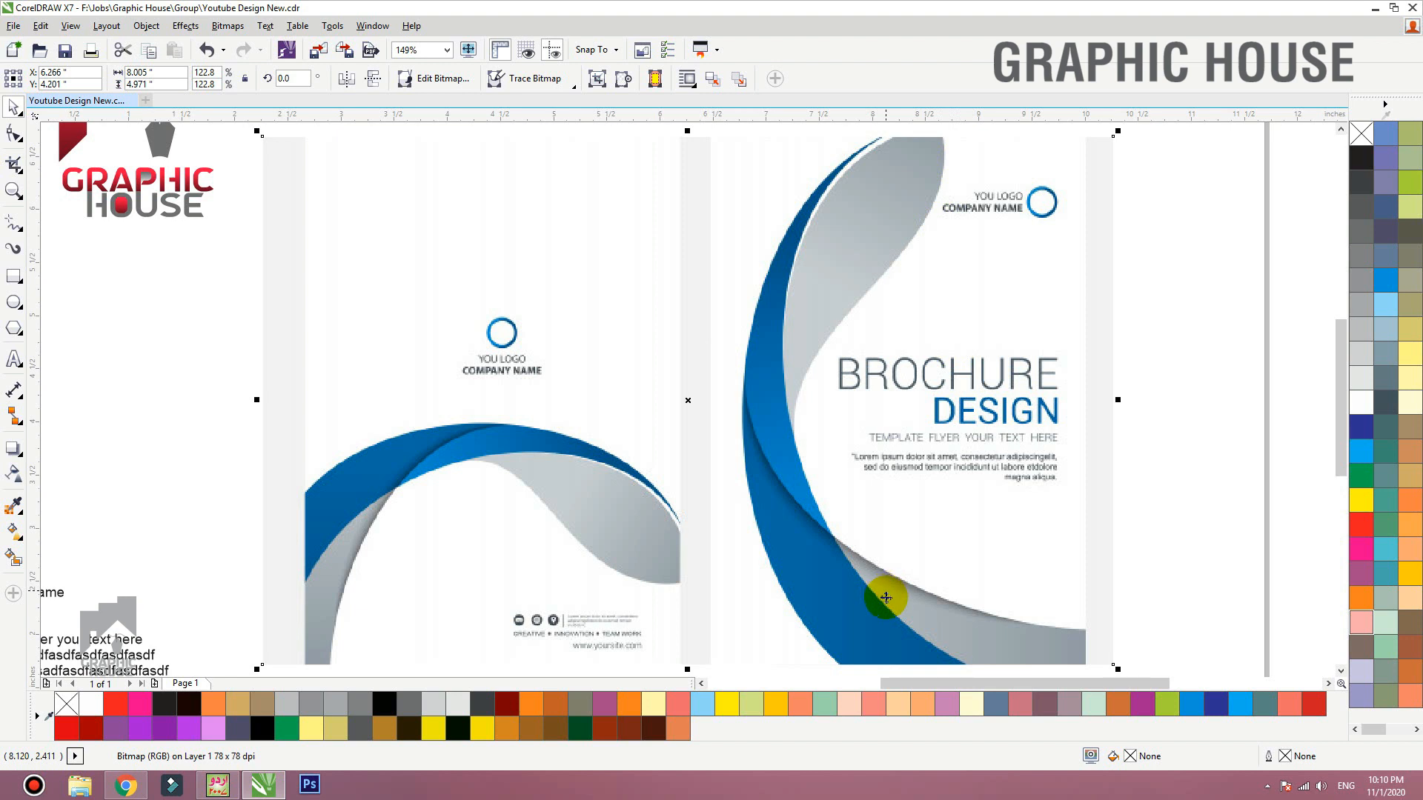
Step: Draw a rectangle about 2.85 by 4.97 inches over the front cover, from the inner white curve to the cover's outer edge
{"action": "left_click", "coordinate": [13, 275]}
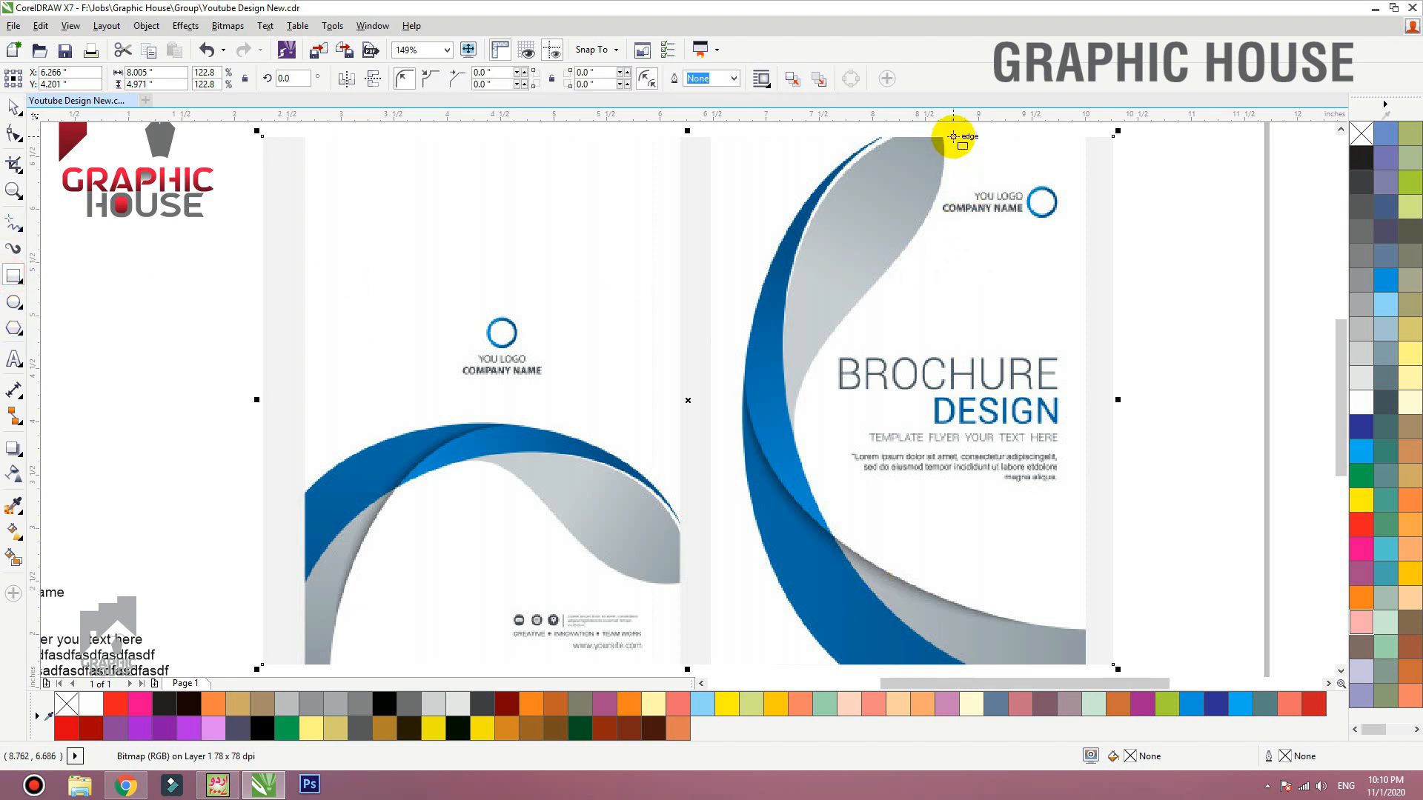
{"action": "mouse_move", "coordinate": [953, 136]}
{"action": "left_mouse_down"}
{"action": "mouse_move", "coordinate": [832, 454]}
{"action": "mouse_move", "coordinate": [762, 572]}
{"action": "mouse_move", "coordinate": [756, 665]}
{"action": "left_mouse_up"}
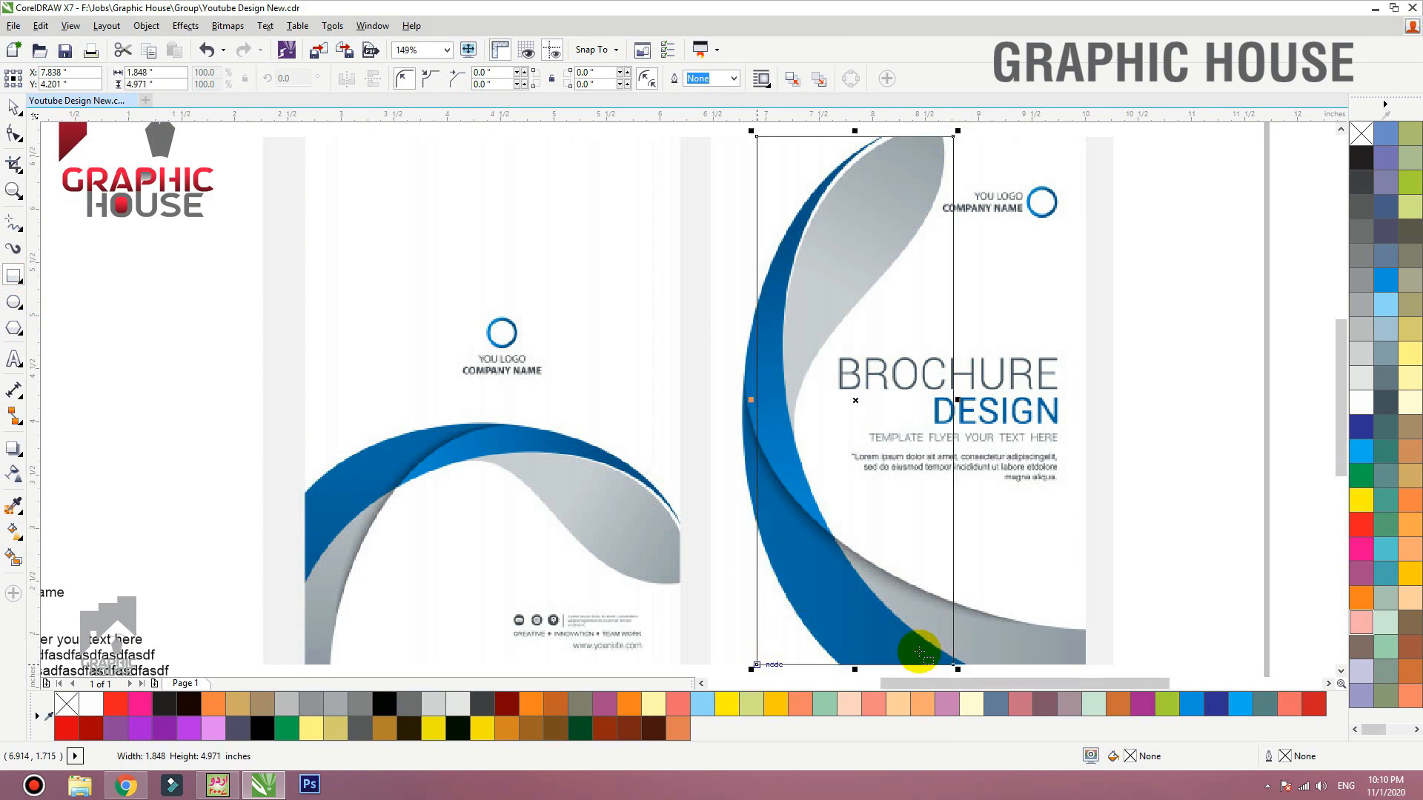
{"action": "key", "text": "space"}
{"action": "left_click_drag", "start_coordinate": [959, 400], "coordinate": [1090, 448]}
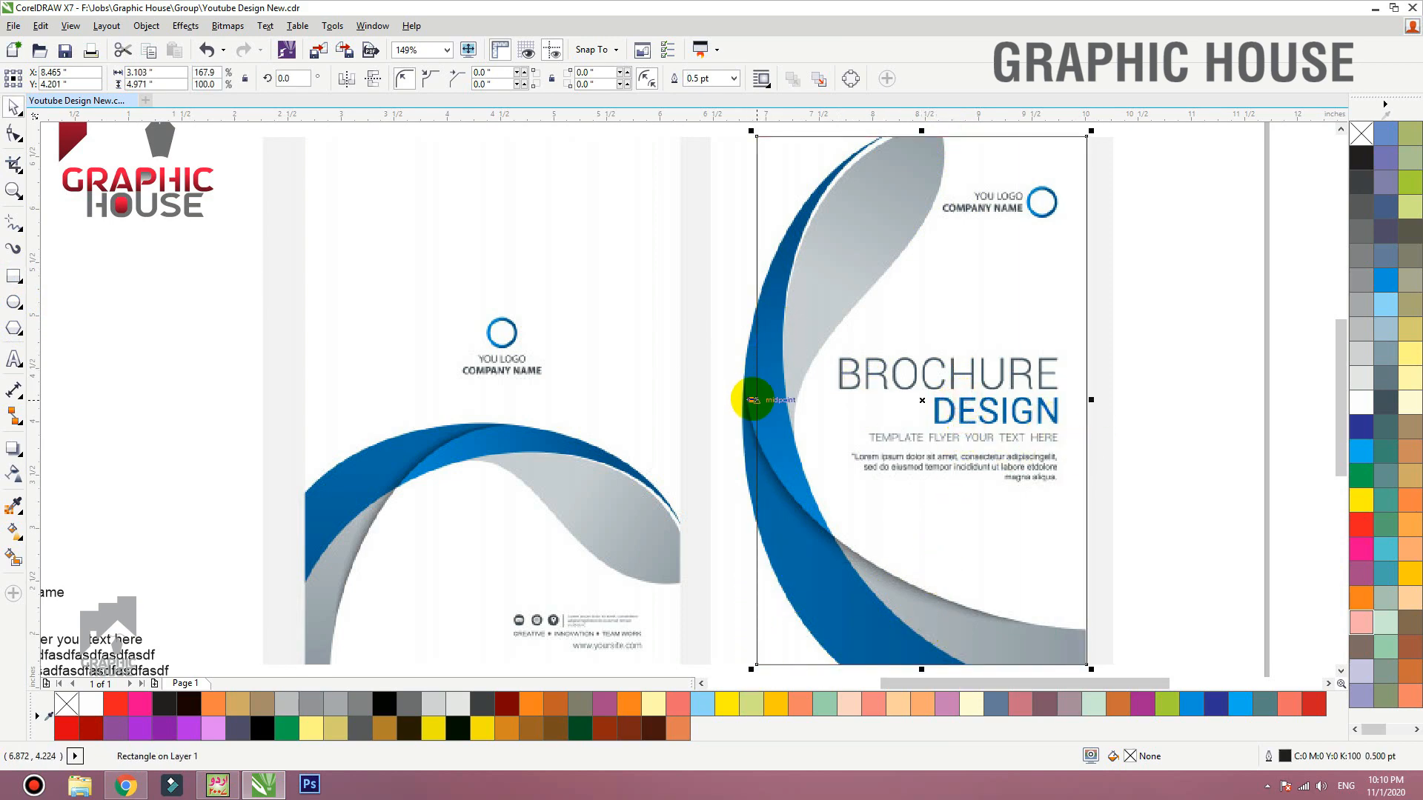
{"action": "left_click_drag", "start_coordinate": [752, 399], "coordinate": [779, 400]}
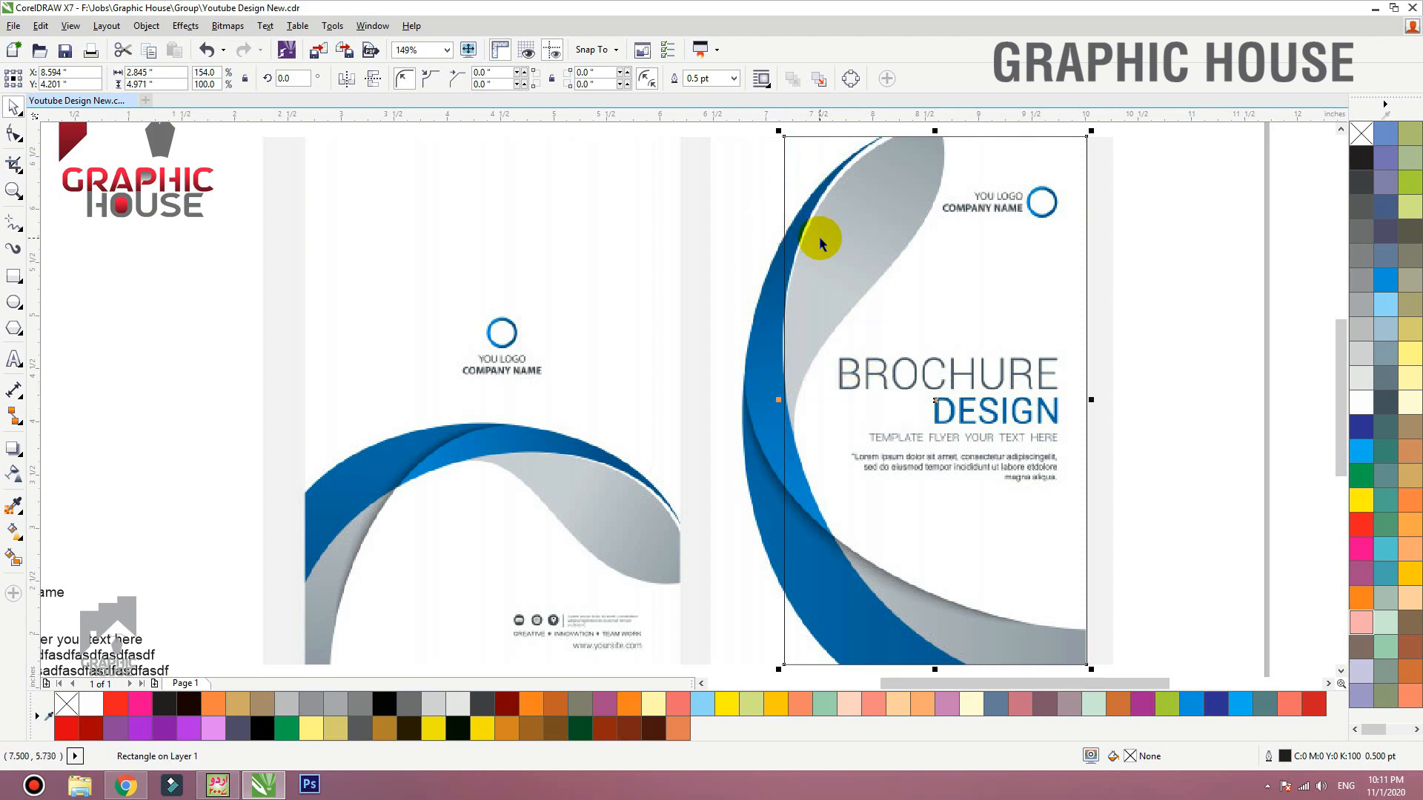
Step: Convert the rectangle to curves and cut off its upper-left corner between new nodes on its side and upper edges
{"action": "key", "text": "ctrl+q"}
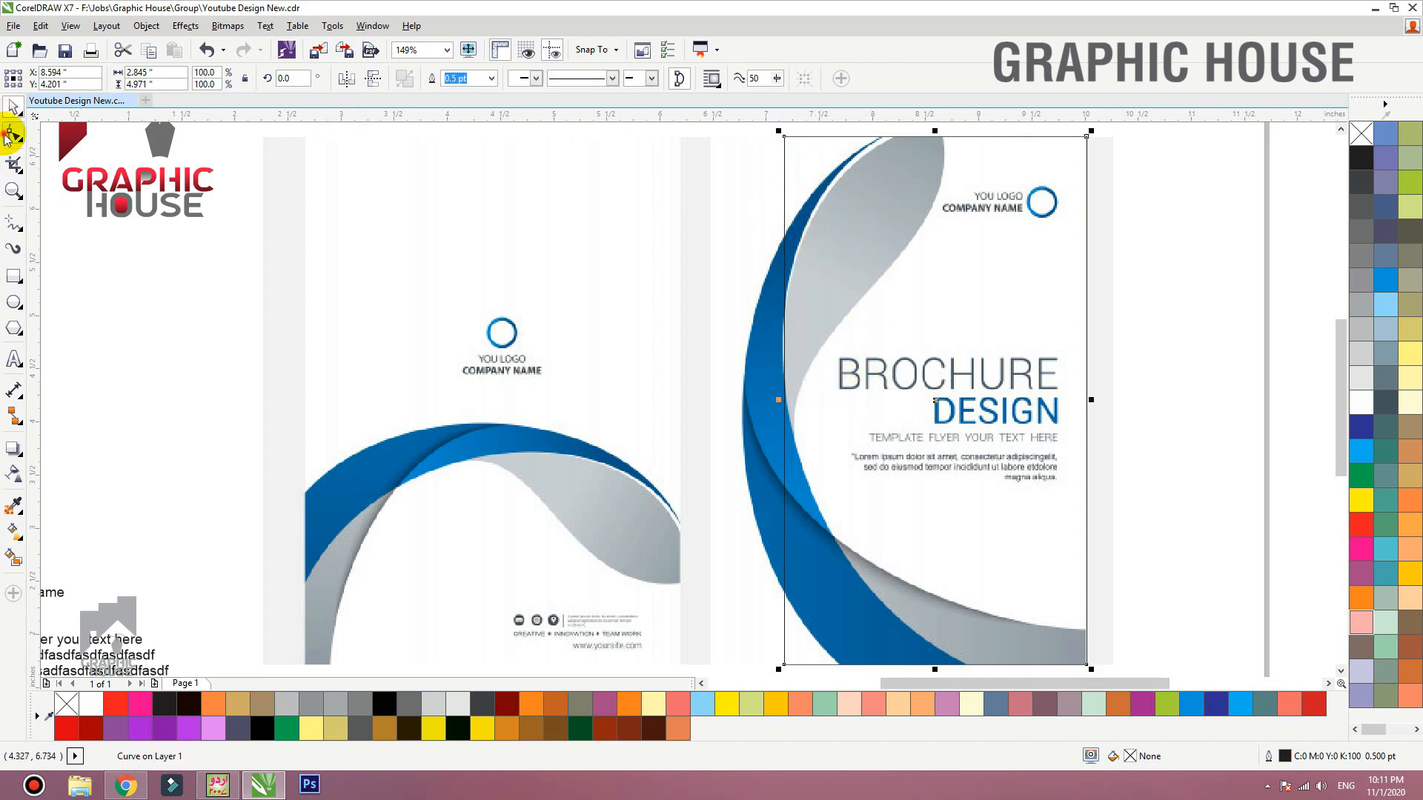
{"action": "left_click", "coordinate": [11, 135]}
{"action": "double_click", "coordinate": [785, 284]}
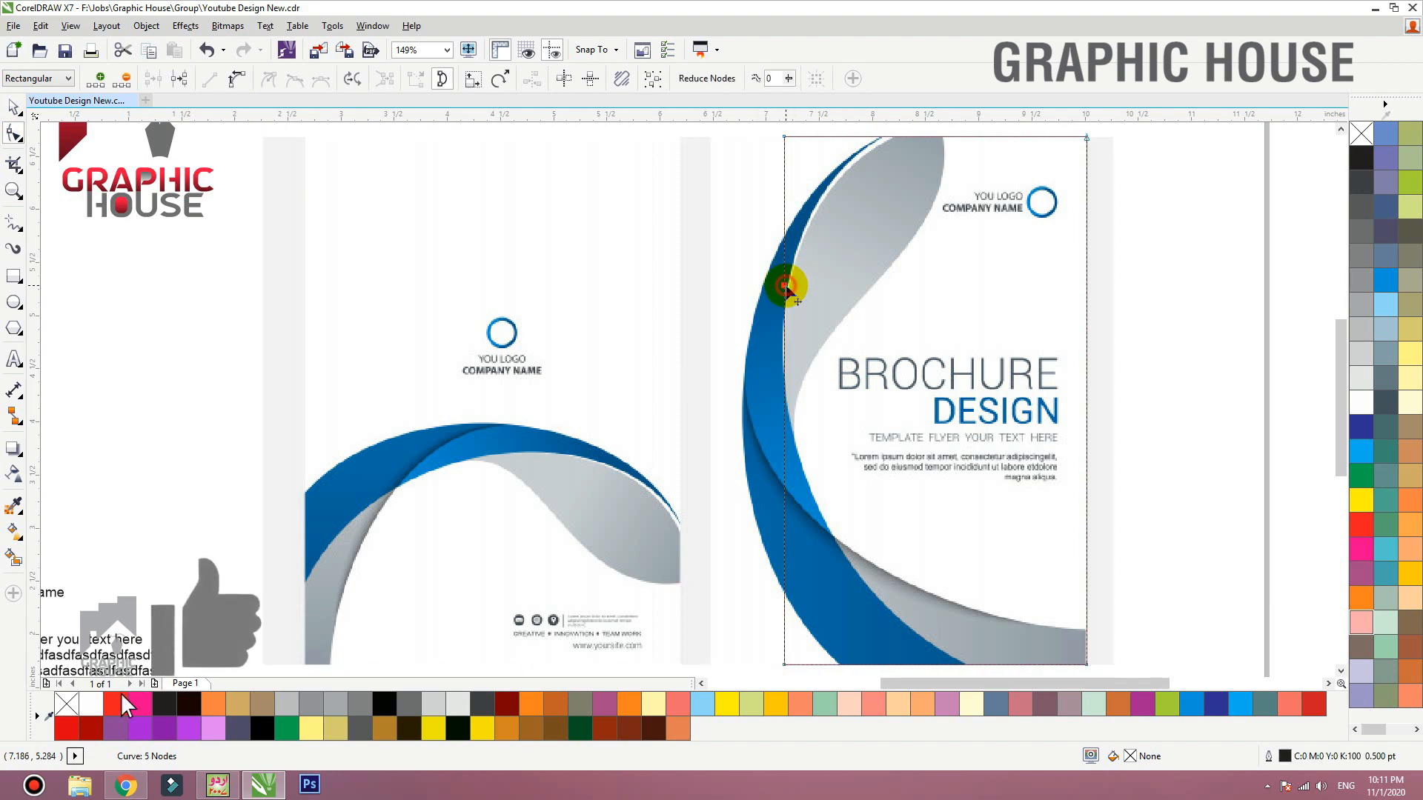
{"action": "left_click", "coordinate": [895, 137]}
{"action": "double_click", "coordinate": [894, 136]}
{"action": "left_click_drag", "start_coordinate": [880, 131], "coordinate": [747, 154]}
{"action": "key", "text": "Delete"}
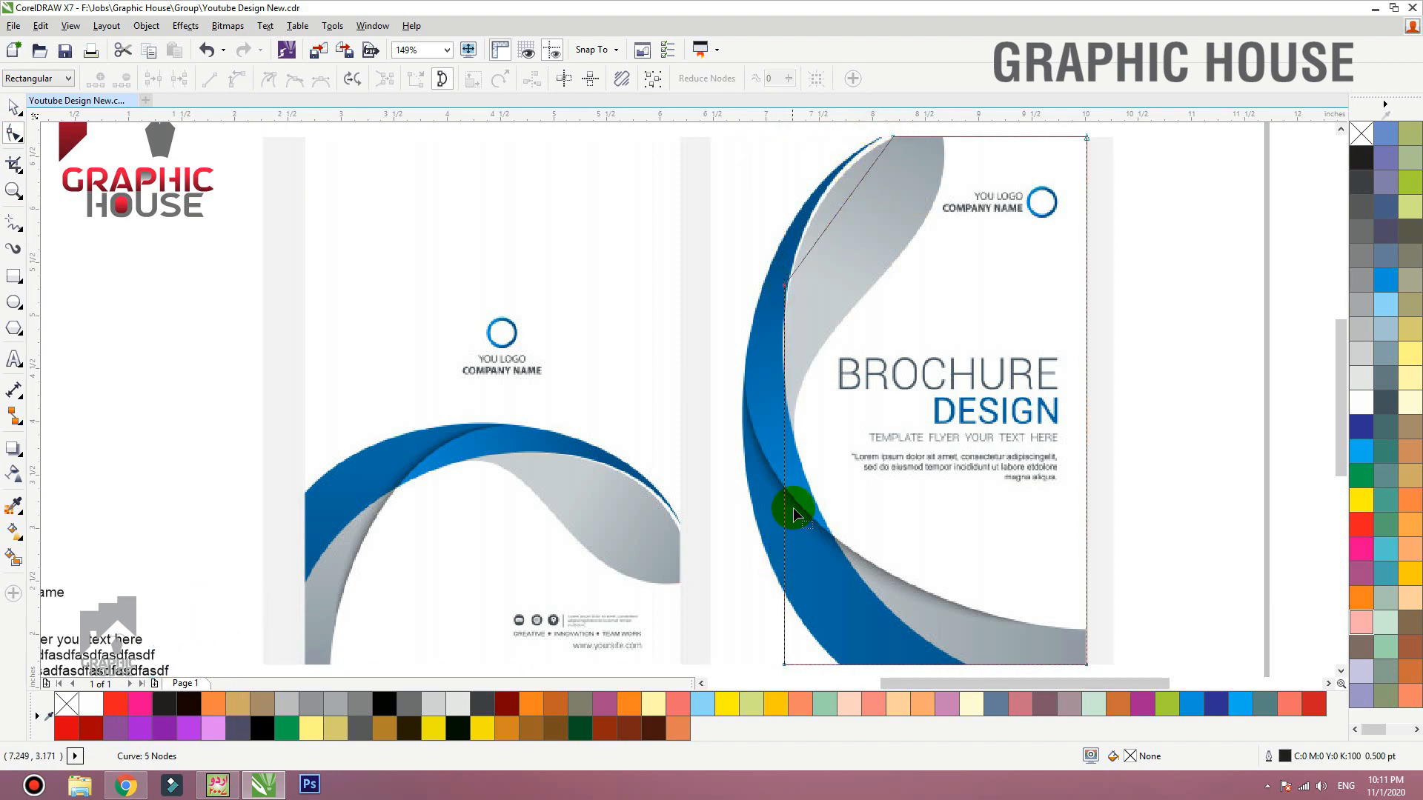
Step: Cut off the rectangle's lower-left corner at a new node and move the upper-right node to the gray shape's edge
{"action": "double_click", "coordinate": [968, 664]}
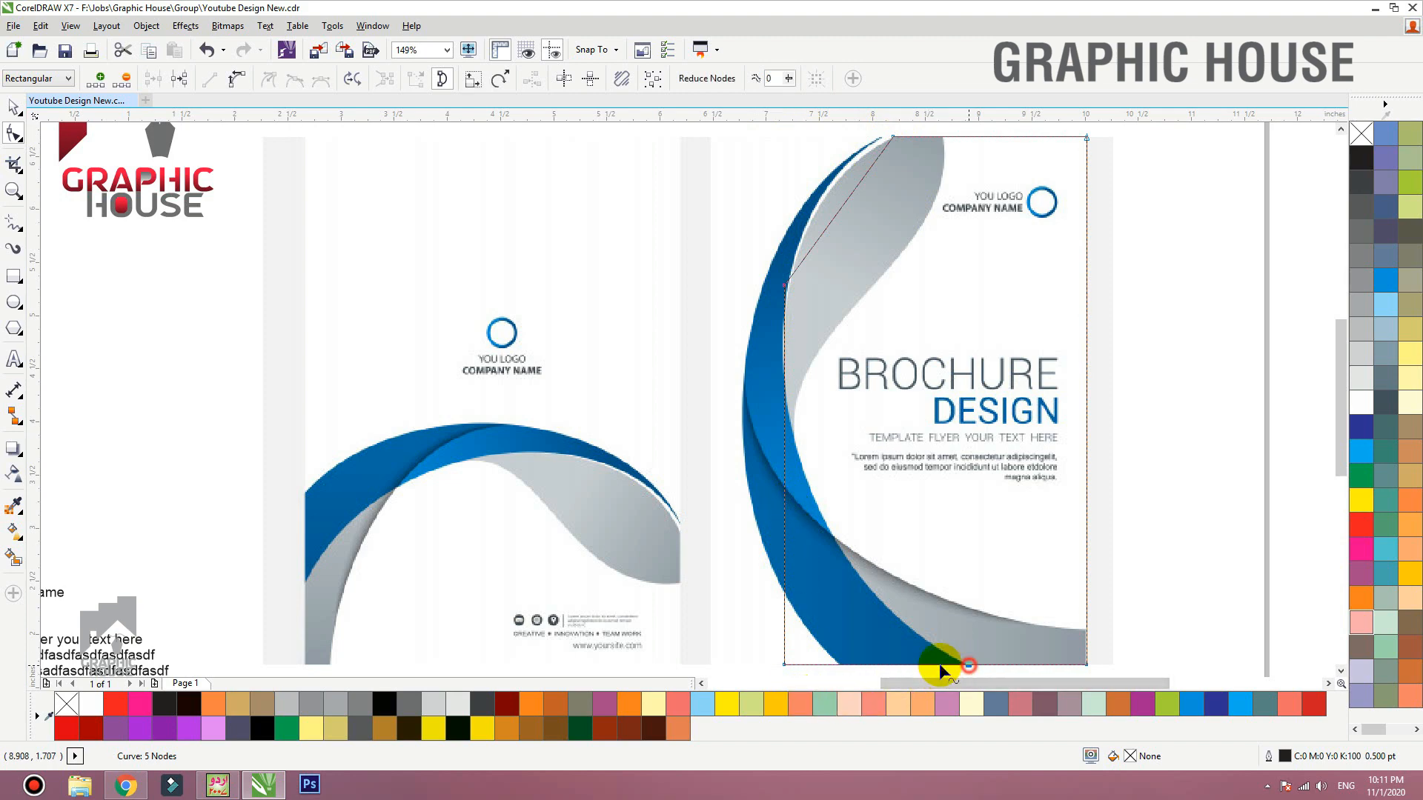
{"action": "left_click_drag", "start_coordinate": [940, 664], "coordinate": [652, 714]}
{"action": "key", "text": "Delete"}
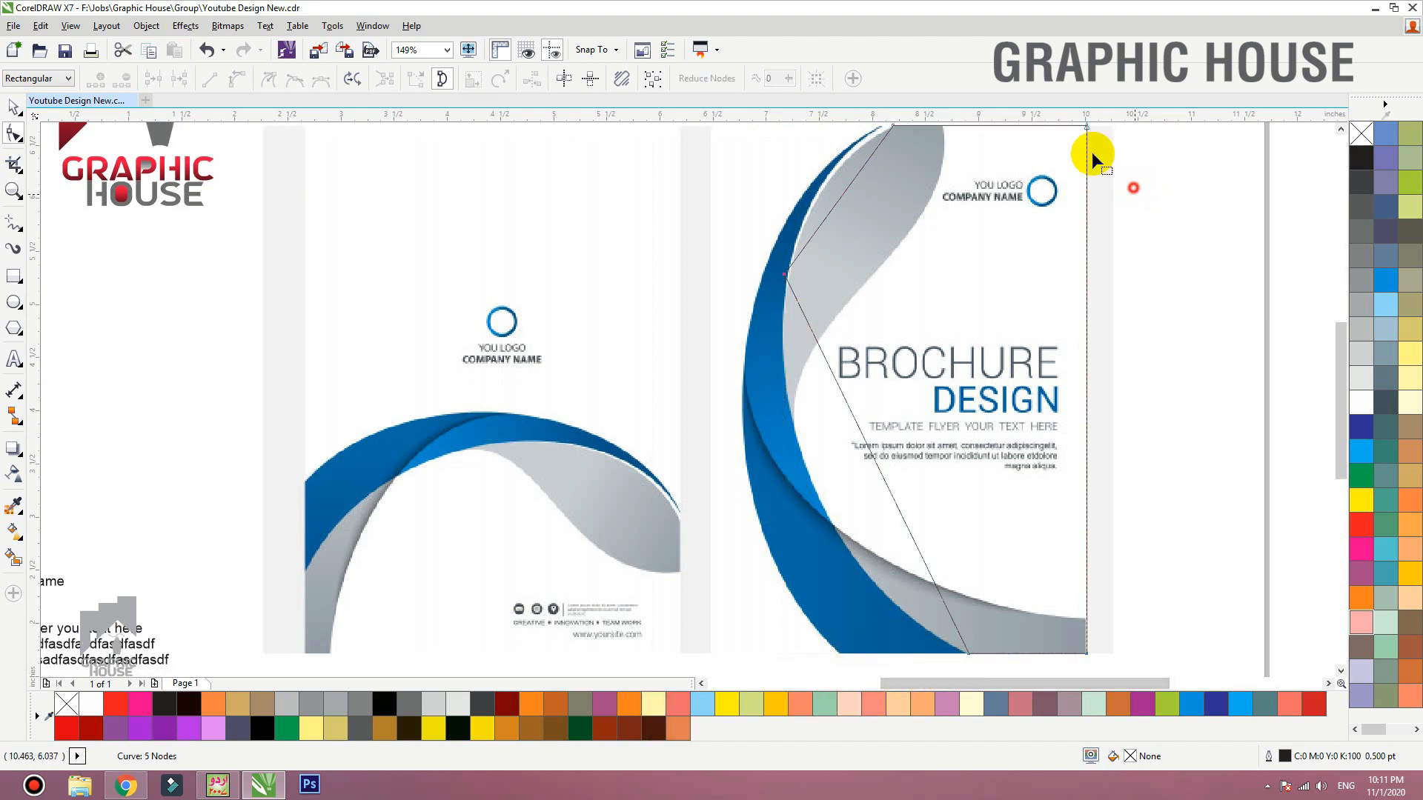
{"action": "scroll", "coordinate": [1097, 149], "scroll_direction": "up", "scroll_amount": 2}
{"action": "left_click_drag", "start_coordinate": [1087, 160], "coordinate": [952, 159]}
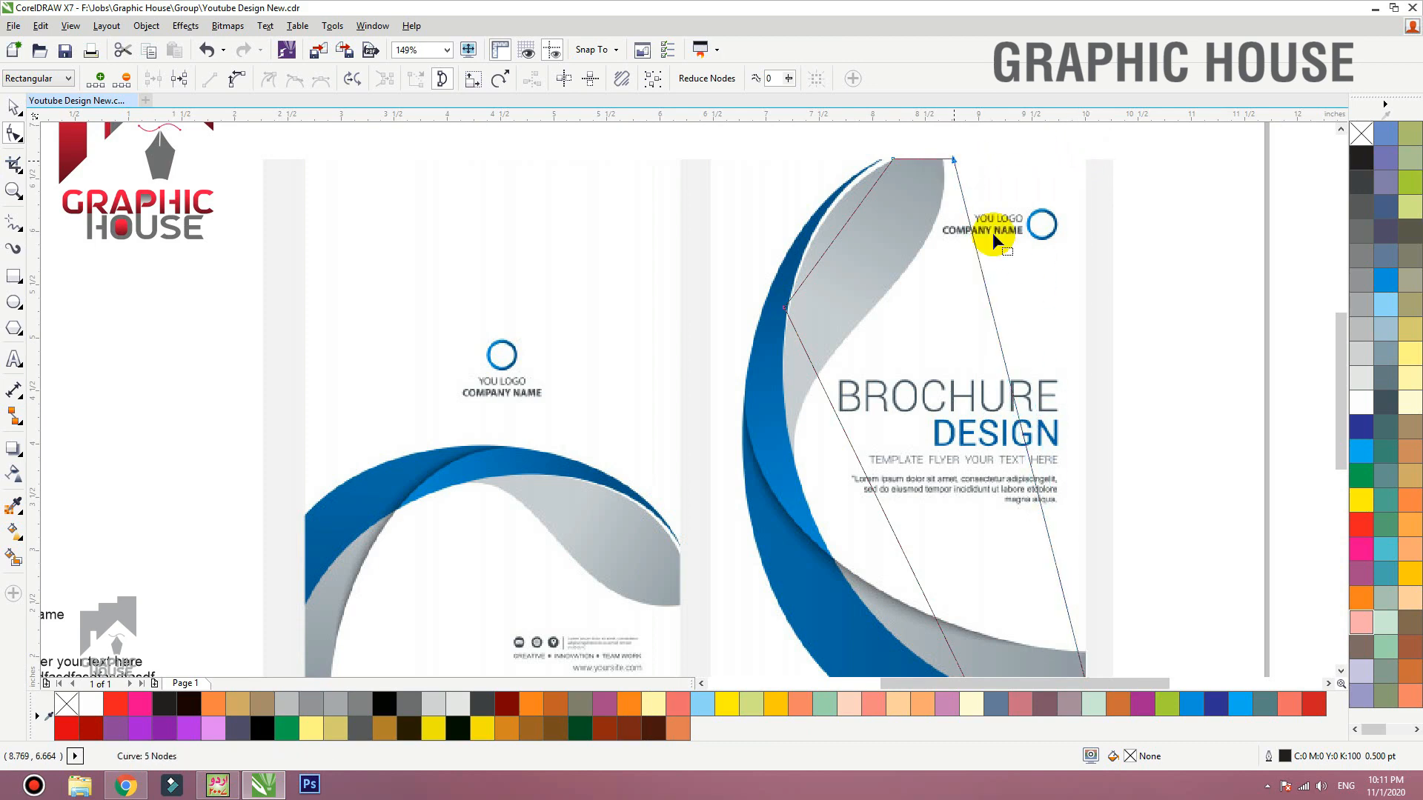
Step: Convert all segments of the outline to curves and bend the long sides toward the gray shapes' edges
{"action": "scroll", "coordinate": [822, 352], "scroll_direction": "down", "scroll_amount": 4}
{"action": "scroll", "coordinate": [761, 541], "scroll_direction": "up", "scroll_amount": 2}
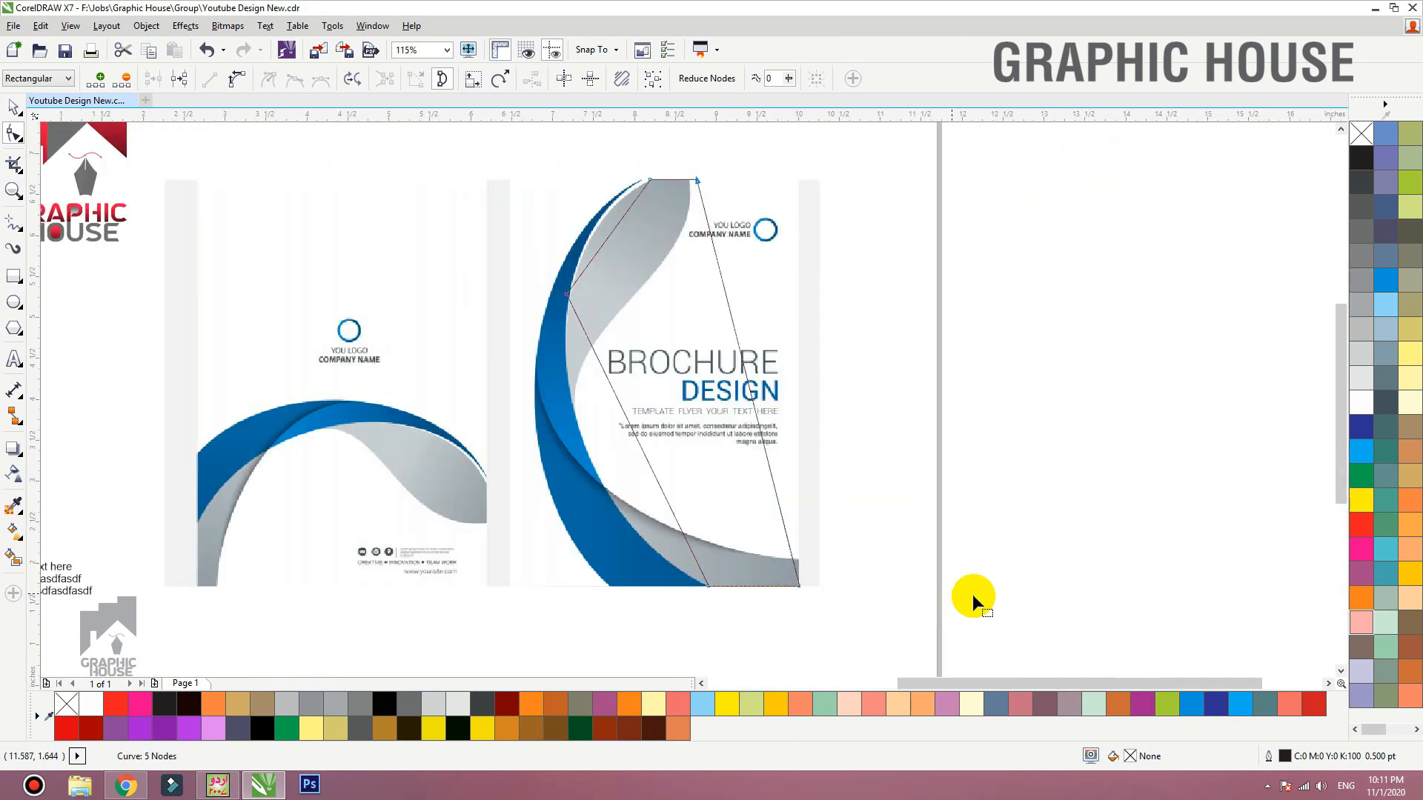
{"action": "left_click_drag", "start_coordinate": [987, 597], "coordinate": [470, 157]}
{"action": "left_click", "coordinate": [263, 83]}
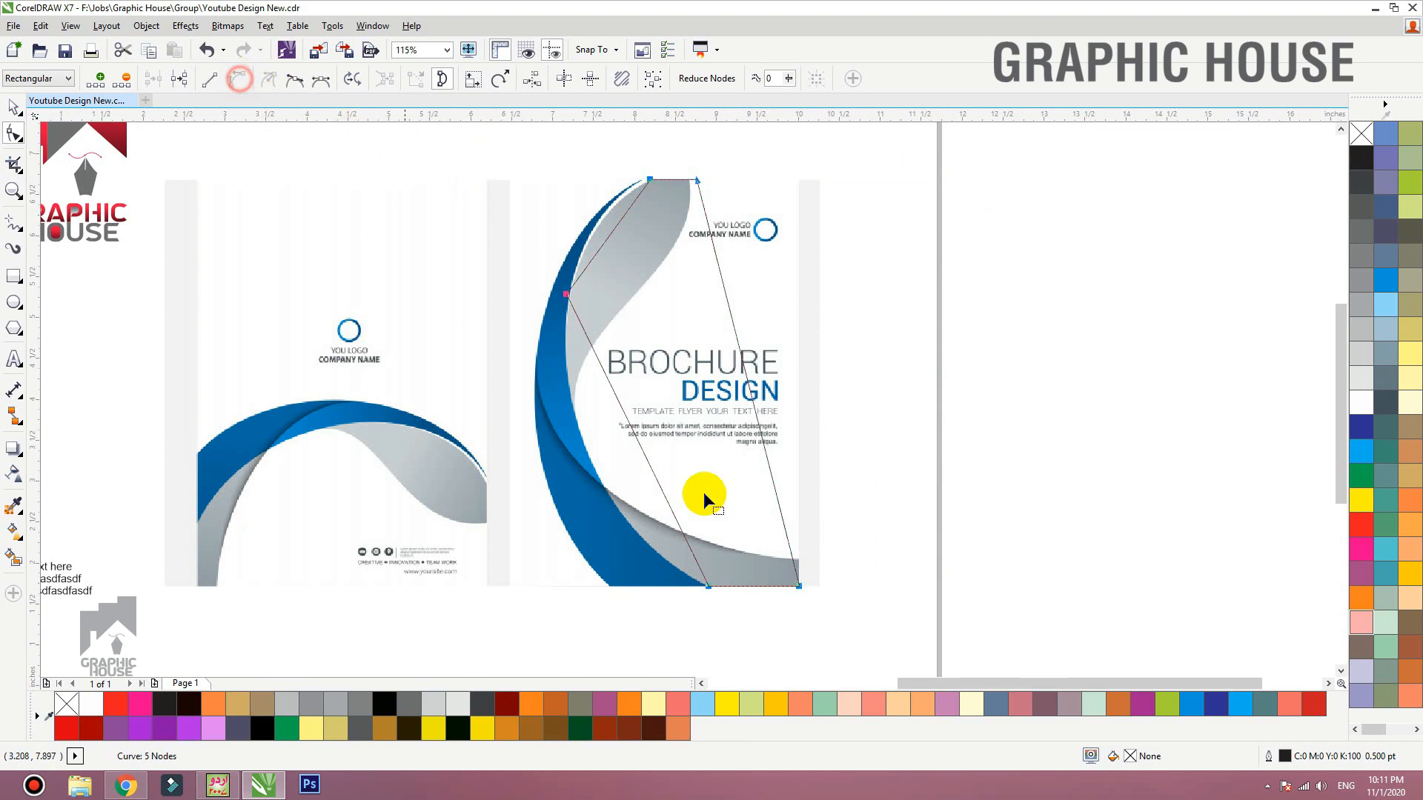
{"action": "left_click_drag", "start_coordinate": [655, 482], "coordinate": [612, 485]}
{"action": "left_click_drag", "start_coordinate": [733, 328], "coordinate": [582, 404]}
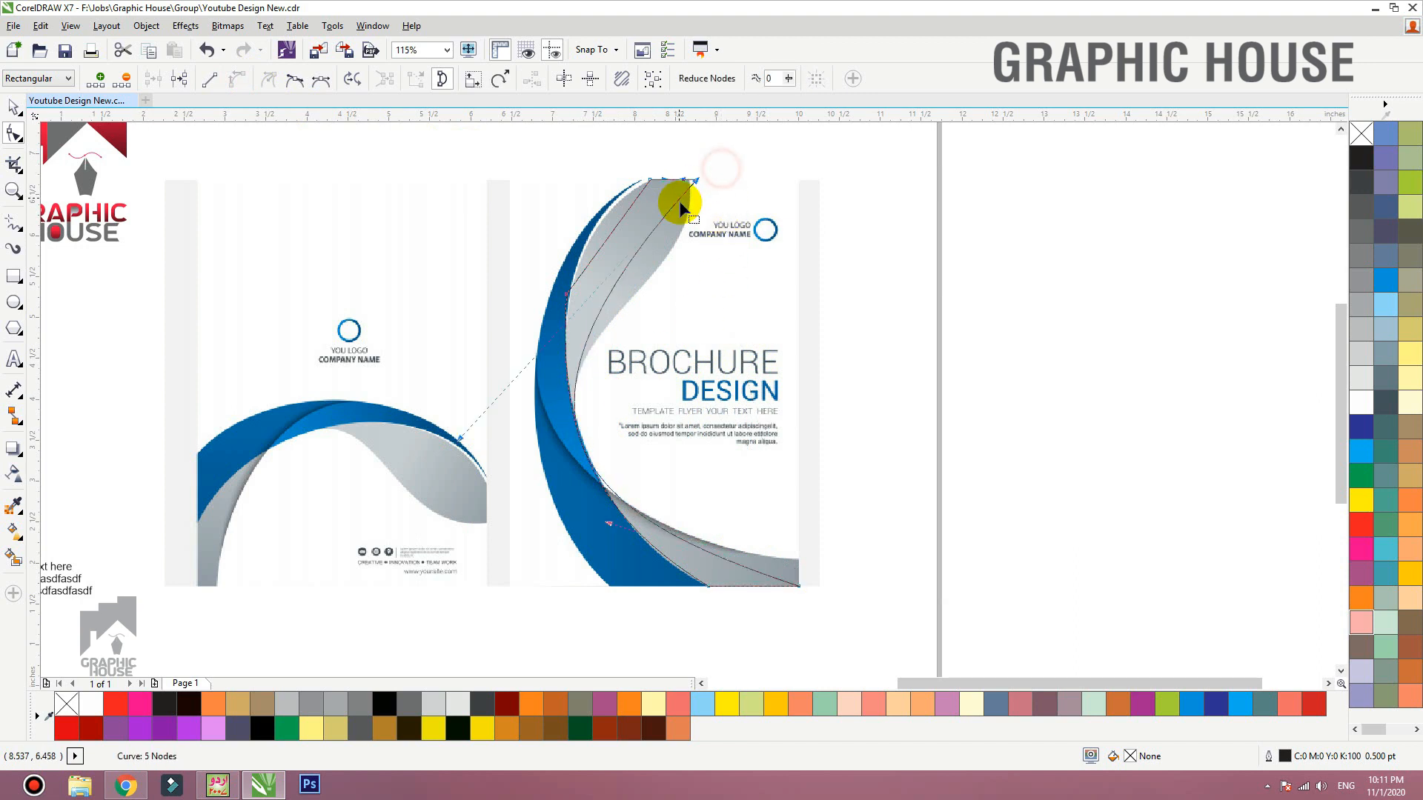
Step: Discard the traced outline from the front cover and select the reference bitmap
{"action": "key", "text": "space"}
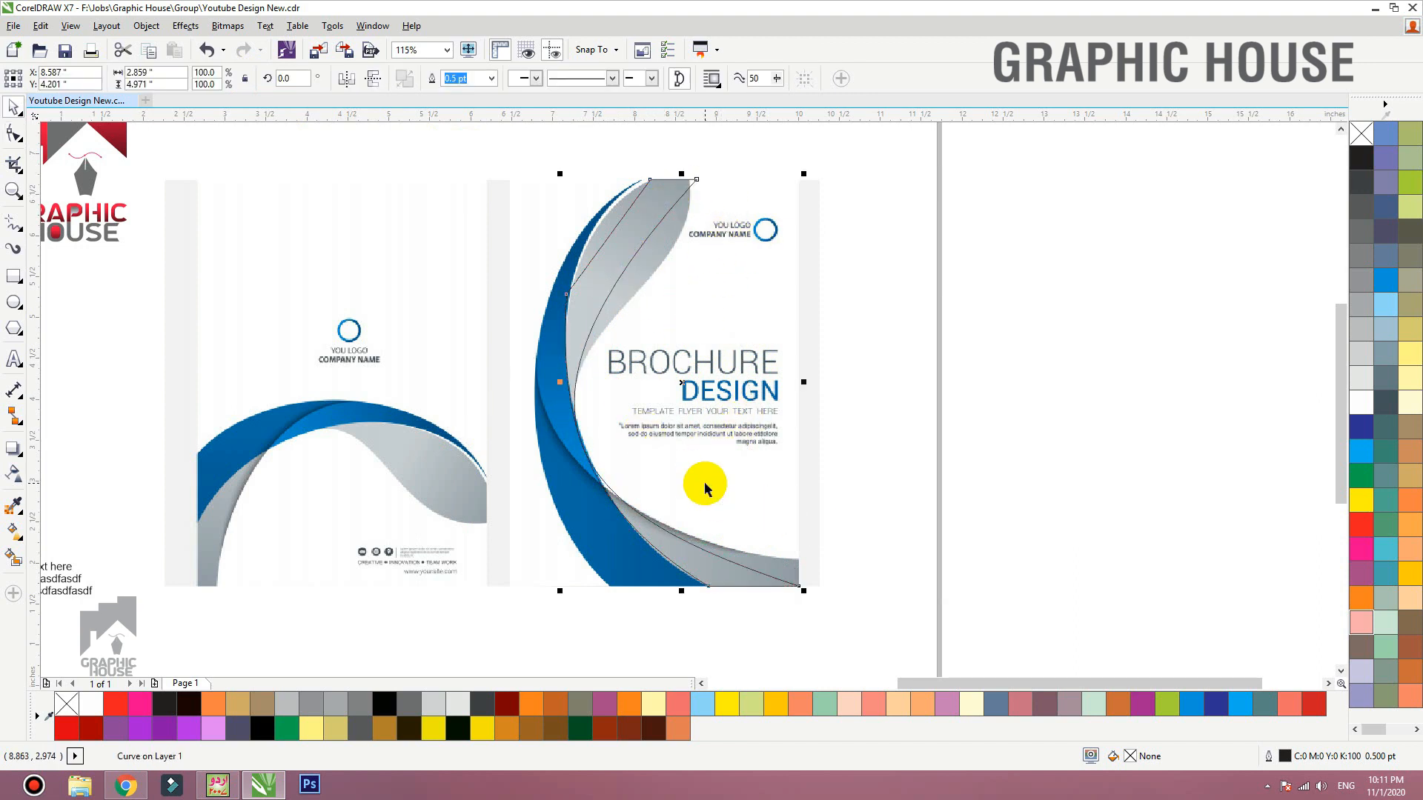
{"action": "key", "text": "Escape"}
{"action": "left_click", "coordinate": [614, 367]}
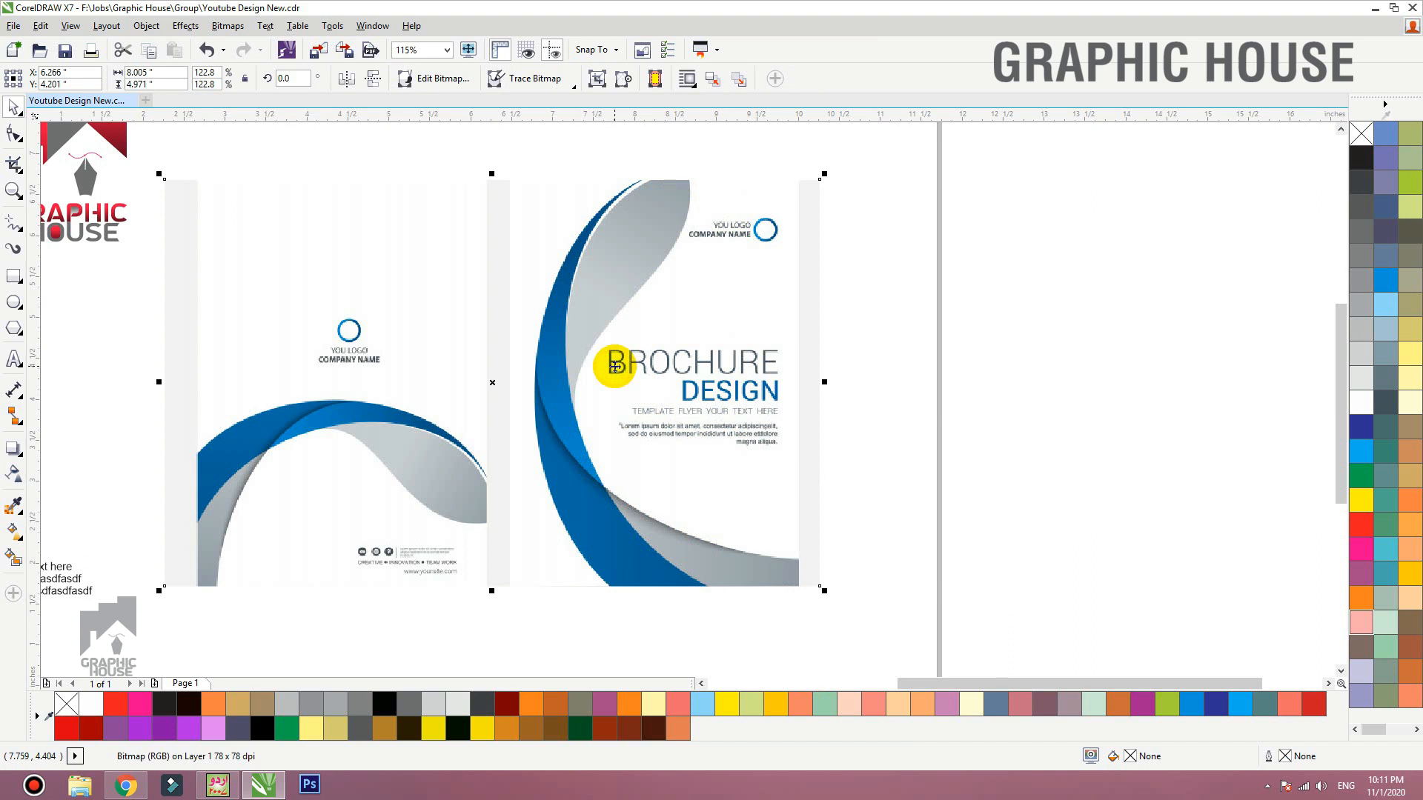
Step: Draw a closed three-node Bézier outline, about 1.42 by 2.82 inches, over the upper gray shape on the front cover
{"action": "left_click", "coordinate": [20, 139]}
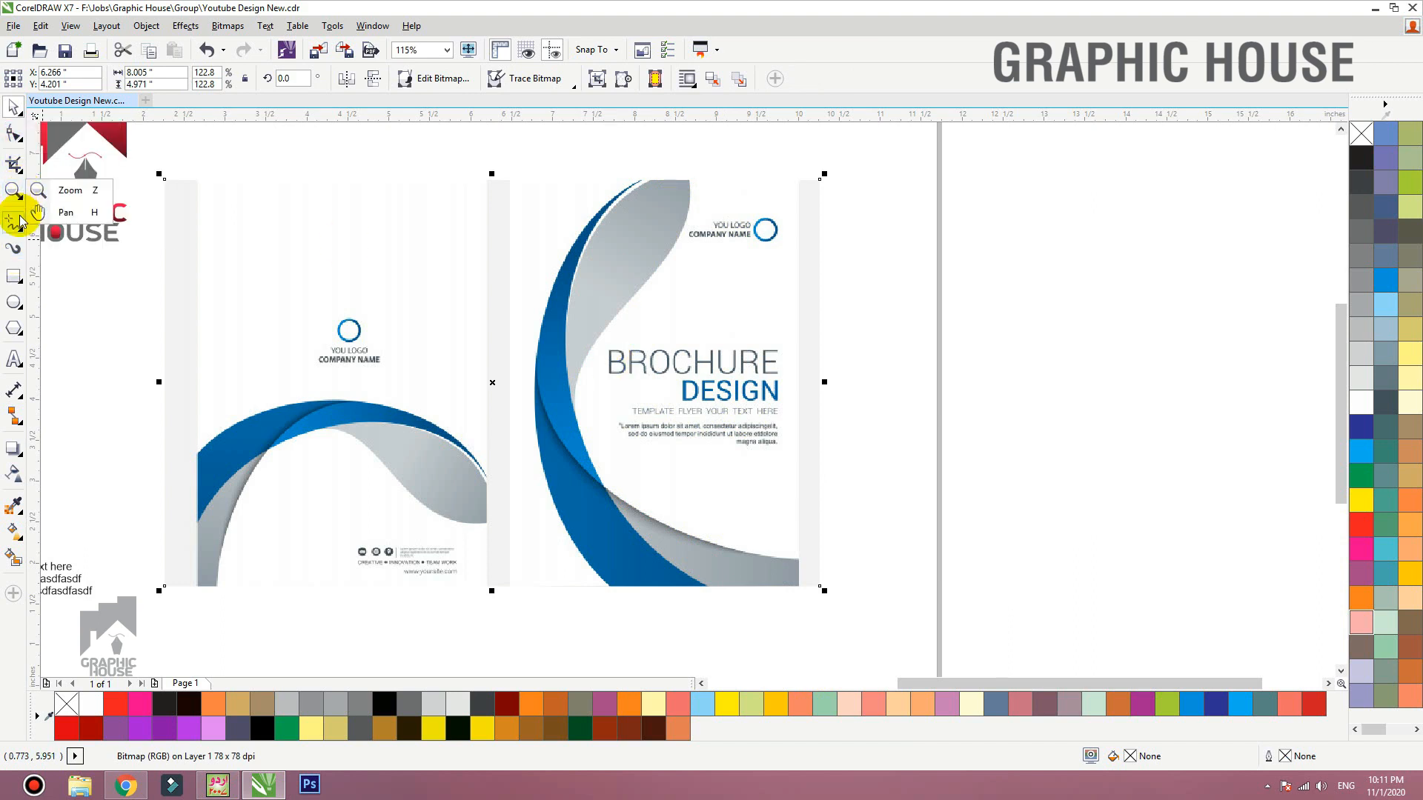
{"action": "mouse_move", "coordinate": [20, 220]}
{"action": "left_click", "coordinate": [59, 264]}
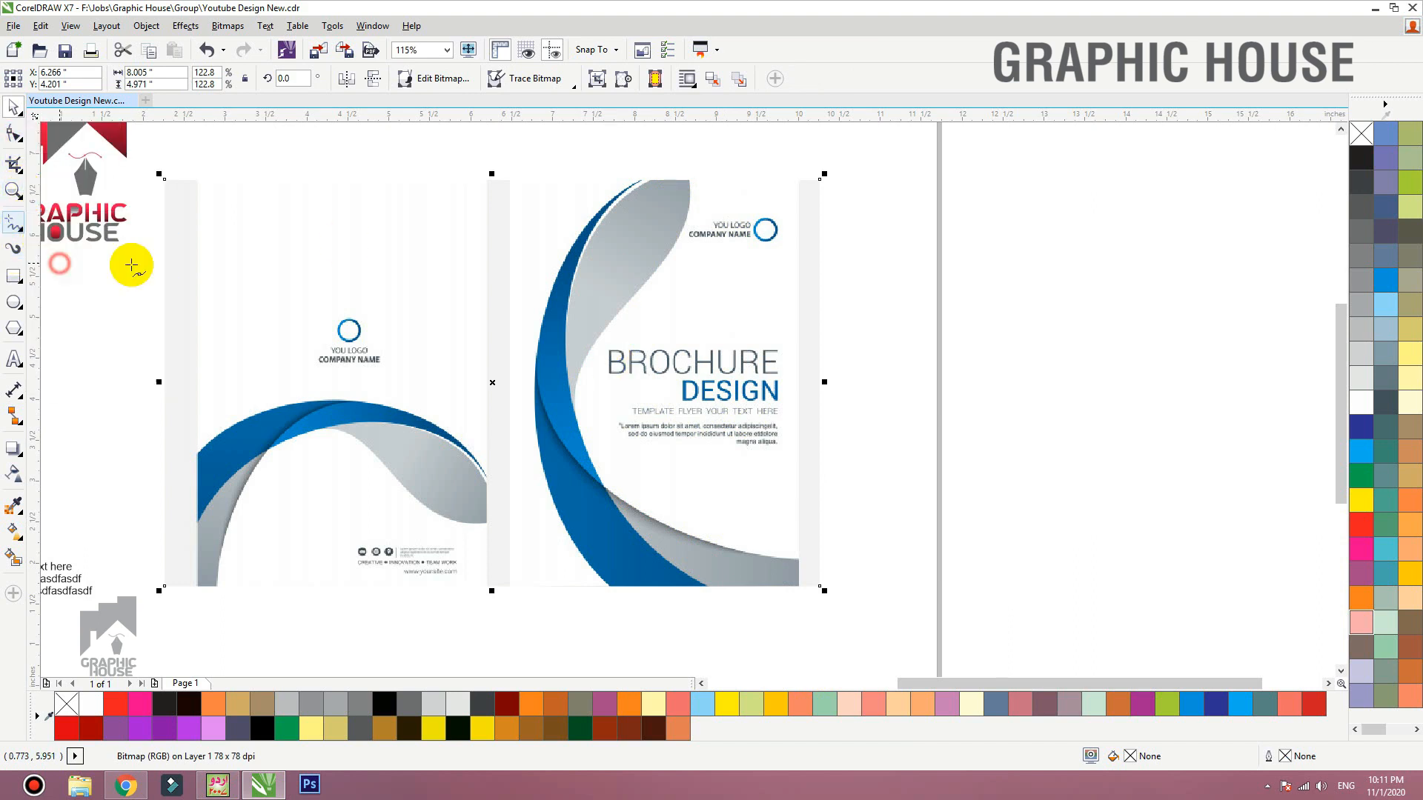
{"action": "key", "text": "F2"}
{"action": "left_click_drag", "start_coordinate": [957, 138], "coordinate": [377, 525]}
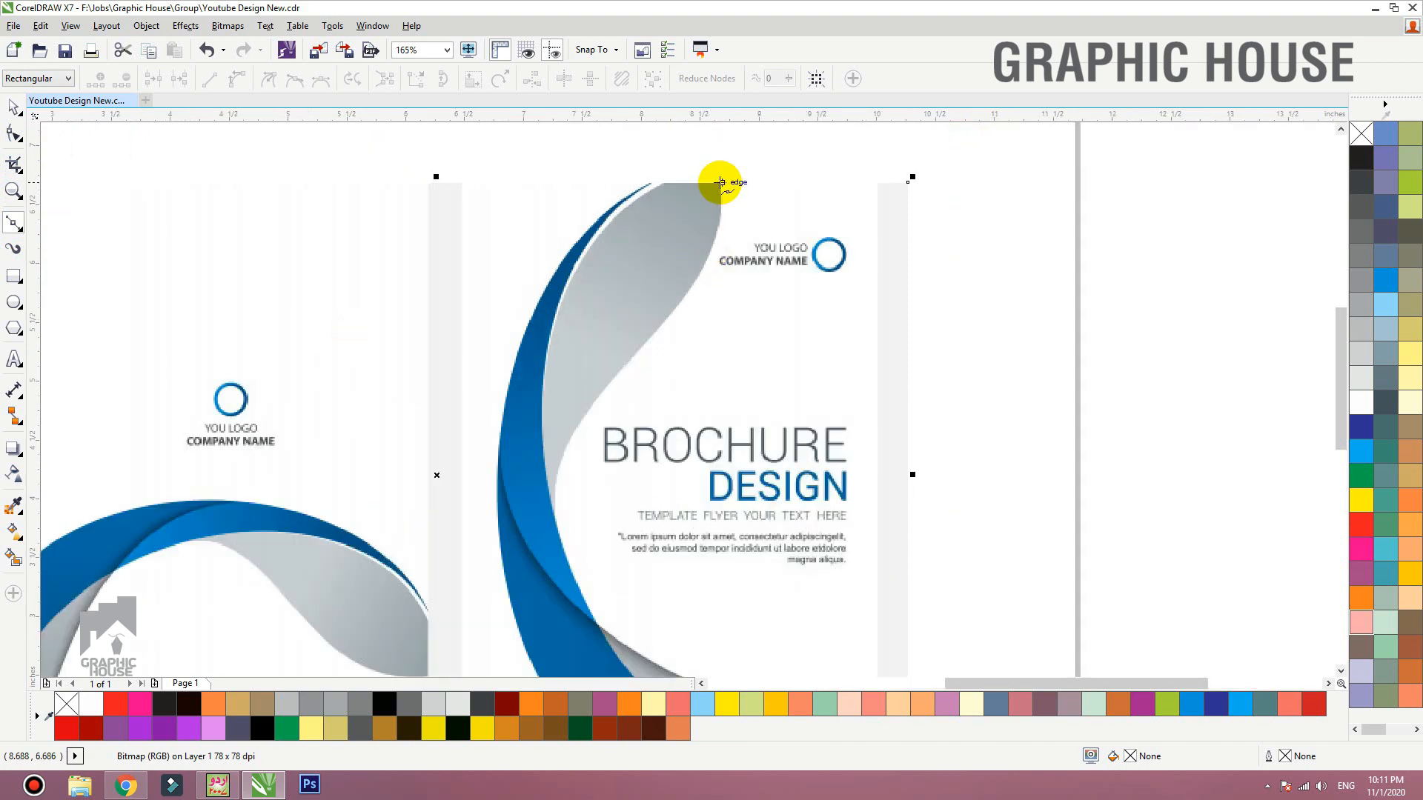
{"action": "left_click", "coordinate": [720, 182]}
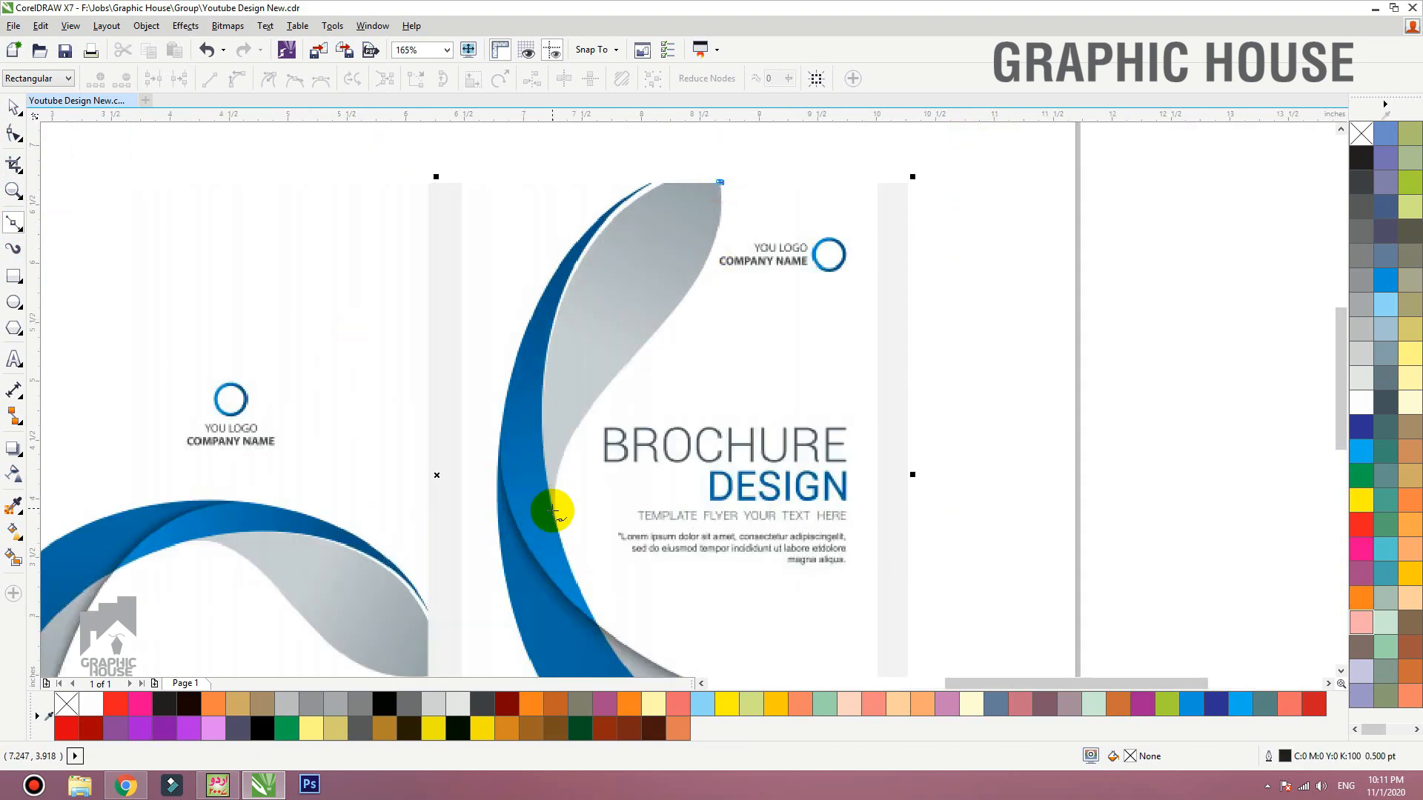
{"action": "left_click", "coordinate": [552, 511]}
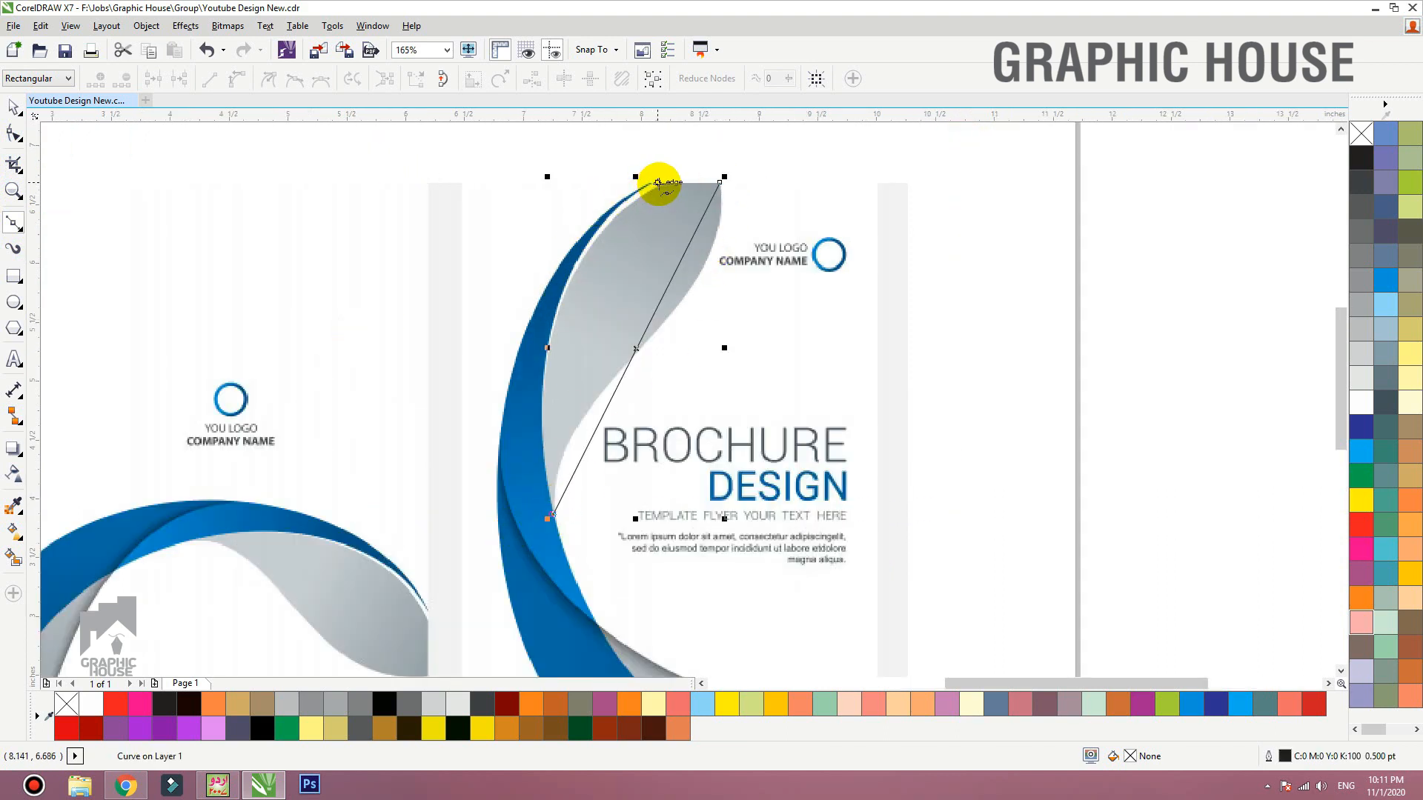
{"action": "left_click", "coordinate": [659, 182]}
{"action": "left_click", "coordinate": [720, 182]}
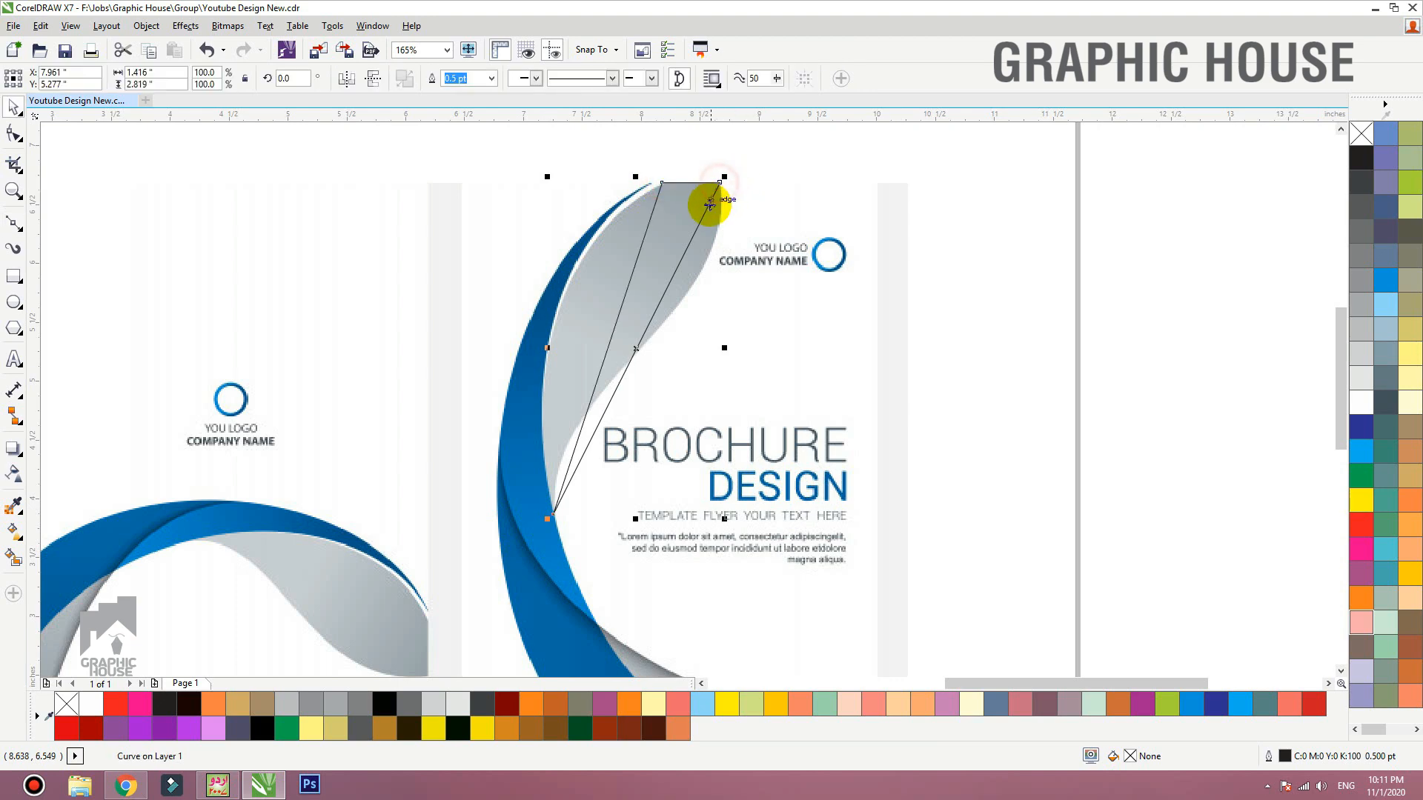
Step: Convert the three-node outline's segments to curves and bend its two long sides to follow the upper gray shape's edges
{"action": "key", "text": "F10"}
{"action": "left_click", "coordinate": [236, 77]}
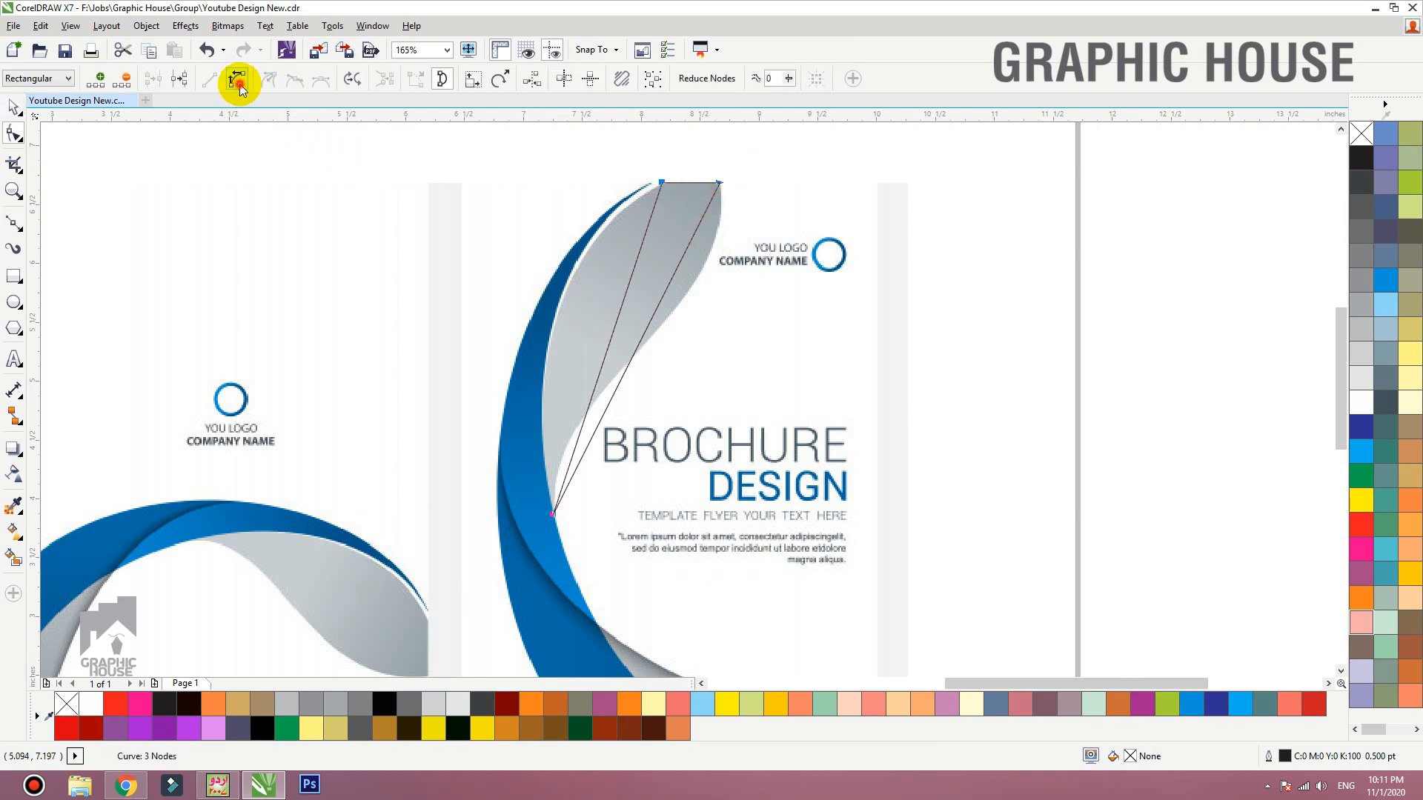
{"action": "left_click_drag", "start_coordinate": [614, 326], "coordinate": [562, 308]}
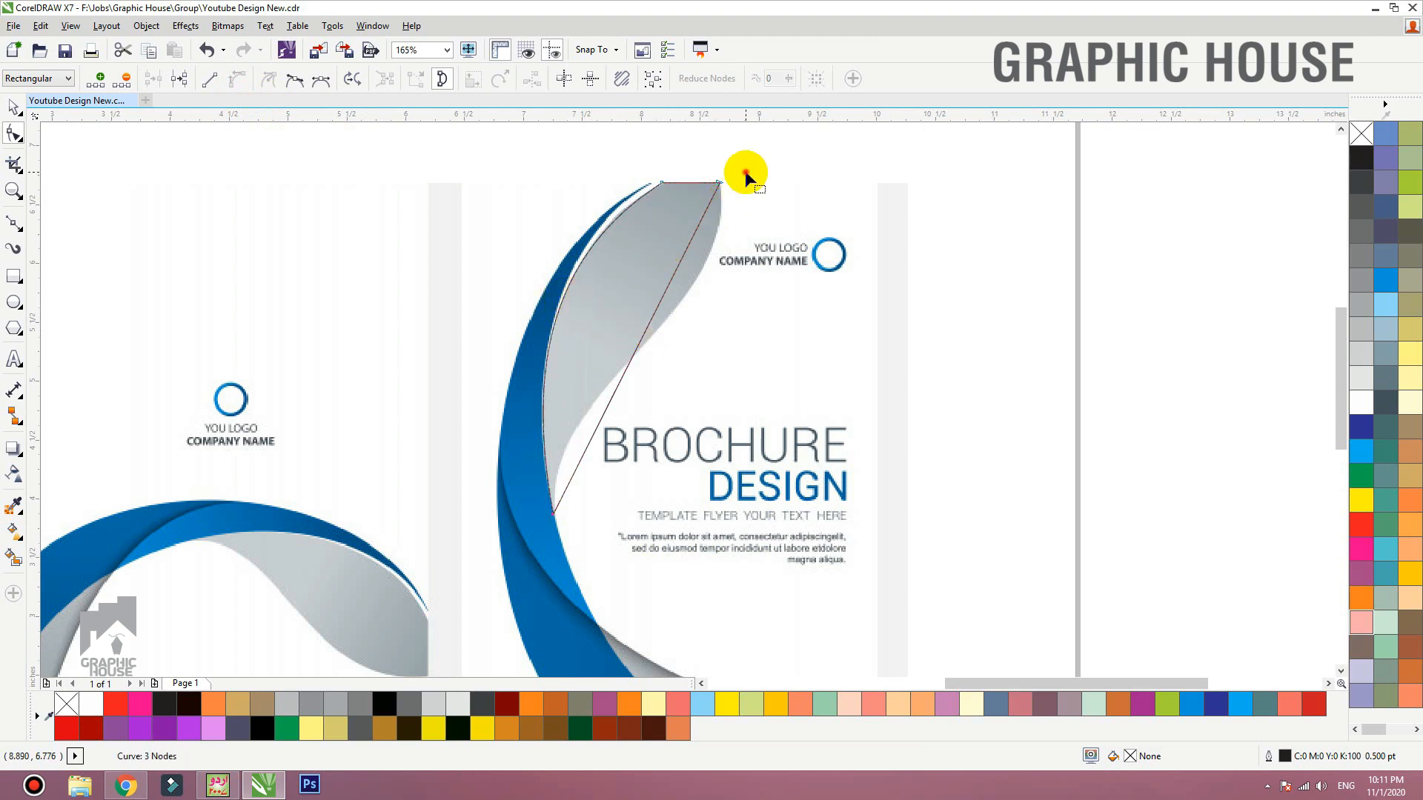
{"action": "left_click_drag", "start_coordinate": [746, 173], "coordinate": [692, 201]}
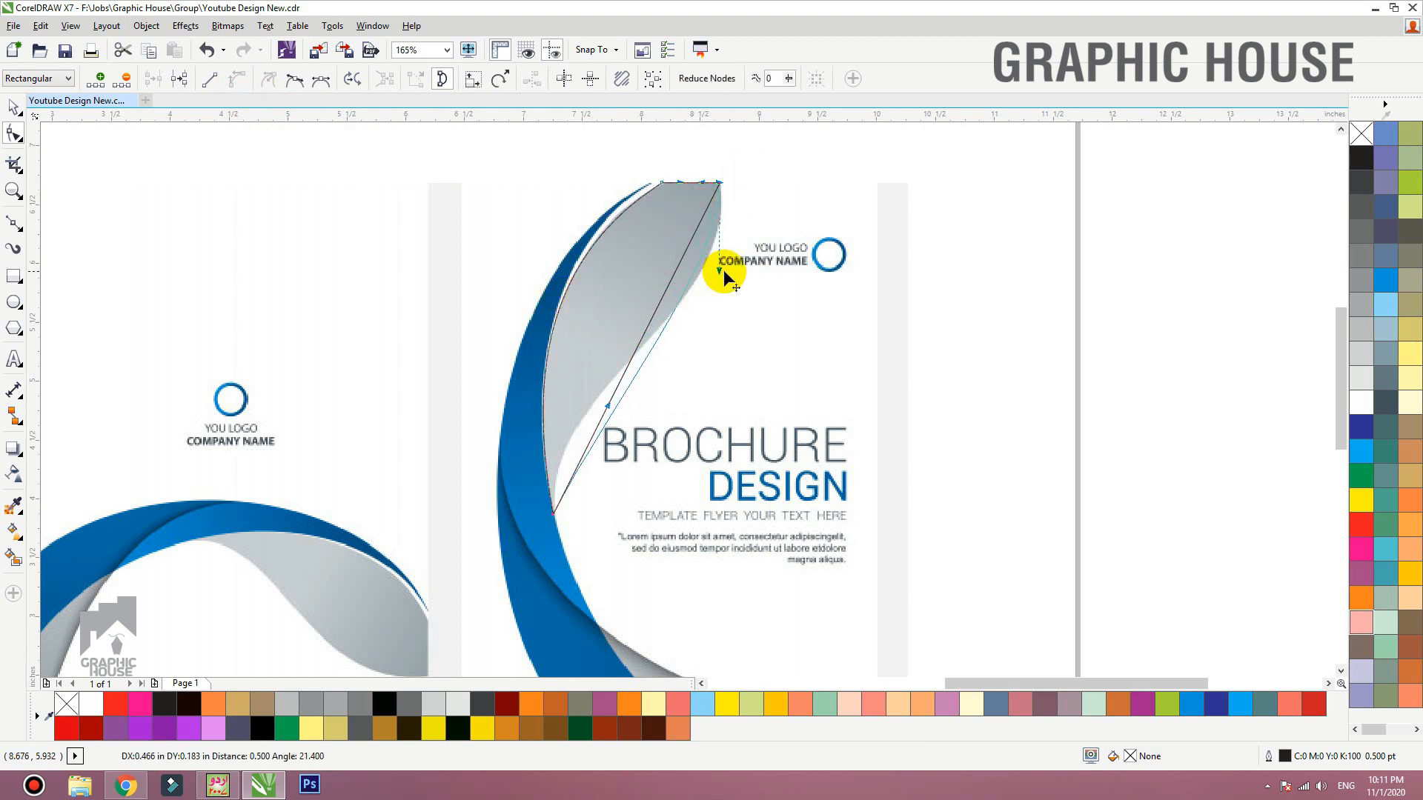
{"action": "left_click_drag", "start_coordinate": [741, 252], "coordinate": [741, 252]}
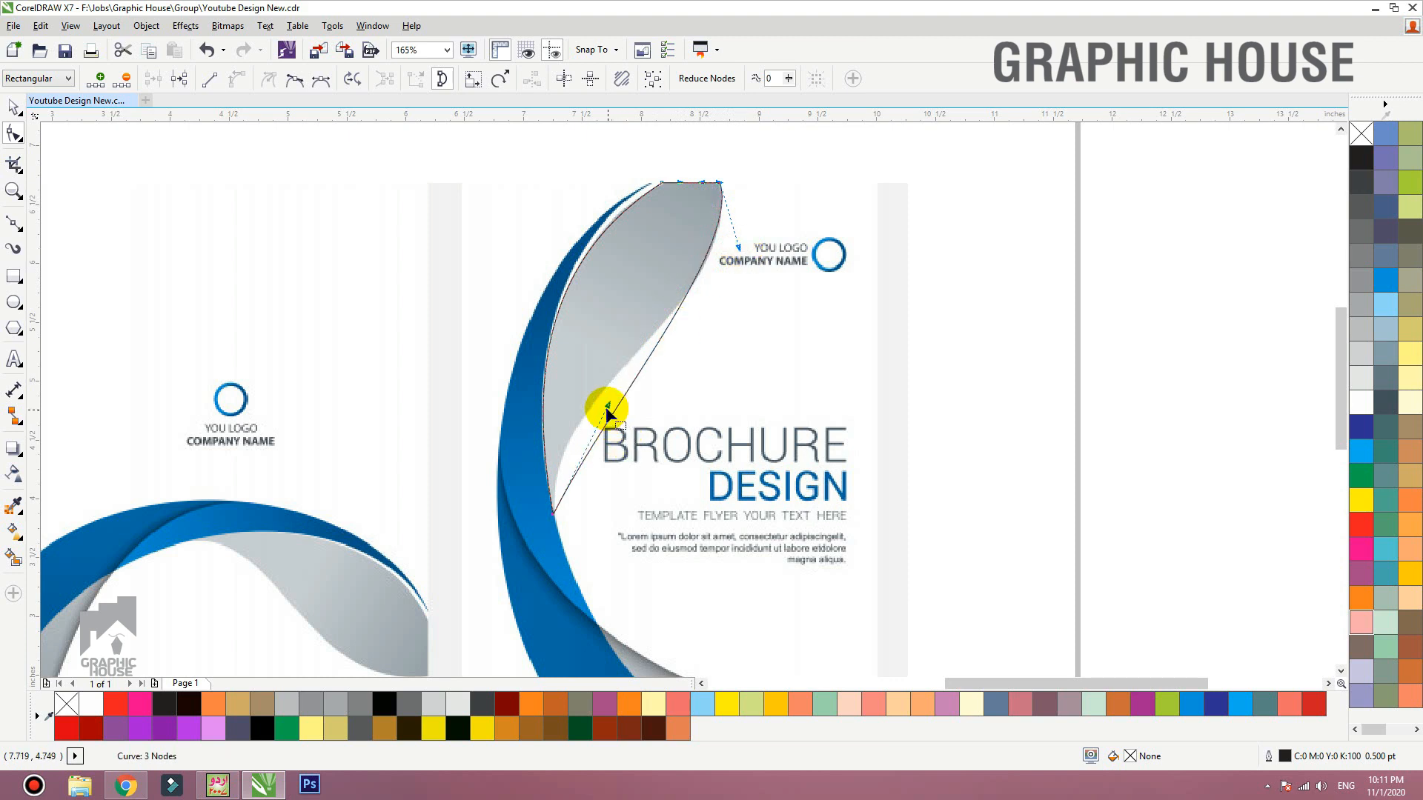
{"action": "left_click_drag", "start_coordinate": [549, 404], "coordinate": [550, 531]}
{"action": "left_click_drag", "start_coordinate": [608, 408], "coordinate": [549, 401]}
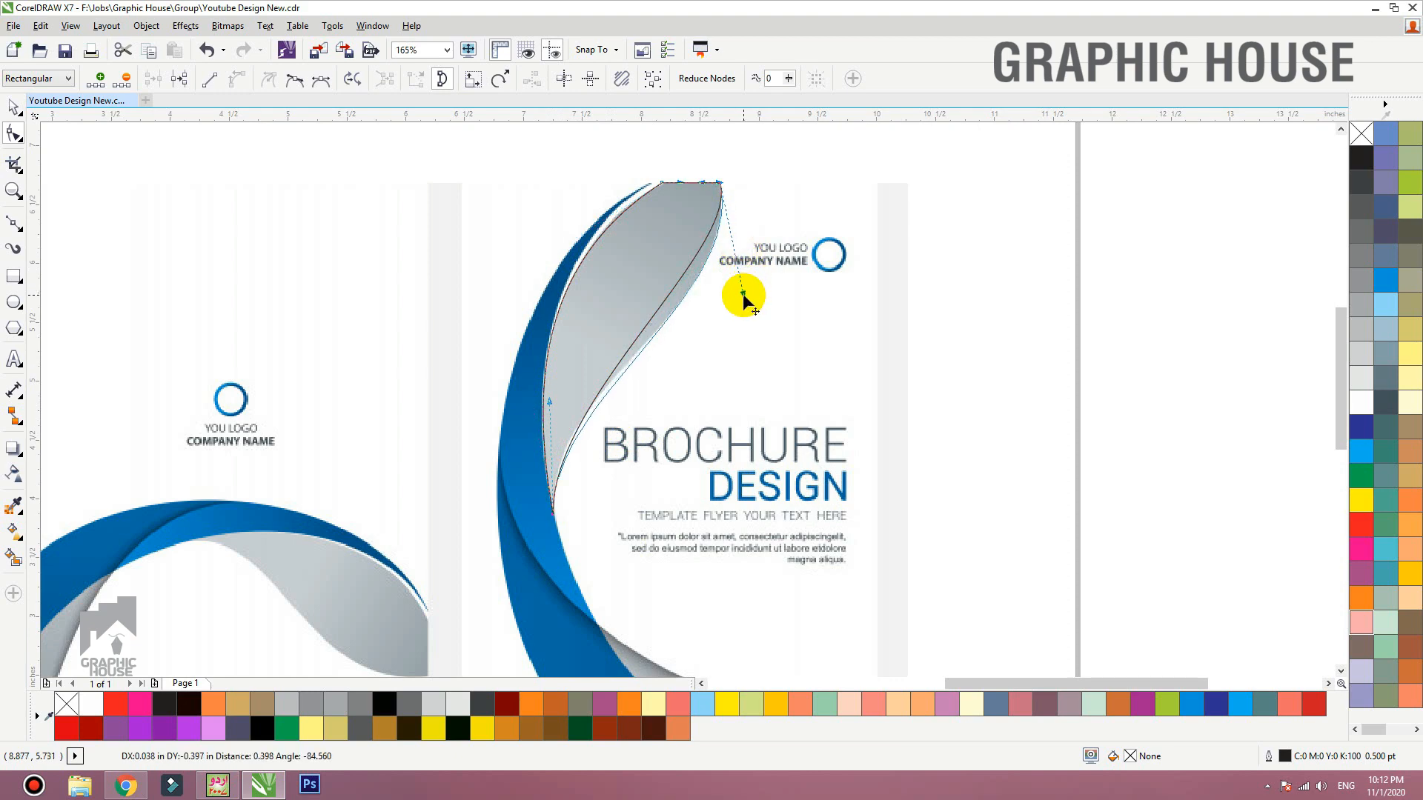
{"action": "left_click_drag", "start_coordinate": [742, 293], "coordinate": [741, 293]}
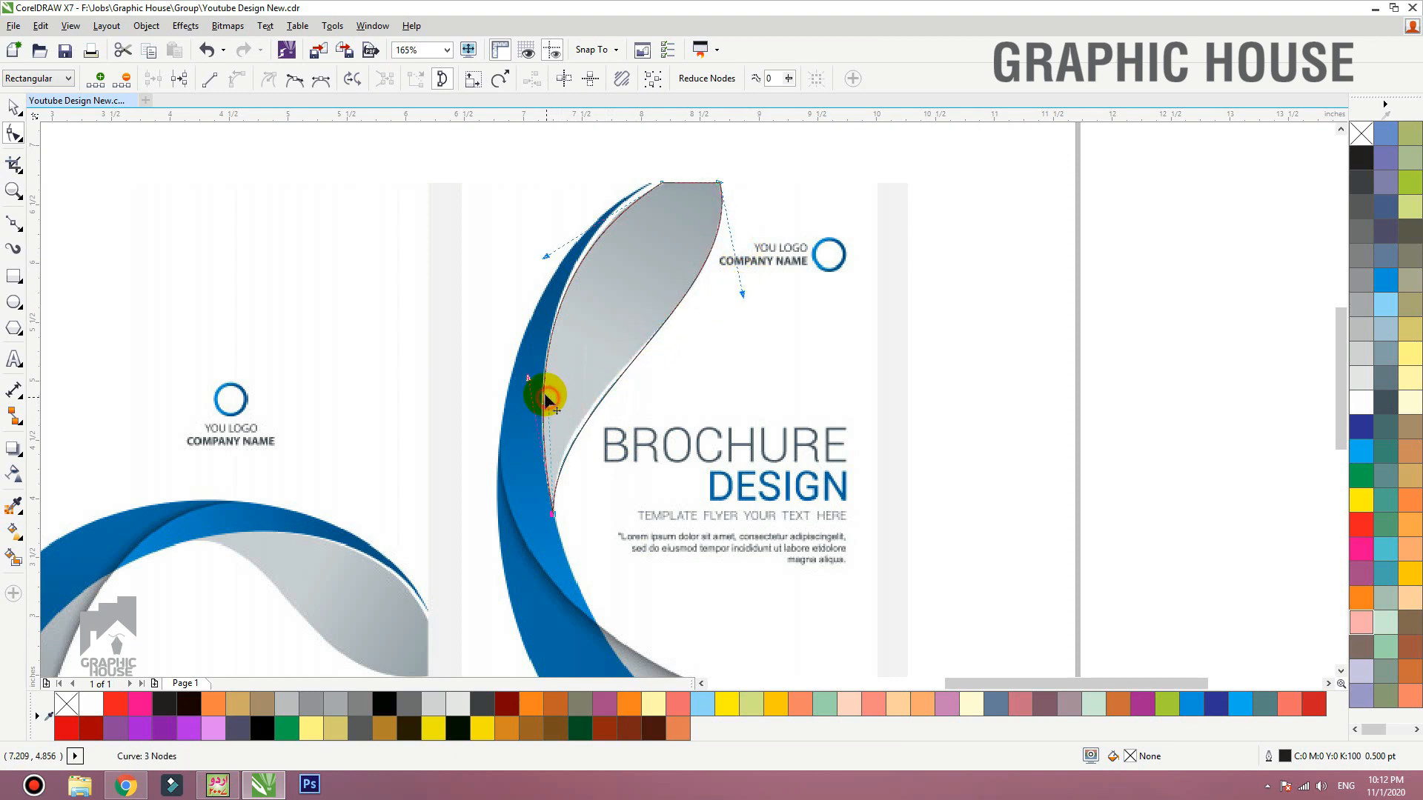
{"action": "scroll", "coordinate": [647, 220], "scroll_direction": "down", "scroll_amount": 3}
{"action": "key", "text": "space"}
Step: Draw a closed four-node Bézier outline around the corners of the lower gray shape on the front cover
{"action": "key", "text": "F2"}
{"action": "left_click_drag", "start_coordinate": [888, 178], "coordinate": [434, 586]}
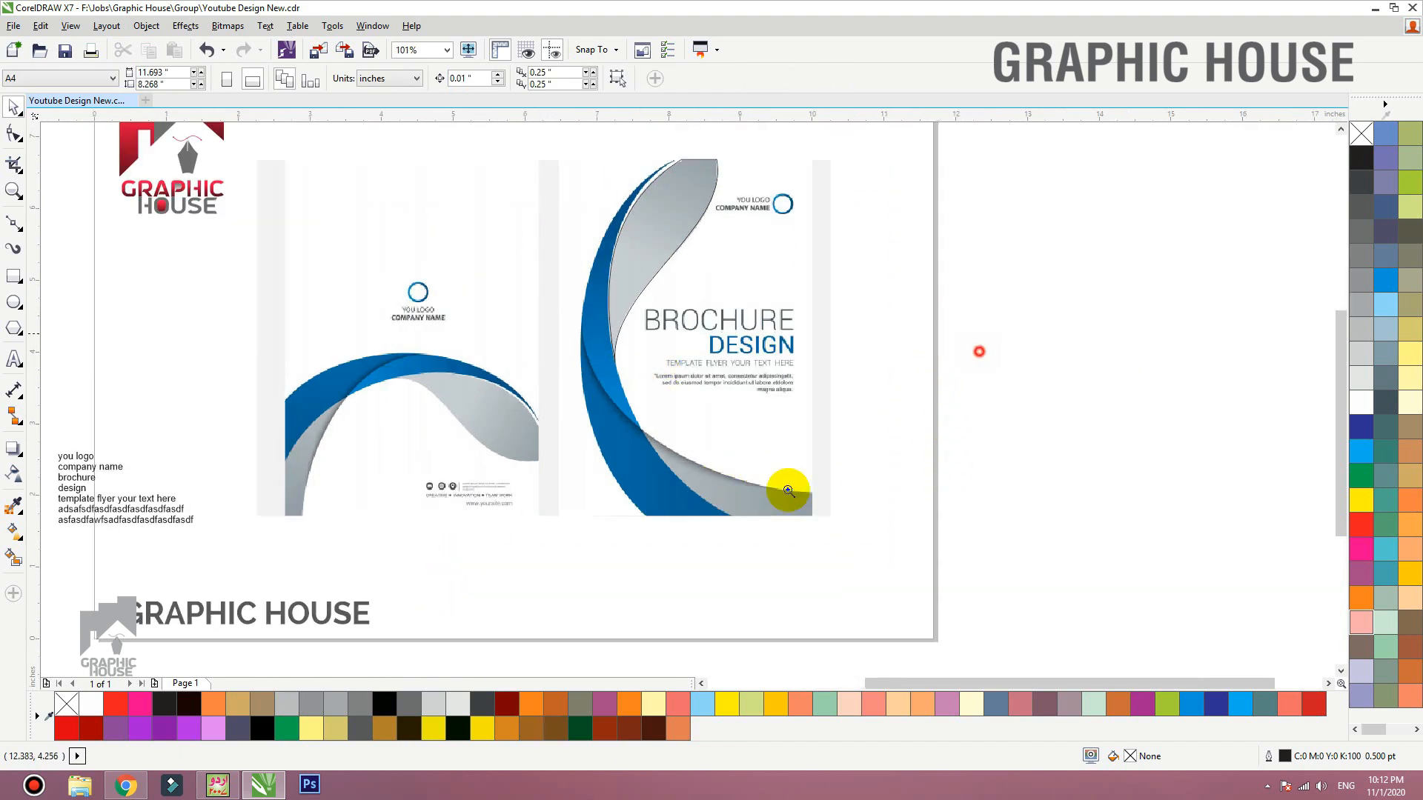
{"action": "scroll", "coordinate": [787, 492], "scroll_direction": "up", "scroll_amount": 3}
{"action": "left_click", "coordinate": [12, 222]}
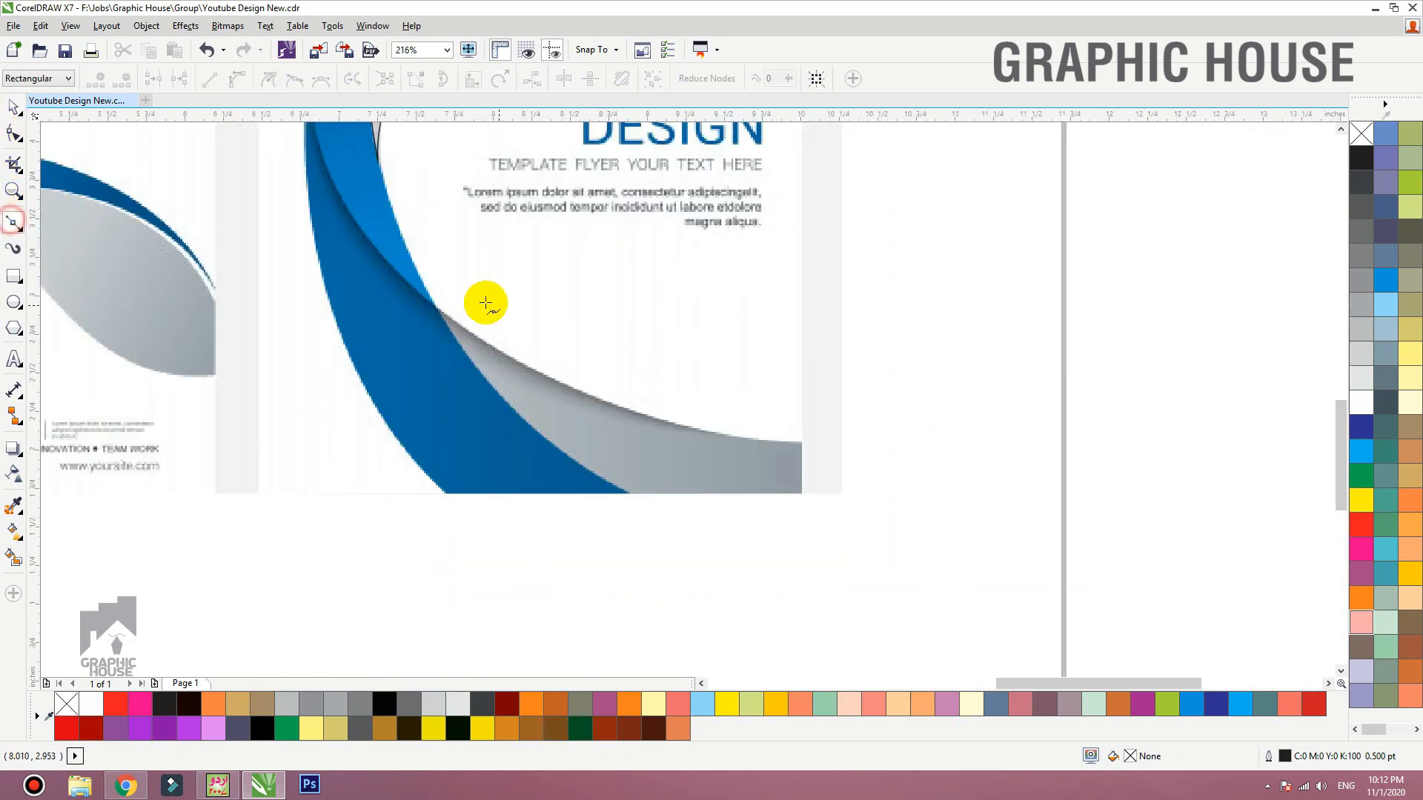
{"action": "left_click", "coordinate": [437, 309]}
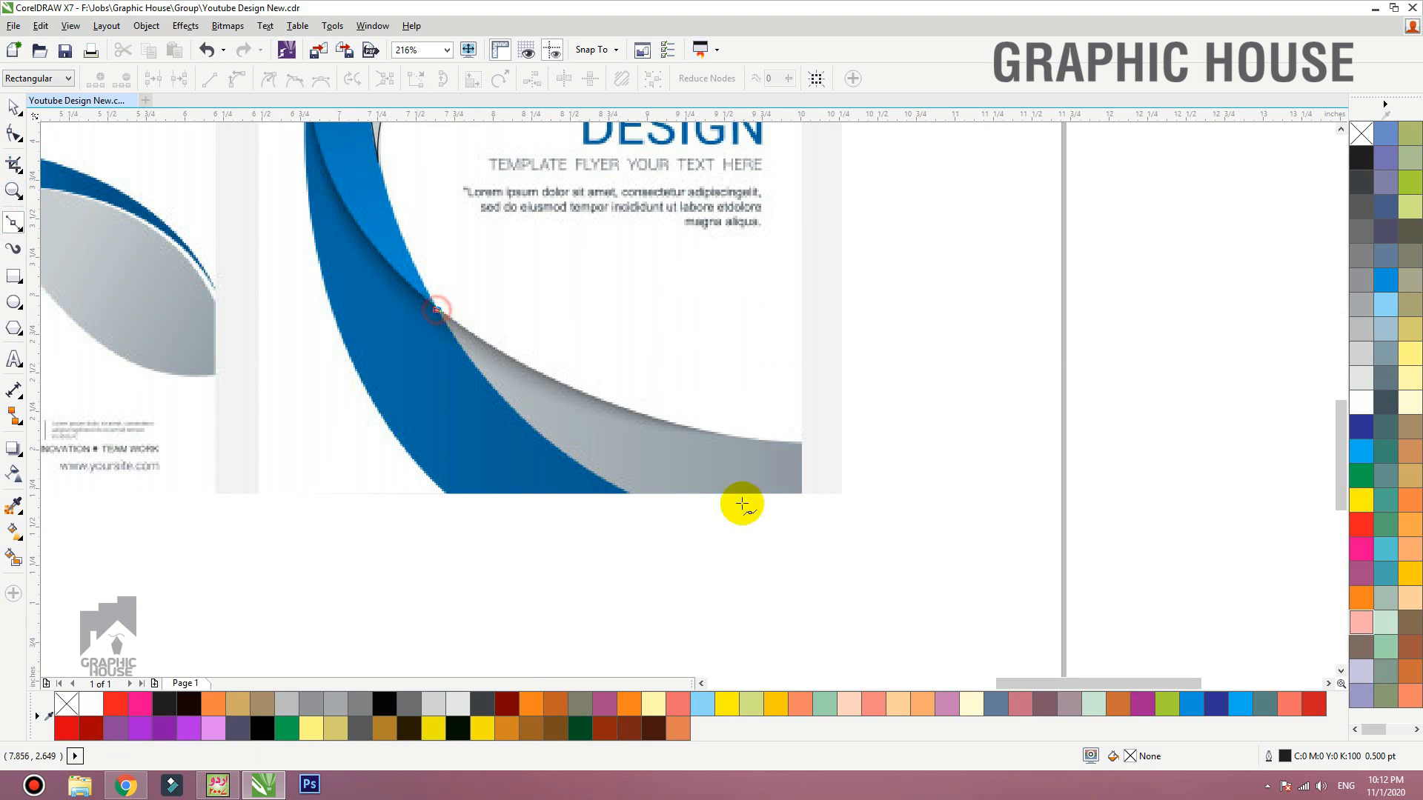
{"action": "left_click", "coordinate": [801, 442]}
{"action": "left_click", "coordinate": [801, 492]}
{"action": "left_click", "coordinate": [626, 492]}
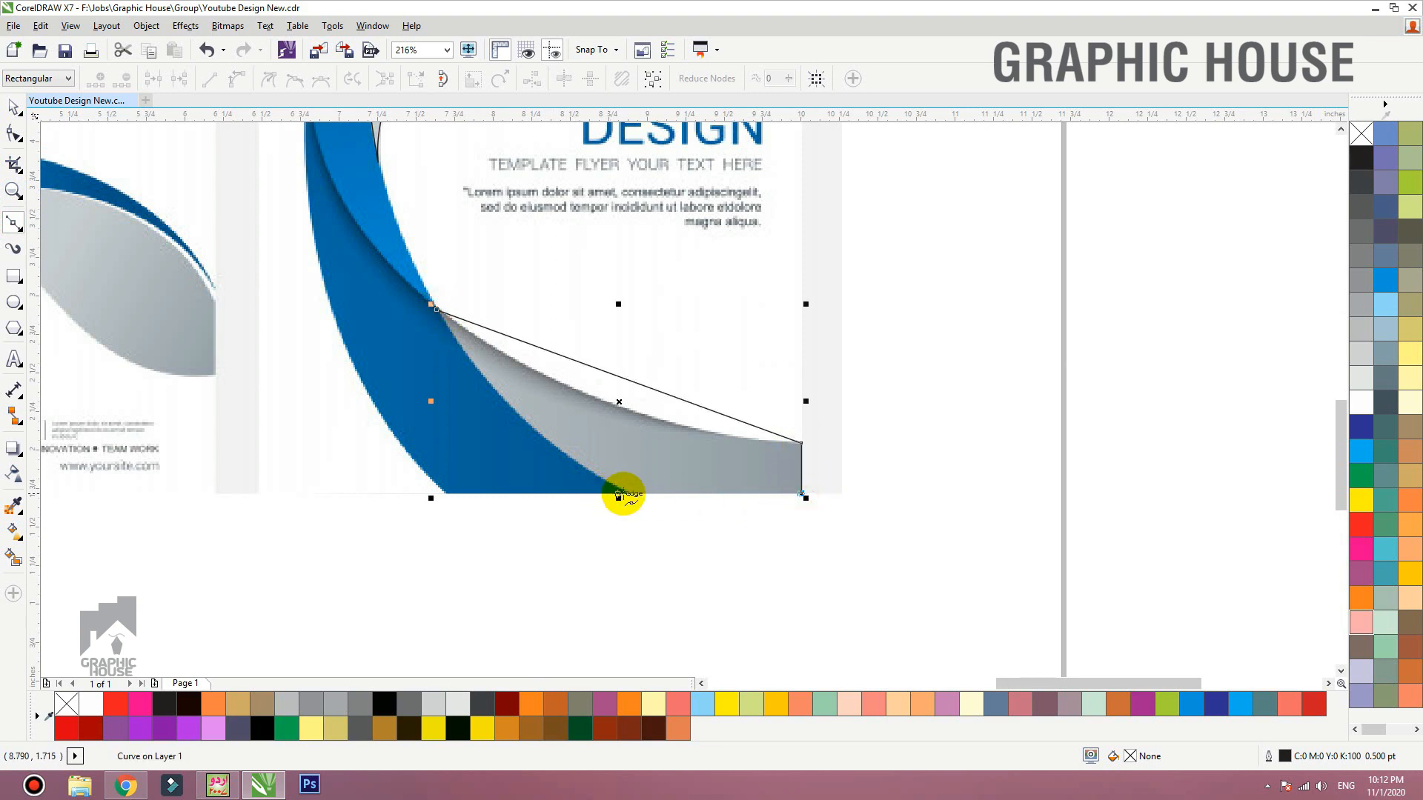
{"action": "left_click", "coordinate": [433, 311]}
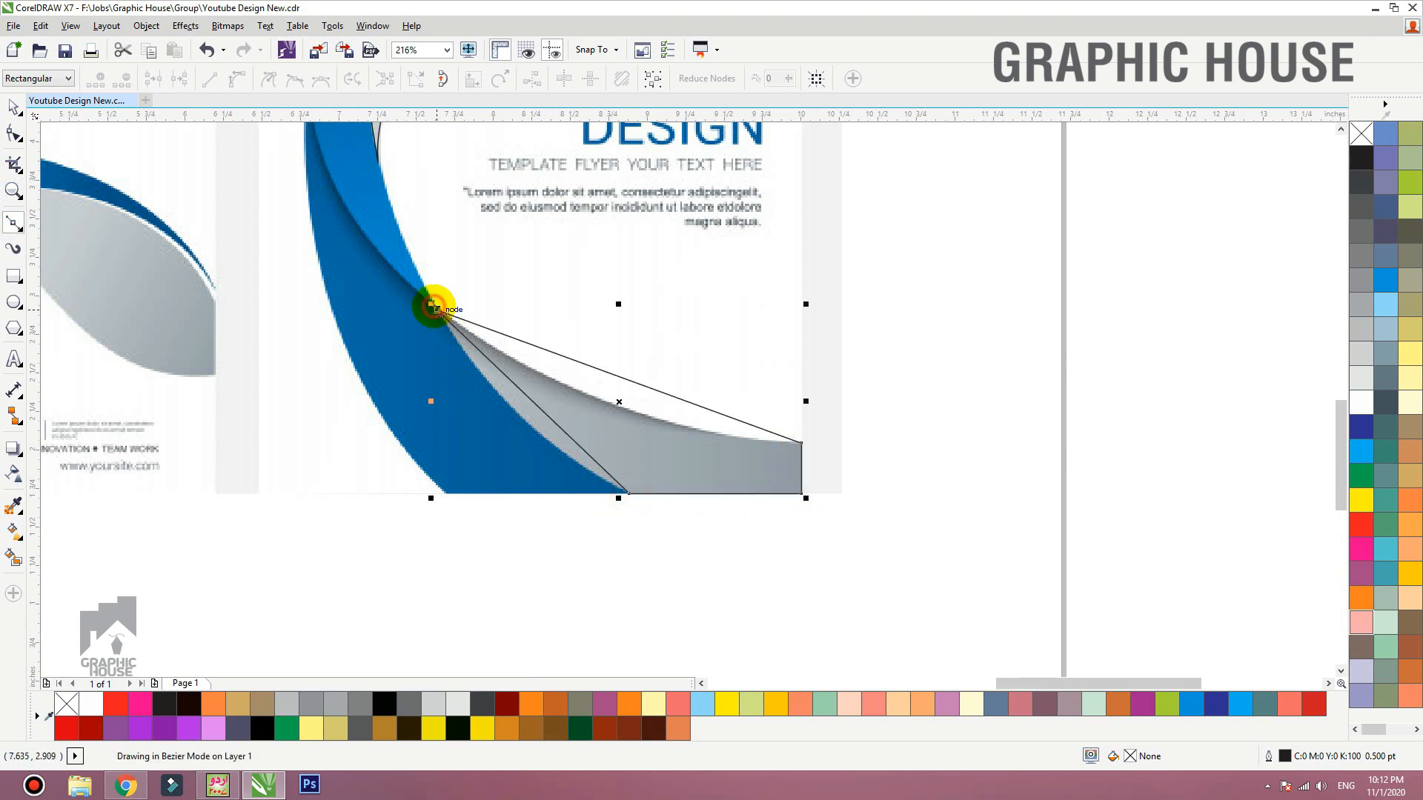
Step: Convert the four-node outline's segments to curves and bend its two long sides along the lower gray shape's edges
{"action": "key", "text": "space"}
{"action": "double_click", "coordinate": [441, 313]}
{"action": "left_click_drag", "start_coordinate": [901, 302], "coordinate": [319, 629]}
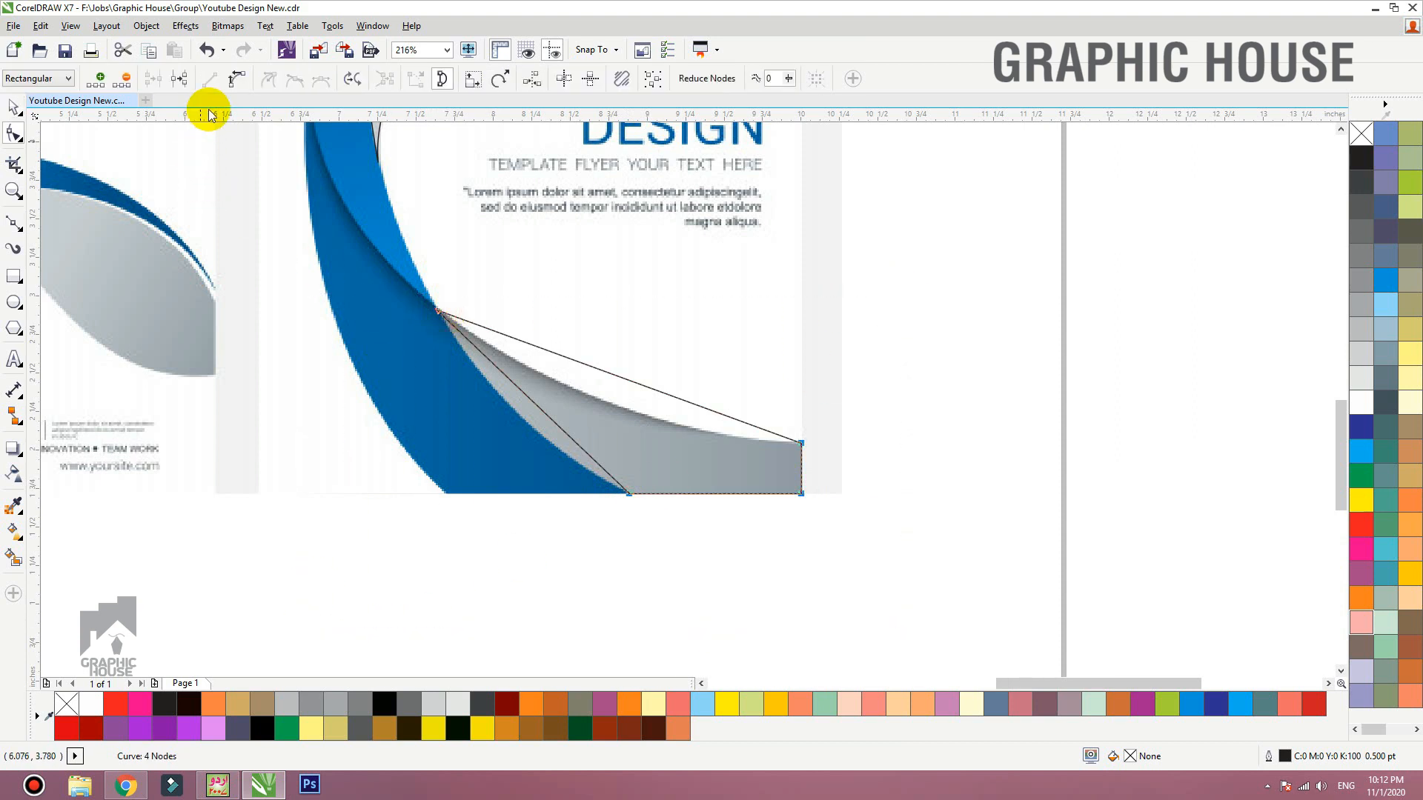
{"action": "left_click", "coordinate": [240, 77]}
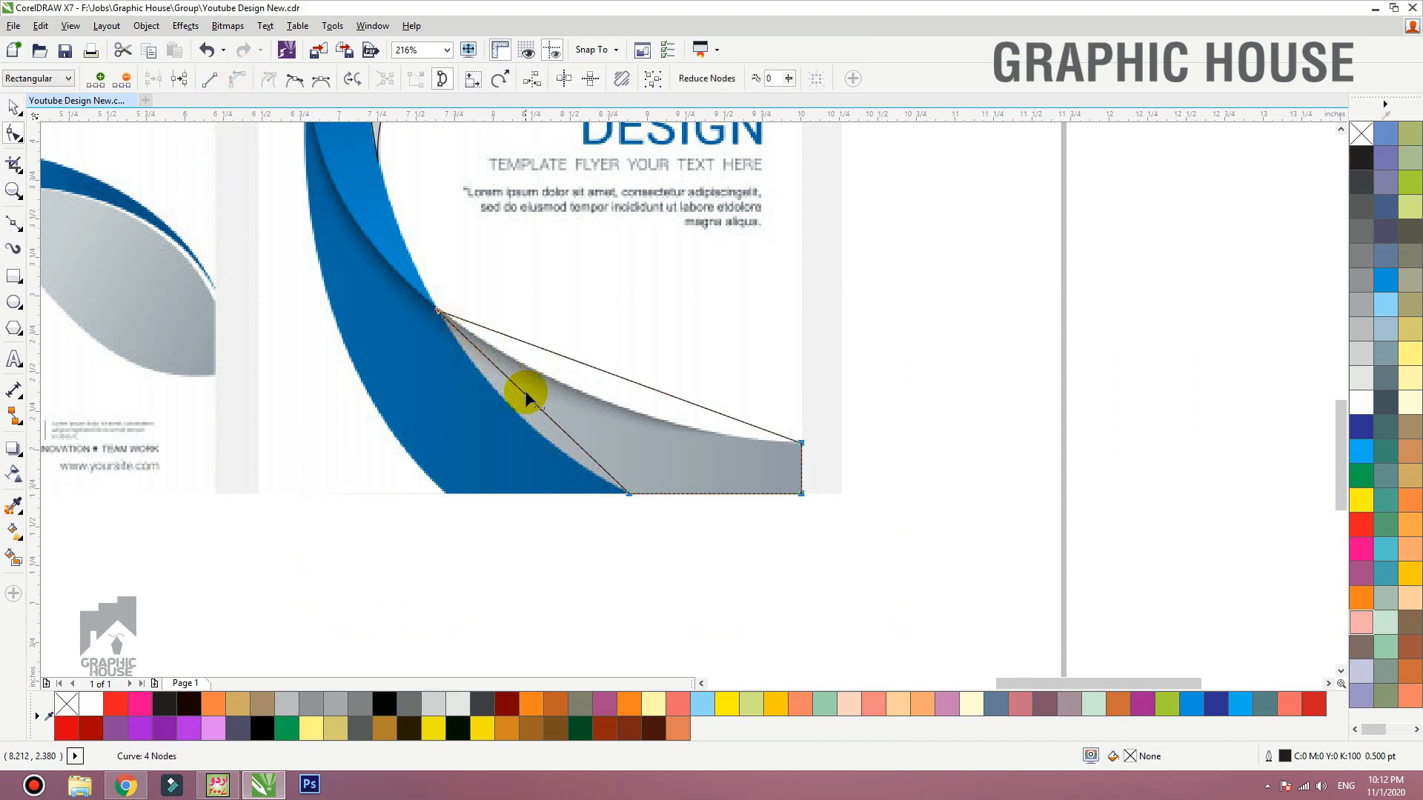
{"action": "left_click_drag", "start_coordinate": [524, 395], "coordinate": [513, 414]}
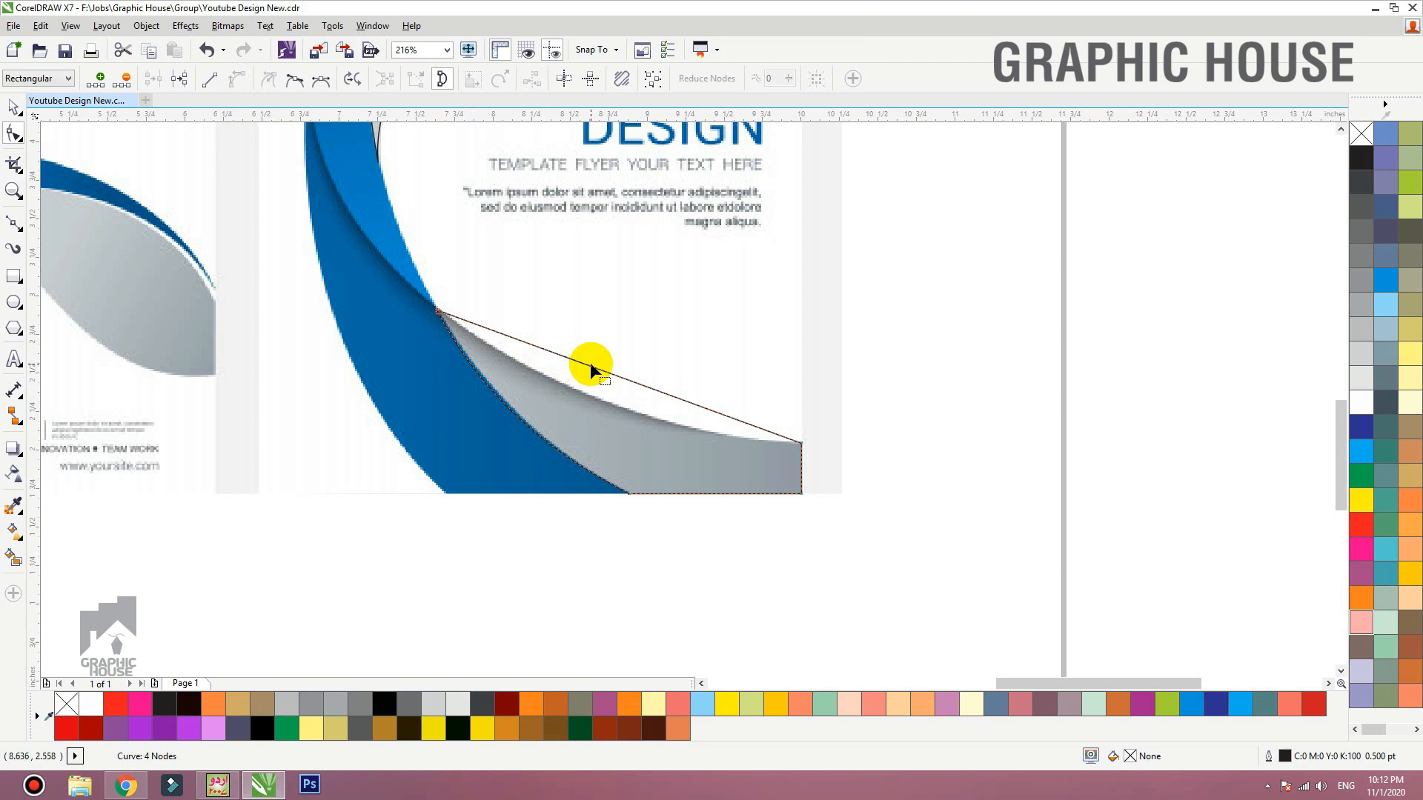
{"action": "left_click_drag", "start_coordinate": [588, 359], "coordinate": [681, 422]}
Step: Try moving the two gray shape outlines onto the empty area beside the page, and undo the move
{"action": "key", "text": "space"}
{"action": "scroll", "coordinate": [658, 474], "scroll_direction": "down", "scroll_amount": 4}
{"action": "key", "text": "F2"}
{"action": "left_click_drag", "start_coordinate": [857, 518], "coordinate": [897, 286]}
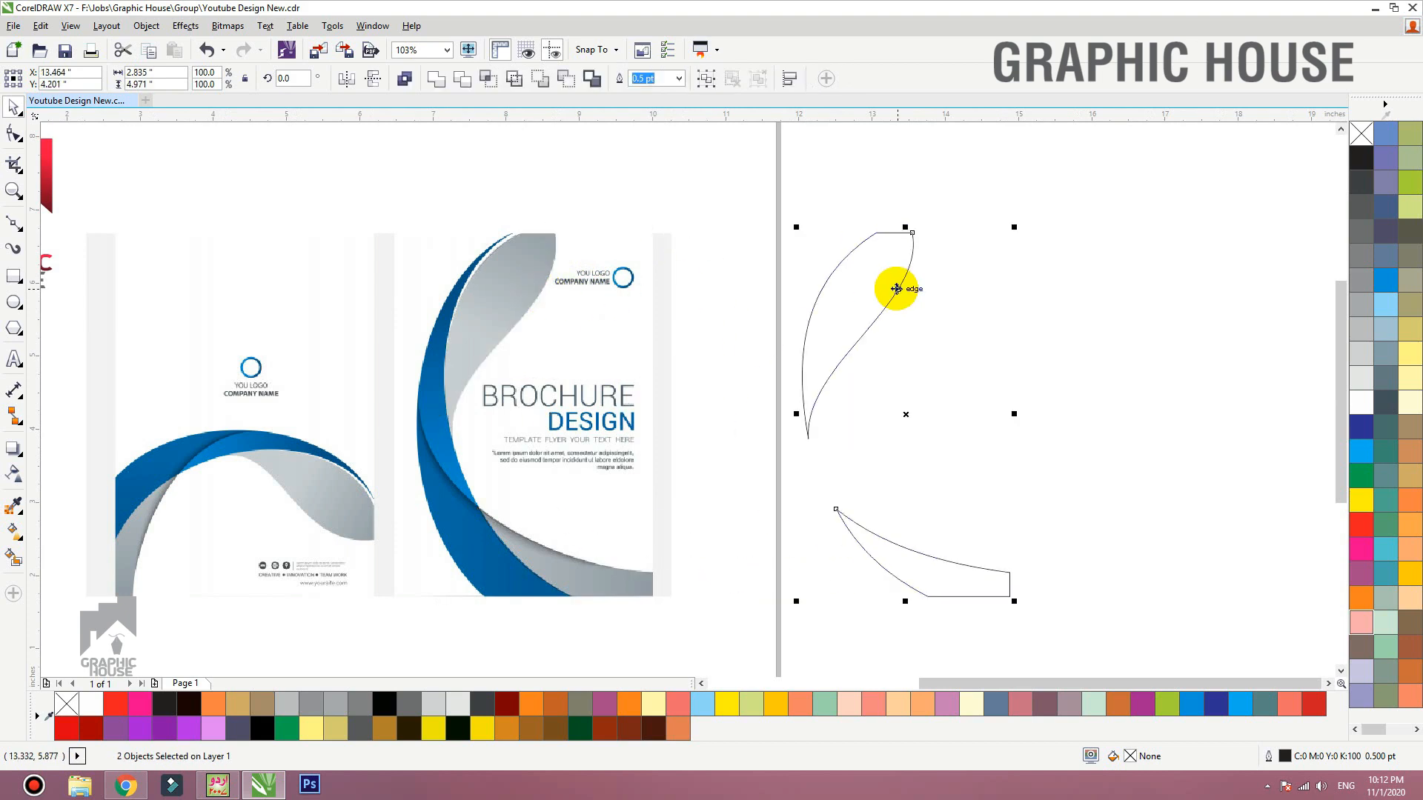
{"action": "key", "text": "ctrl+z"}
{"action": "left_click", "coordinate": [949, 283]}
Step: Draw a closed five-node Bézier outline, about 2.13 by 4.97 inches, around the blue ribbon on the front cover
{"action": "key", "text": "F2"}
{"action": "left_click_drag", "start_coordinate": [823, 179], "coordinate": [342, 673]}
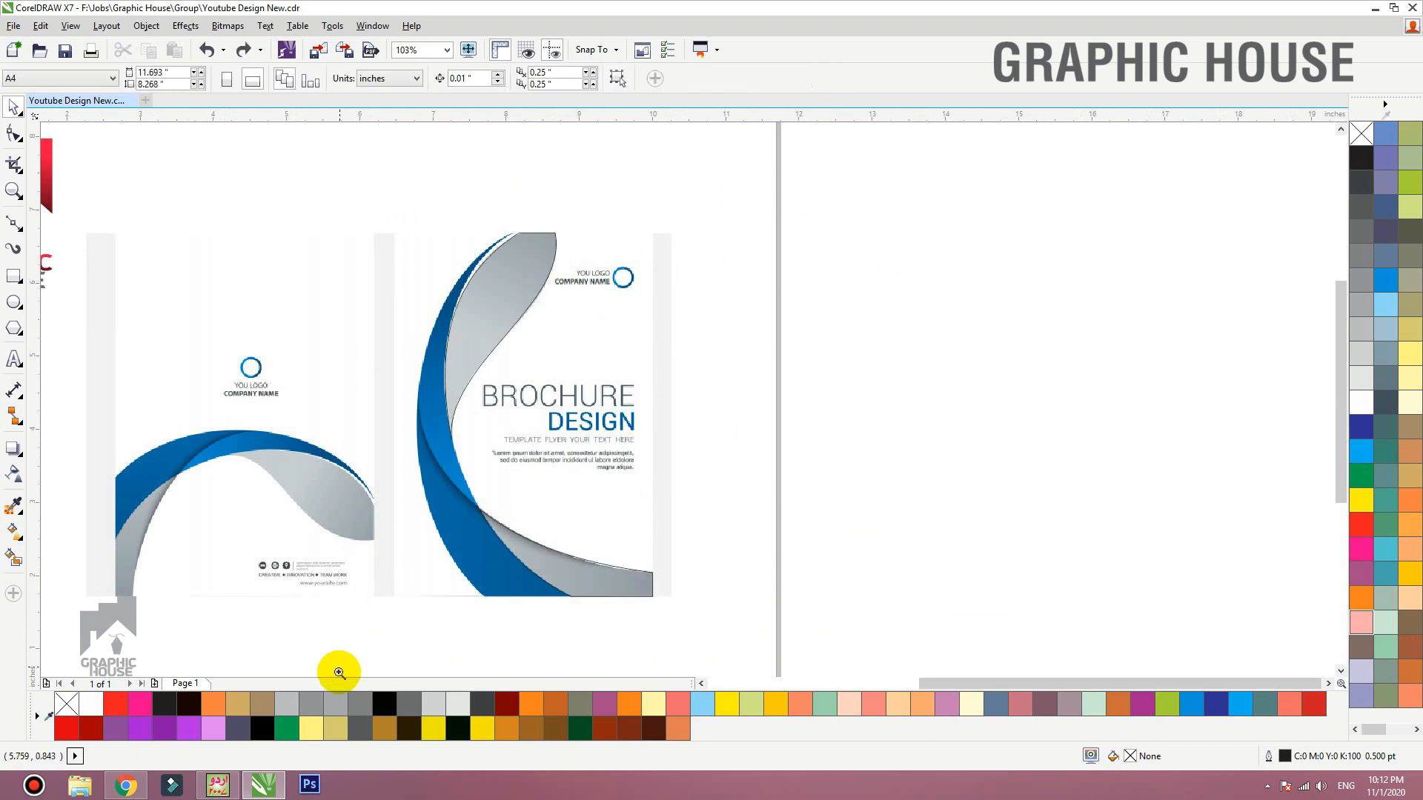
{"action": "left_click", "coordinate": [10, 224]}
{"action": "key", "text": "F2"}
{"action": "left_click_drag", "start_coordinate": [832, 127], "coordinate": [466, 518]}
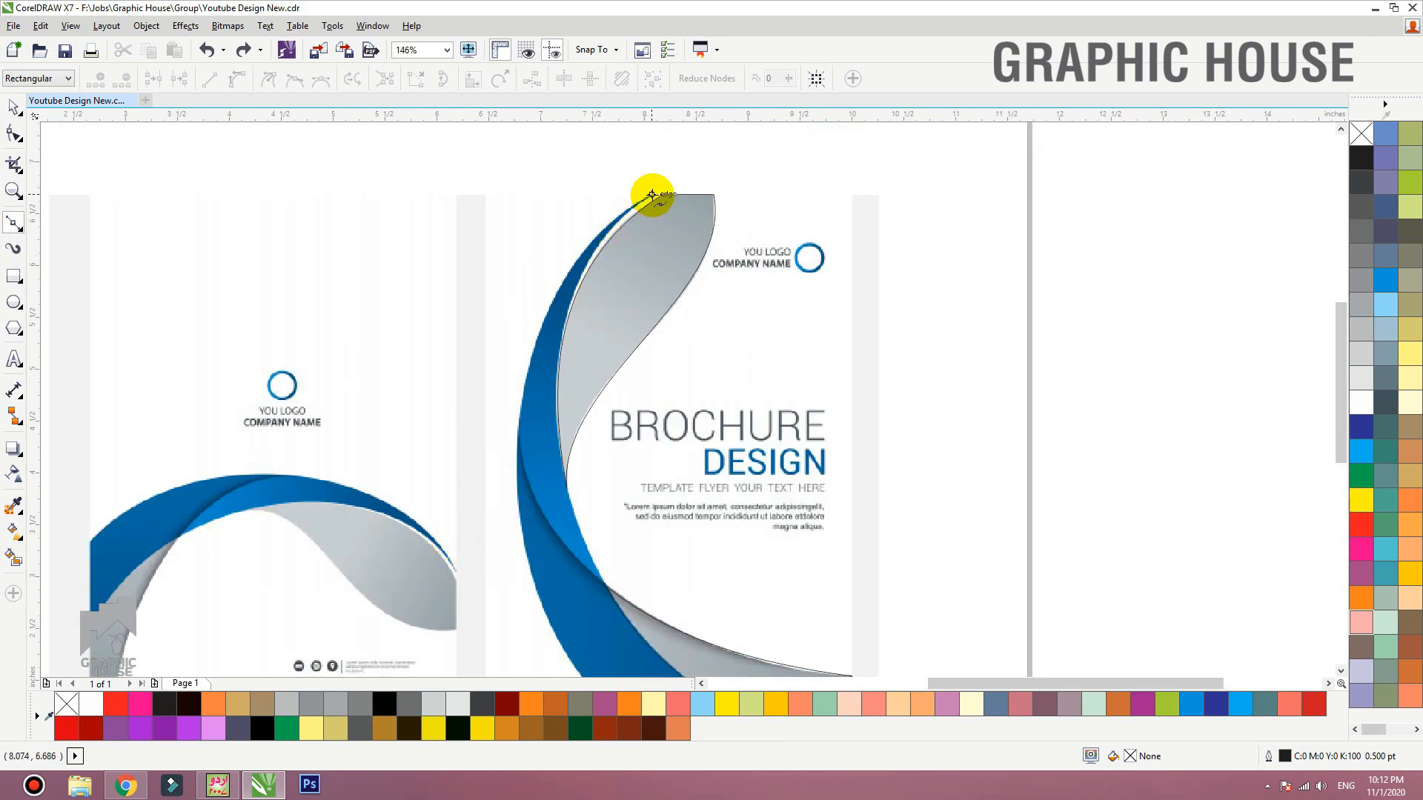
{"action": "left_click", "coordinate": [651, 194]}
{"action": "left_click", "coordinate": [604, 585]}
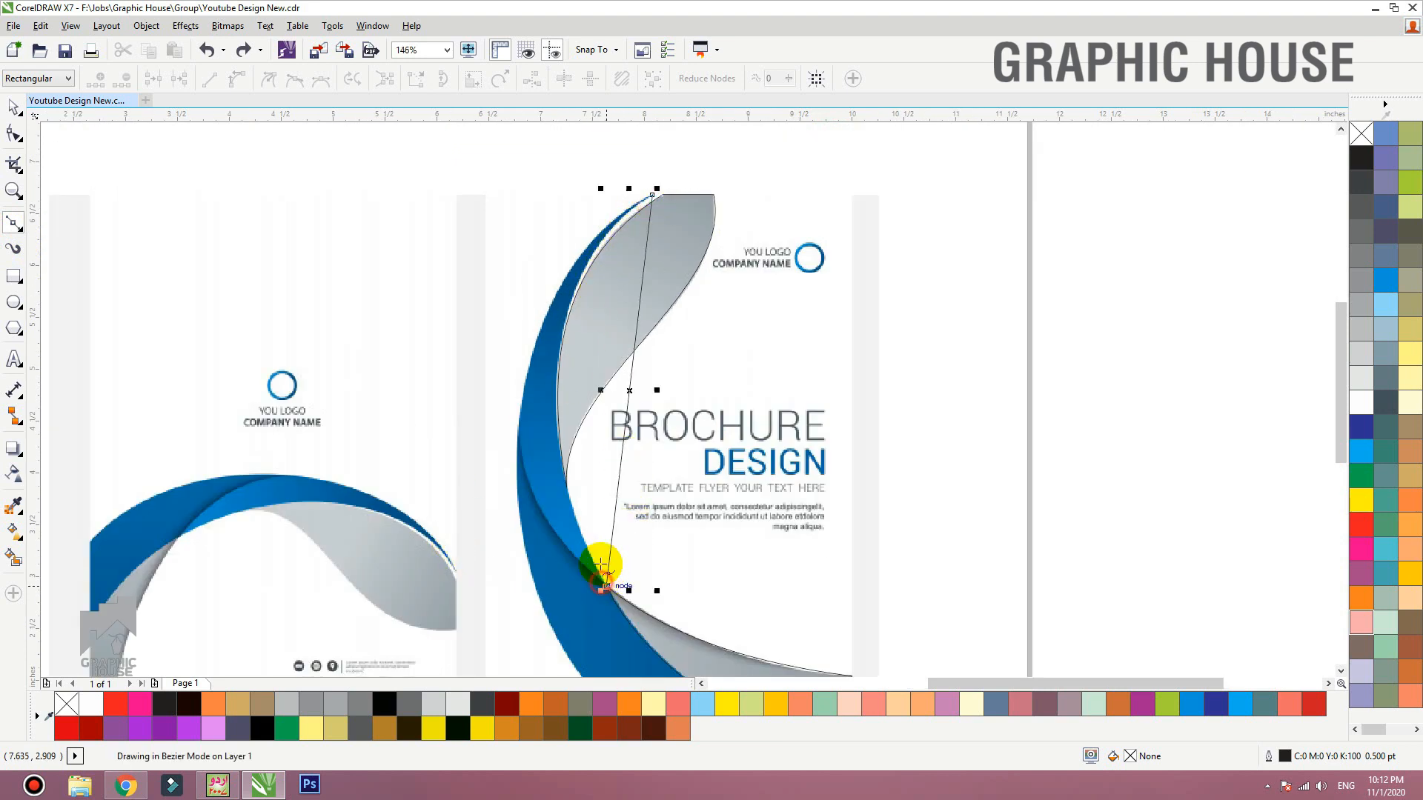
{"action": "scroll", "coordinate": [573, 370], "scroll_direction": "down", "scroll_amount": 1}
{"action": "key", "text": "F2"}
{"action": "left_click_drag", "start_coordinate": [506, 428], "coordinate": [755, 611]}
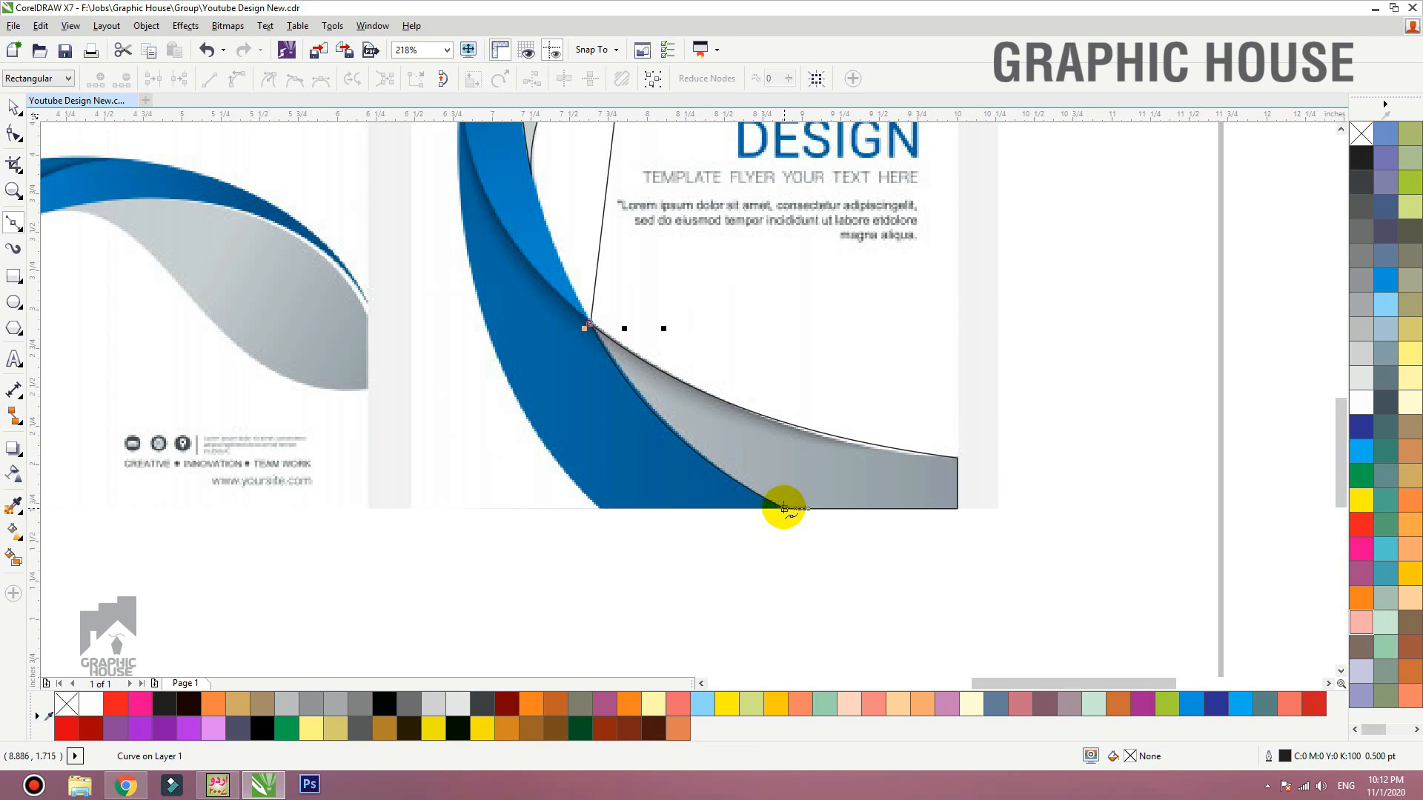
{"action": "left_click", "coordinate": [784, 509]}
{"action": "left_click", "coordinate": [595, 510]}
{"action": "scroll", "coordinate": [595, 510], "scroll_direction": "down", "scroll_amount": 2}
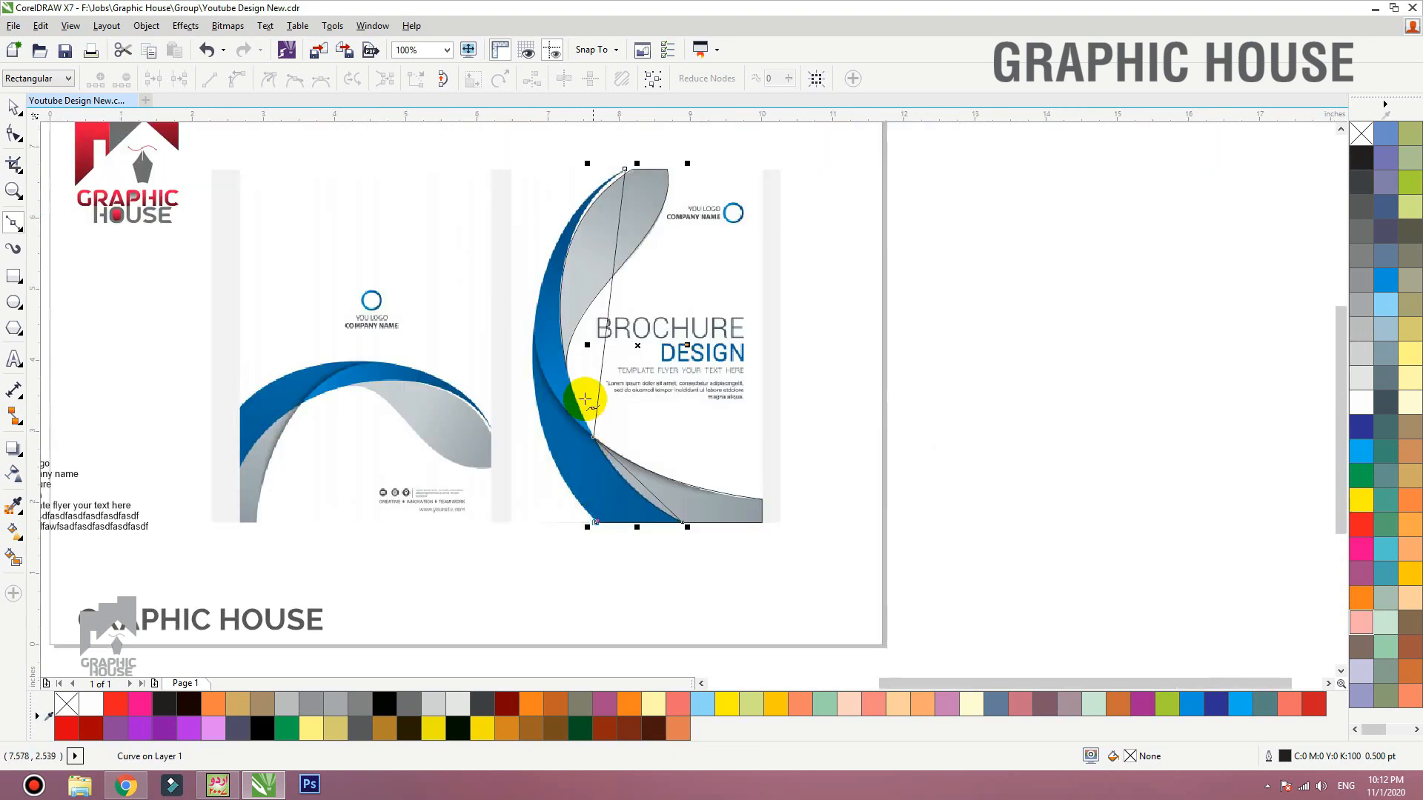
{"action": "left_click", "coordinate": [613, 172]}
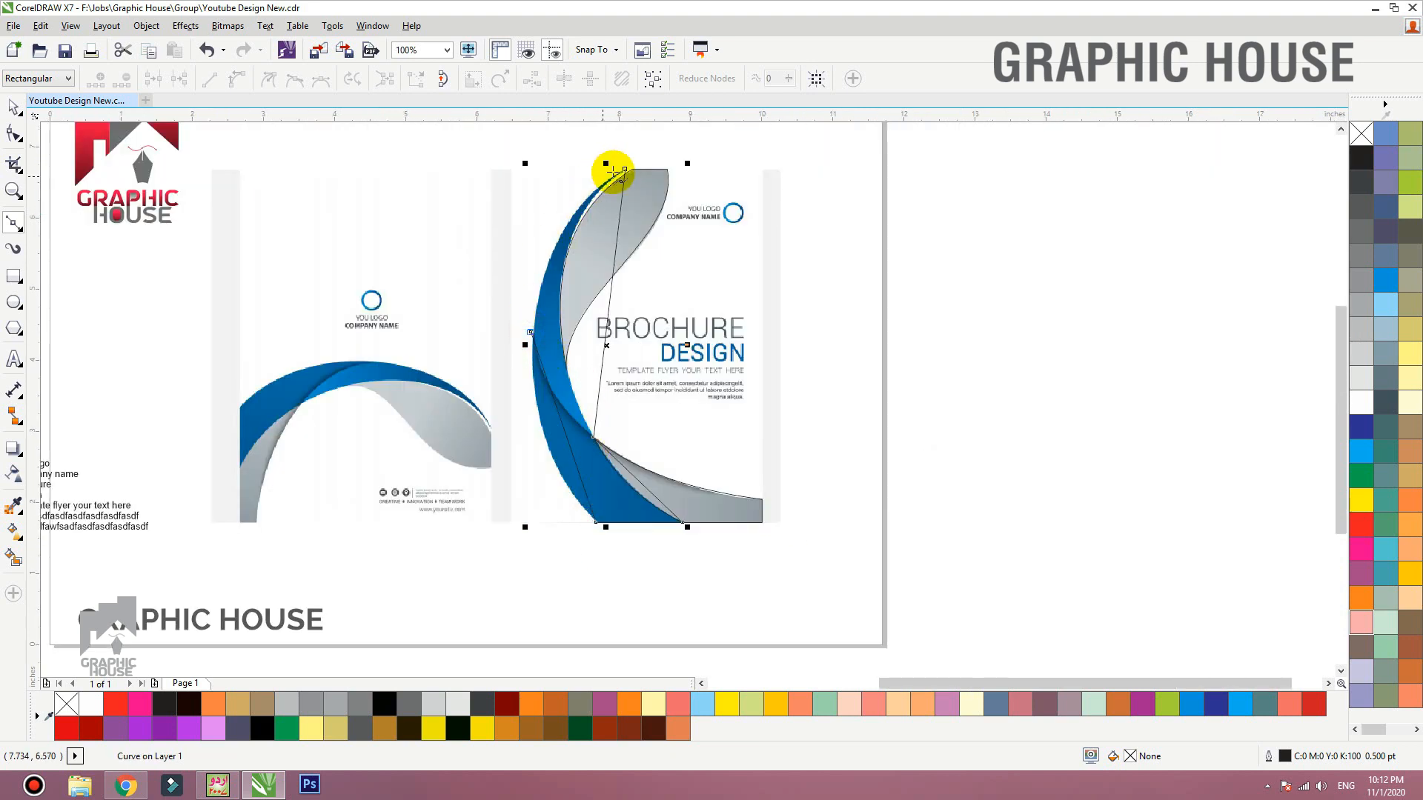
{"action": "key", "text": "space"}
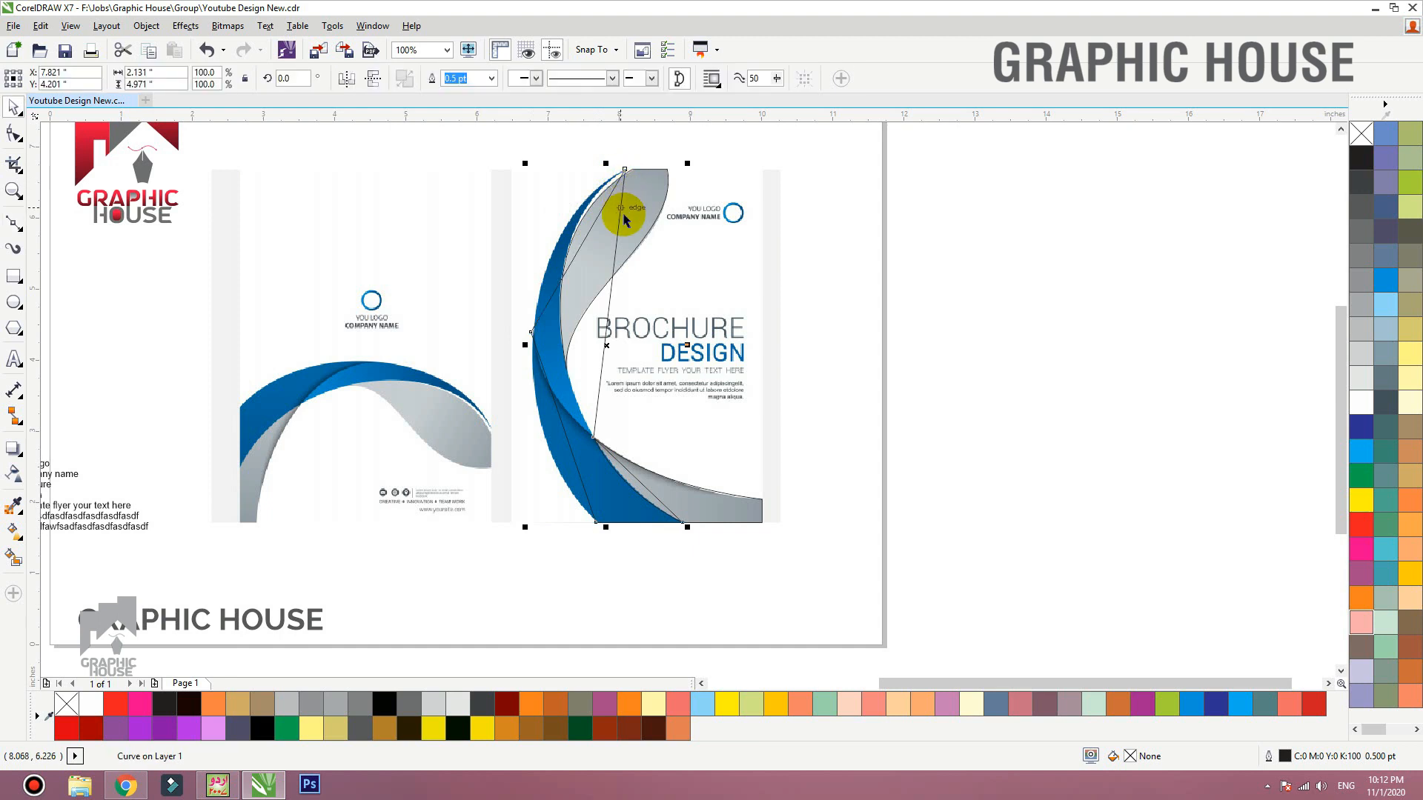
{"action": "left_click_drag", "start_coordinate": [620, 219], "coordinate": [800, 219]}
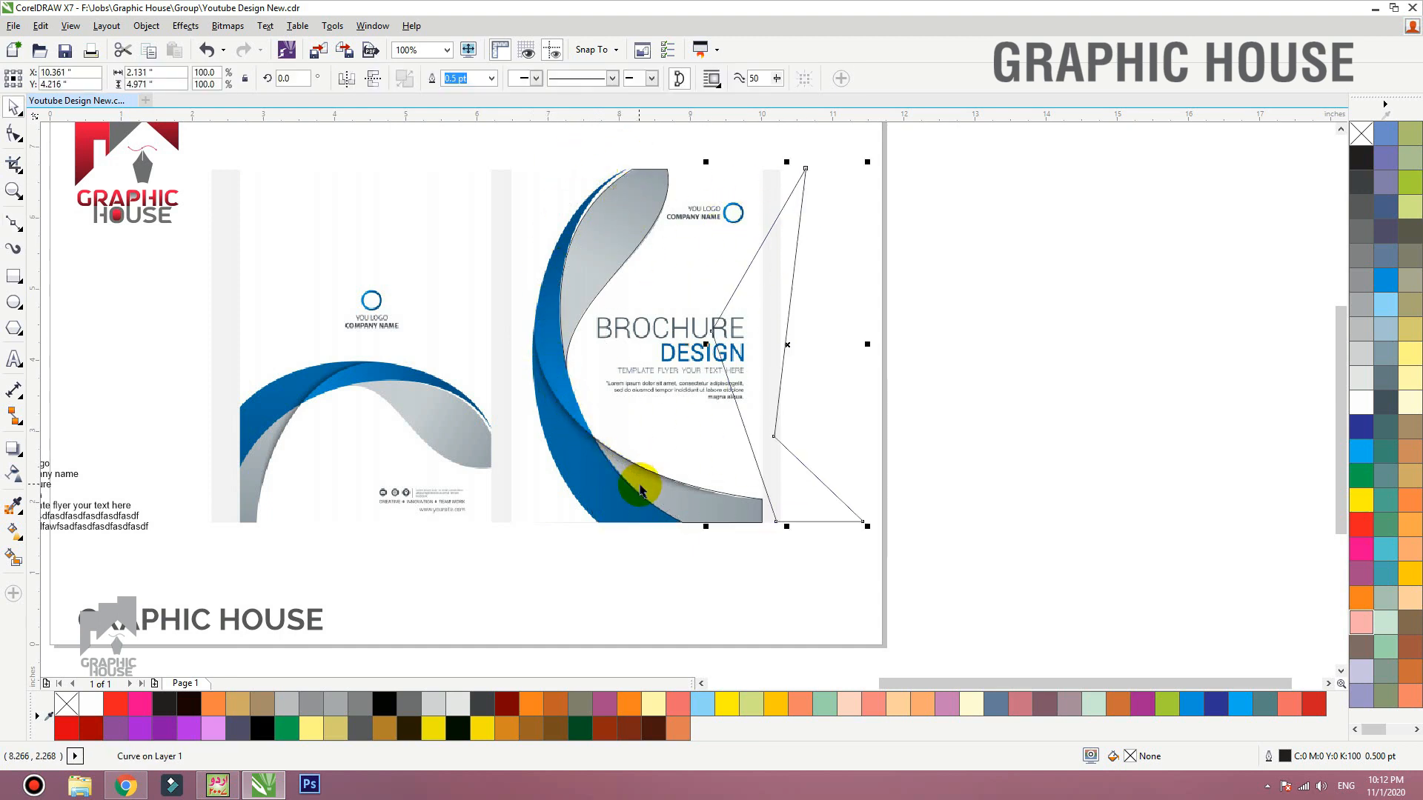
{"action": "key", "text": "ctrl+z"}
Step: Convert the five-node outline's segments to curves and bend its upper outer and inner sides toward the blue ribbon's edges
{"action": "left_click", "coordinate": [11, 133]}
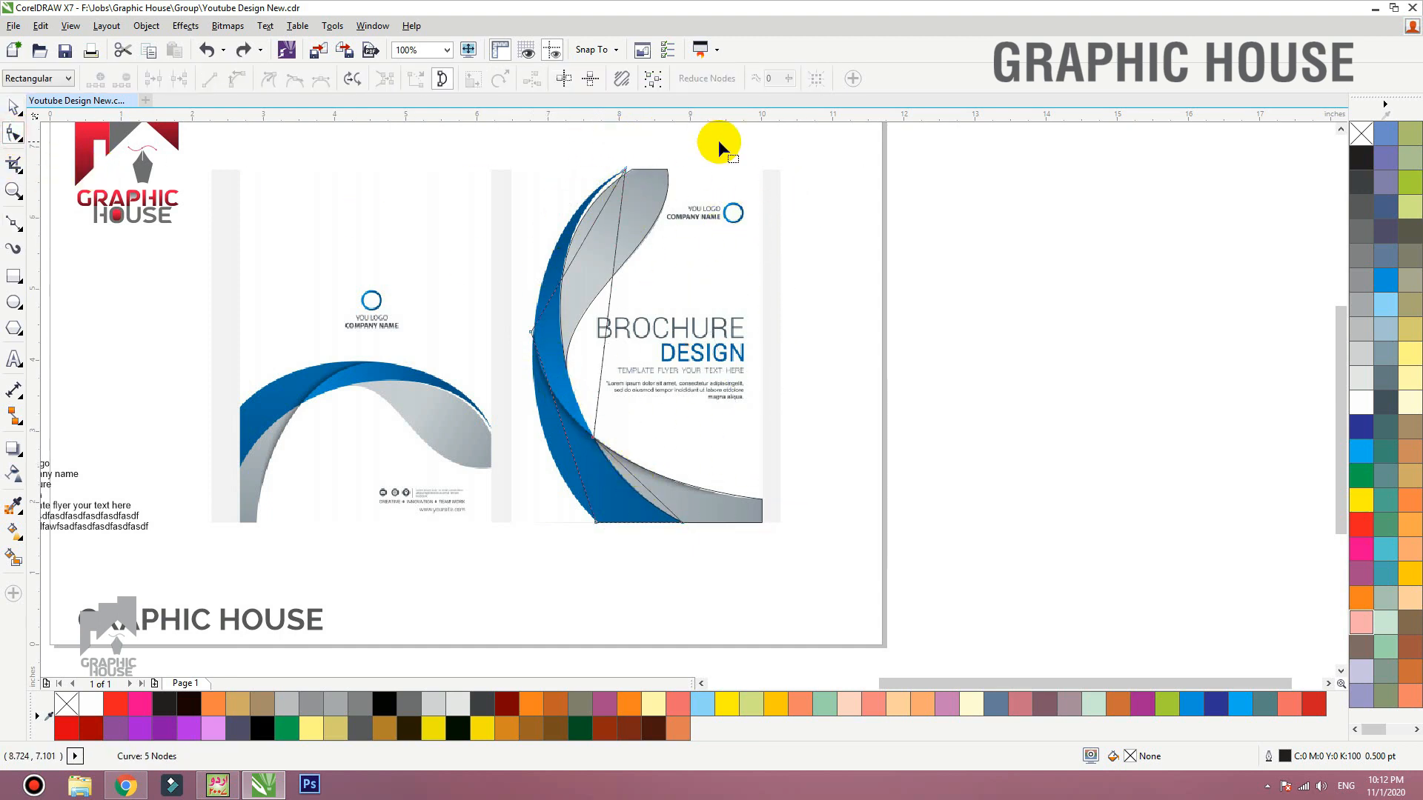
{"action": "left_click", "coordinate": [236, 82]}
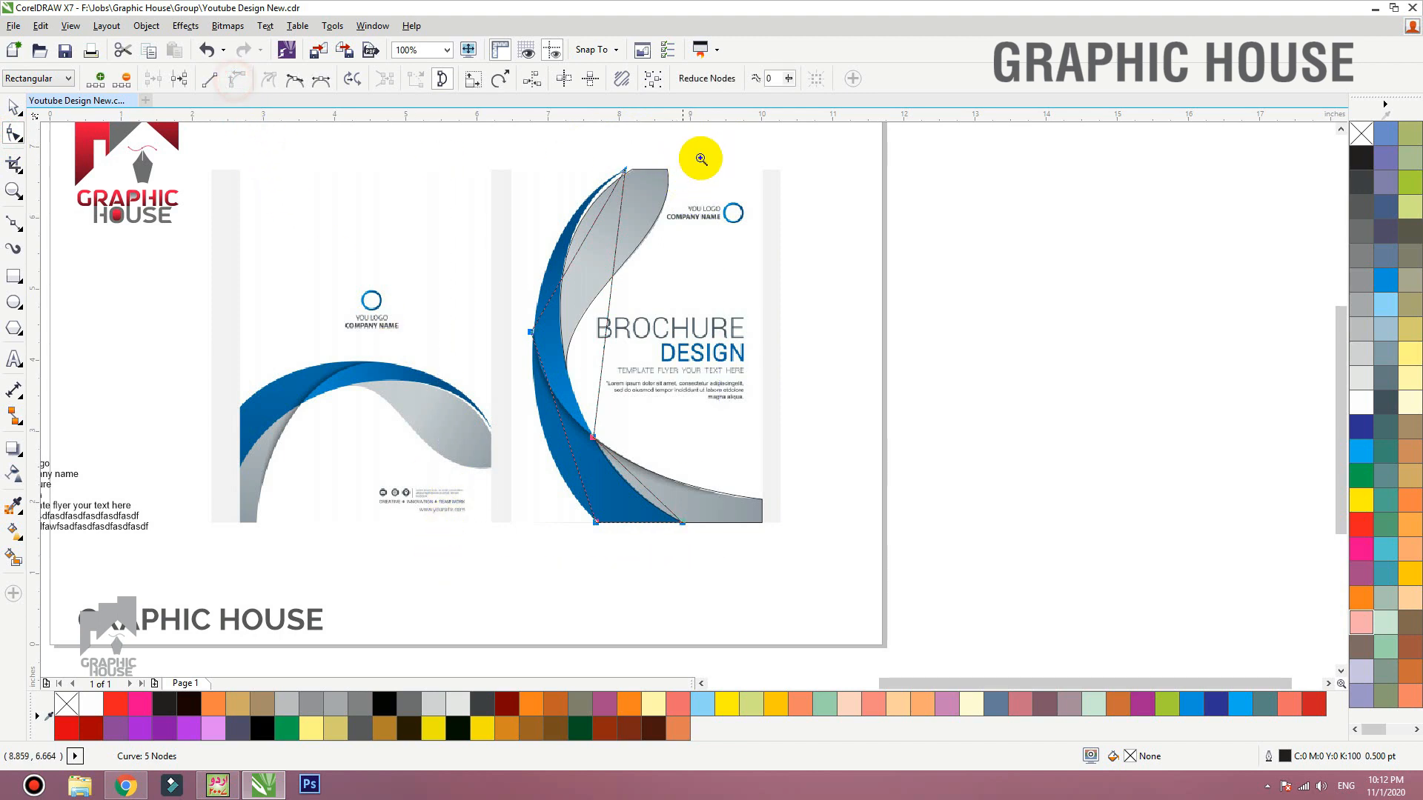
{"action": "scroll", "coordinate": [554, 376], "scroll_direction": "up", "scroll_amount": 3}
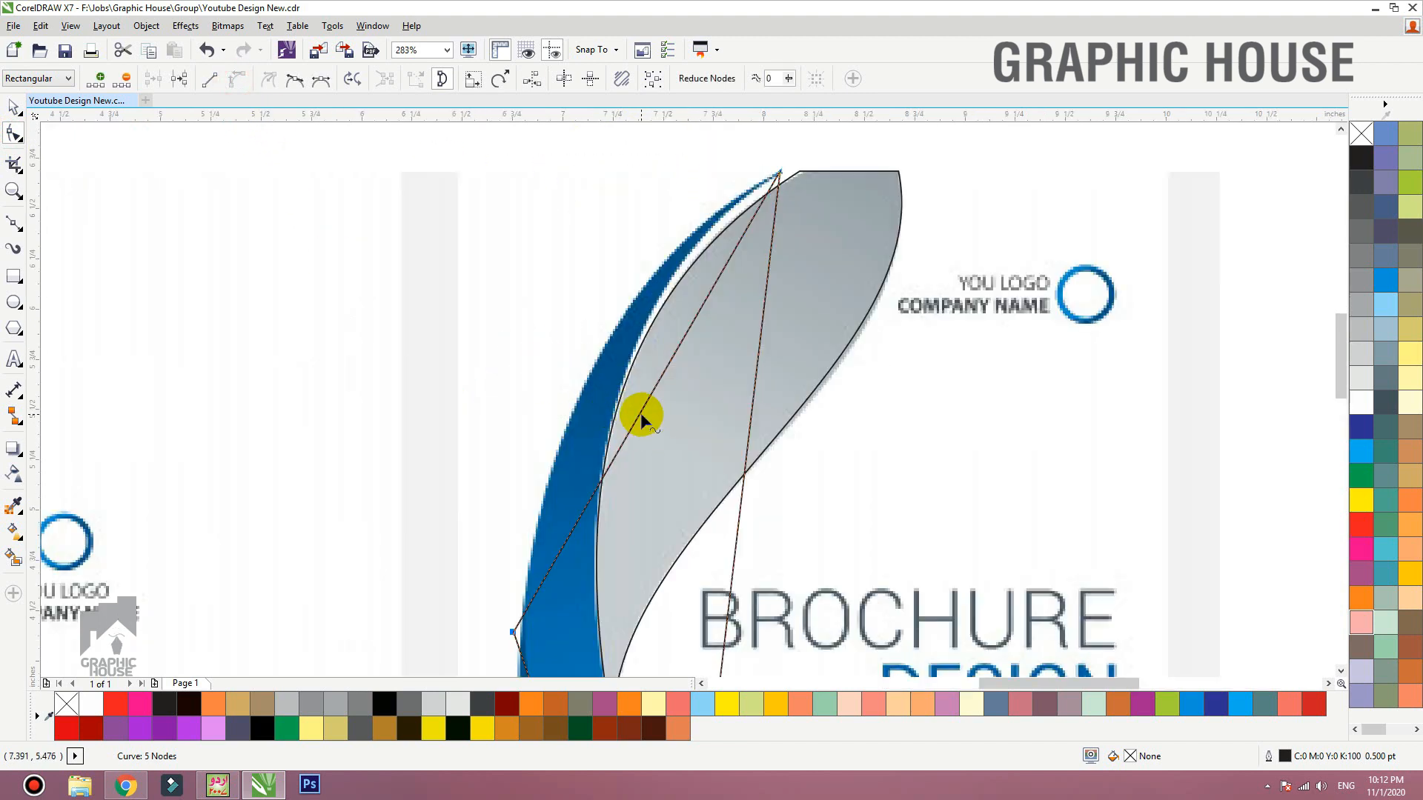
{"action": "left_click_drag", "start_coordinate": [640, 412], "coordinate": [597, 360]}
{"action": "left_click_drag", "start_coordinate": [748, 444], "coordinate": [610, 415]}
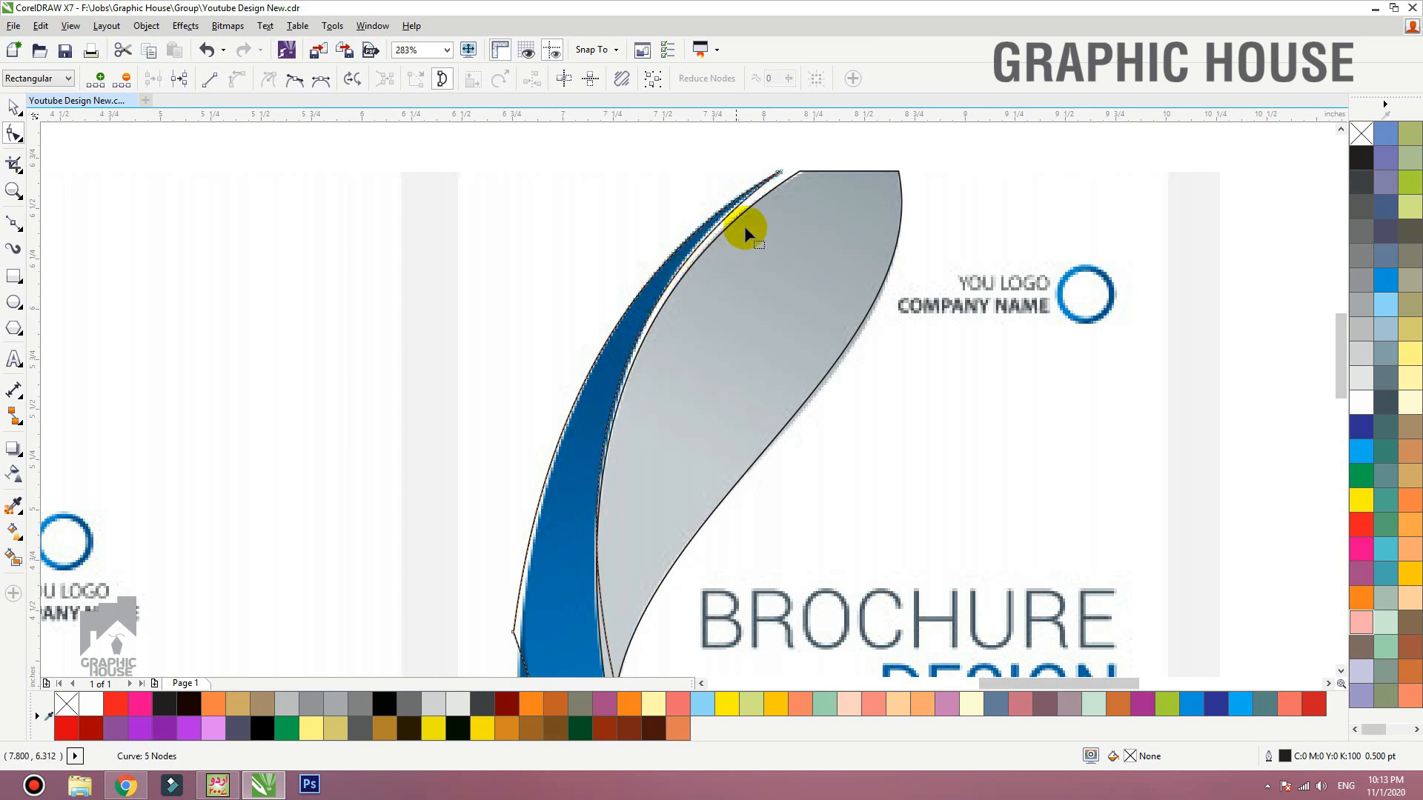
Step: Add a node midway on the blue outline's inner side and bend the segment below it along the ribbon's inner edge
{"action": "scroll", "coordinate": [639, 384], "scroll_direction": "down", "scroll_amount": 3}
{"action": "scroll", "coordinate": [639, 384], "scroll_direction": "down", "scroll_amount": 1}
{"action": "key", "text": "F2"}
{"action": "left_click_drag", "start_coordinate": [798, 409], "coordinate": [525, 618]}
{"action": "scroll", "coordinate": [640, 394], "scroll_direction": "down", "scroll_amount": 1}
{"action": "key", "text": "F2"}
{"action": "left_click_drag", "start_coordinate": [736, 222], "coordinate": [605, 340]}
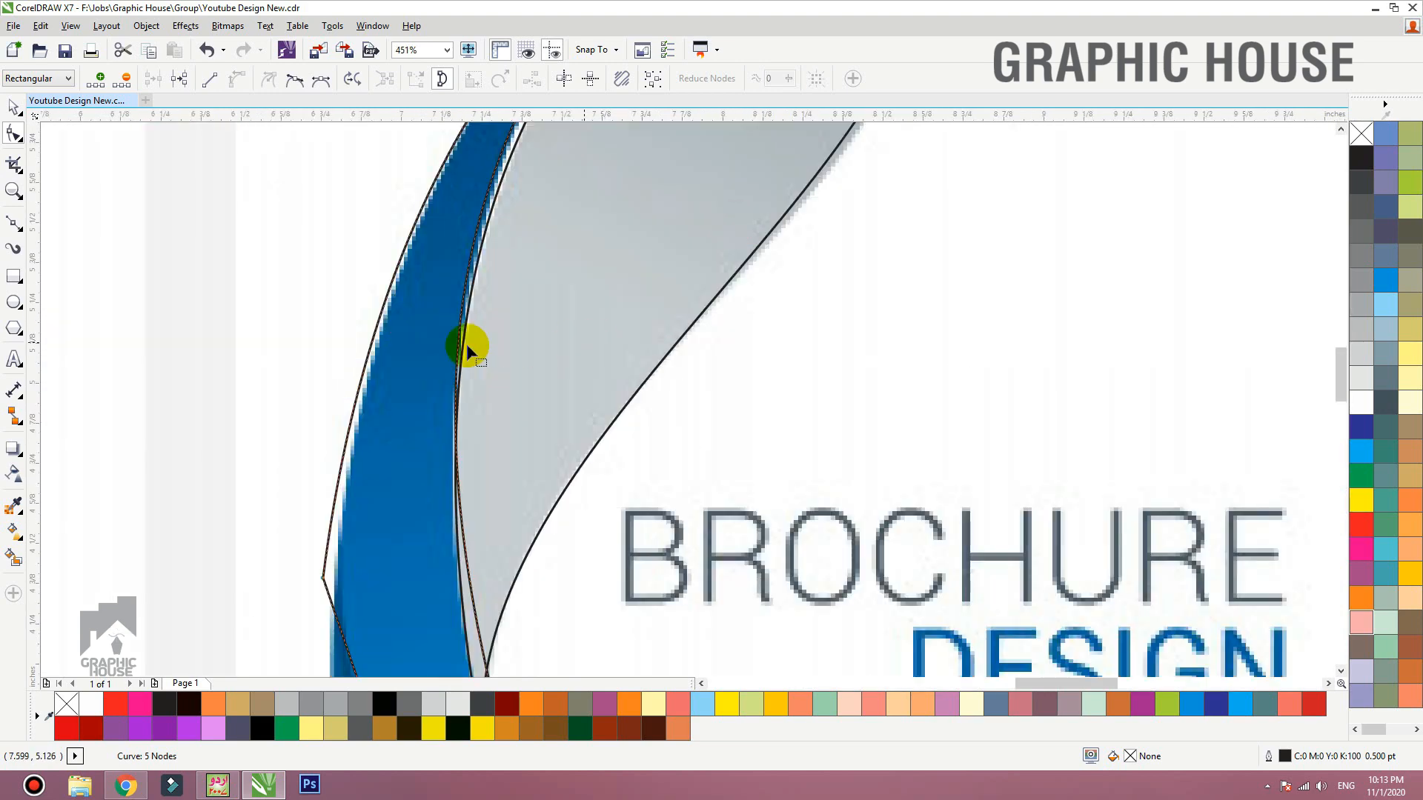
{"action": "double_click", "coordinate": [460, 335]}
{"action": "scroll", "coordinate": [552, 286], "scroll_direction": "down", "scroll_amount": 3}
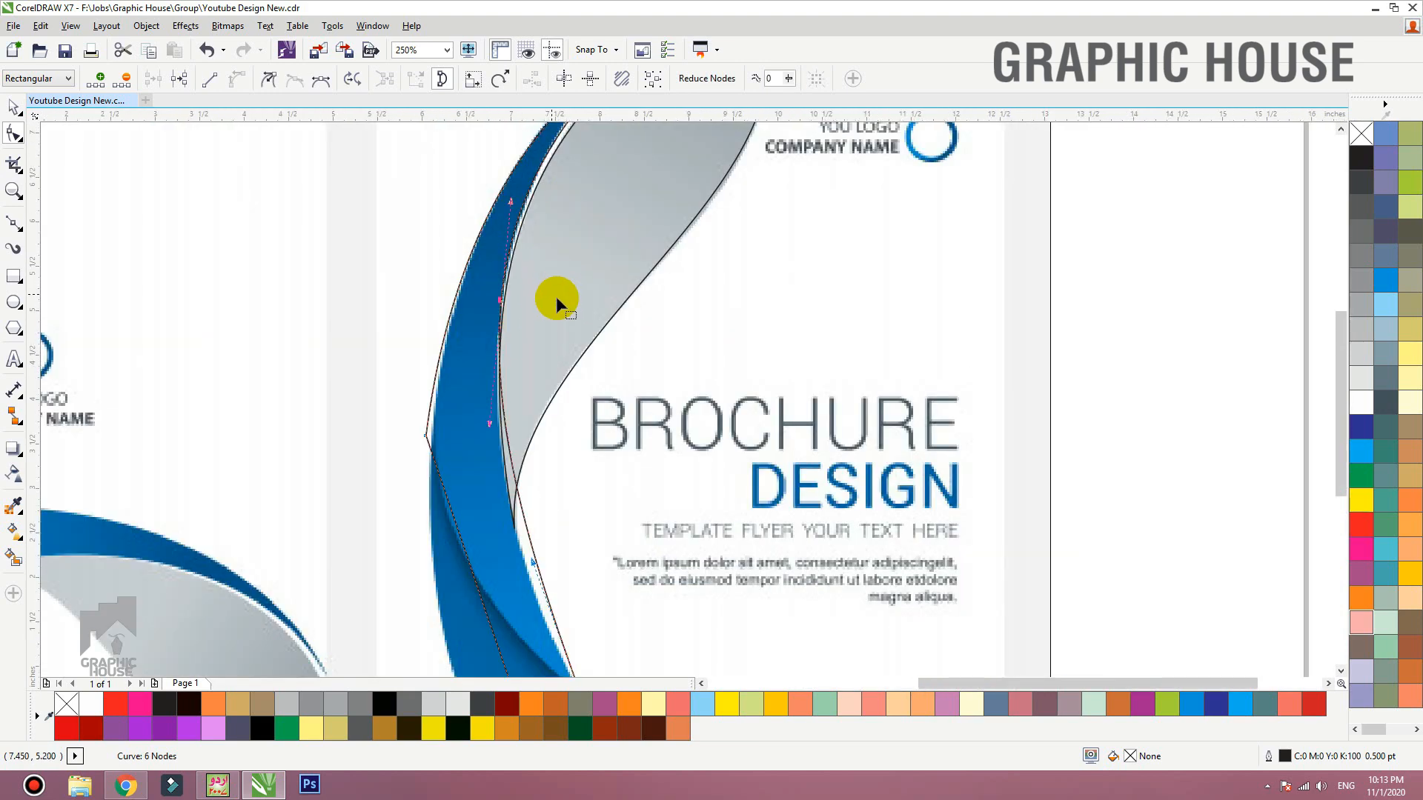
{"action": "scroll", "coordinate": [504, 467], "scroll_direction": "up", "scroll_amount": 3}
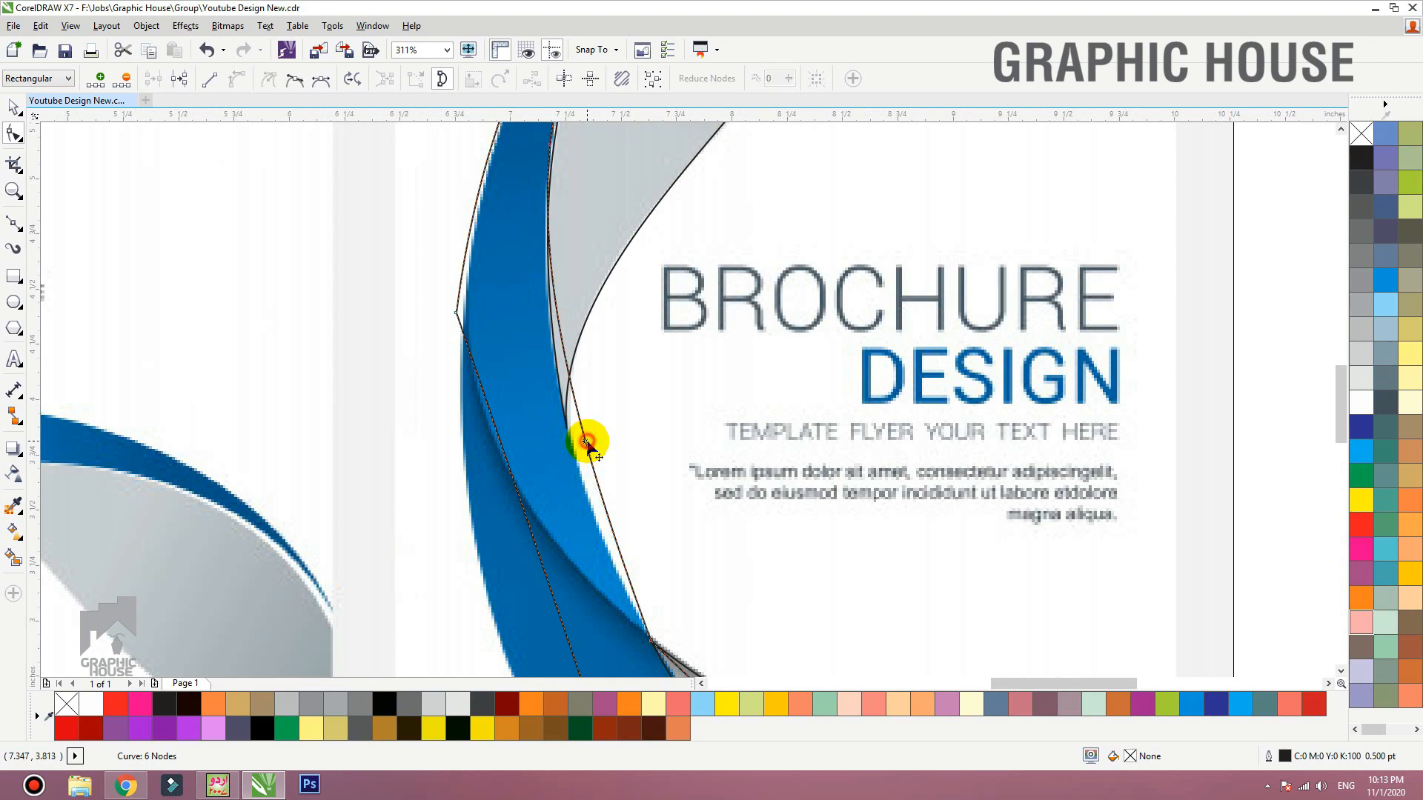
{"action": "left_click_drag", "start_coordinate": [587, 442], "coordinate": [571, 445]}
{"action": "scroll", "coordinate": [540, 332], "scroll_direction": "down", "scroll_amount": 5}
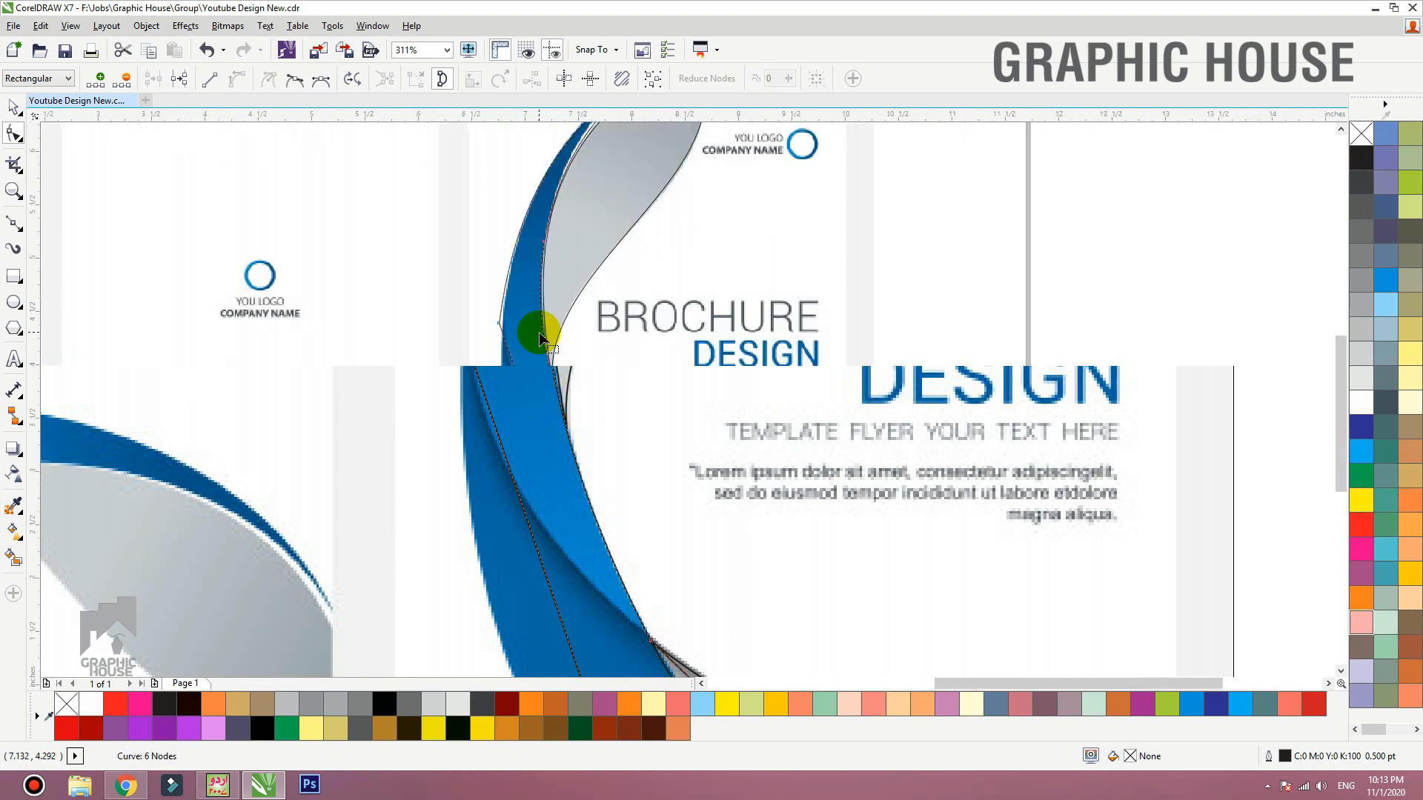
Step: Move the two gray shape outlines together onto the empty area beside the page
{"action": "key", "text": "space"}
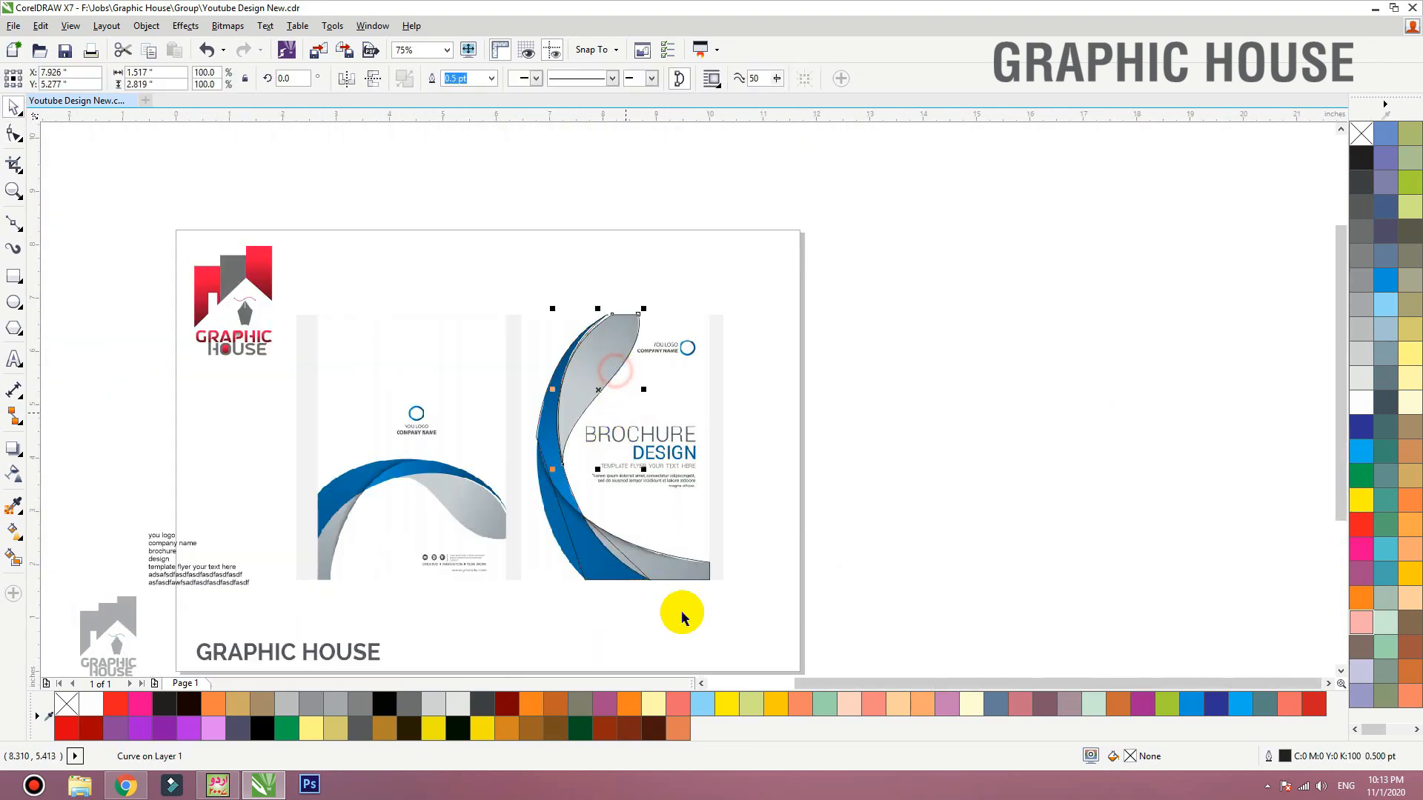
{"action": "left_click_drag", "start_coordinate": [685, 559], "coordinate": [919, 557]}
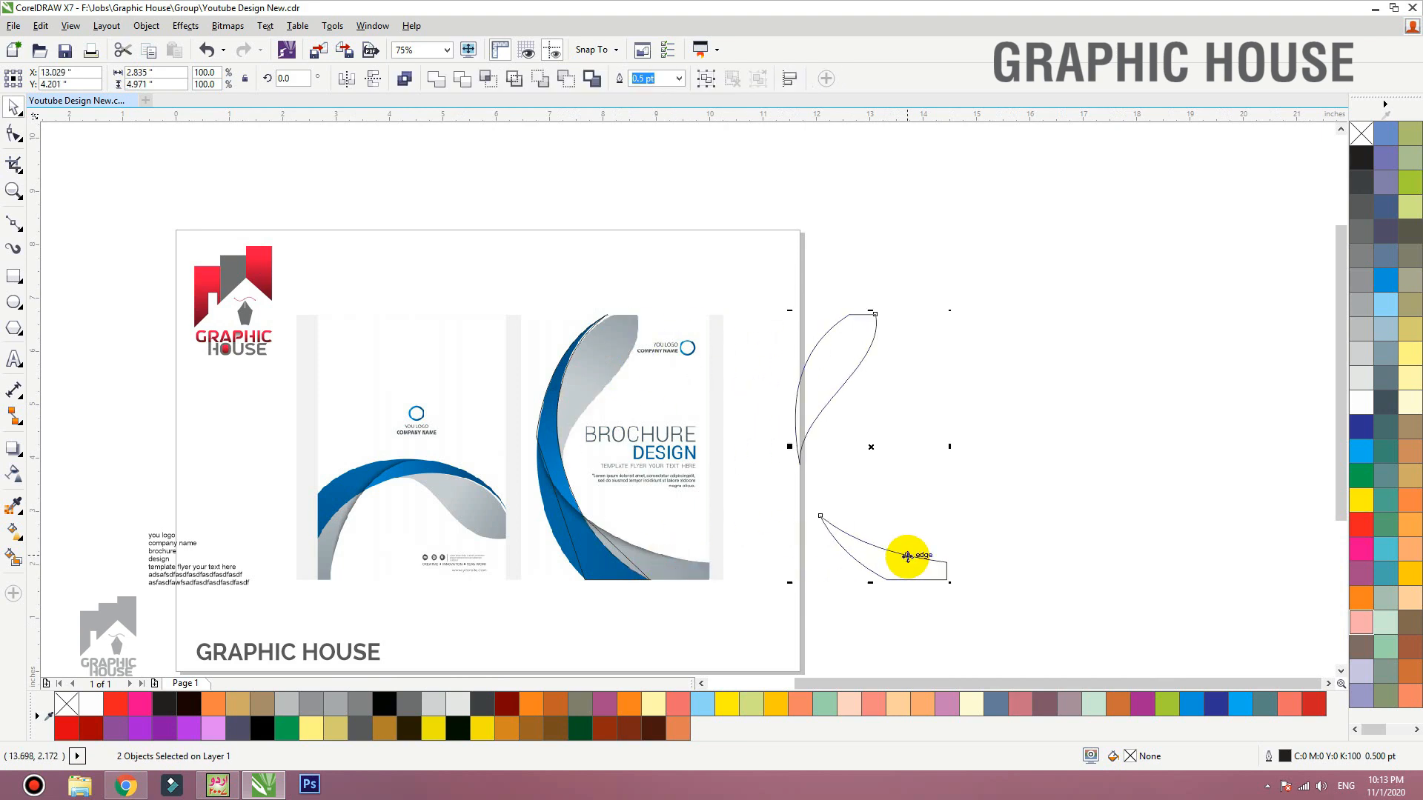
{"action": "left_click_drag", "start_coordinate": [758, 280], "coordinate": [427, 575]}
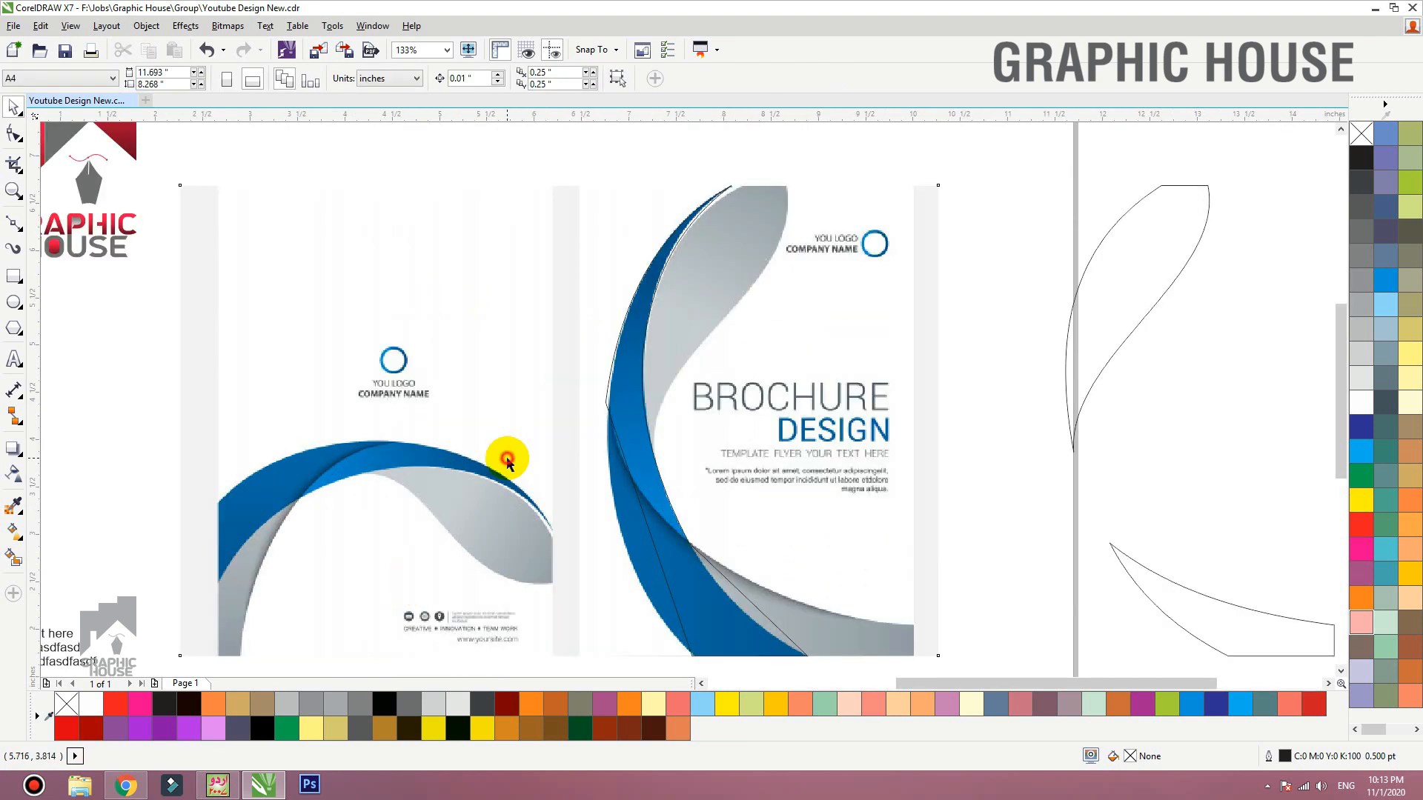
Step: Apply a uniform transparency of 50 to the reference bitmap and lock it in place
{"action": "left_click", "coordinate": [507, 460]}
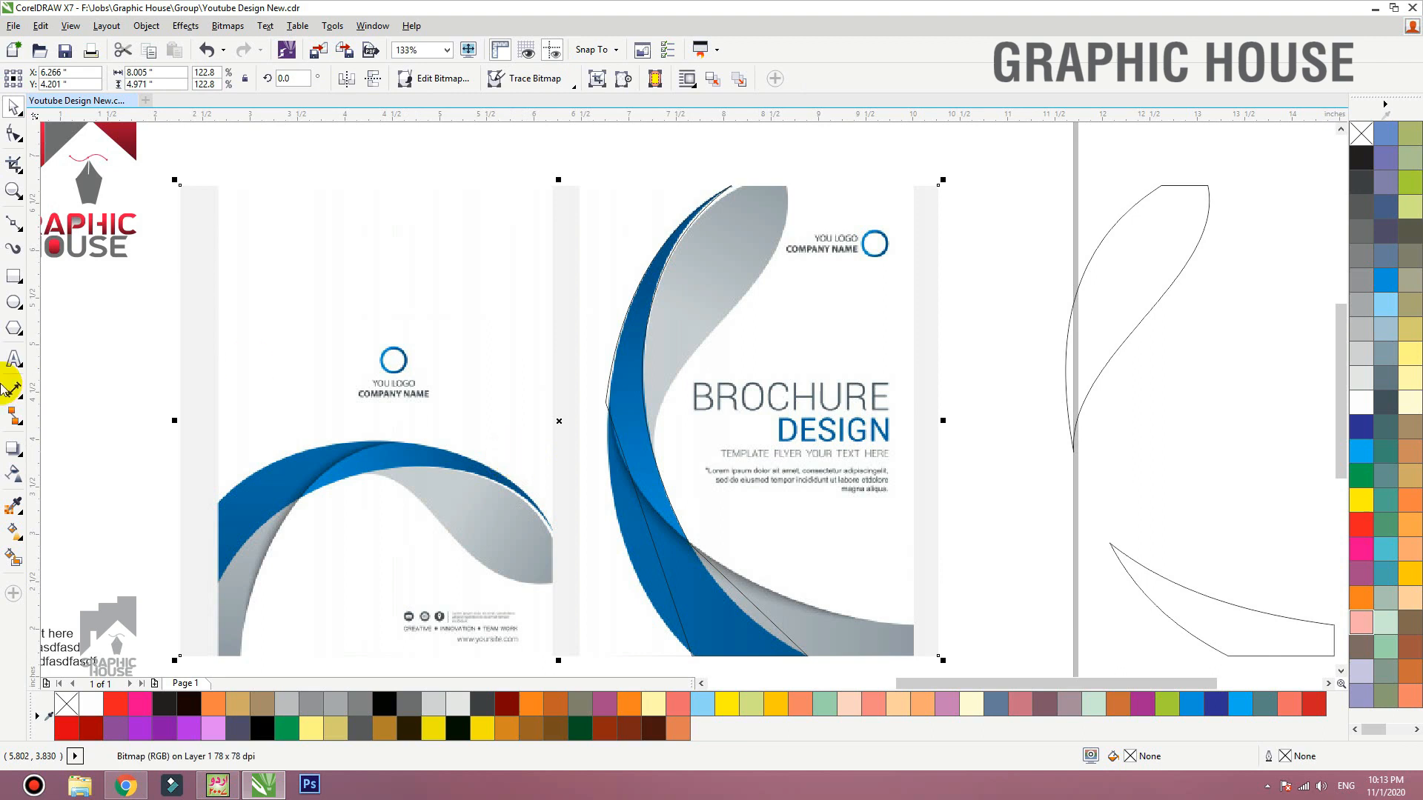
{"action": "left_click", "coordinate": [14, 476]}
{"action": "left_click", "coordinate": [39, 78]}
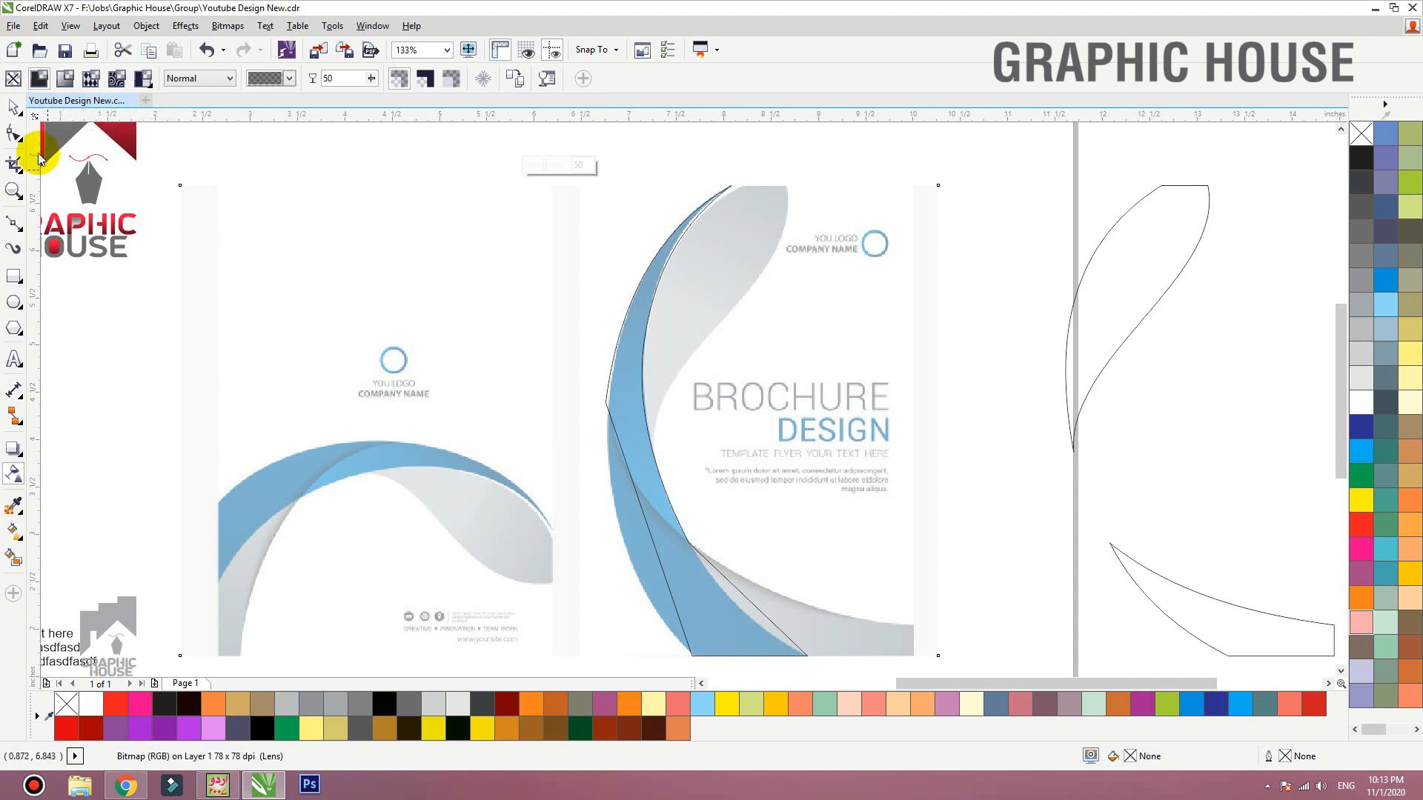
{"action": "left_click", "coordinate": [14, 106]}
{"action": "right_click", "coordinate": [433, 247]}
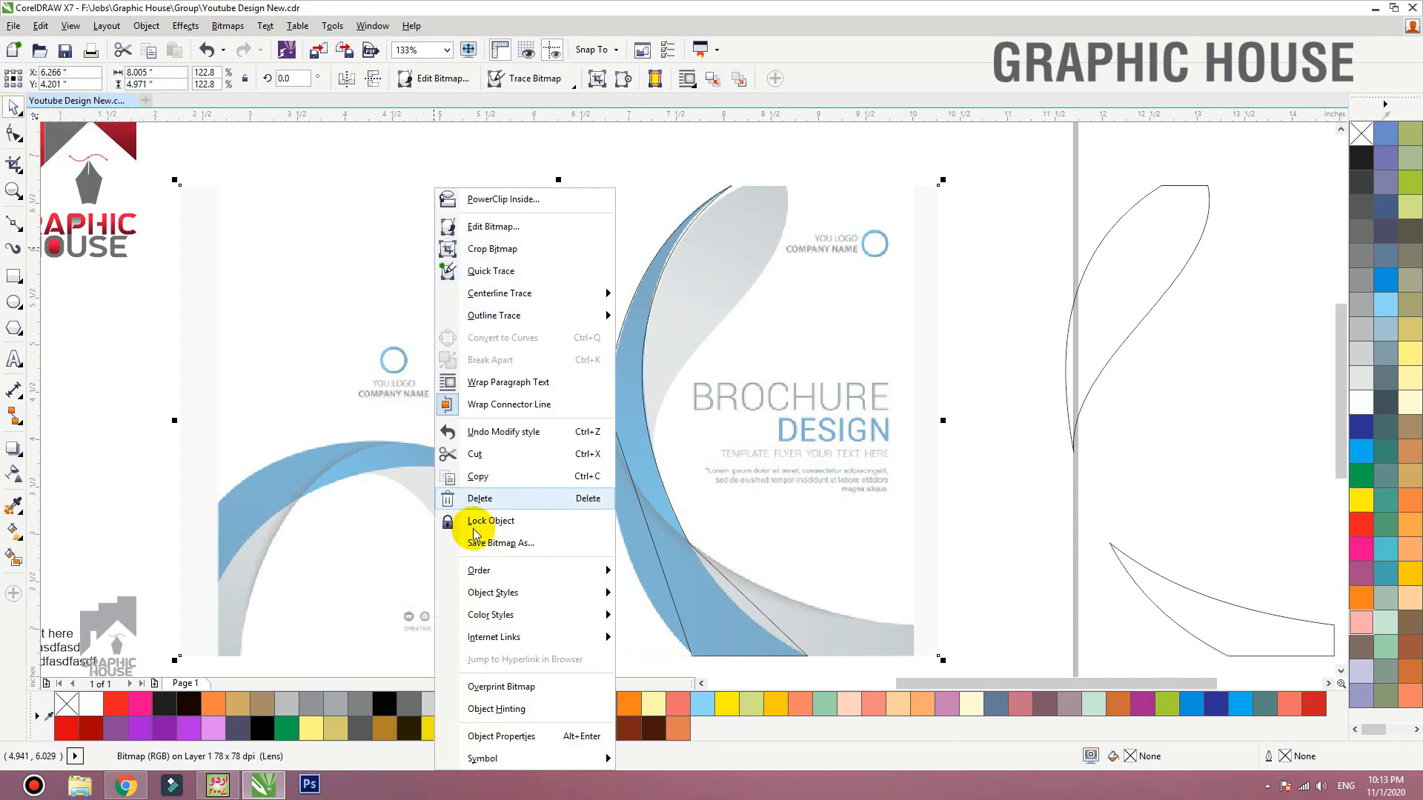
{"action": "left_click", "coordinate": [530, 527]}
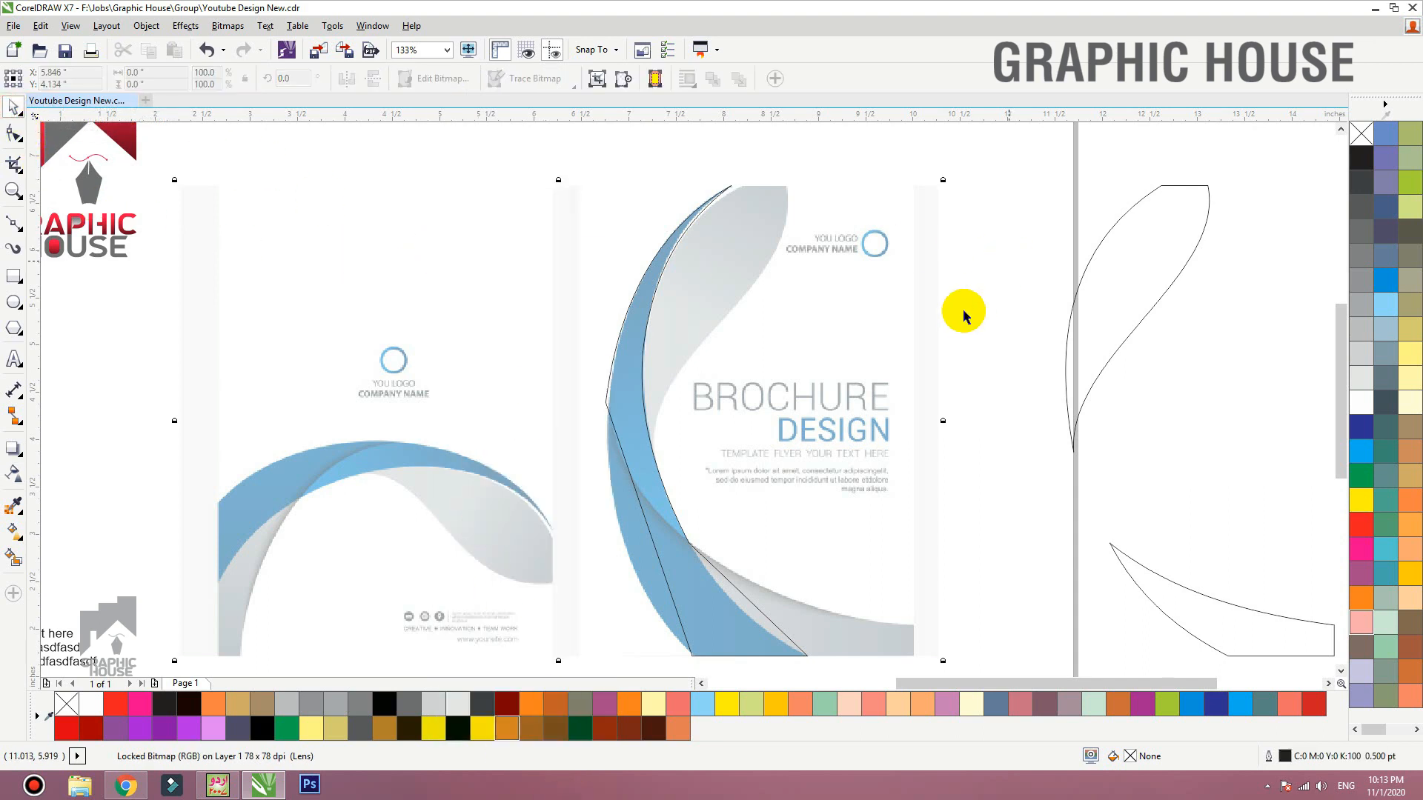
Step: Bend the blue outline's lower inner and lower outer segments to follow the bottom part of the ribbon
{"action": "double_click", "coordinate": [639, 385]}
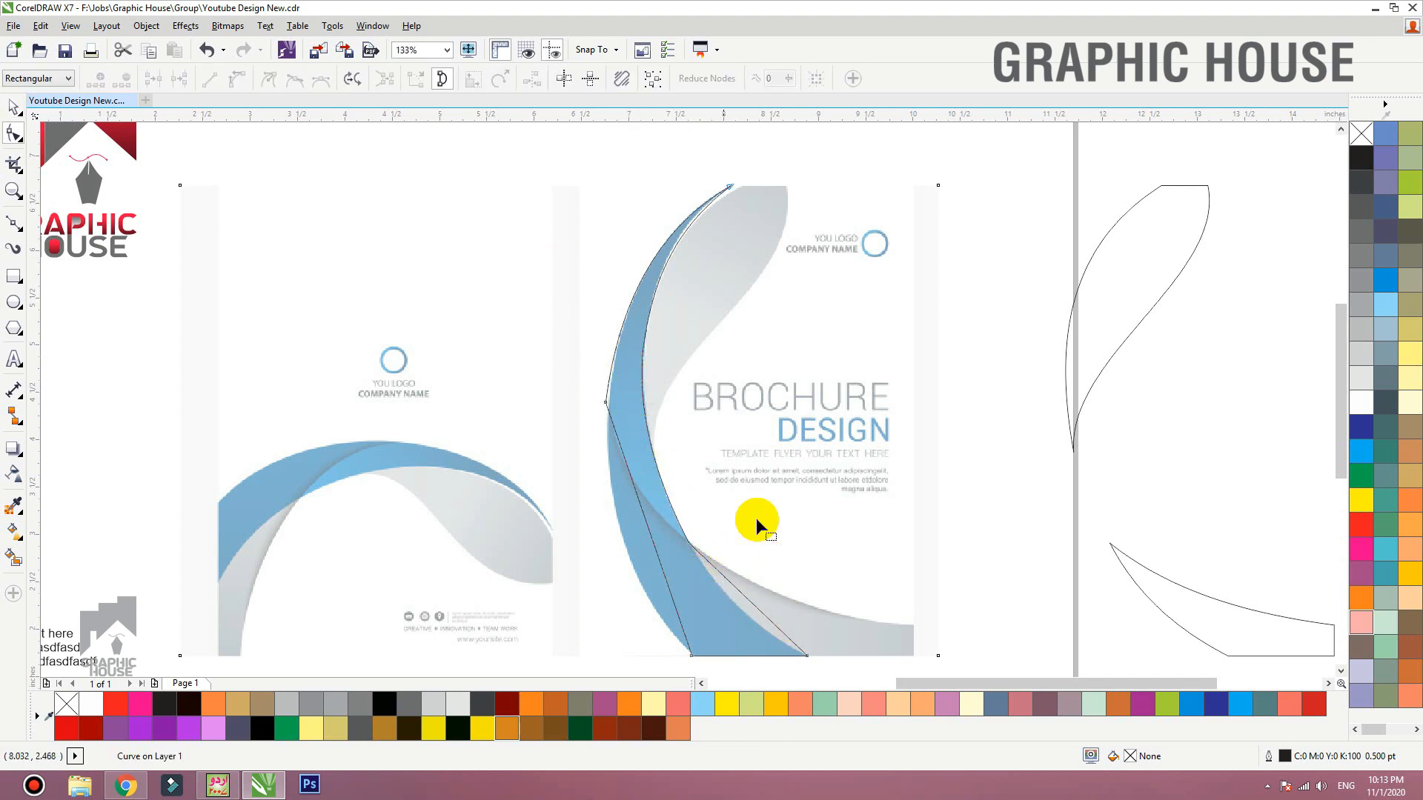
{"action": "scroll", "coordinate": [784, 357], "scroll_direction": "up", "scroll_amount": 2}
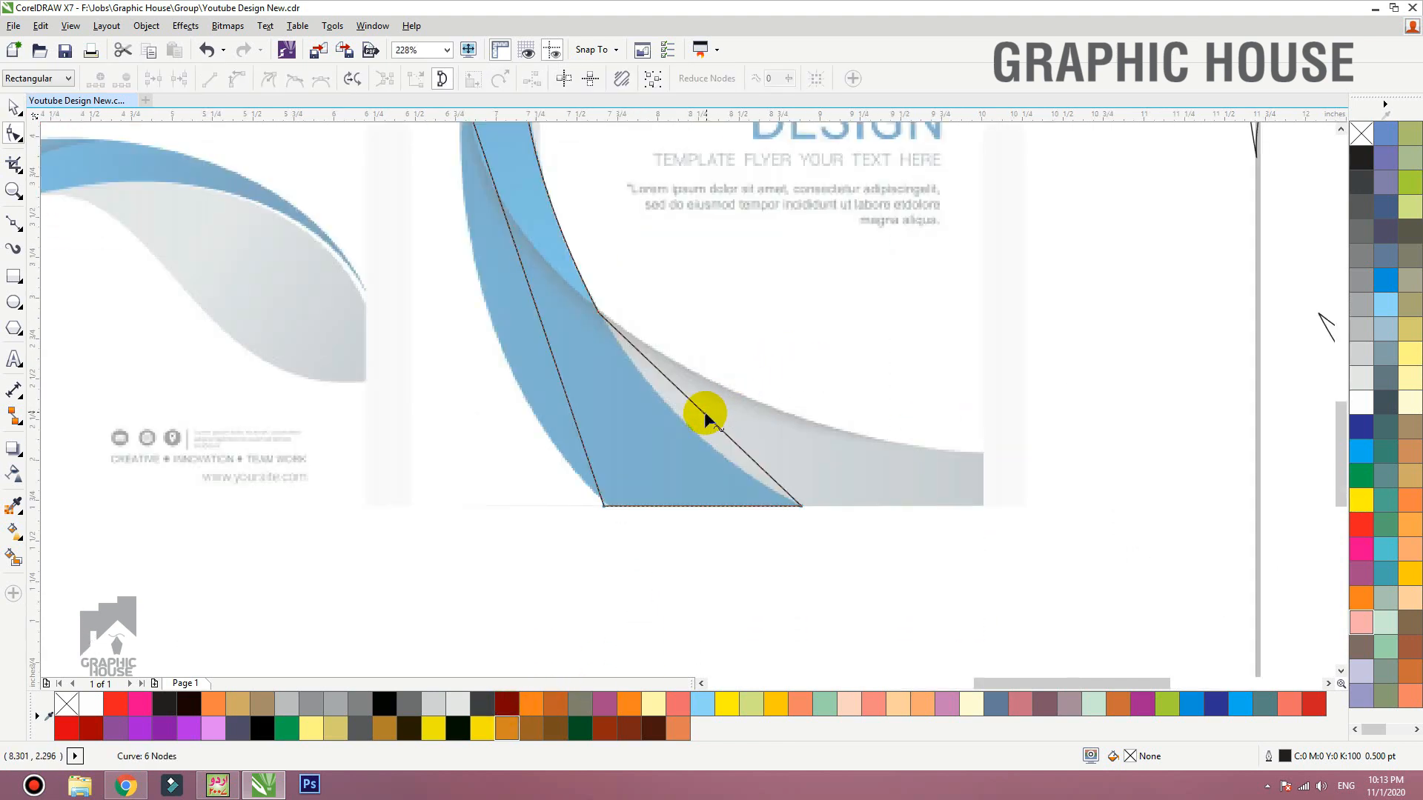
{"action": "left_click_drag", "start_coordinate": [704, 413], "coordinate": [688, 423]}
{"action": "scroll", "coordinate": [639, 544], "scroll_direction": "down", "scroll_amount": 4}
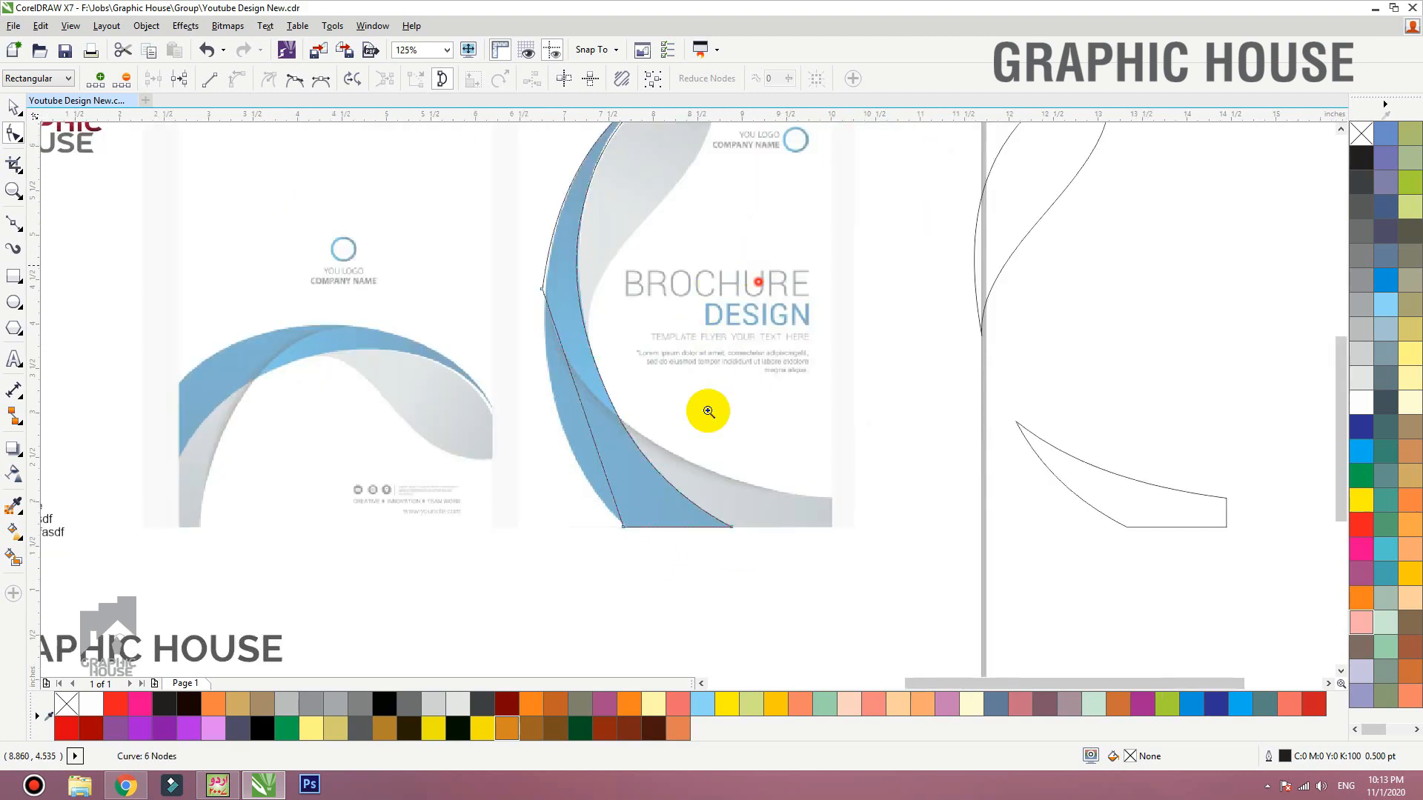
{"action": "scroll", "coordinate": [718, 327], "scroll_direction": "up", "scroll_amount": 2}
{"action": "left_click_drag", "start_coordinate": [649, 337], "coordinate": [609, 365]}
{"action": "scroll", "coordinate": [632, 412], "scroll_direction": "down", "scroll_amount": 4}
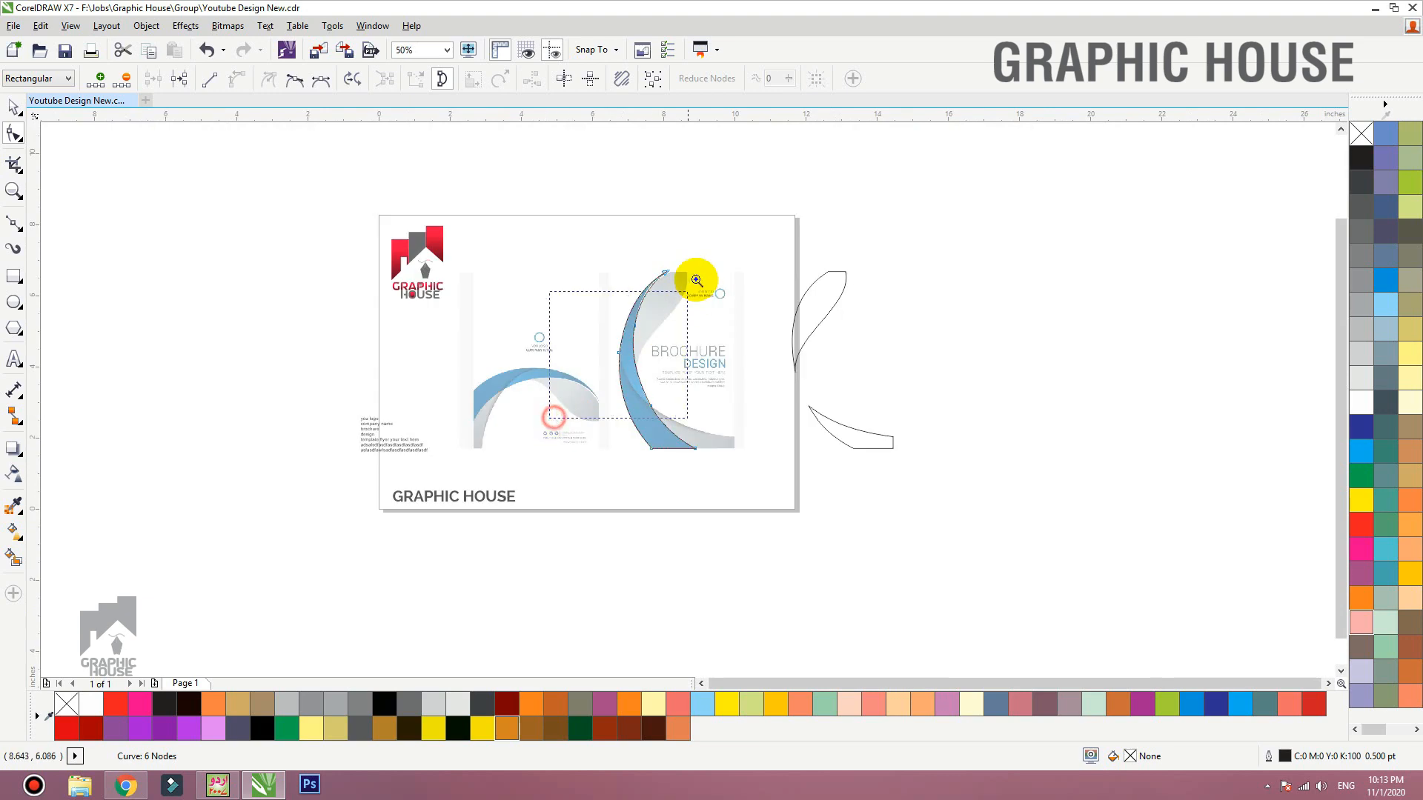
{"action": "scroll", "coordinate": [692, 279], "scroll_direction": "up", "scroll_amount": 5}
{"action": "scroll", "coordinate": [638, 381], "scroll_direction": "down", "scroll_amount": 3}
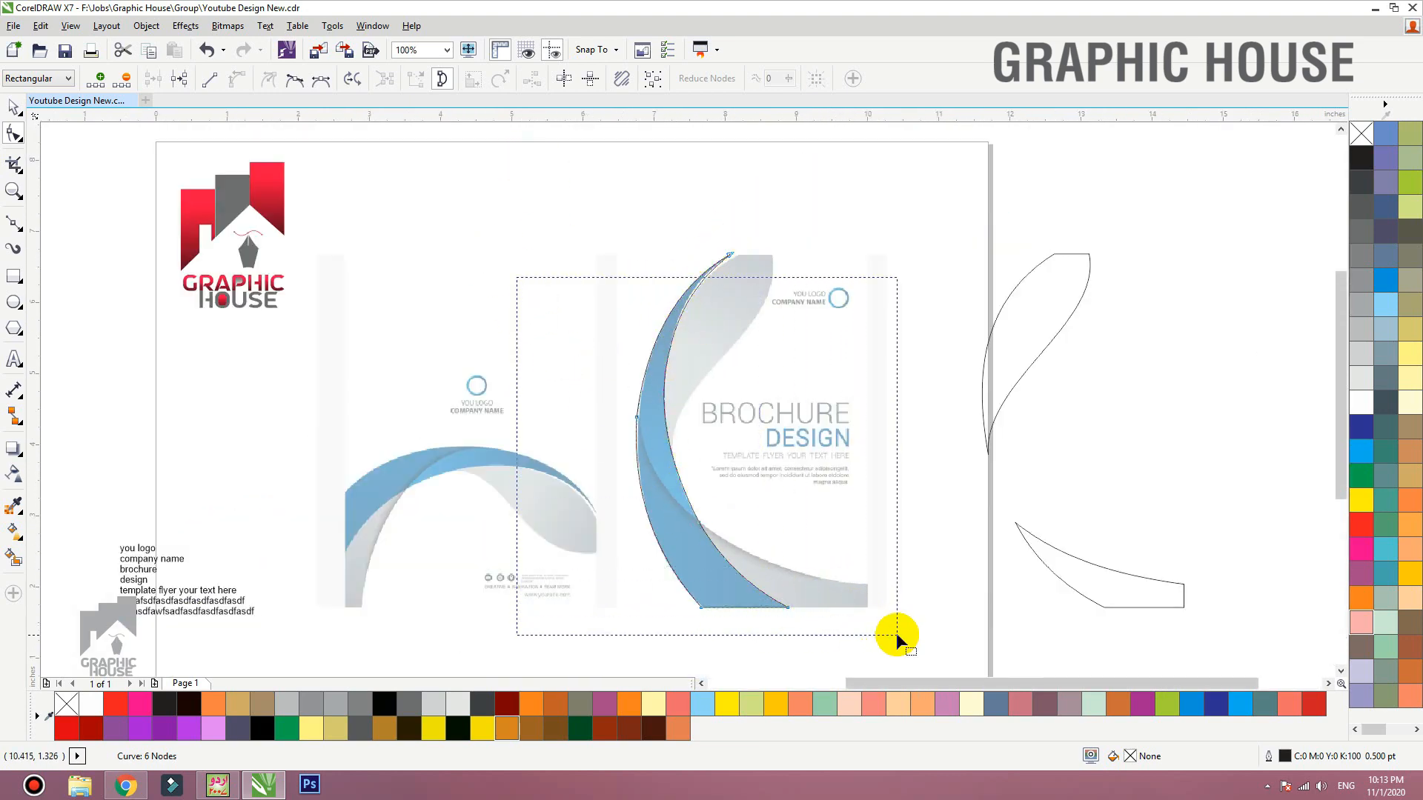
{"action": "scroll", "coordinate": [713, 531], "scroll_direction": "up", "scroll_amount": 2}
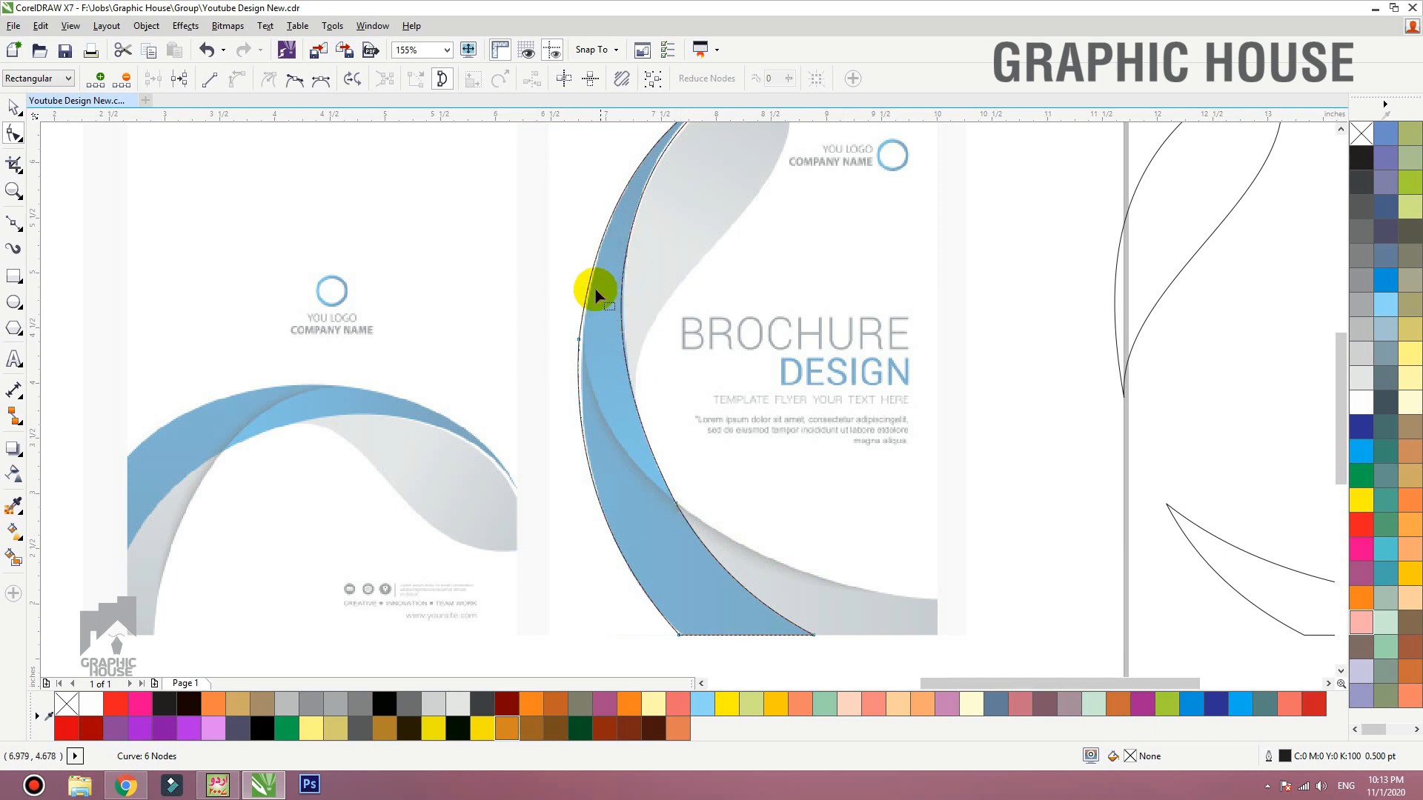
Step: Add a node on the blue outline's lower outer side, and delete the intermediate nodes there to leave one long curve
{"action": "double_click", "coordinate": [586, 454]}
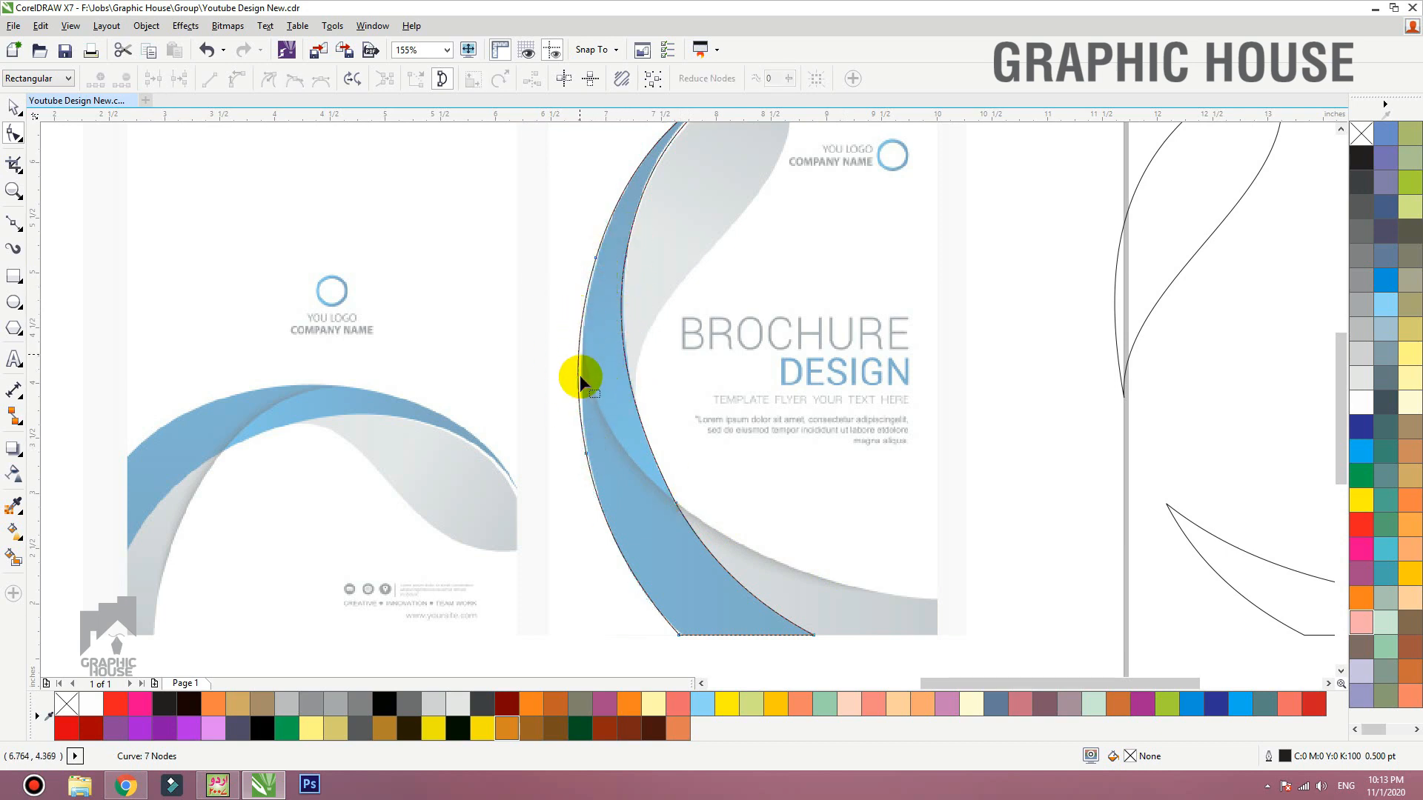
{"action": "left_click_drag", "start_coordinate": [607, 281], "coordinate": [608, 283]}
{"action": "key", "text": "Delete"}
{"action": "key", "text": "Delete"}
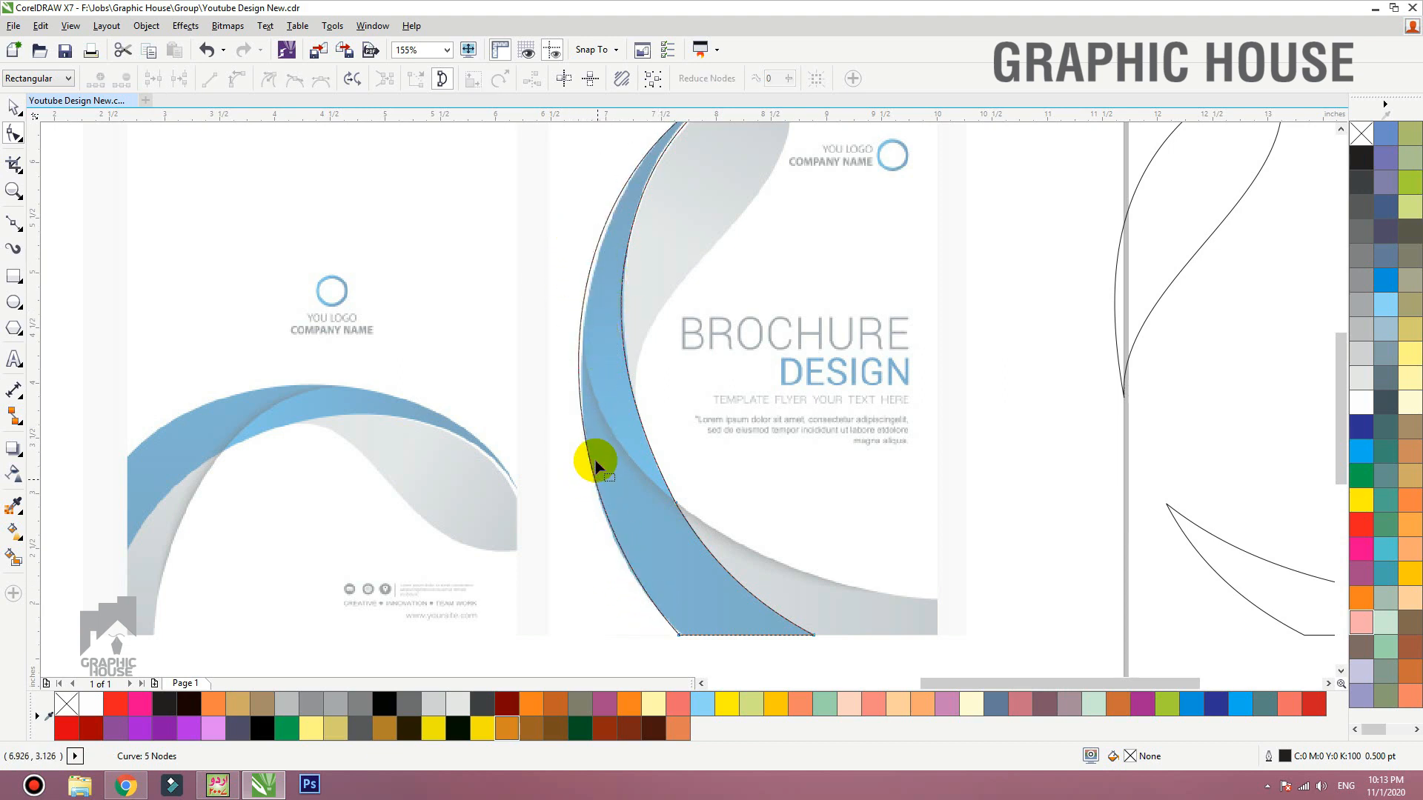
Step: Reshape the blue outline's upper outer segment to follow the outer edge of the ribbon up to its tip
{"action": "scroll", "coordinate": [590, 320], "scroll_direction": "down", "scroll_amount": 3}
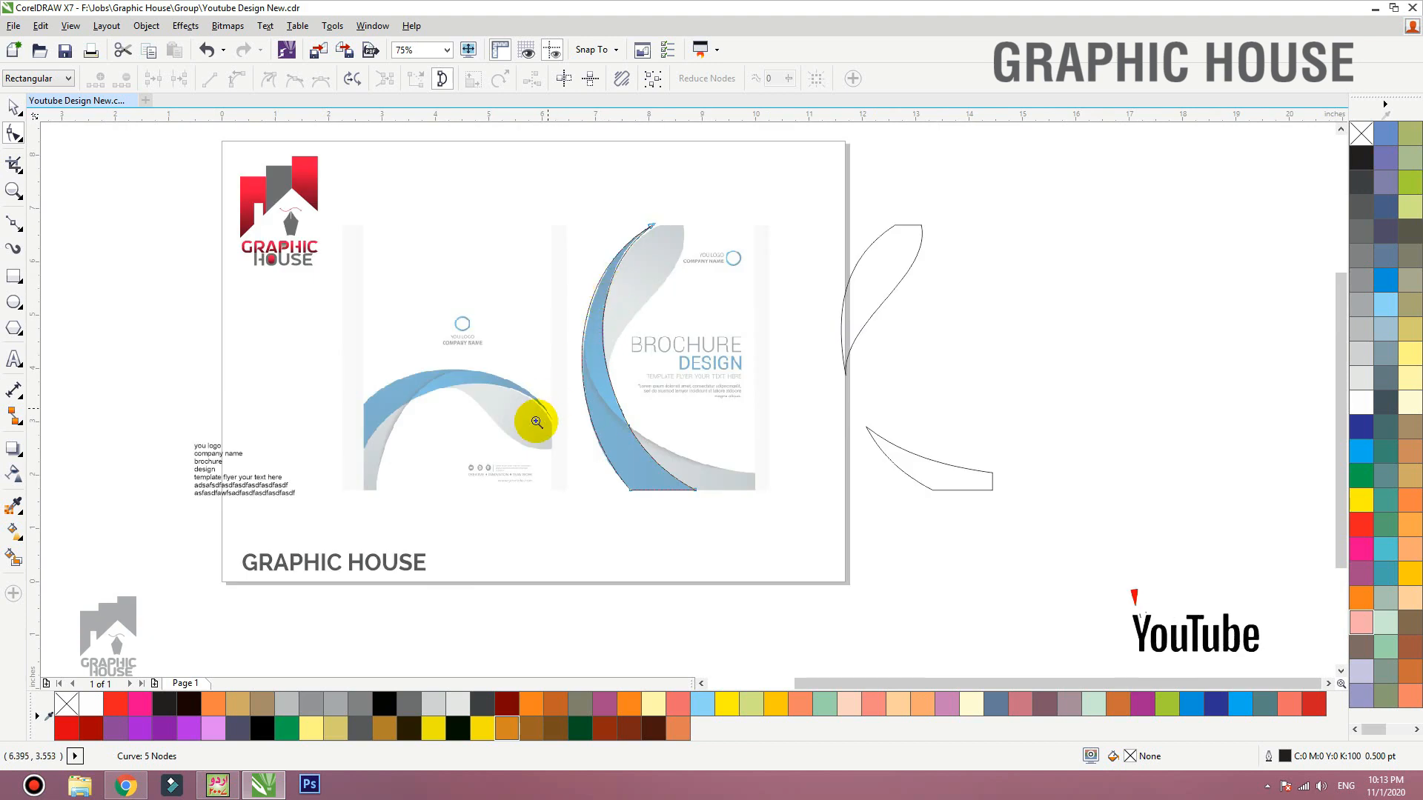
{"action": "scroll", "coordinate": [733, 175], "scroll_direction": "up", "scroll_amount": 4}
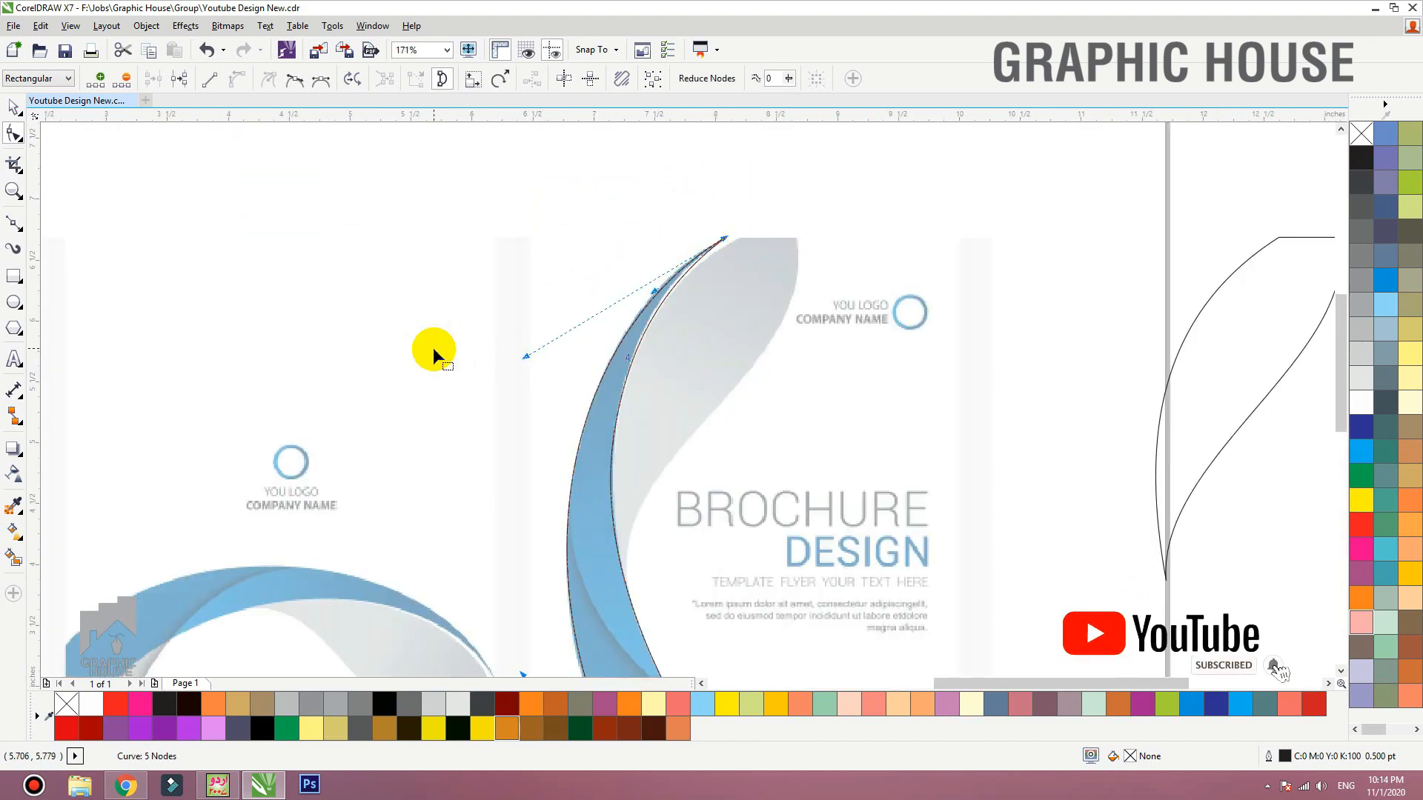
{"action": "scroll", "coordinate": [435, 318], "scroll_direction": "down", "scroll_amount": 4}
{"action": "scroll", "coordinate": [683, 376], "scroll_direction": "up", "scroll_amount": 5}
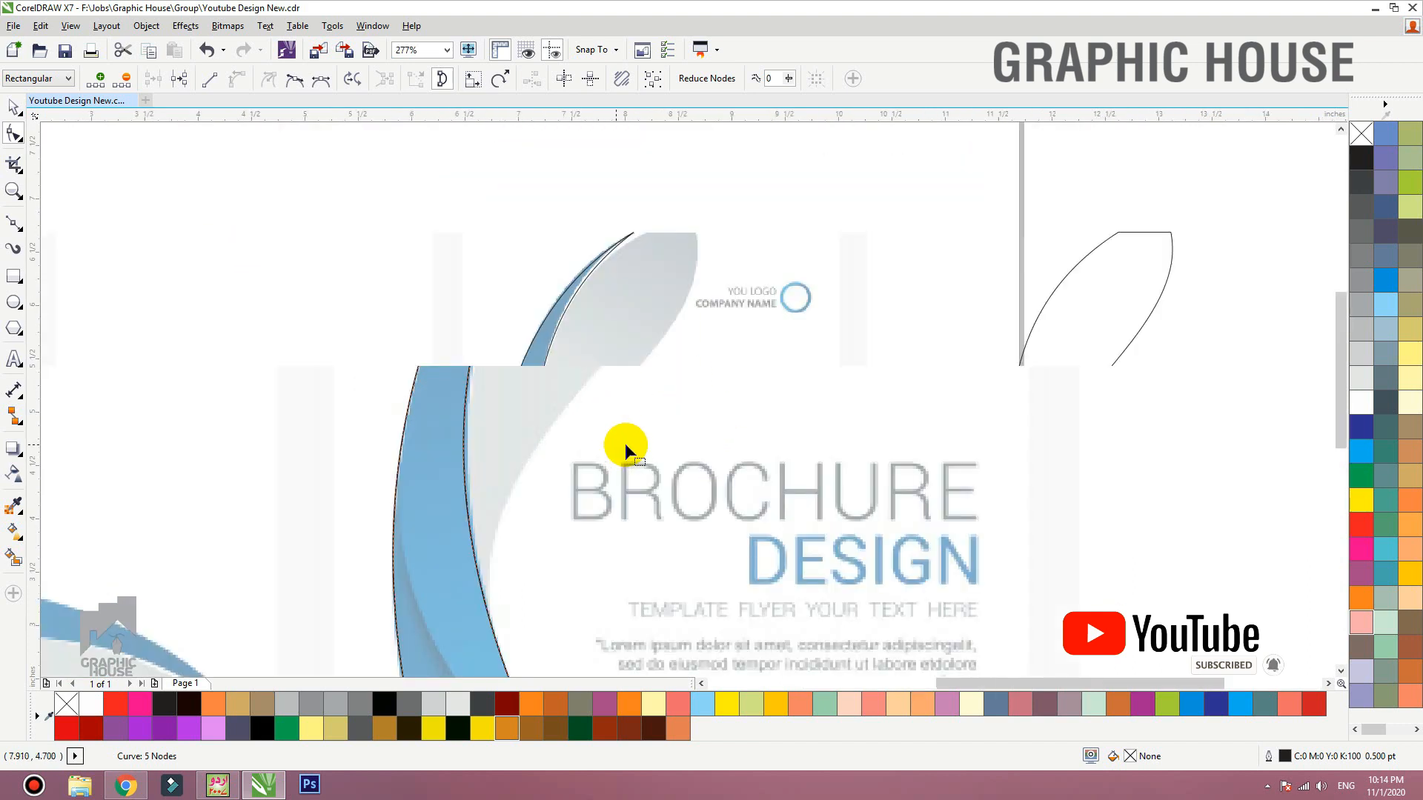
{"action": "scroll", "coordinate": [625, 443], "scroll_direction": "down", "scroll_amount": 3}
Step: Delete the extra node on the blue outline's lower inner side, leaving a four-node curve
{"action": "key", "text": "space"}
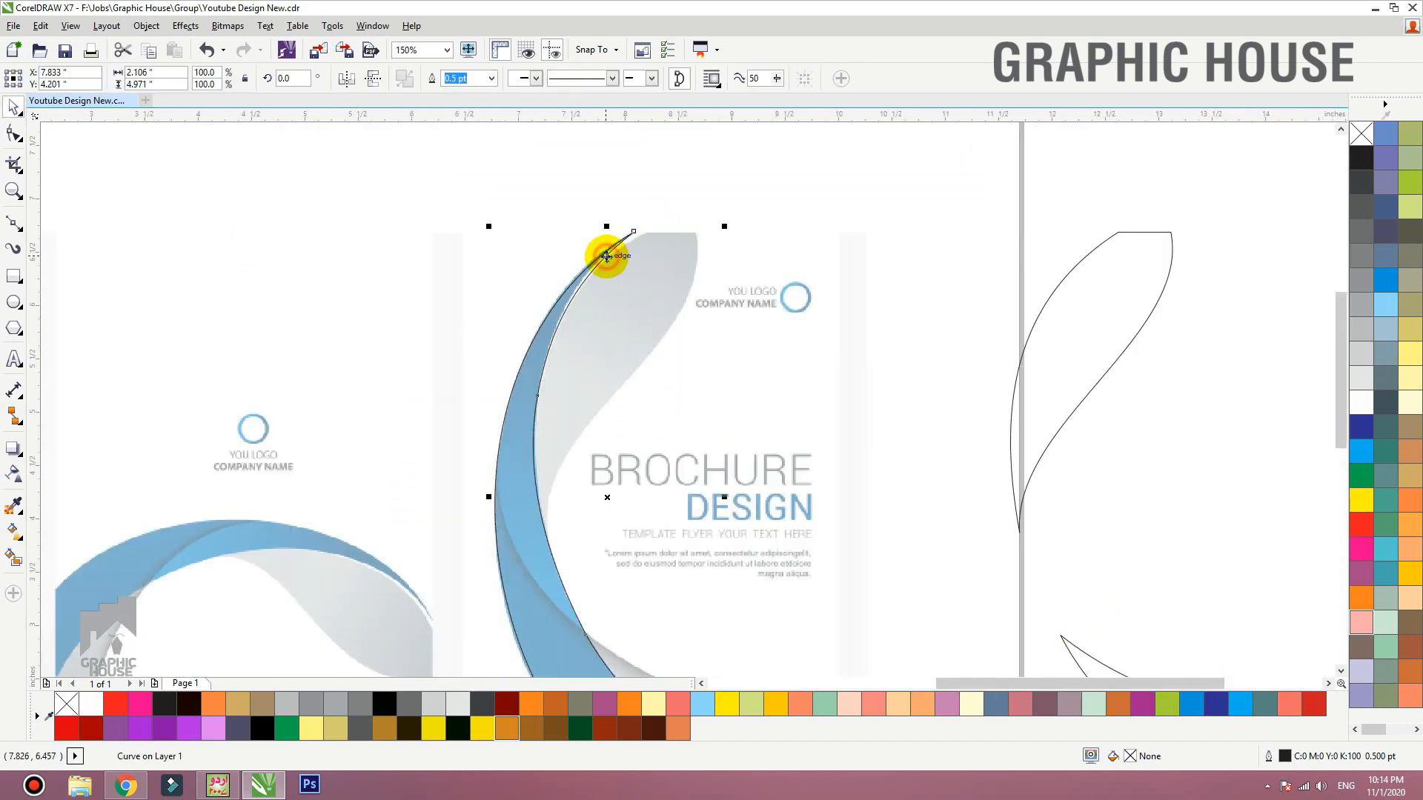
{"action": "scroll", "coordinate": [604, 249], "scroll_direction": "down", "scroll_amount": 3}
{"action": "left_click_drag", "start_coordinate": [769, 372], "coordinate": [552, 526]}
{"action": "scroll", "coordinate": [492, 460], "scroll_direction": "down", "scroll_amount": 3}
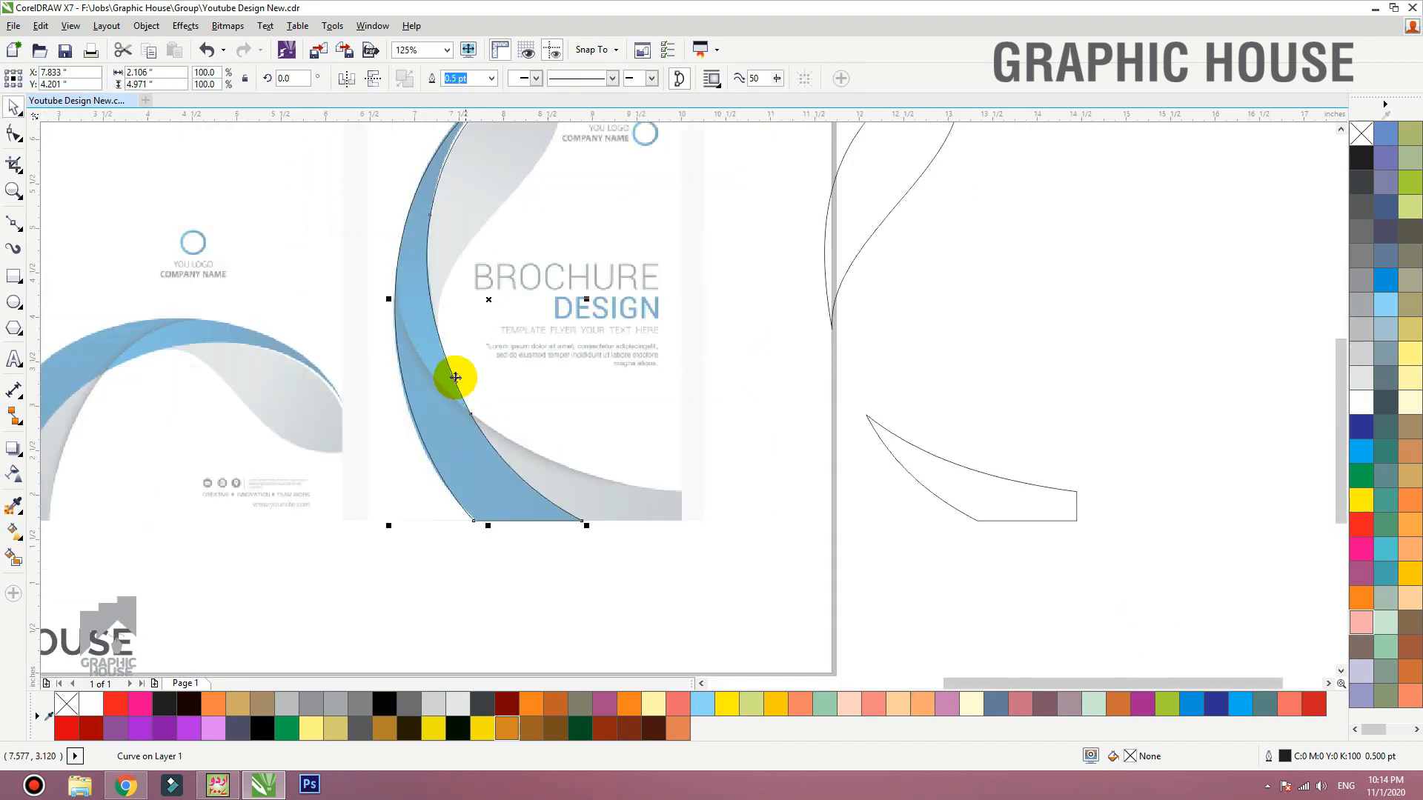
{"action": "key", "text": "space"}
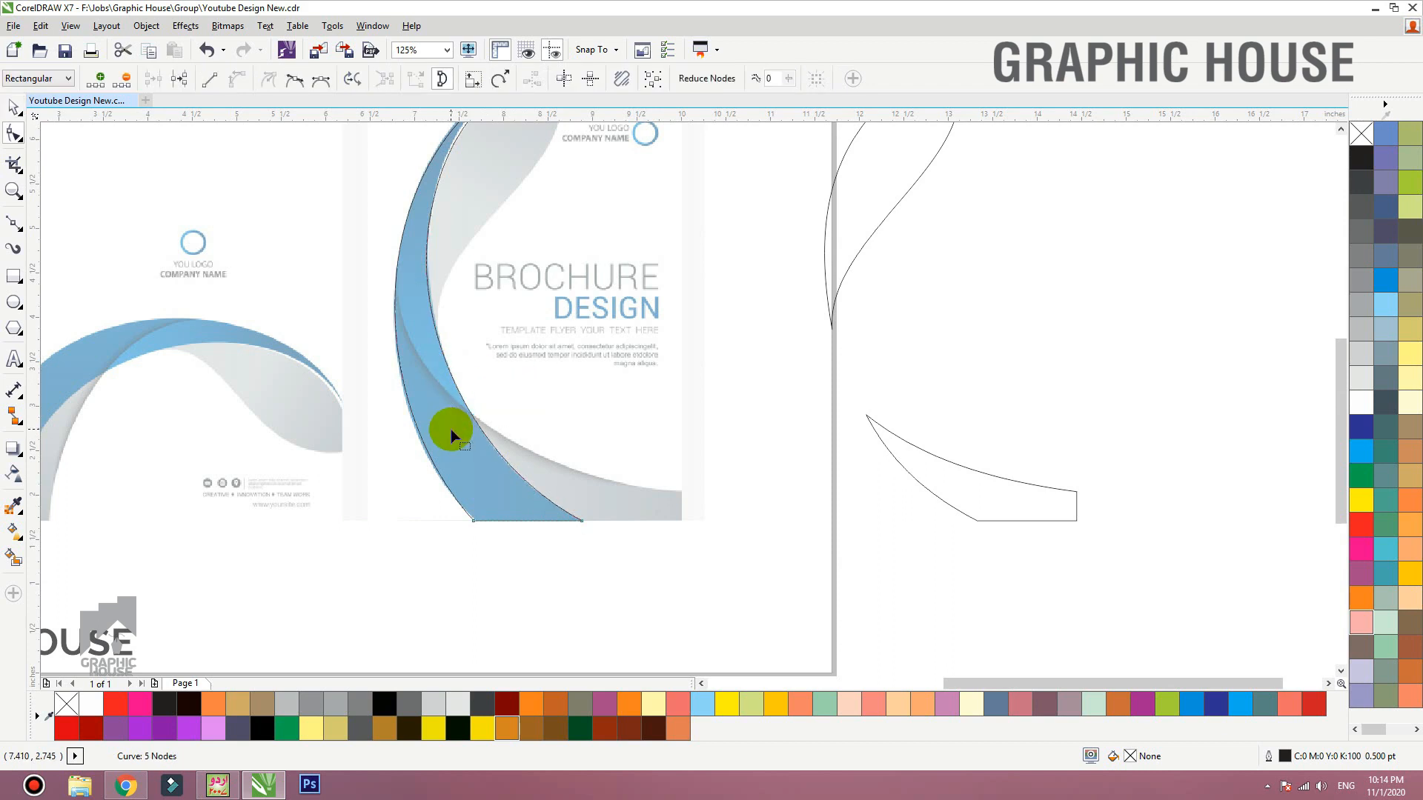
{"action": "scroll", "coordinate": [462, 456], "scroll_direction": "down", "scroll_amount": 2}
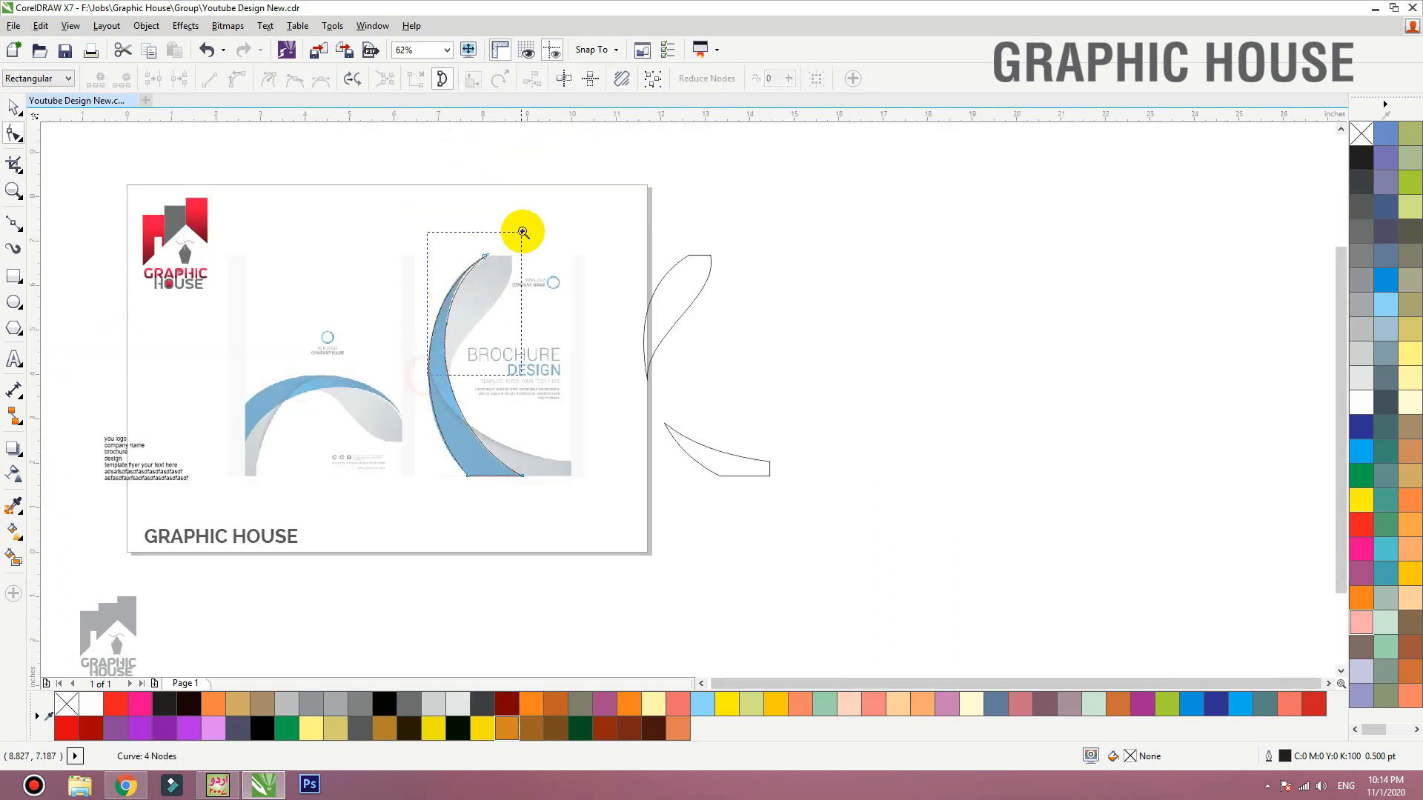
Step: Fine-tune the curve handle near the blue outline's top tip so the outer edge matches the narrow end of the ribbon
{"action": "scroll", "coordinate": [489, 256], "scroll_direction": "up", "scroll_amount": 5}
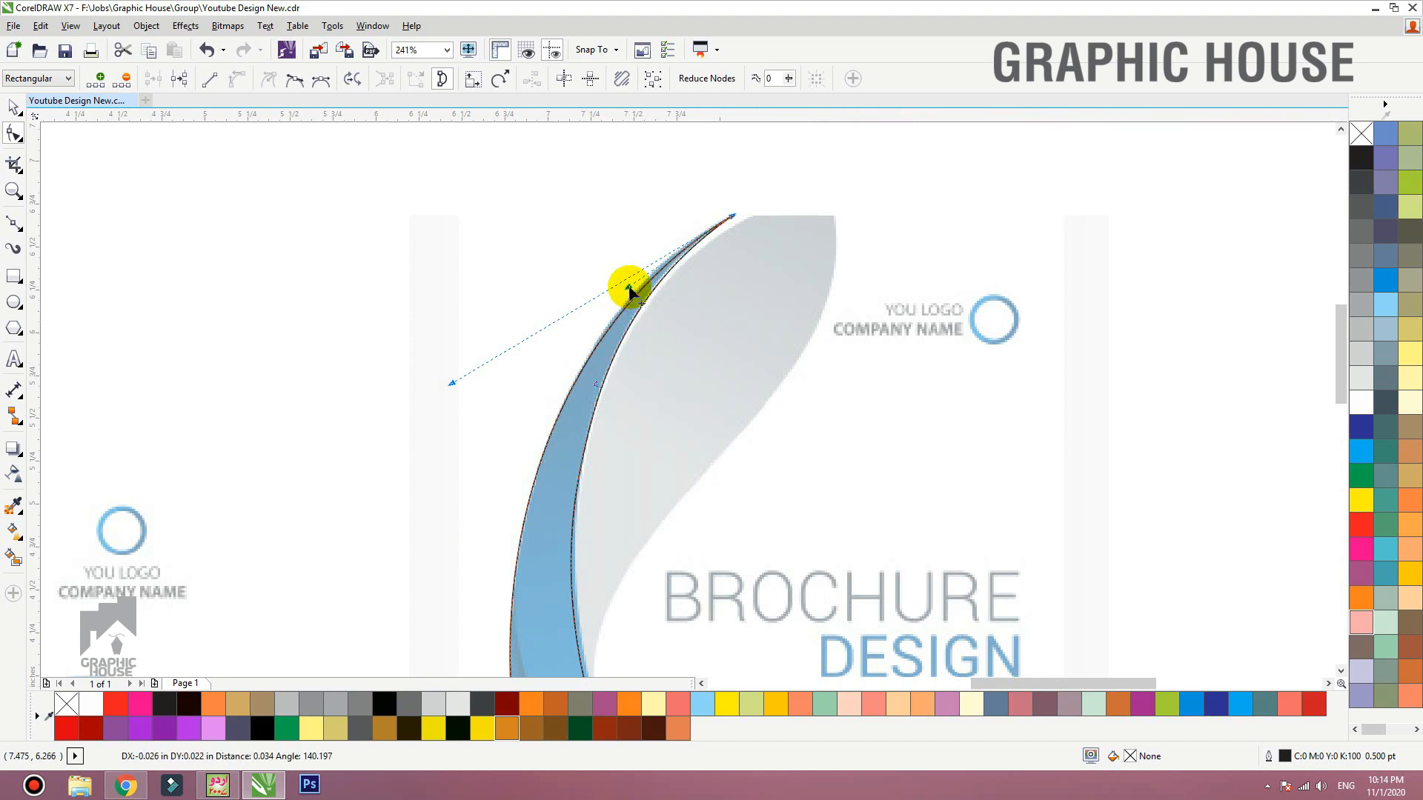
{"action": "scroll", "coordinate": [727, 238], "scroll_direction": "down", "scroll_amount": 4}
{"action": "key", "text": "space"}
{"action": "left_click_drag", "start_coordinate": [892, 197], "coordinate": [487, 509]}
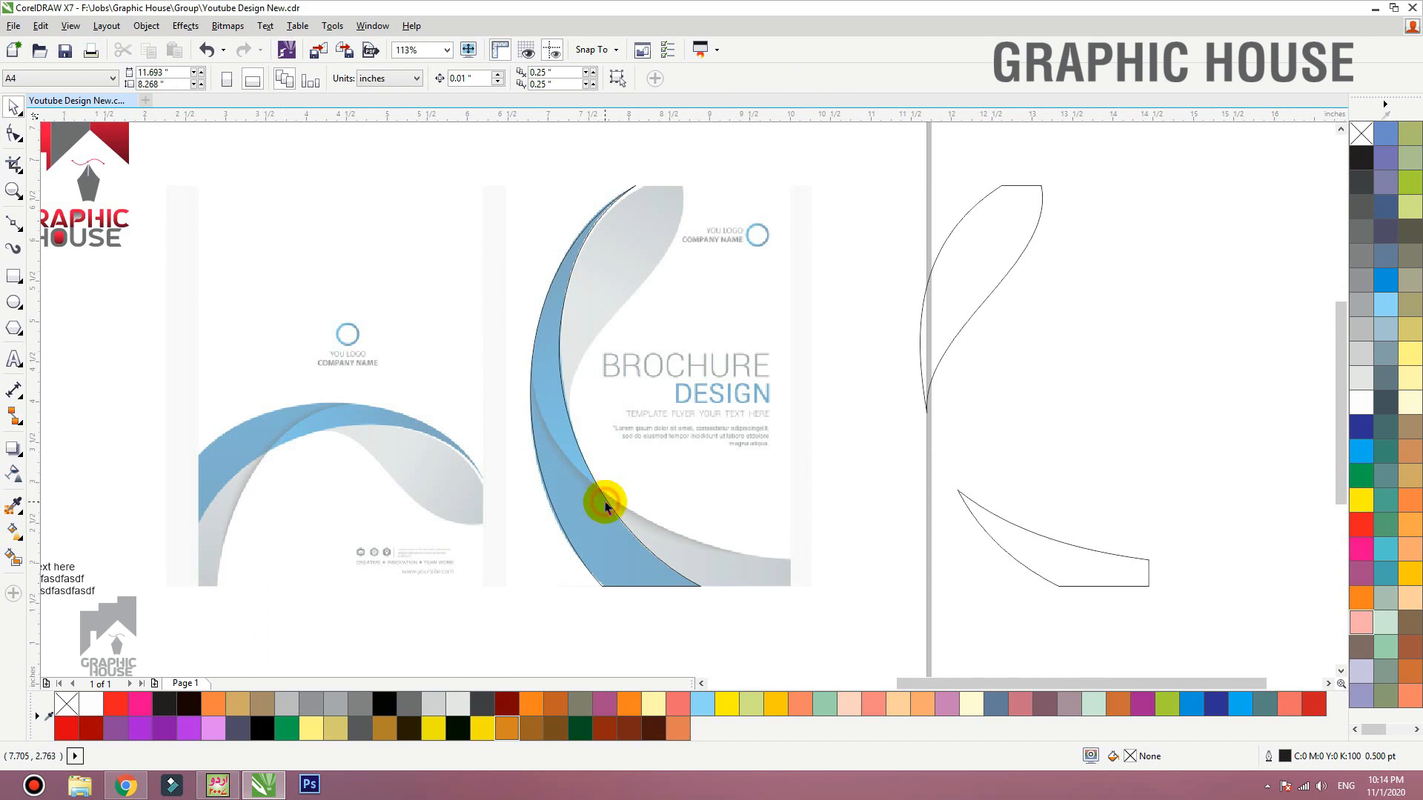
Step: Unlock the reference bitmap and remove its transparency
{"action": "left_click", "coordinate": [609, 507]}
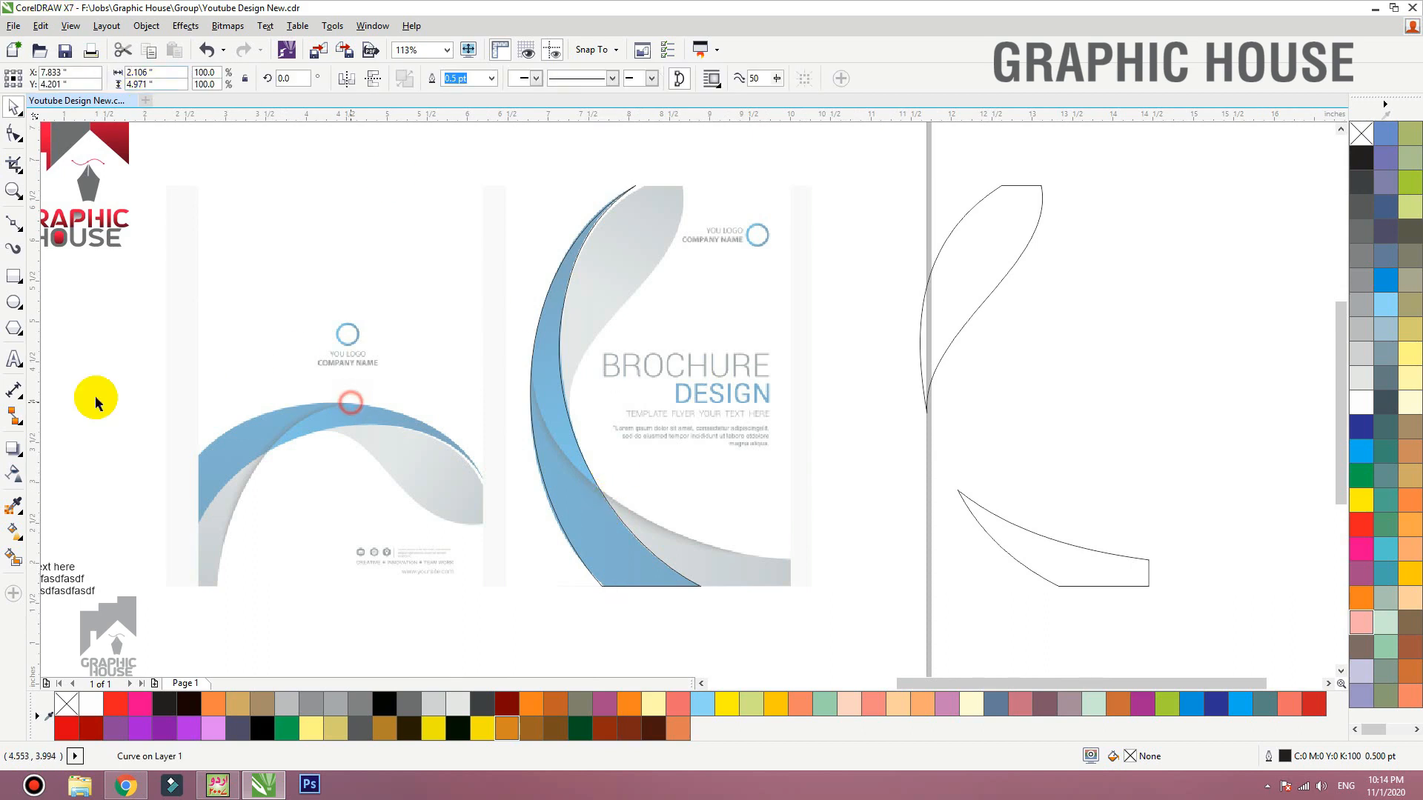
{"action": "left_click", "coordinate": [13, 472]}
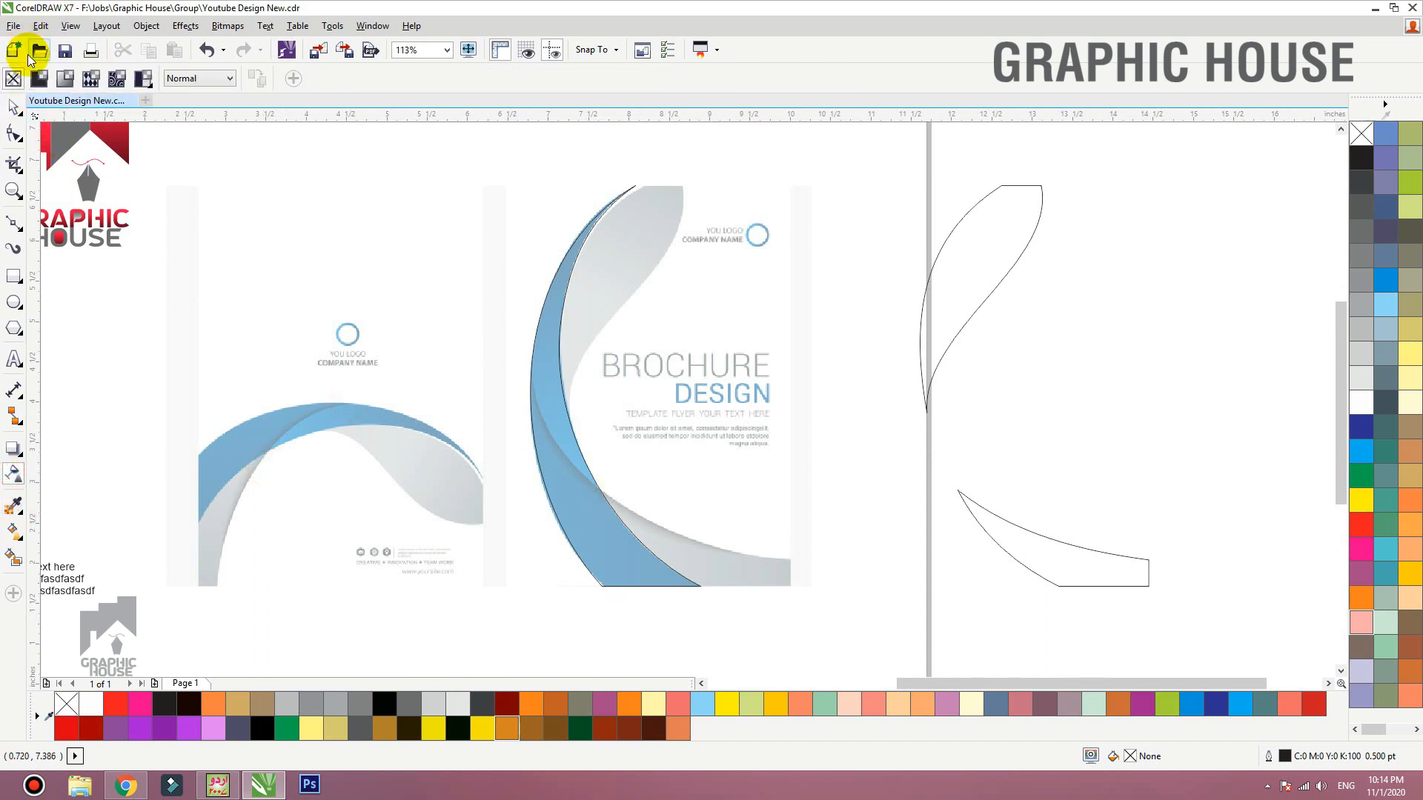
{"action": "key", "text": "space"}
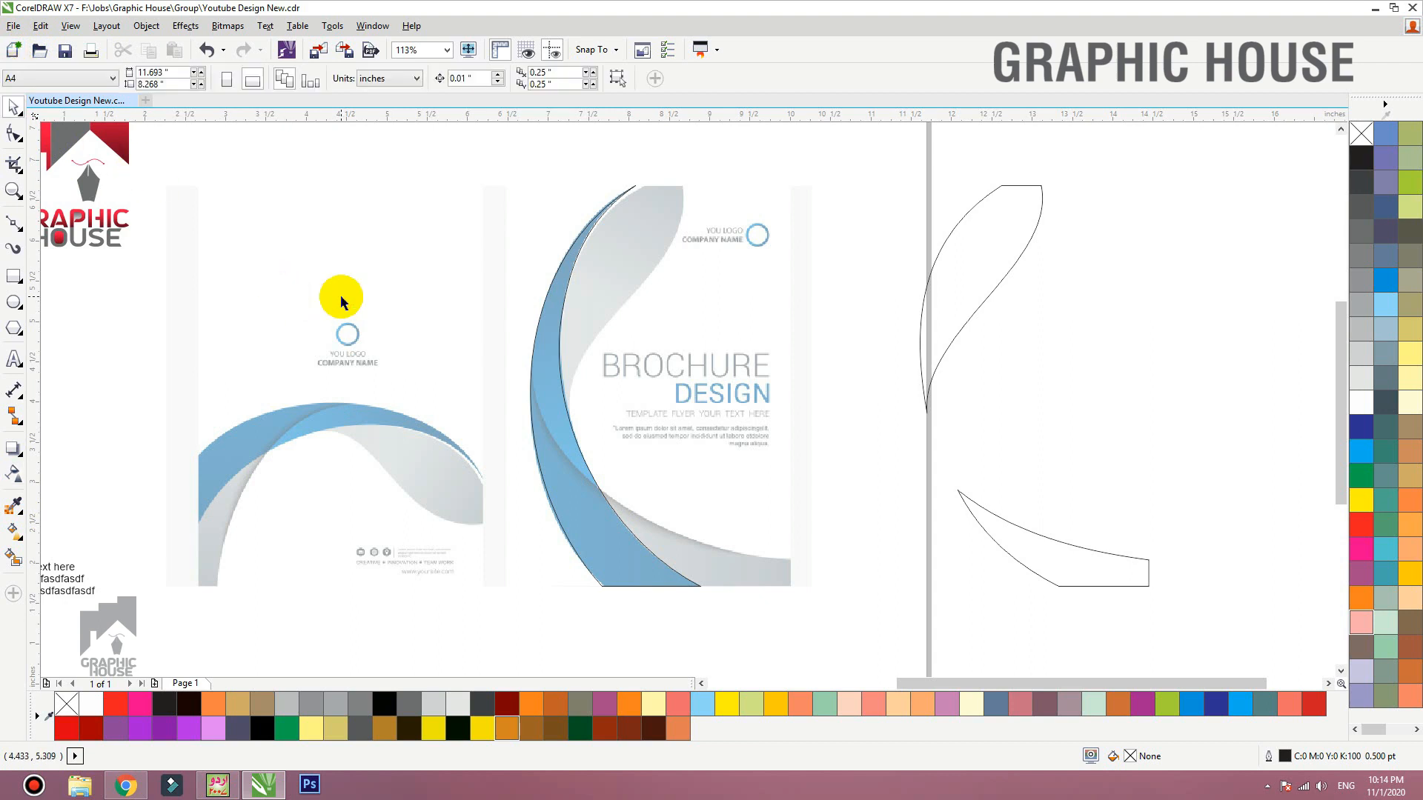
{"action": "right_click", "coordinate": [344, 305]}
{"action": "left_click", "coordinate": [379, 338]}
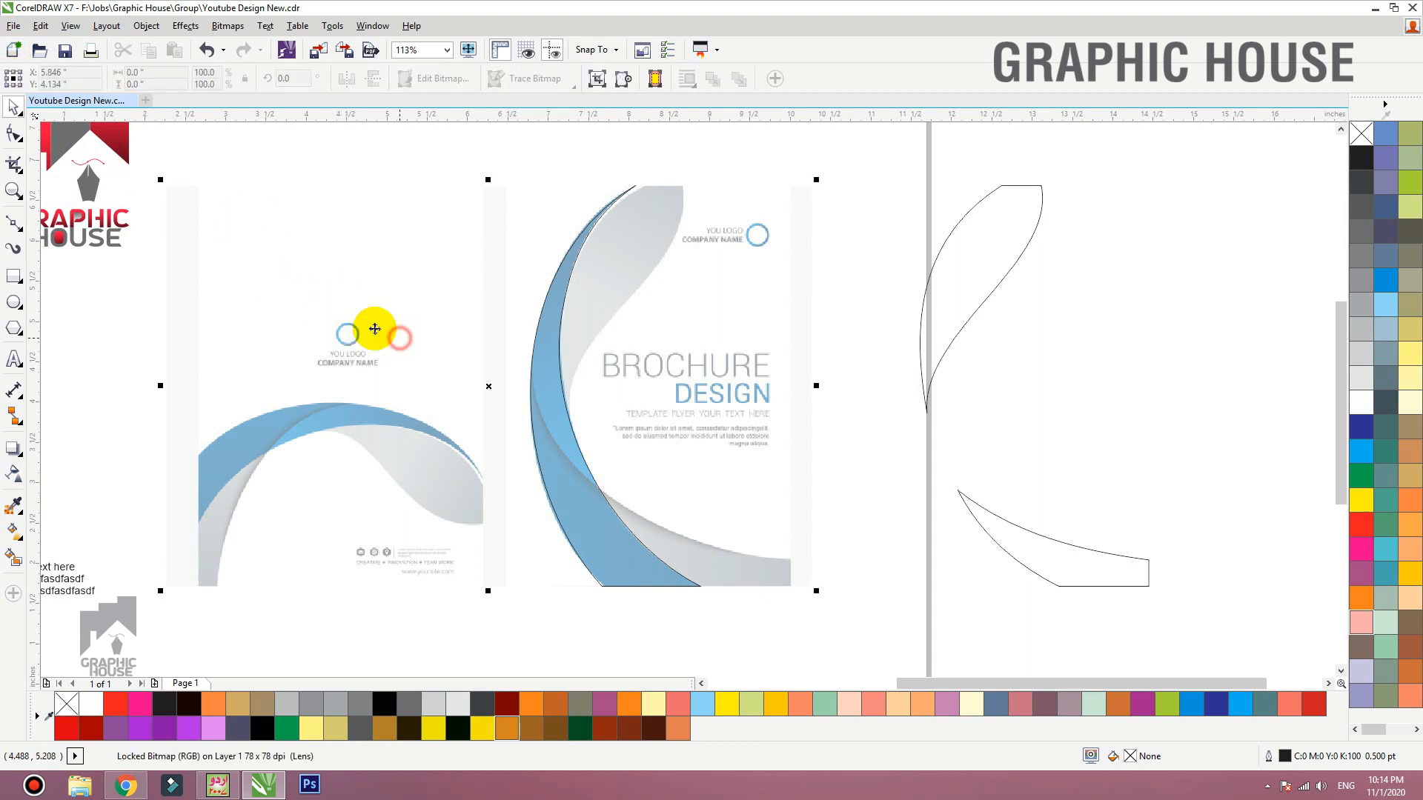
{"action": "left_click", "coordinate": [16, 471]}
{"action": "left_click", "coordinate": [34, 83]}
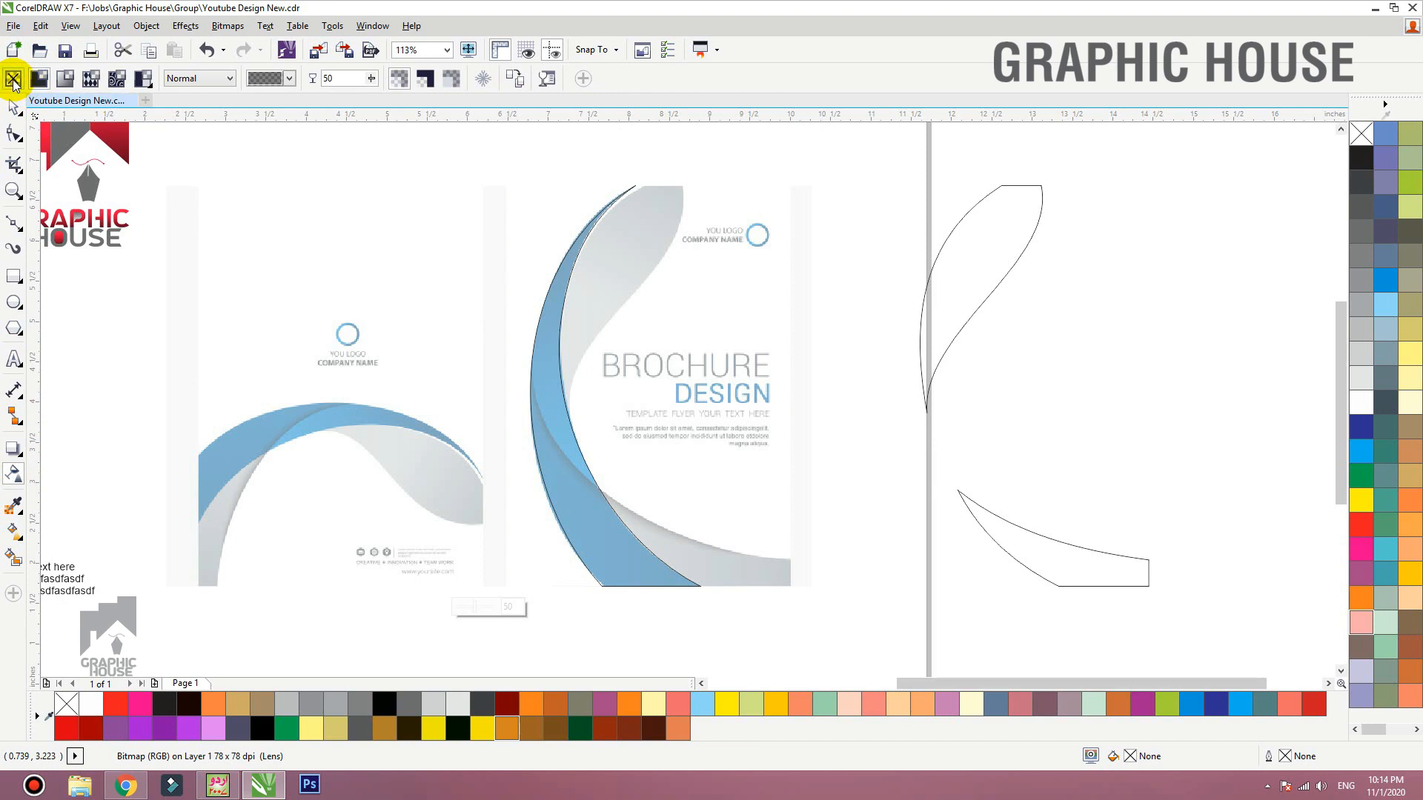
{"action": "left_click", "coordinate": [13, 82]}
{"action": "left_click", "coordinate": [14, 107]}
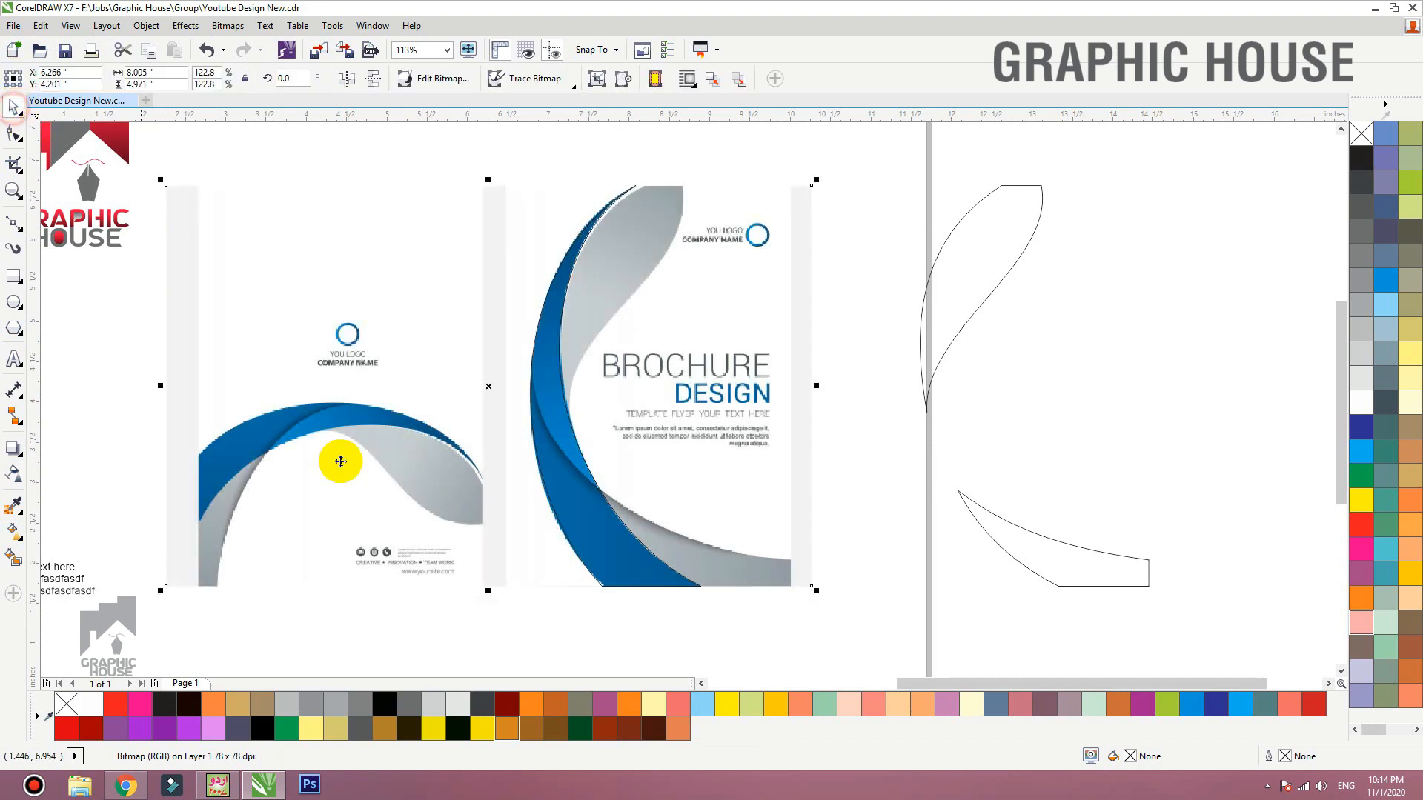
Step: Move the two gray shape outlines back onto the cover, and move all three outlines together to the empty area beside the page
{"action": "left_click", "coordinate": [938, 361]}
{"action": "left_click_drag", "start_coordinate": [961, 492], "coordinate": [604, 508]}
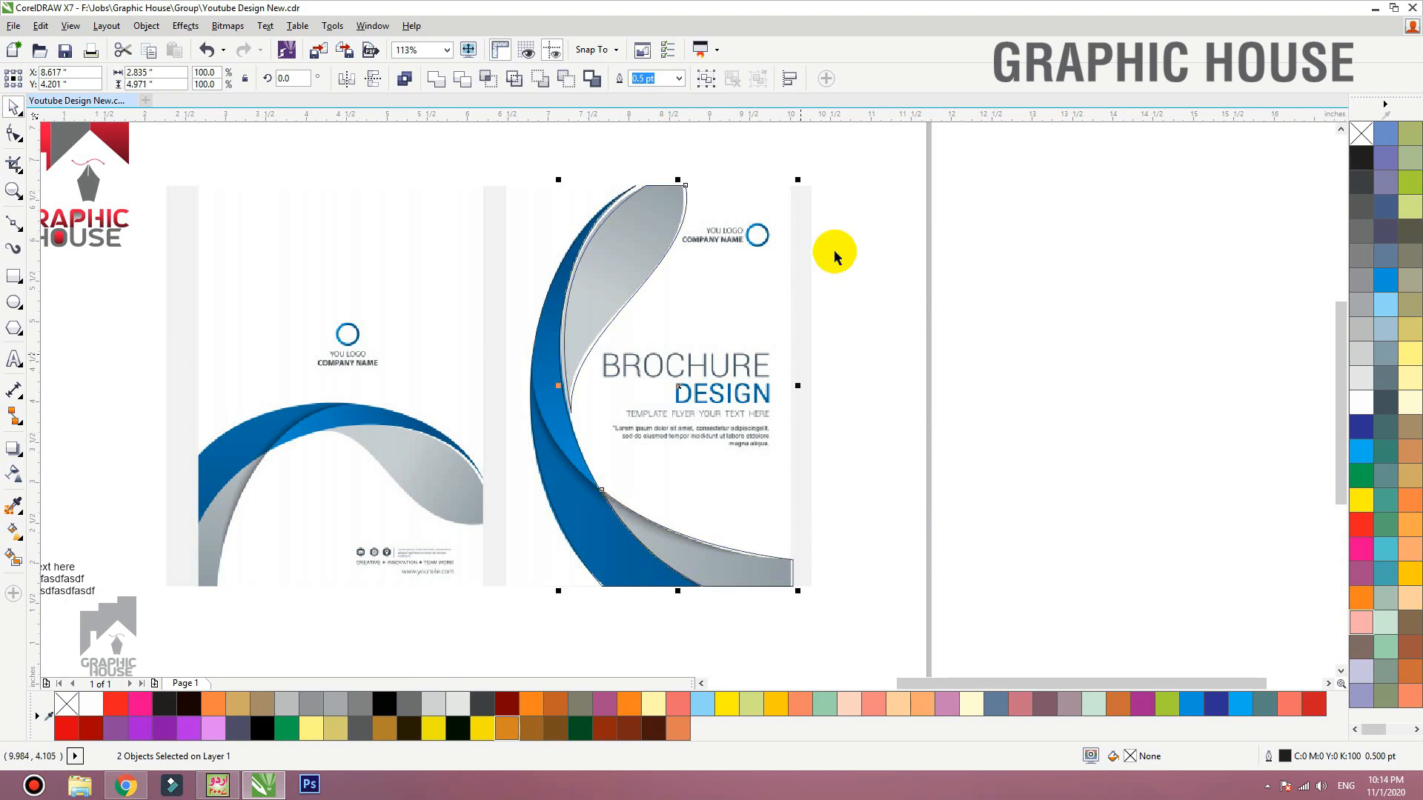
{"action": "left_click_drag", "start_coordinate": [949, 150], "coordinate": [492, 647]}
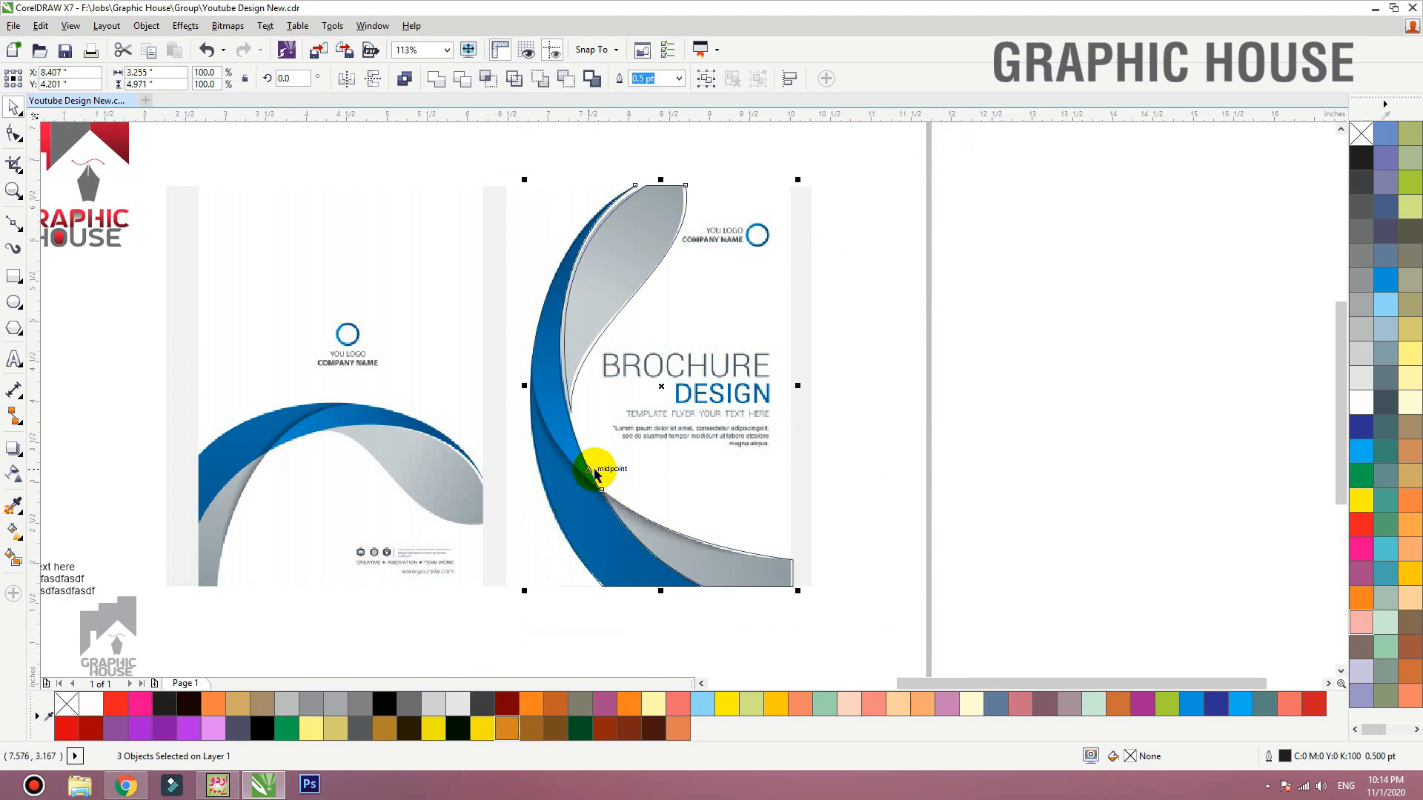
{"action": "left_click_drag", "start_coordinate": [597, 474], "coordinate": [982, 469]}
{"action": "left_click", "coordinate": [861, 413]}
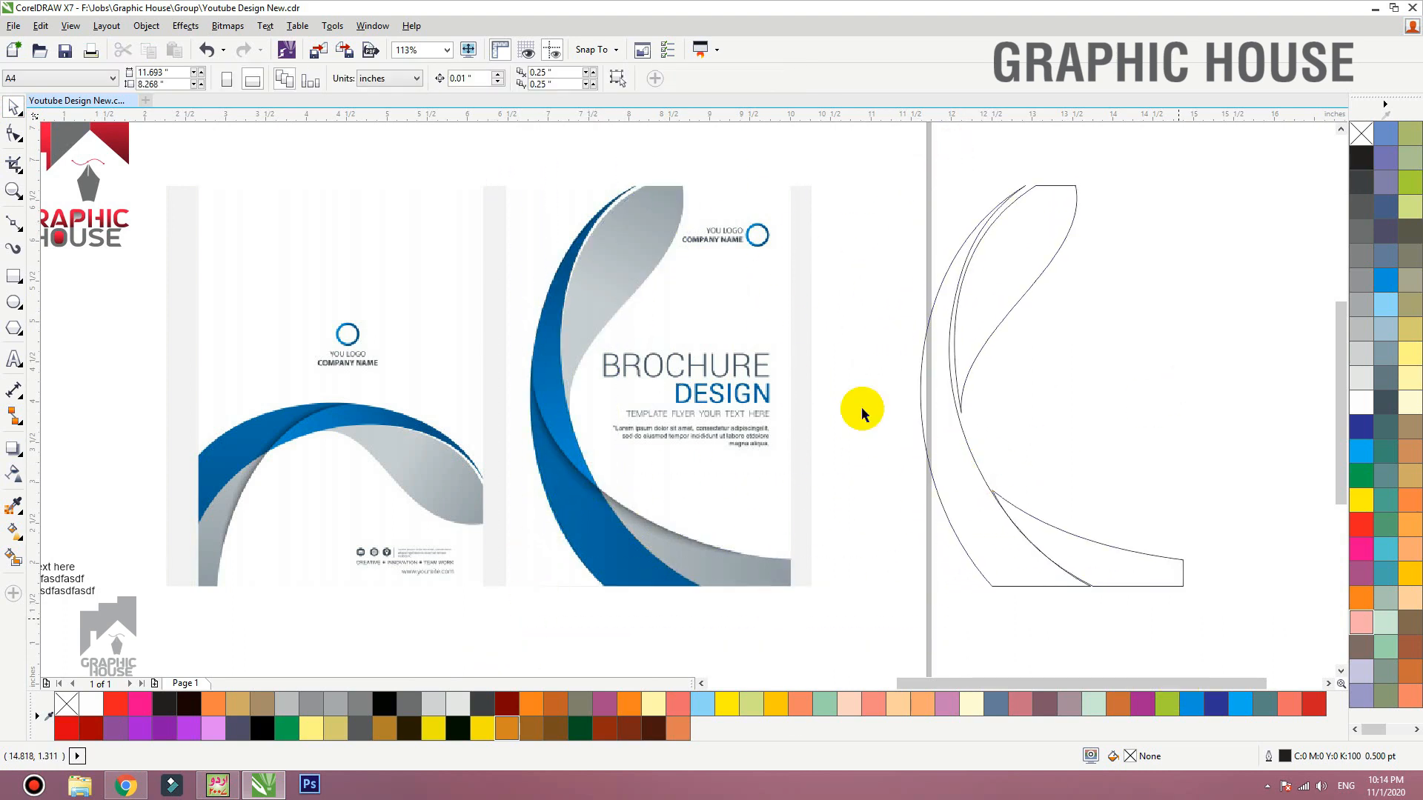
Step: Nudge the gray outlines against the blue ribbon's outline and fill the ribbon outline with dark blue
{"action": "left_click", "coordinate": [959, 410]}
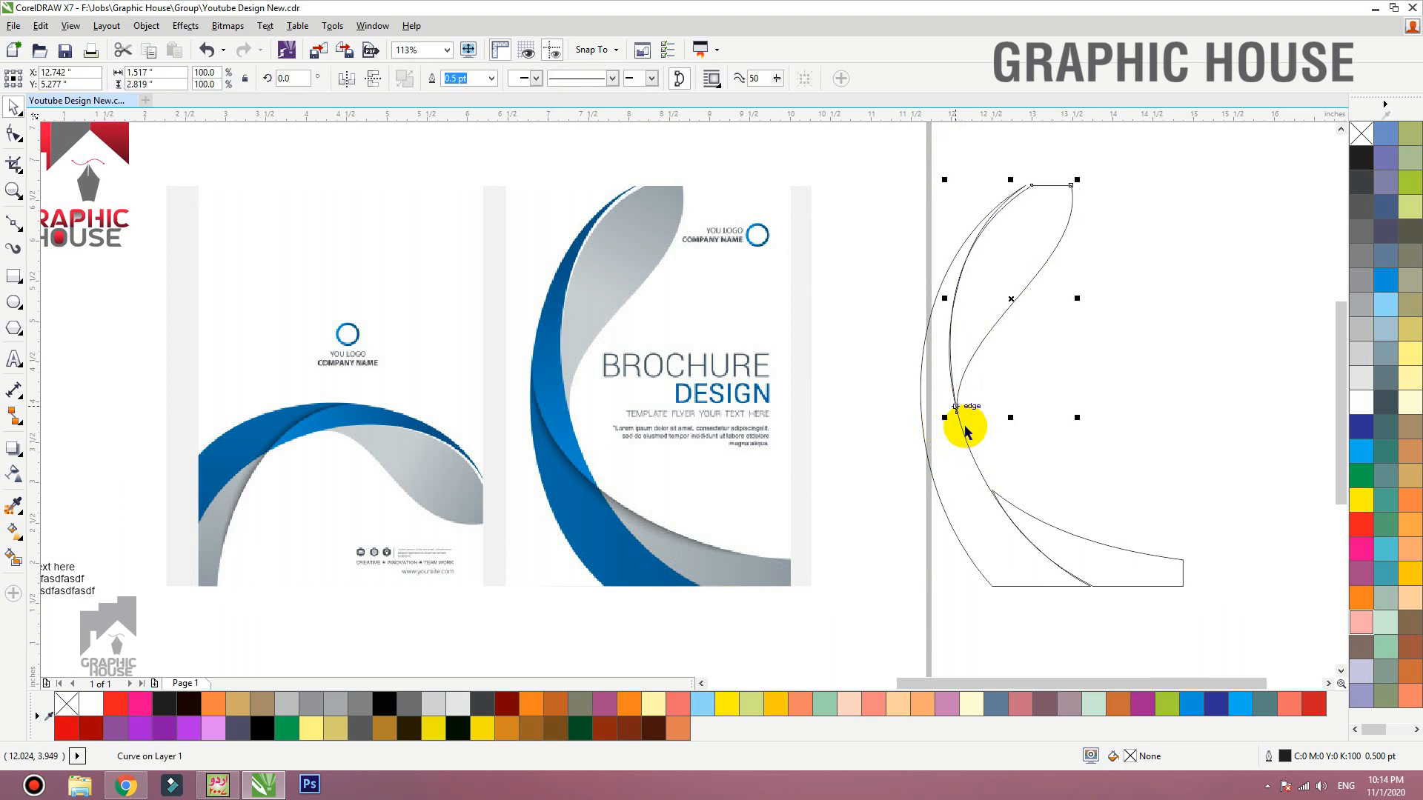
{"action": "left_click", "coordinate": [975, 463]}
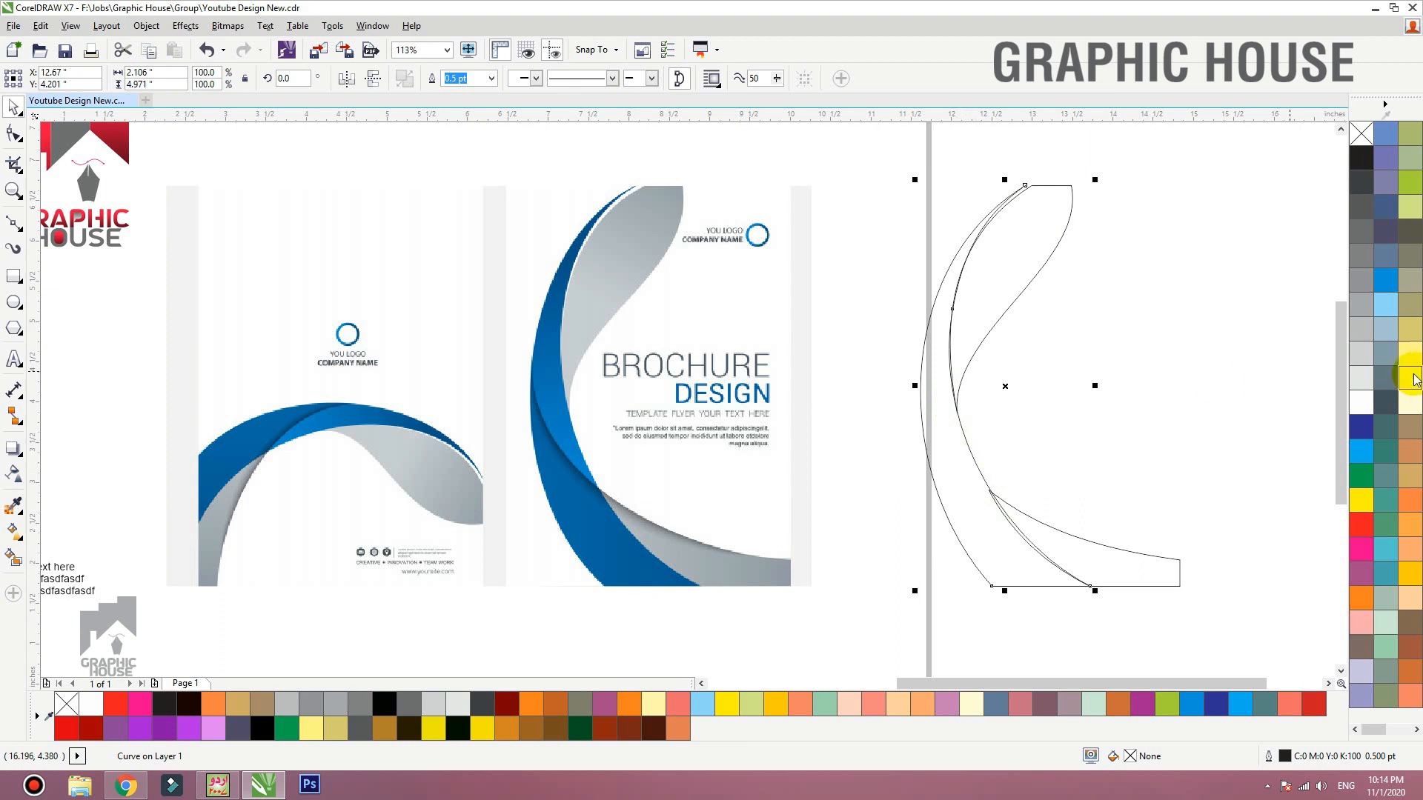
{"action": "left_click", "coordinate": [1365, 428]}
Step: Fill the upper and lower gray shape outlines with 50% black
{"action": "left_click", "coordinate": [1026, 284]}
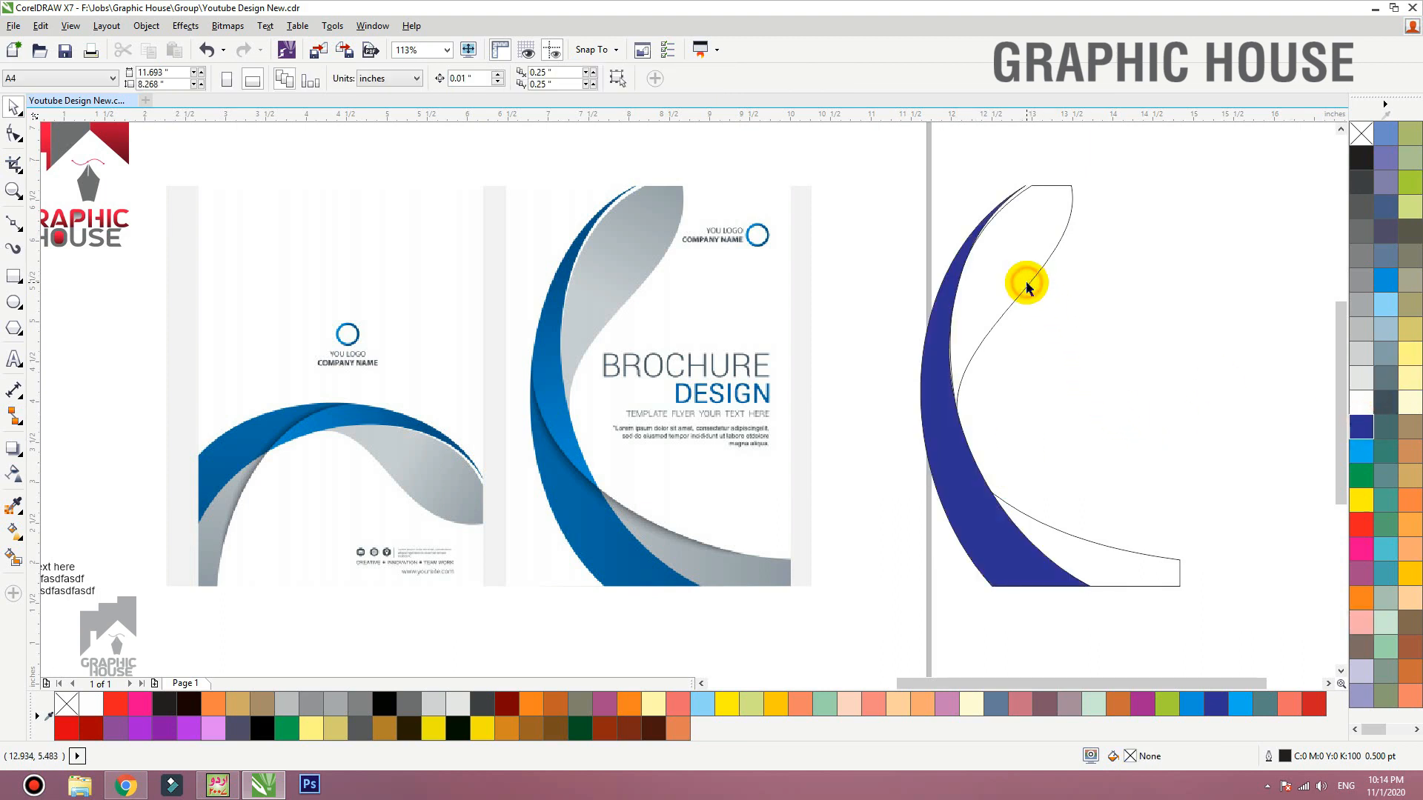
{"action": "left_click", "coordinate": [1131, 548], "text": "shift"}
{"action": "left_click", "coordinate": [1361, 280]}
{"action": "left_click", "coordinate": [1207, 292]}
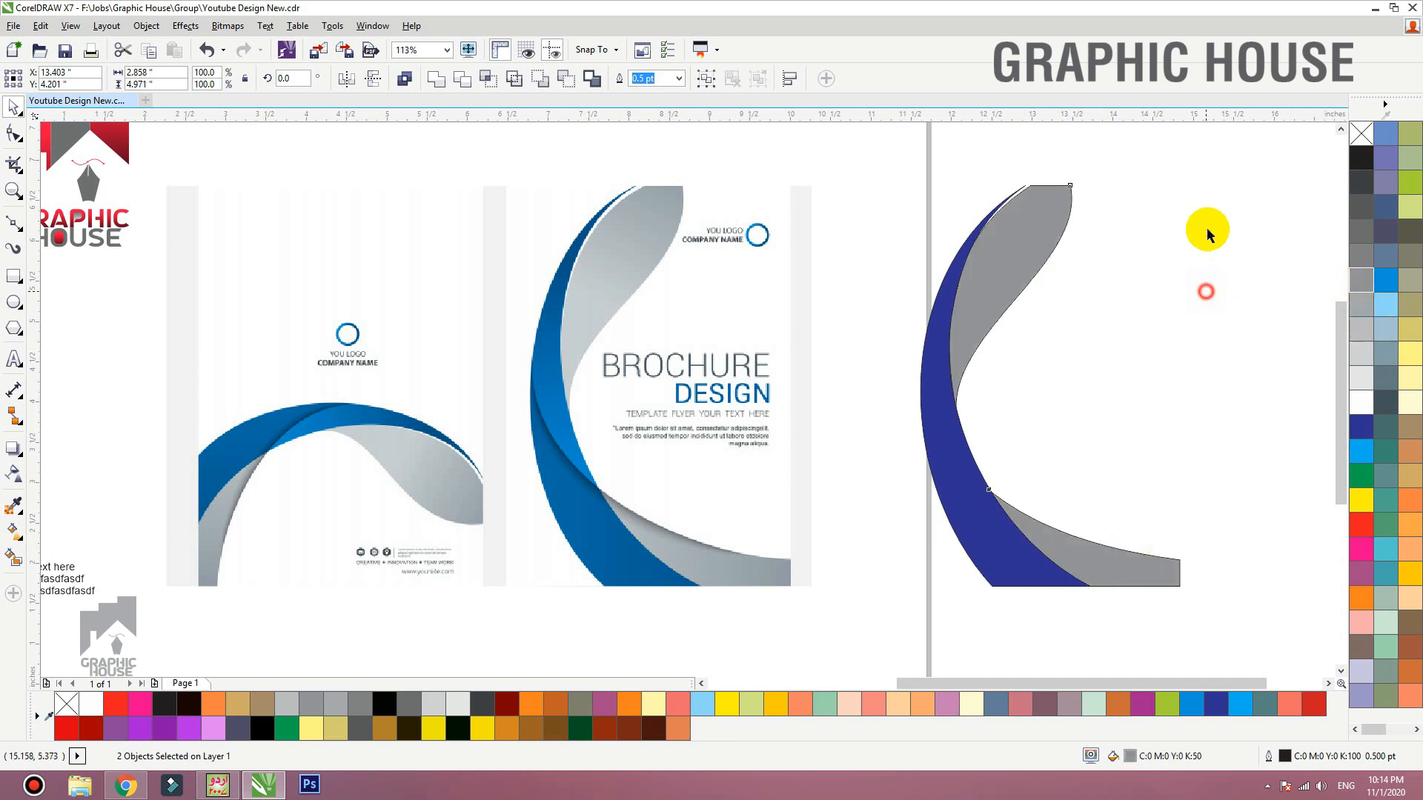
Step: Remove the outline from all three filled shapes
{"action": "left_click_drag", "start_coordinate": [1263, 148], "coordinate": [889, 635]}
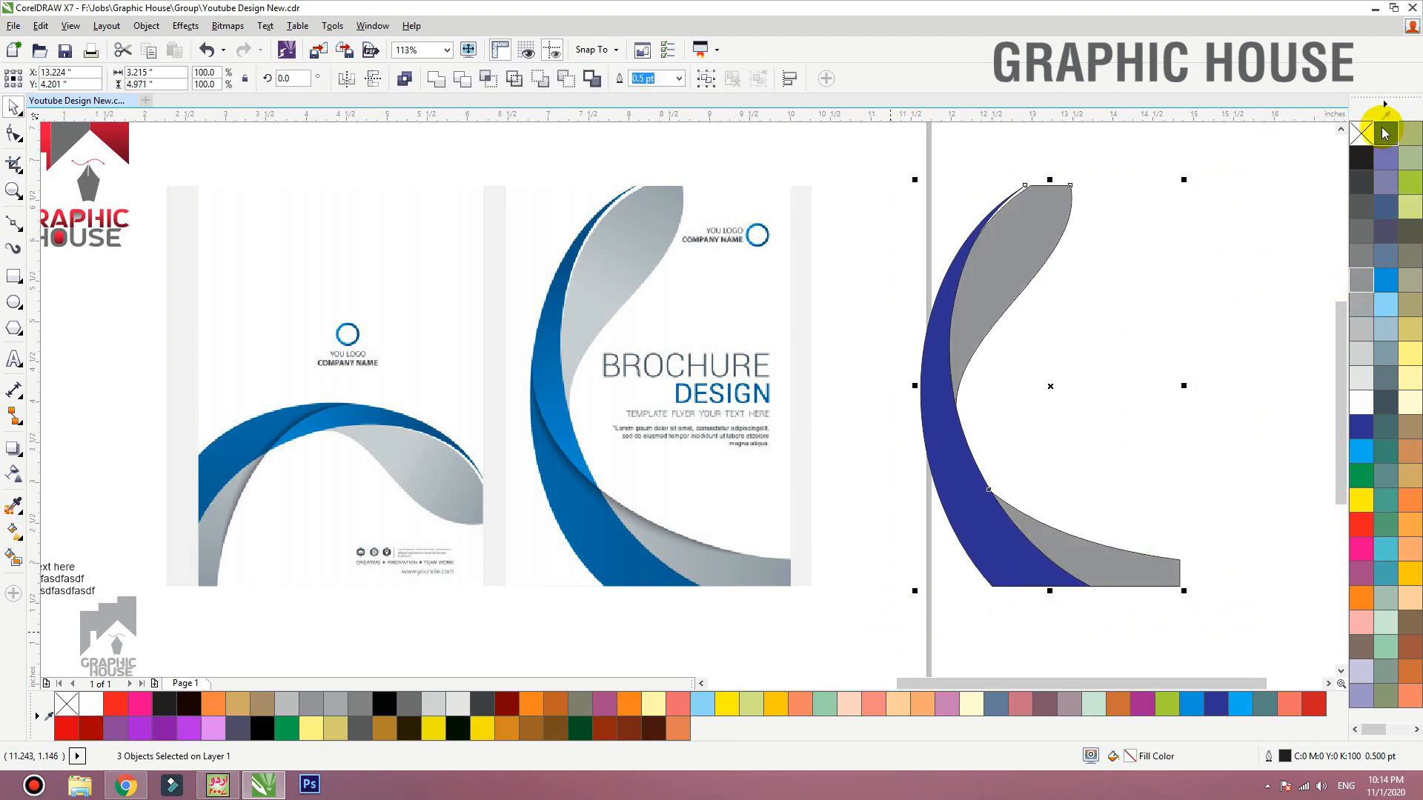
{"action": "right_click", "coordinate": [1369, 132]}
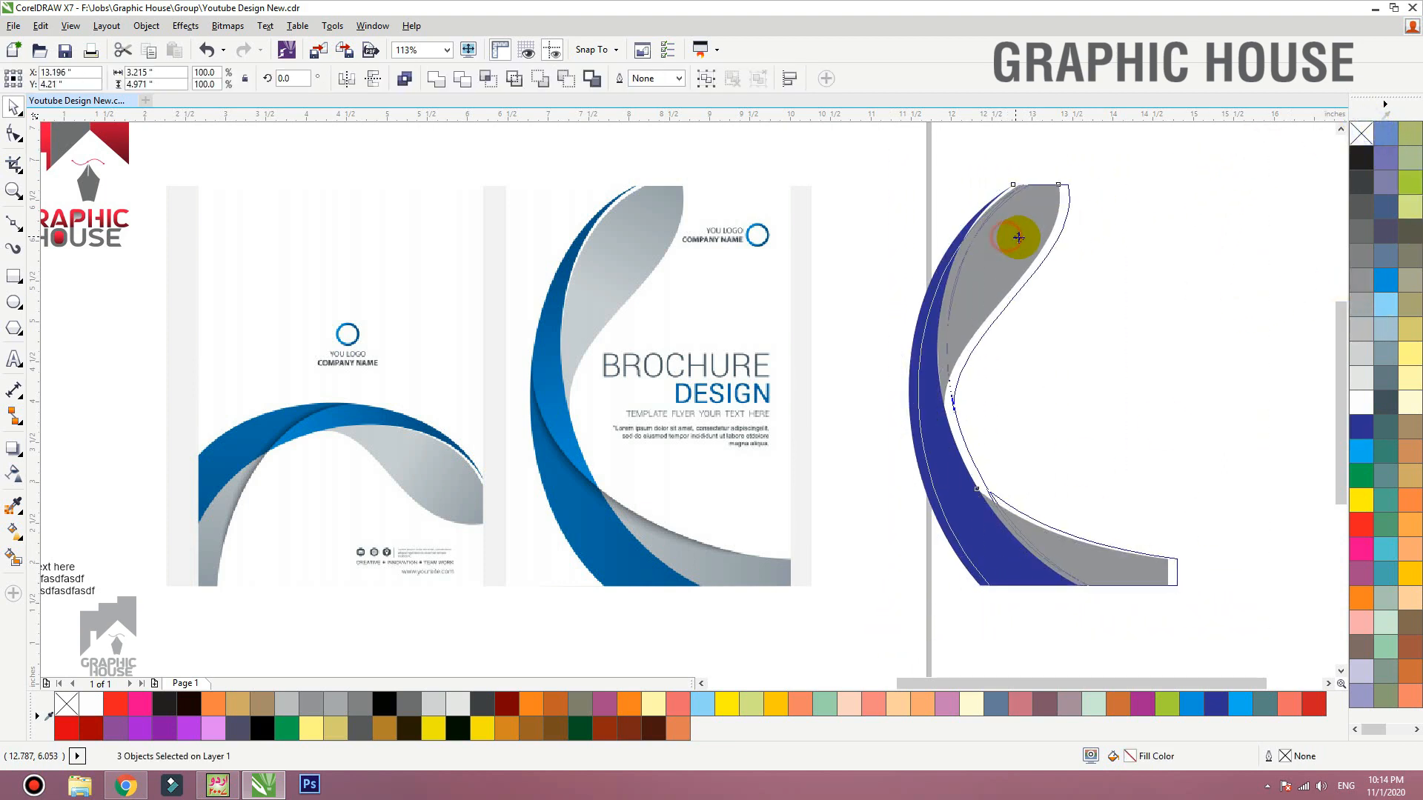
{"action": "left_click", "coordinate": [1082, 274]}
Step: Sample the dark blue #006198 from the bottom of the reference ribbon and fill the traced ribbon with it
{"action": "left_click", "coordinate": [16, 506]}
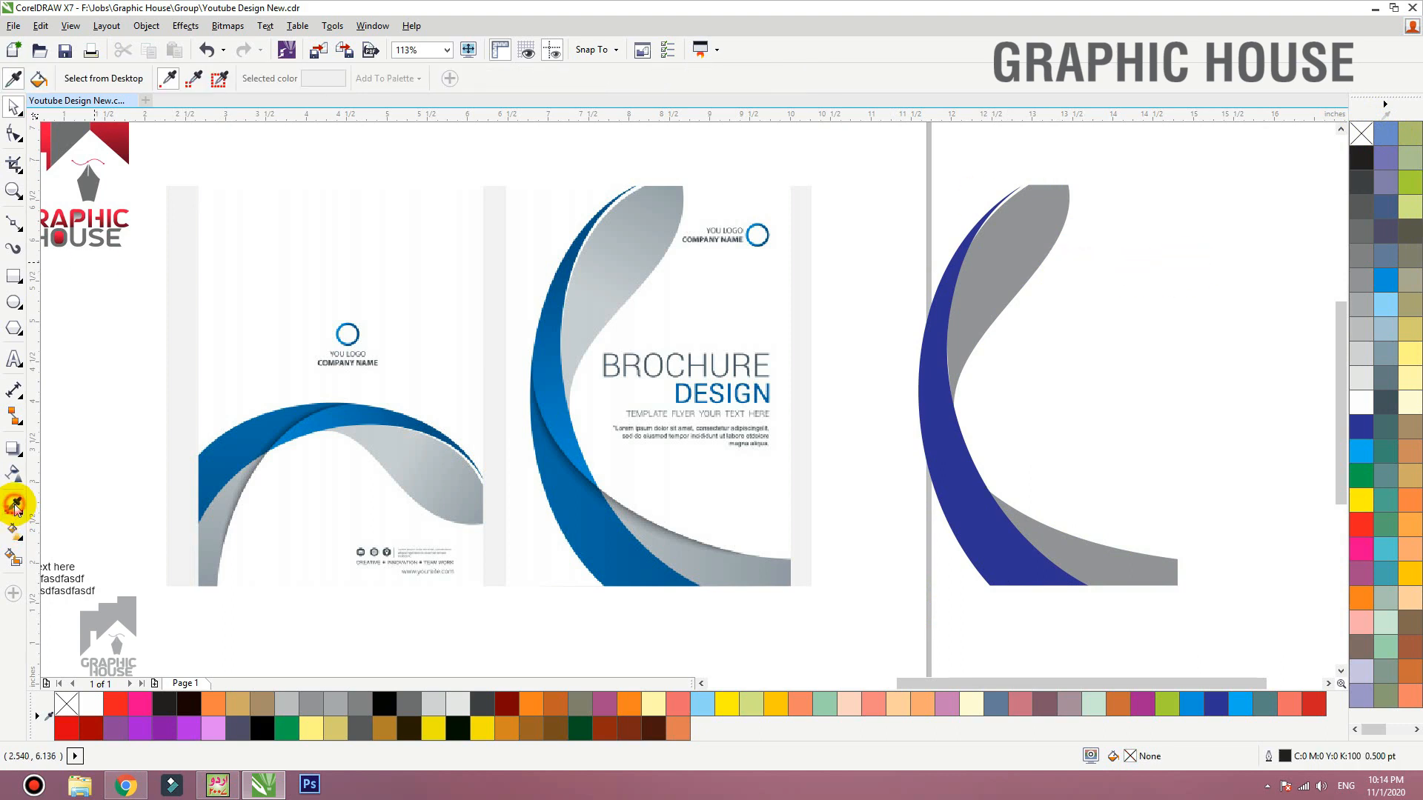
{"action": "left_click", "coordinate": [635, 562]}
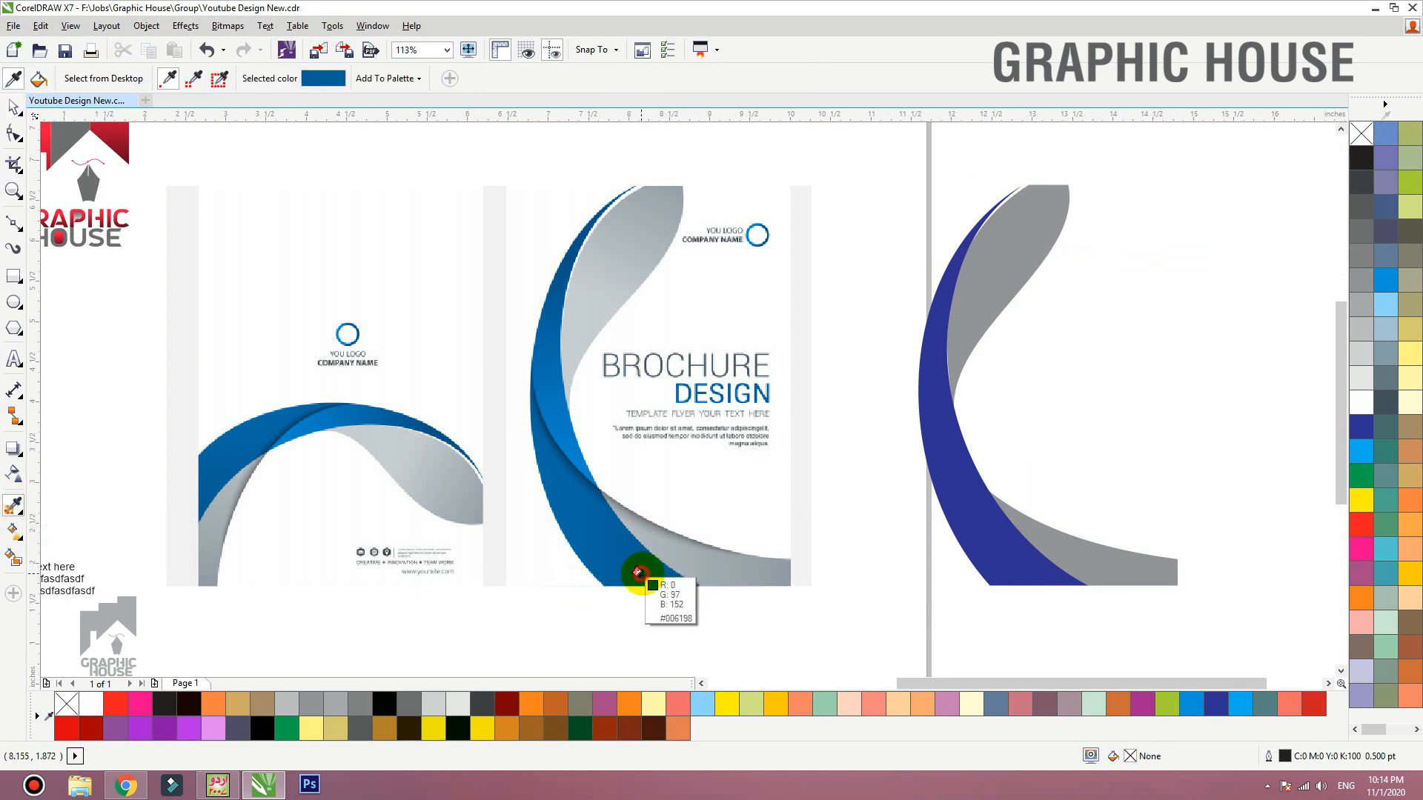
{"action": "left_click", "coordinate": [993, 570]}
{"action": "key", "text": "g"}
Step: Apply a linear gradient from the traced ribbon's bottom to its top, sample #007DBD for the upper end, and shift that end outward
{"action": "left_click", "coordinate": [1009, 580]}
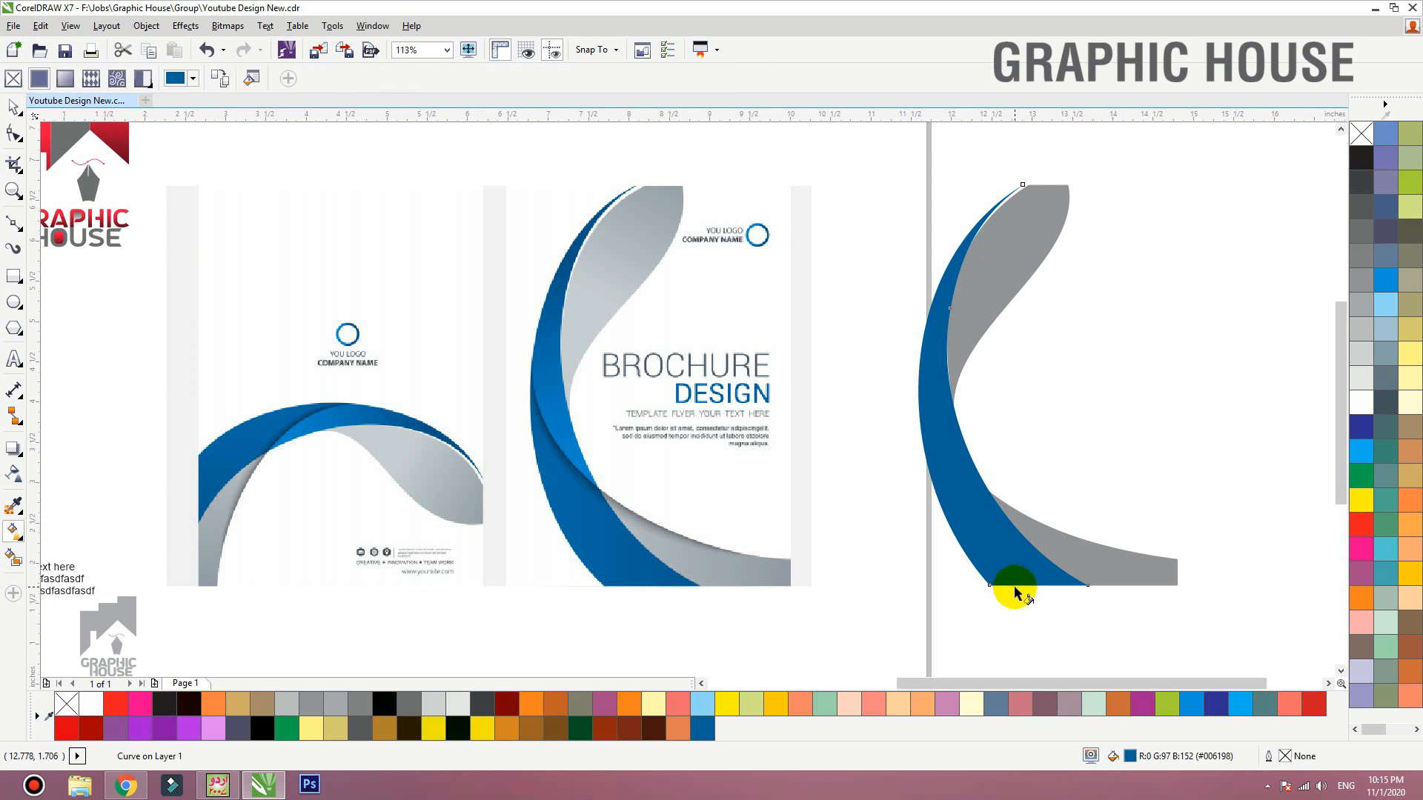
{"action": "left_click_drag", "start_coordinate": [1014, 584], "coordinate": [998, 191]}
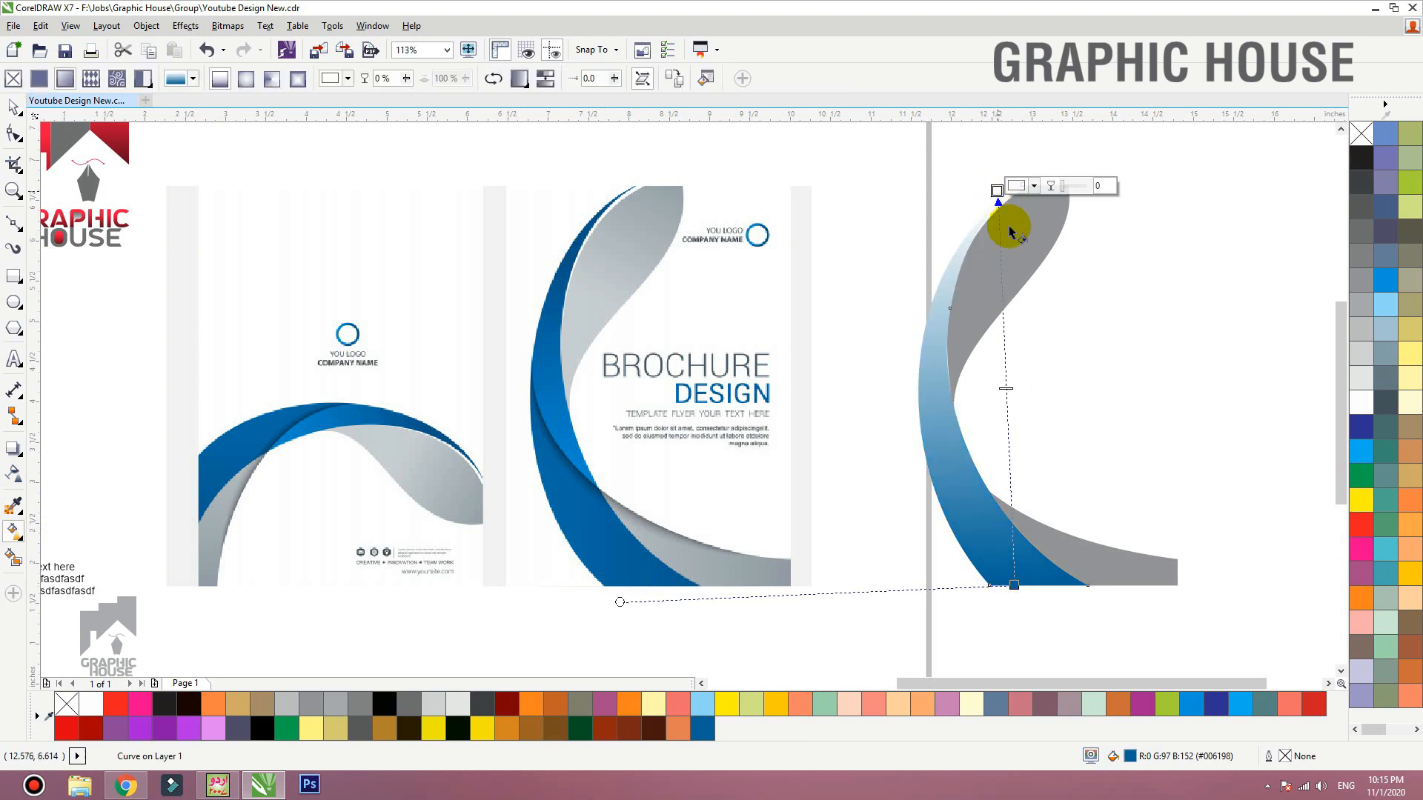
{"action": "left_click", "coordinate": [1029, 187]}
{"action": "left_click", "coordinate": [1065, 217]}
{"action": "left_click", "coordinate": [565, 404]}
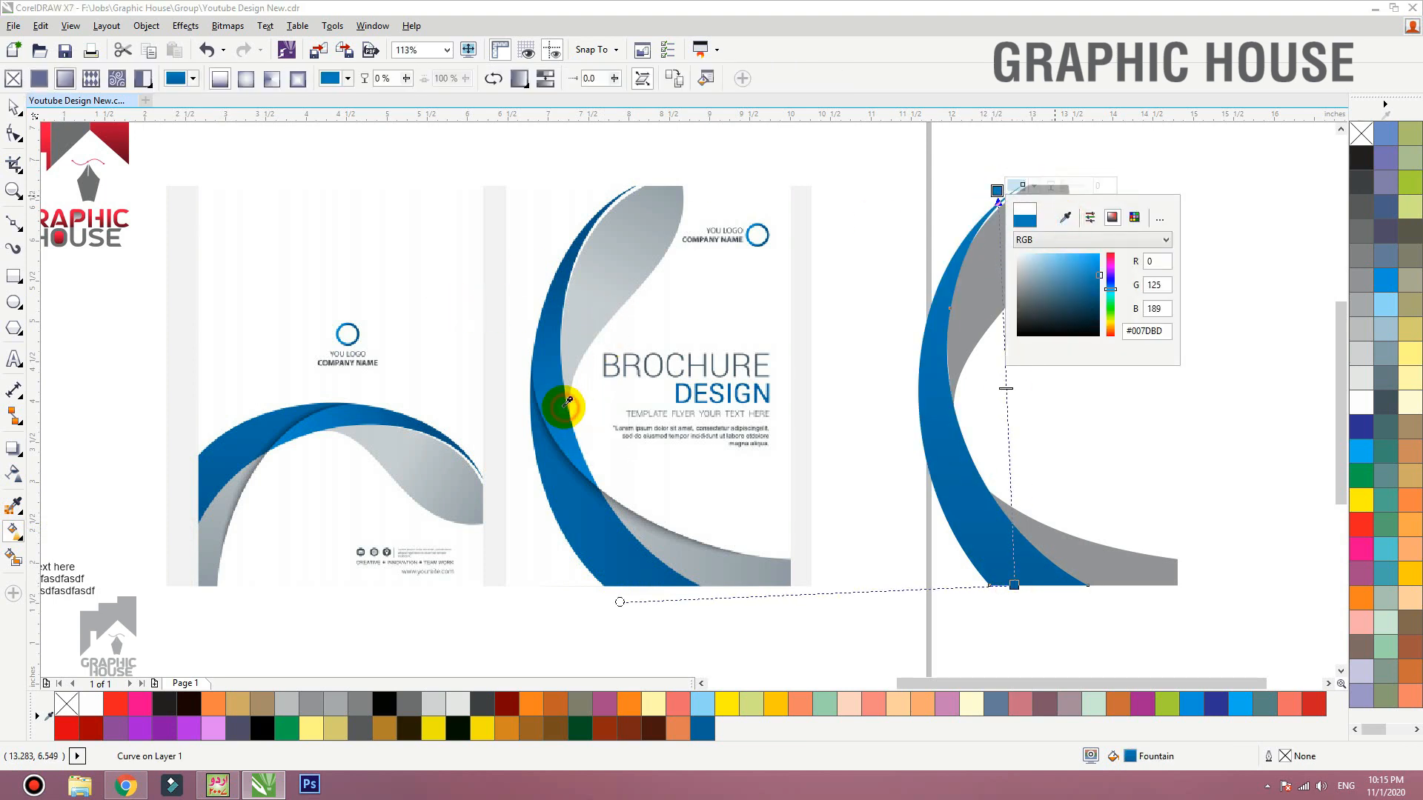
{"action": "left_click_drag", "start_coordinate": [1003, 190], "coordinate": [955, 211]}
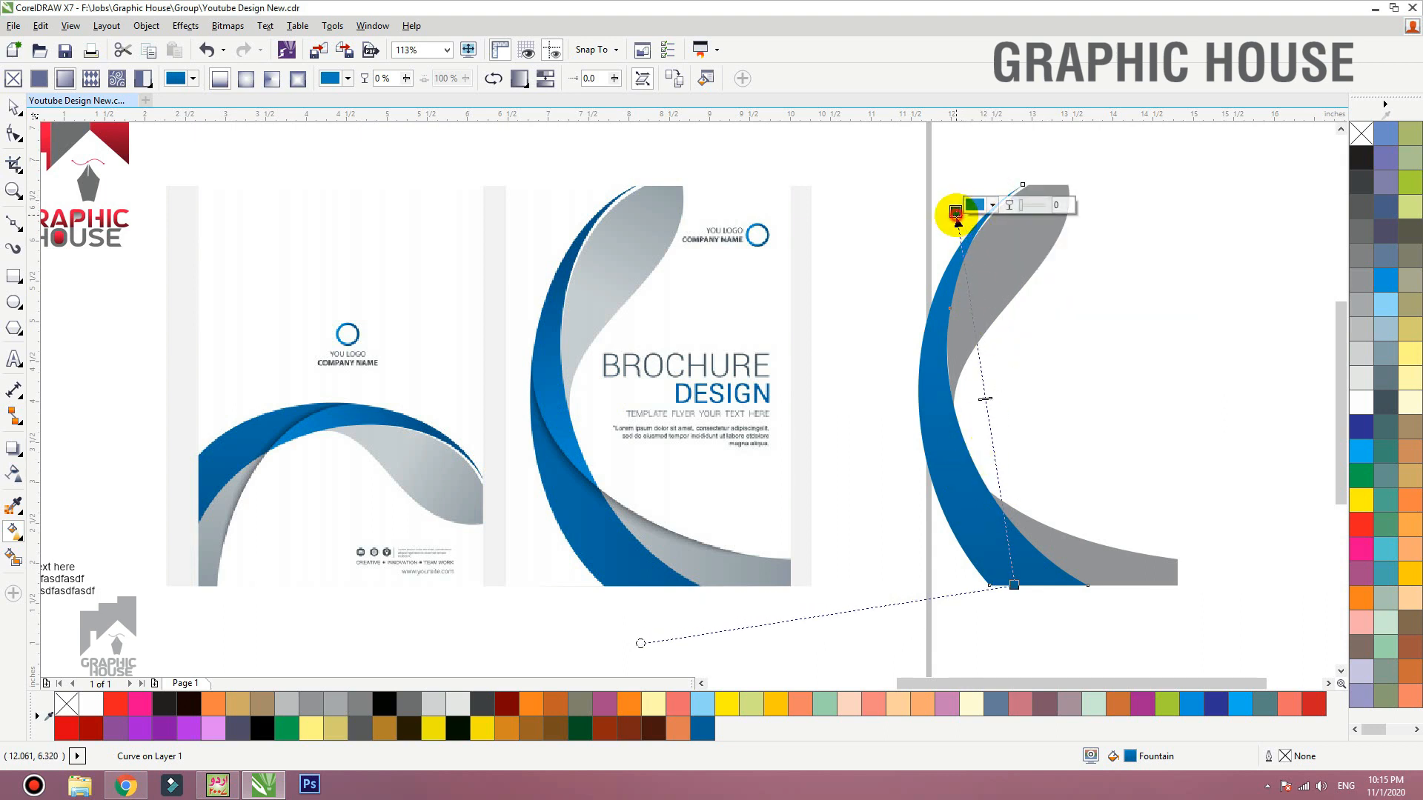
Step: Add a middle color stop at 43% on the ribbon's gradient and sample its color from the reference ribbon
{"action": "double_click", "coordinate": [990, 426]}
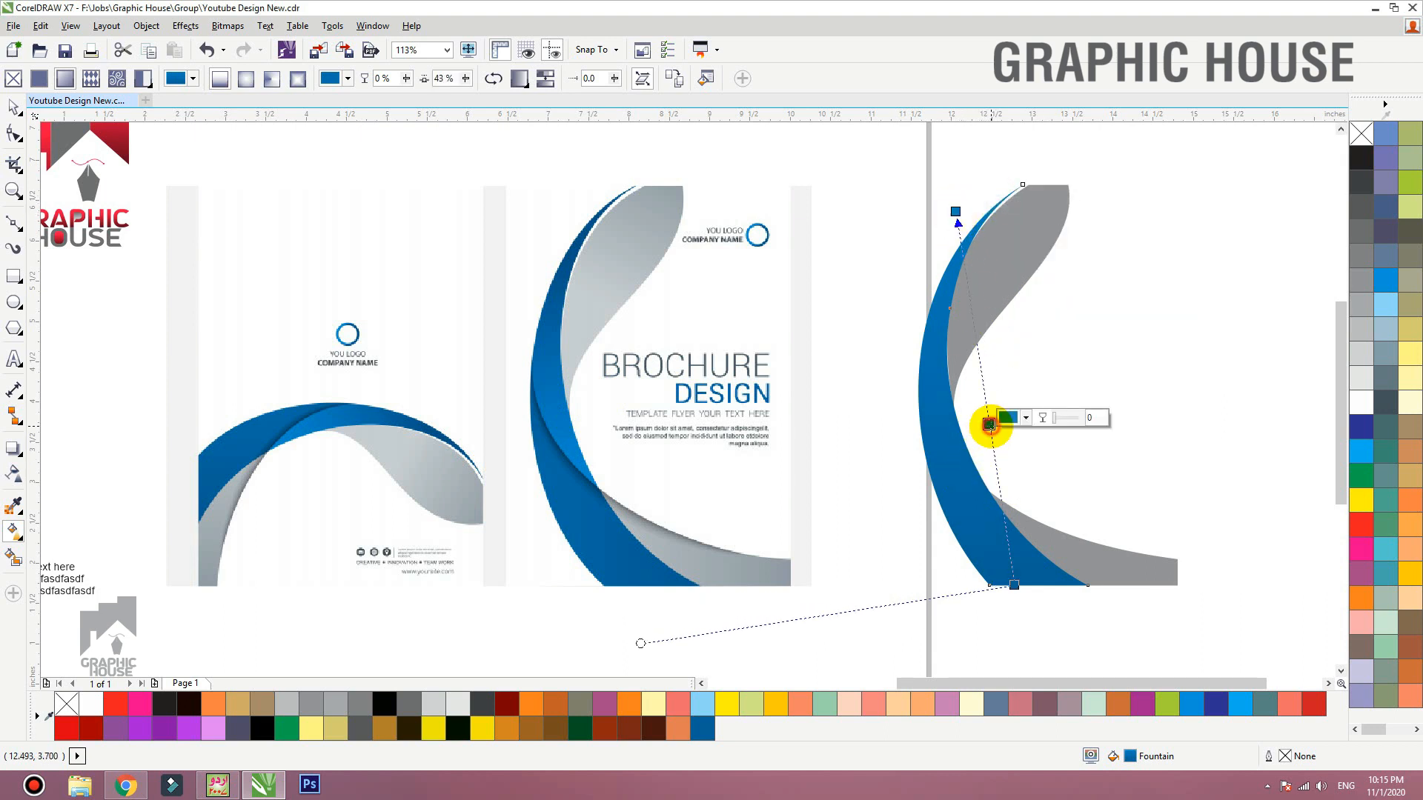
{"action": "left_click", "coordinate": [1027, 421]}
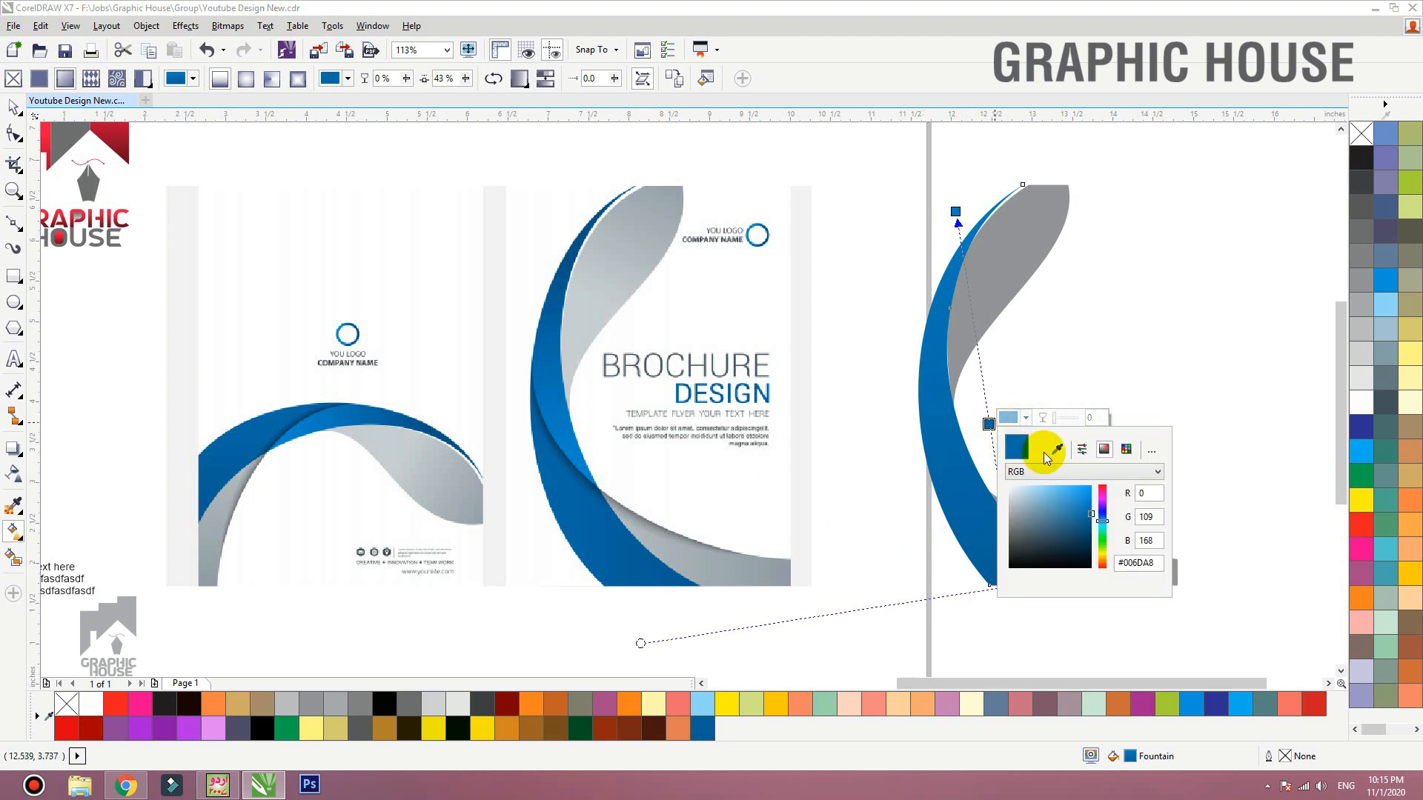
{"action": "left_click", "coordinate": [1057, 449]}
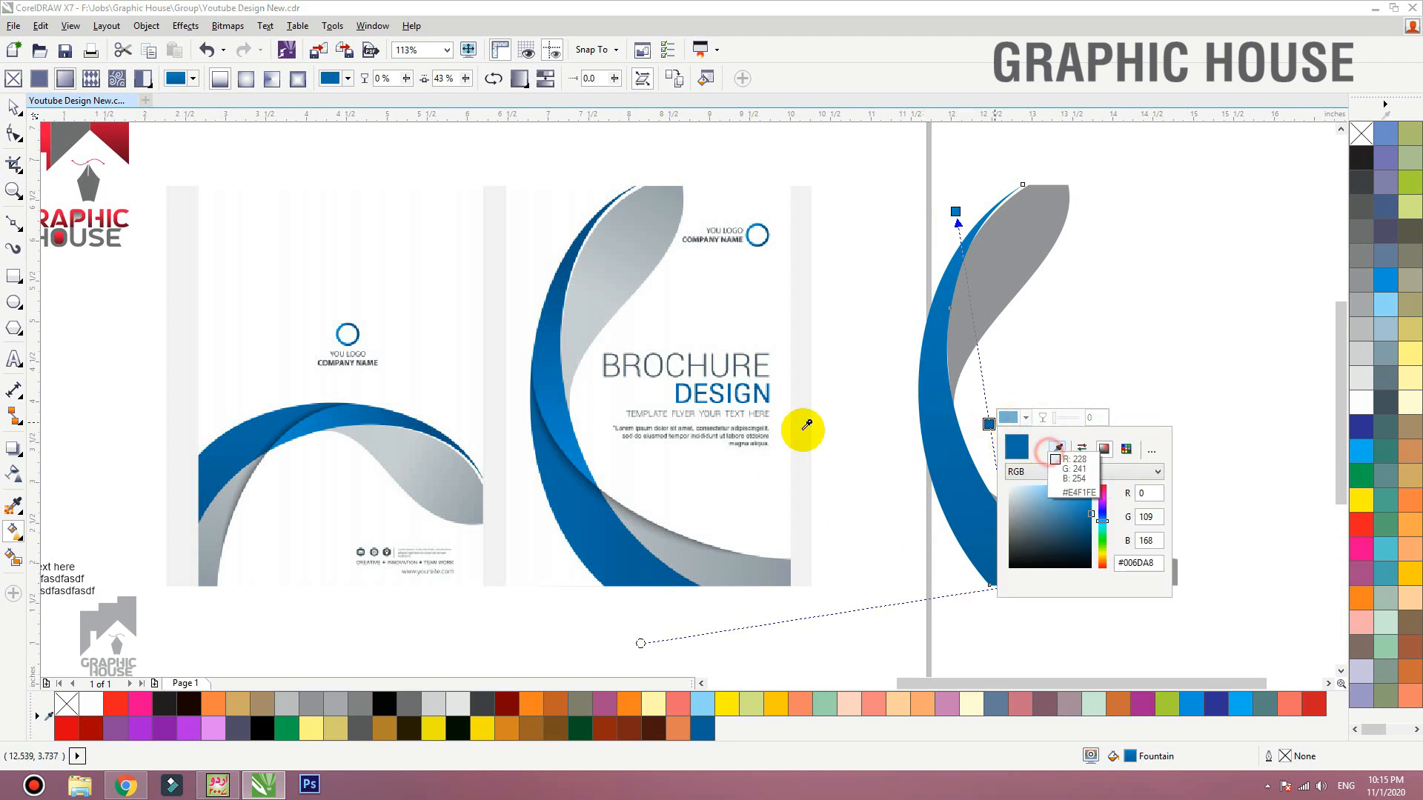
Step: Resample the upper end of the ribbon's gradient as a darker blue and move that end slightly inward toward the shape
{"action": "left_click", "coordinate": [956, 225]}
{"action": "left_click", "coordinate": [974, 205]}
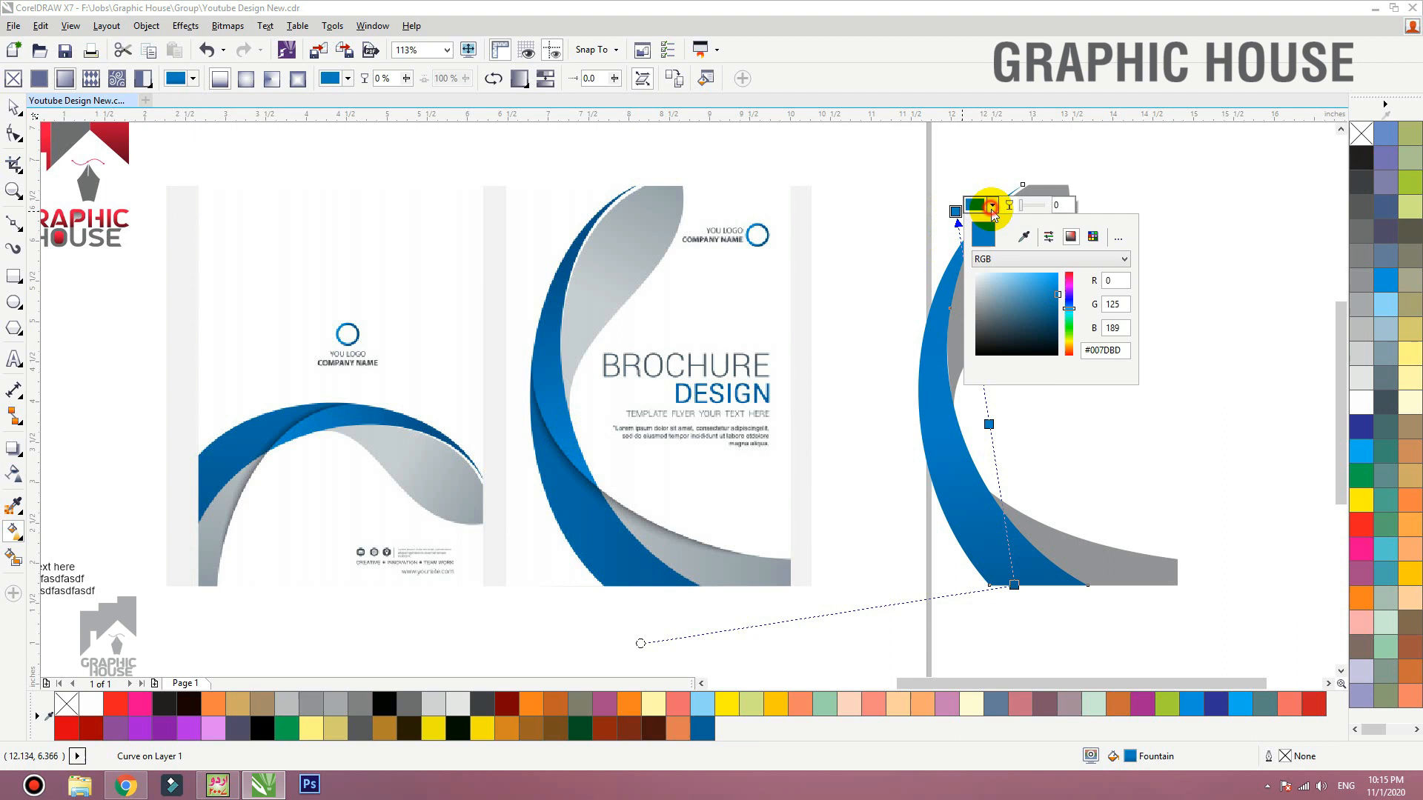
{"action": "left_click", "coordinate": [1024, 237]}
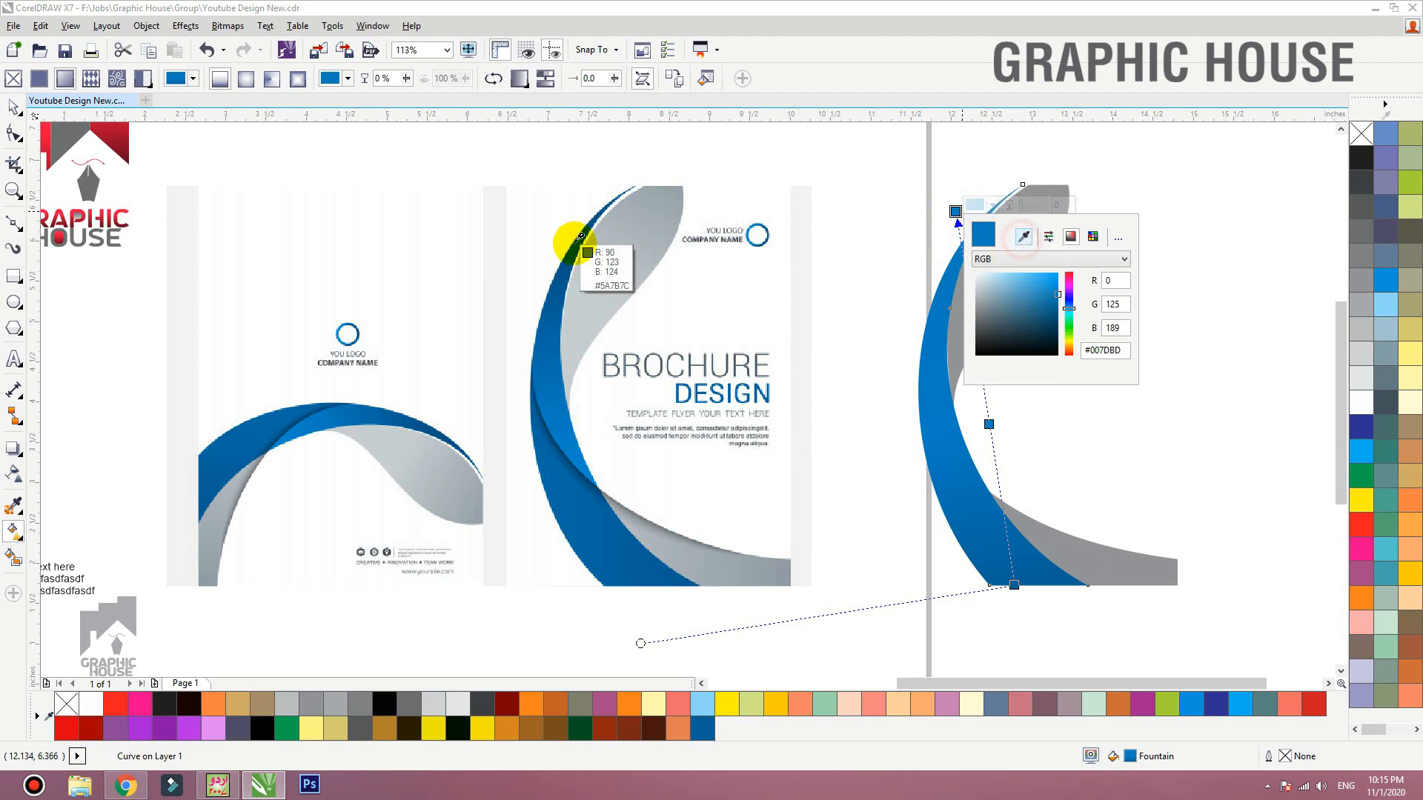
{"action": "left_click", "coordinate": [917, 387]}
{"action": "left_click", "coordinate": [985, 426]}
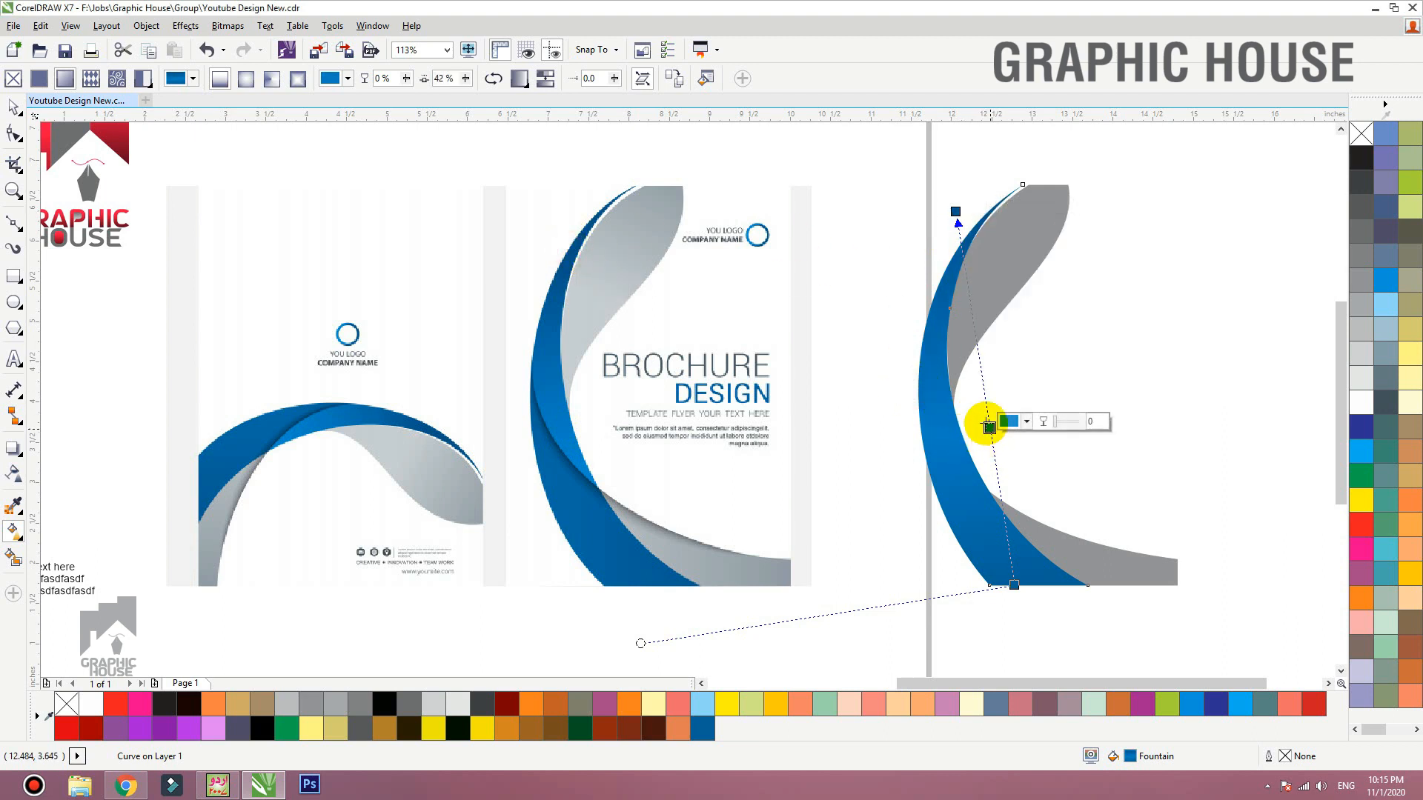
{"action": "left_click_drag", "start_coordinate": [956, 212], "coordinate": [959, 232]}
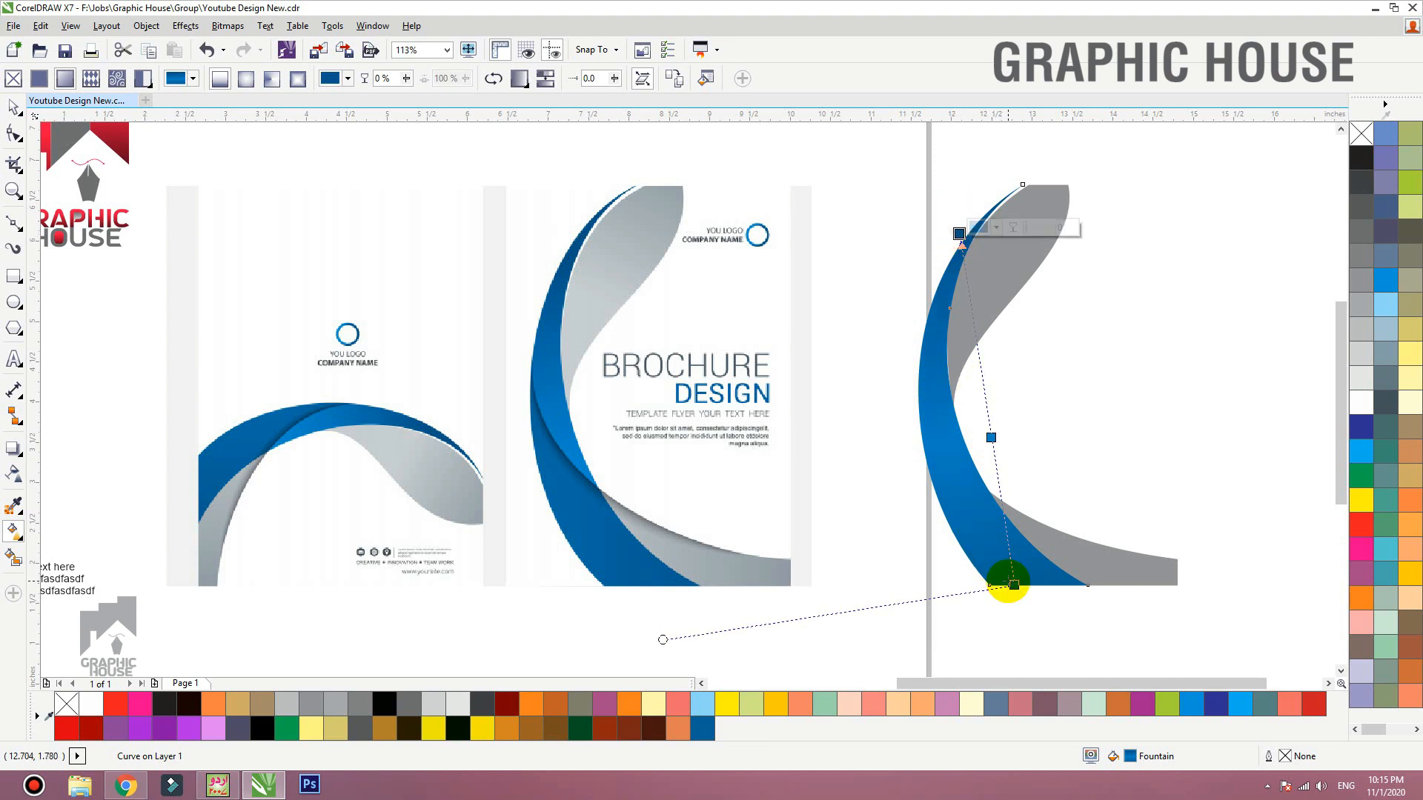
{"action": "key", "text": "space"}
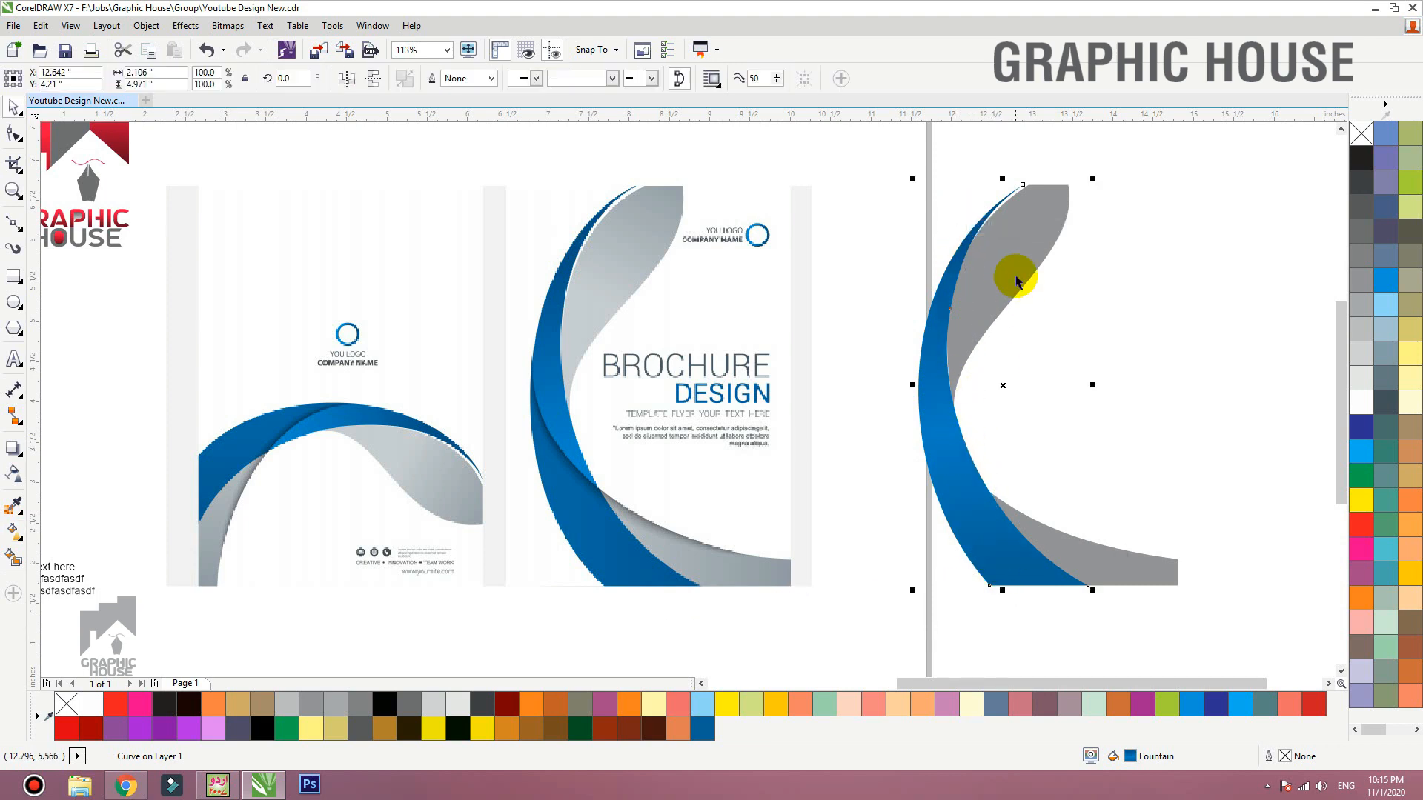
Step: Sample the gray #9CA5AC from the top of the reference cover's gray shape and fill the upper traced gray shape with it
{"action": "left_click", "coordinate": [15, 503]}
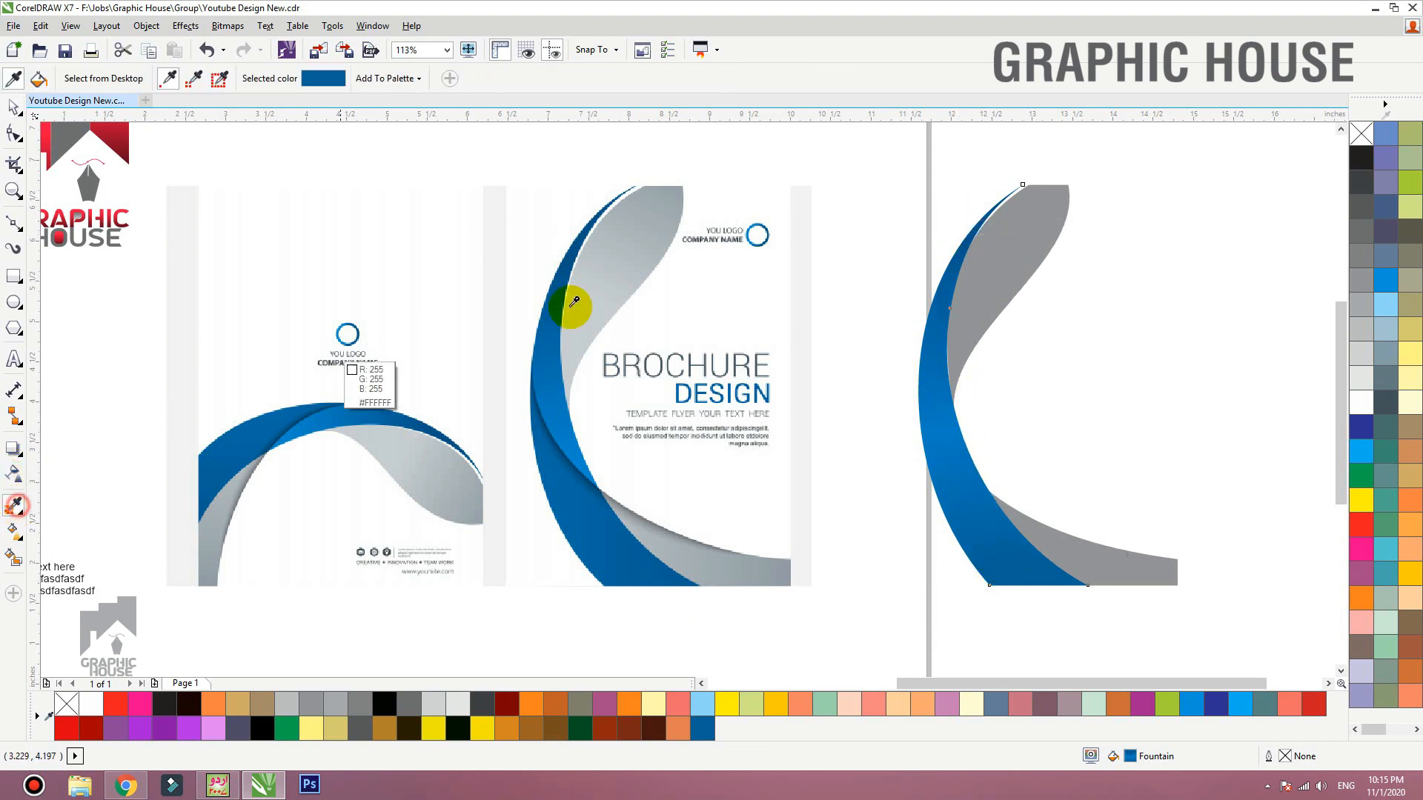
{"action": "left_click", "coordinate": [664, 202]}
{"action": "left_click", "coordinate": [1030, 199]}
{"action": "key", "text": "space"}
Step: Apply a linear gray-to-white gradient to the upper traced gray shape, running from its top right corner diagonally down past the ribbon
{"action": "left_click", "coordinate": [1036, 222]}
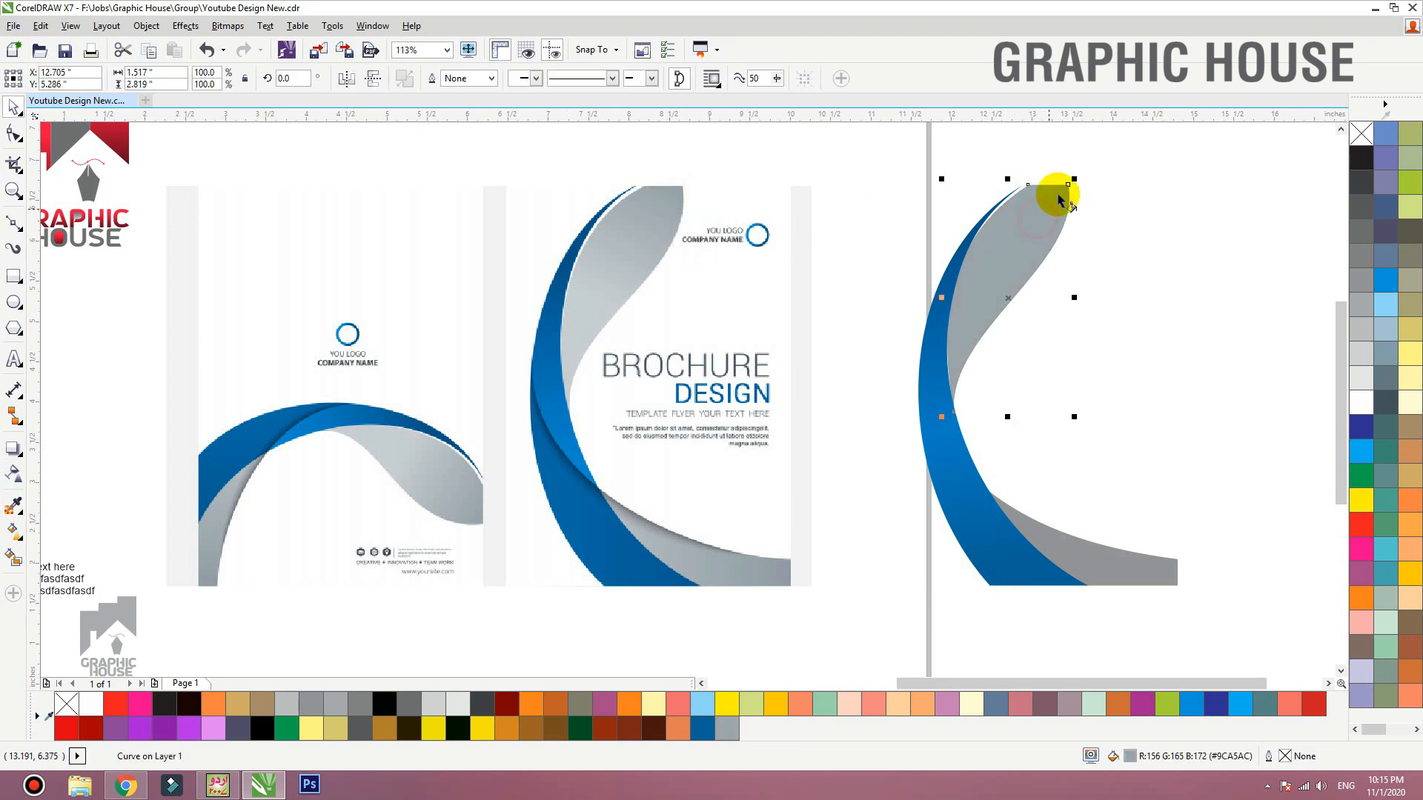
{"action": "key", "text": "g"}
{"action": "left_click_drag", "start_coordinate": [1067, 184], "coordinate": [916, 441]}
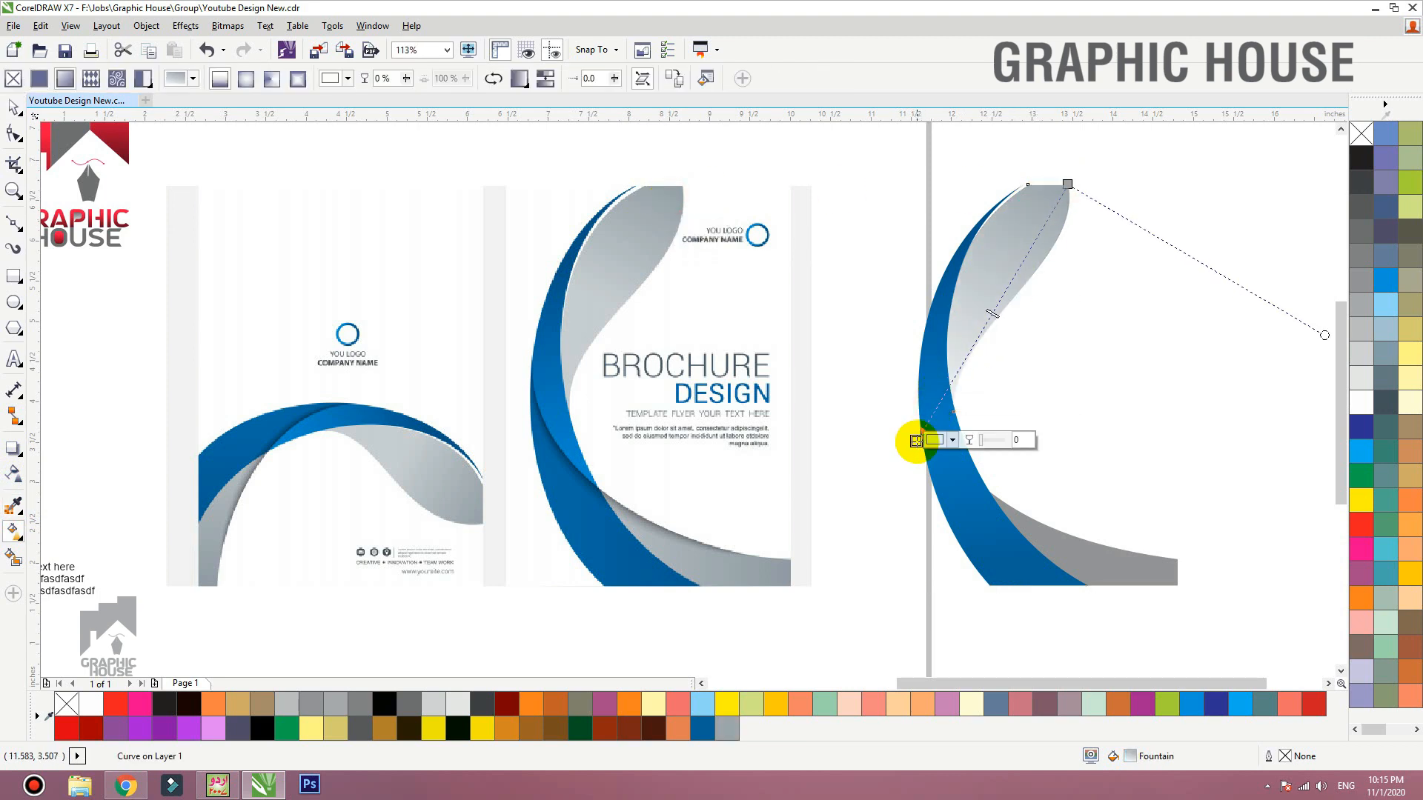
{"action": "key", "text": "space"}
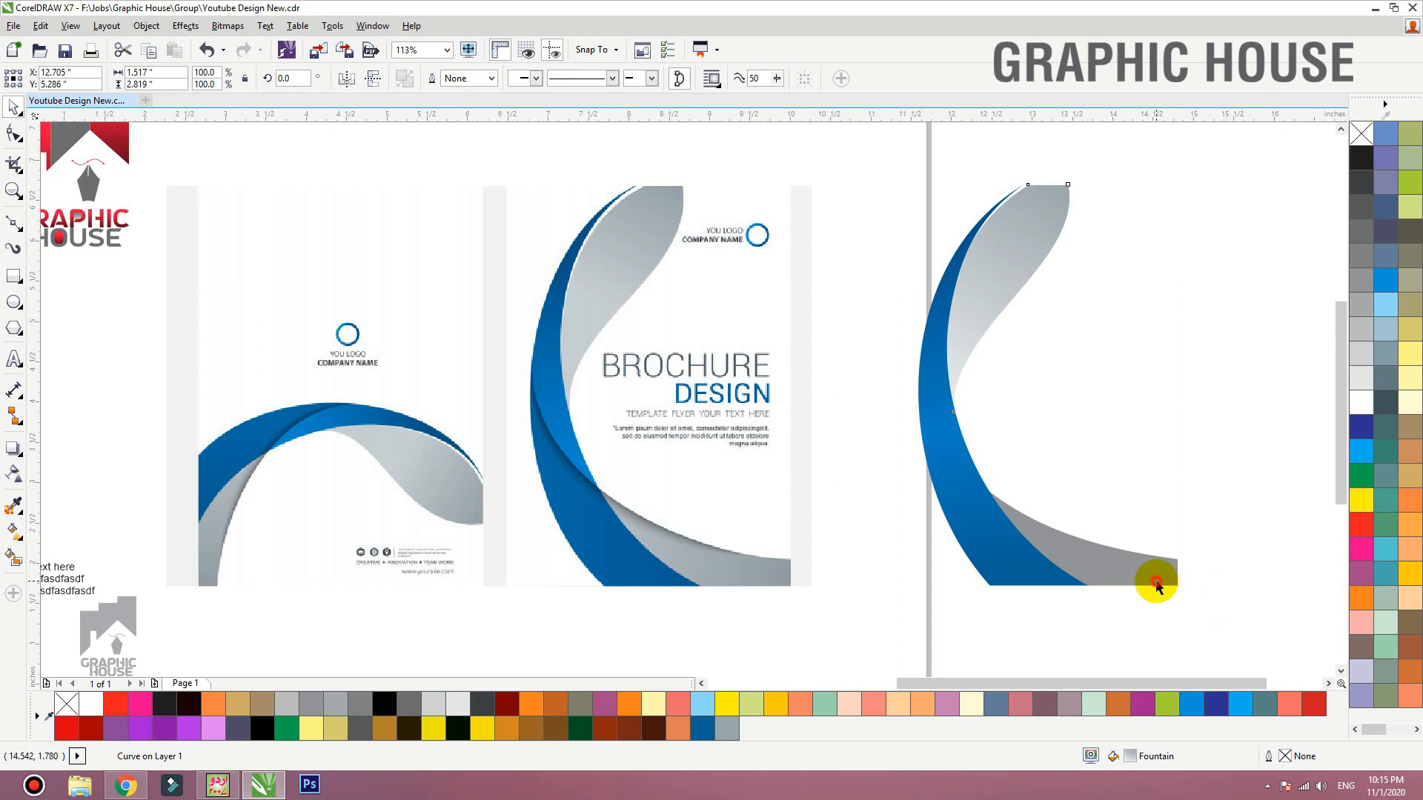
Step: Apply a linear gray-to-white gradient to the lower traced gray shape, running from its bottom right end toward the upper left
{"action": "left_click", "coordinate": [1153, 580]}
{"action": "key", "text": "g"}
{"action": "left_click_drag", "start_coordinate": [1160, 603], "coordinate": [867, 429]}
{"action": "key", "text": "space"}
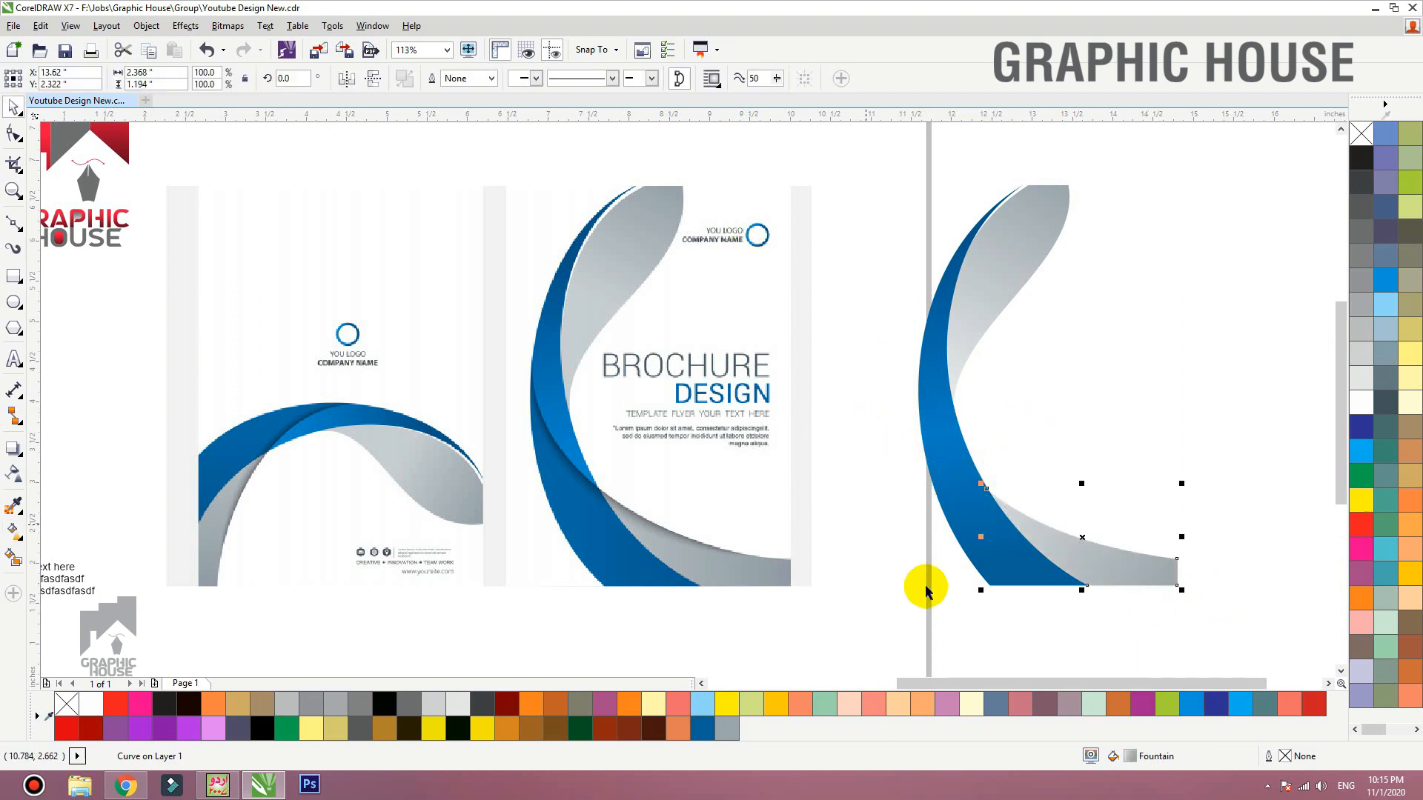
Step: Group the three traced cover shapes
{"action": "left_click", "coordinate": [1131, 296]}
{"action": "scroll", "coordinate": [1141, 281], "scroll_direction": "down", "scroll_amount": 3}
{"action": "left_click_drag", "start_coordinate": [1191, 237], "coordinate": [925, 581]}
{"action": "left_click", "coordinate": [800, 442]}
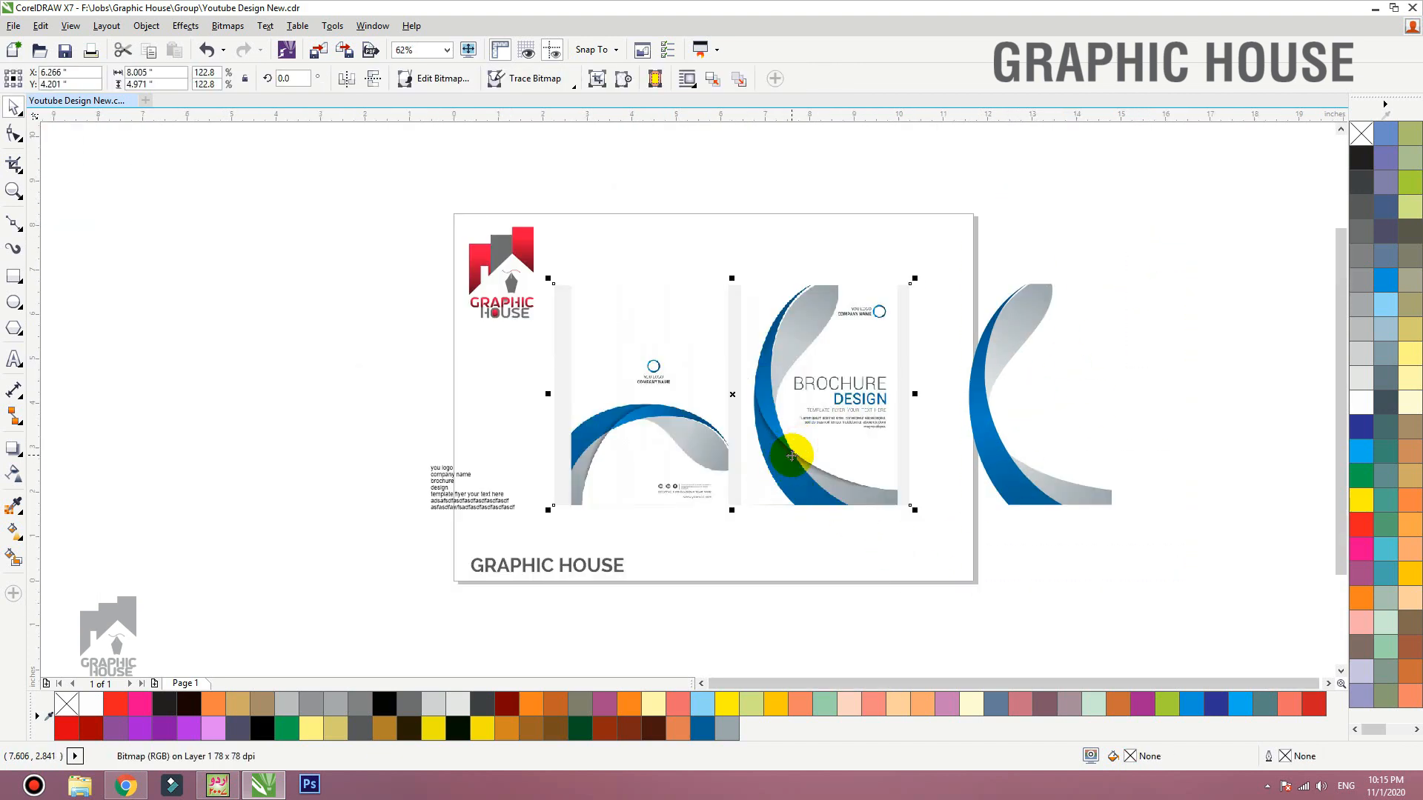
{"action": "left_click_drag", "start_coordinate": [823, 467], "coordinate": [395, 468]}
{"action": "key", "text": "ctrl+z"}
Step: Draw a rectangle about 3.677 by 4.971 inches over the reference front cover and move it onto blank space beside the traced shapes
{"action": "left_click", "coordinate": [782, 447]}
{"action": "key", "text": "F2"}
{"action": "left_click_drag", "start_coordinate": [609, 220], "coordinate": [1155, 622]}
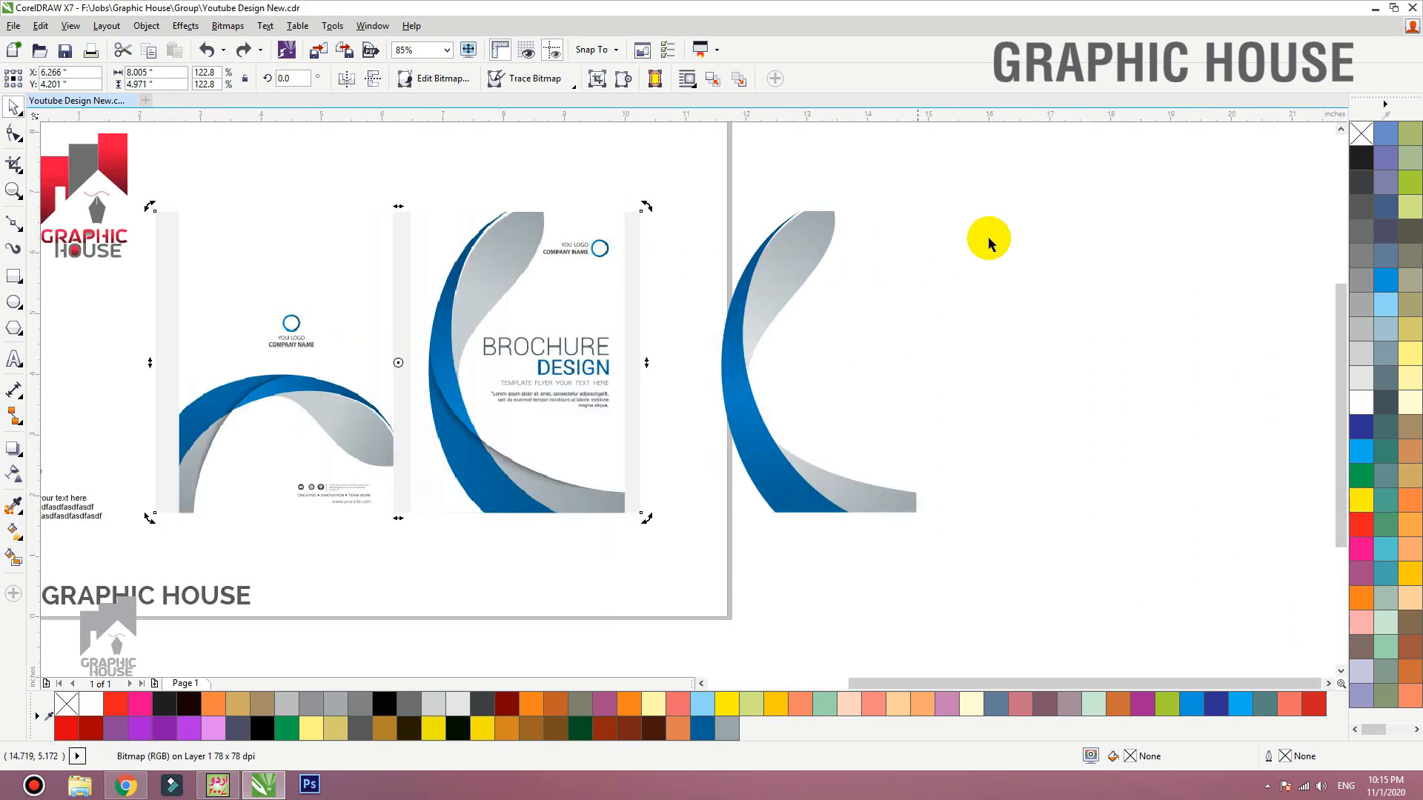
{"action": "left_click", "coordinate": [989, 238]}
{"action": "left_click", "coordinate": [13, 281]}
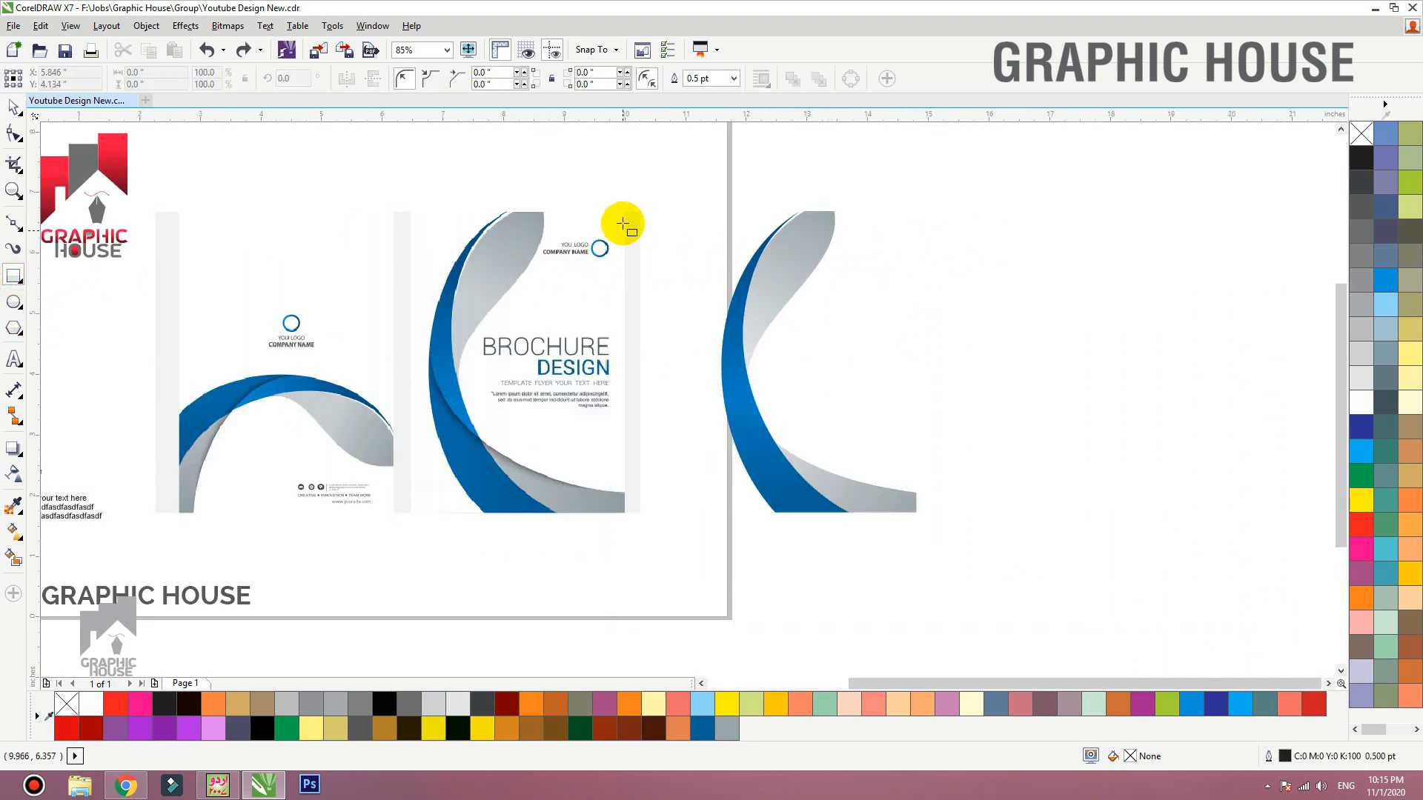
{"action": "left_click_drag", "start_coordinate": [625, 511], "coordinate": [402, 211]}
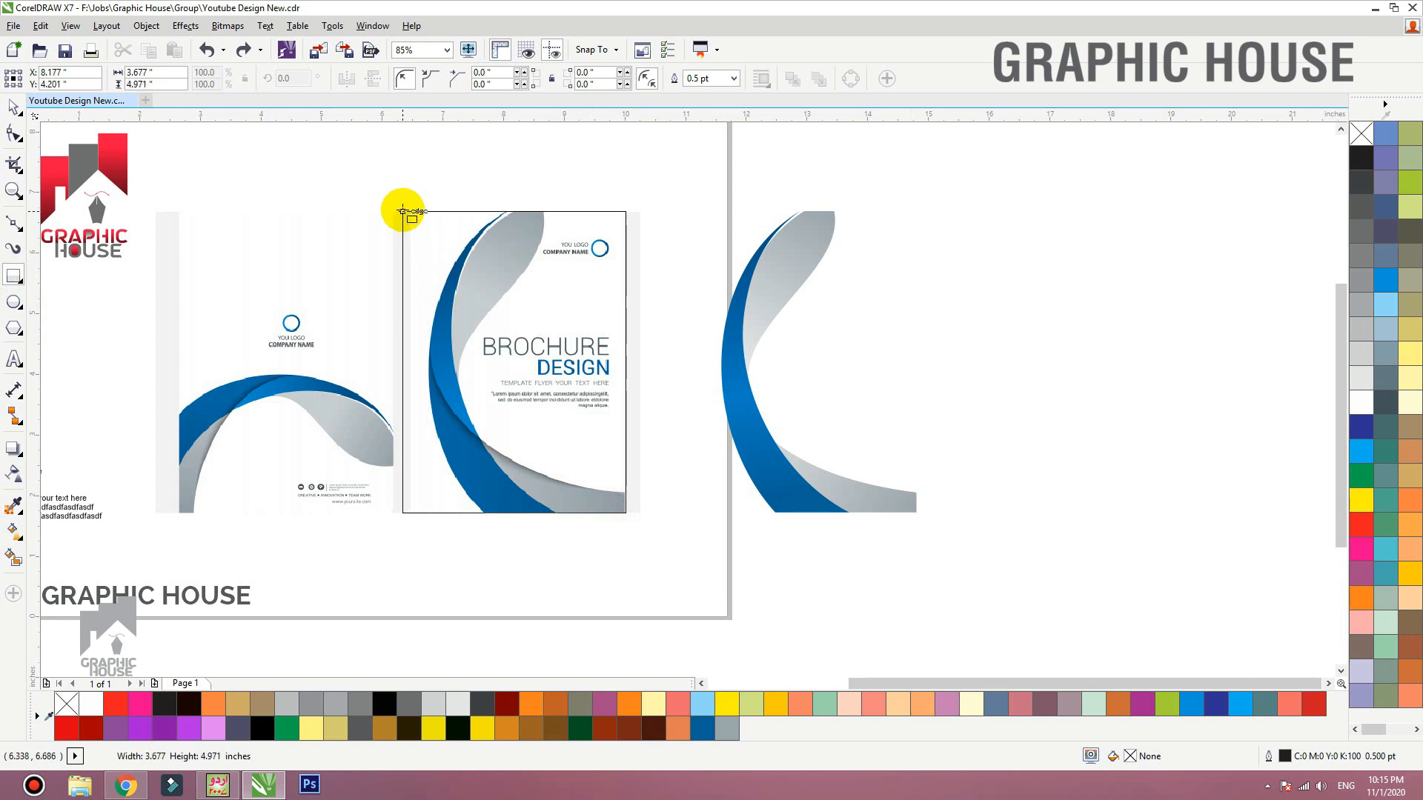
{"action": "key", "text": "space"}
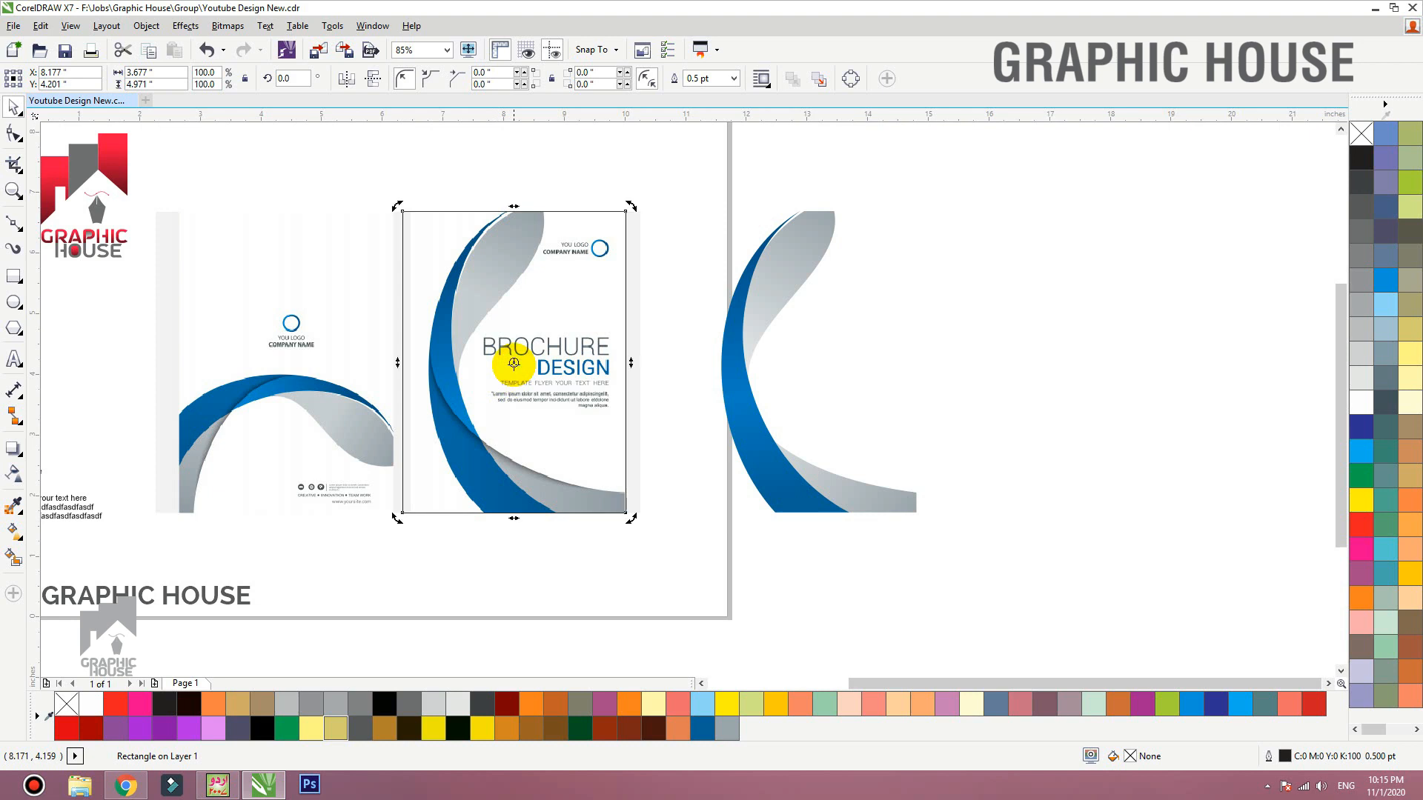
{"action": "left_click_drag", "start_coordinate": [514, 381], "coordinate": [991, 362]}
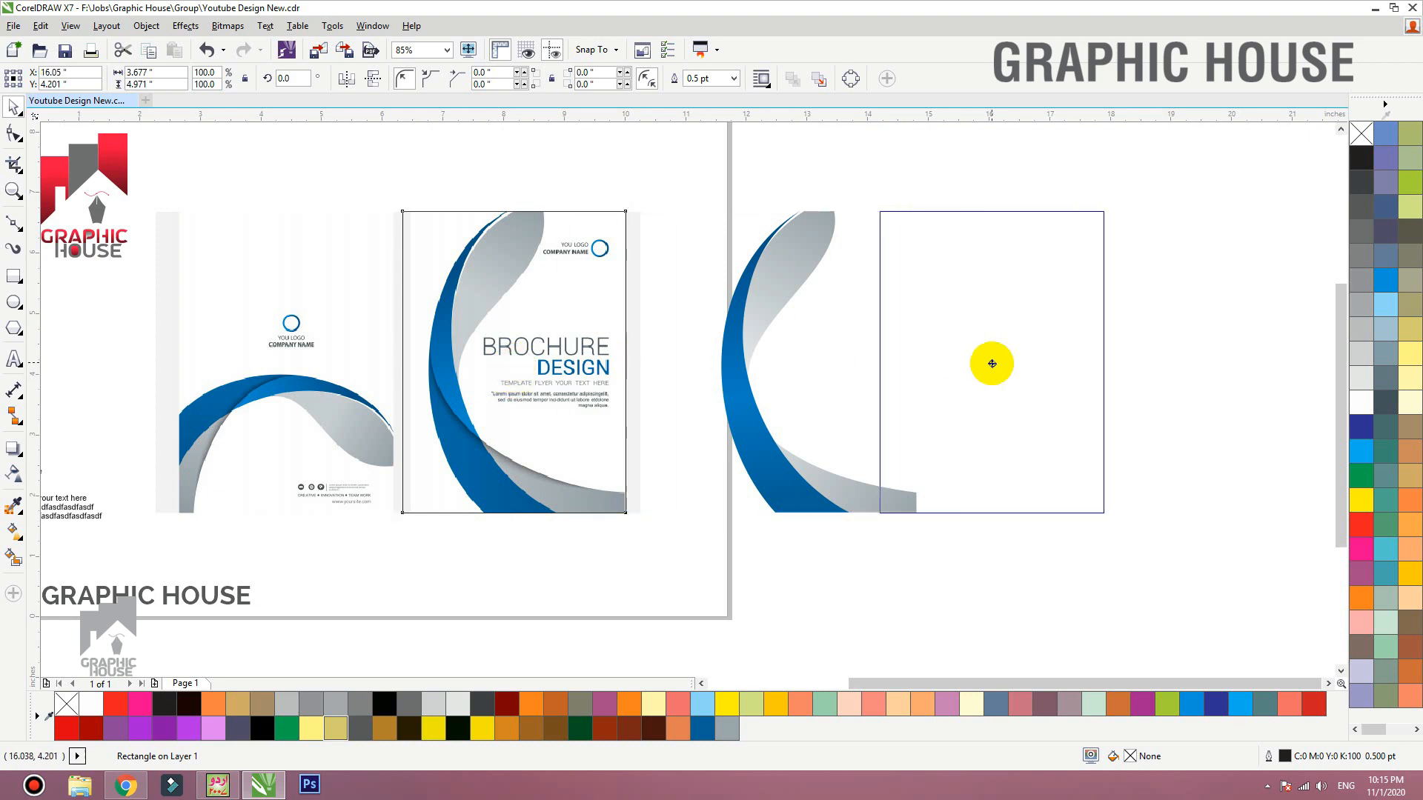
Step: Place the group of traced shapes inside the rectangle, flush with its right edge and aligned to its top and bottom
{"action": "left_click", "coordinate": [811, 241]}
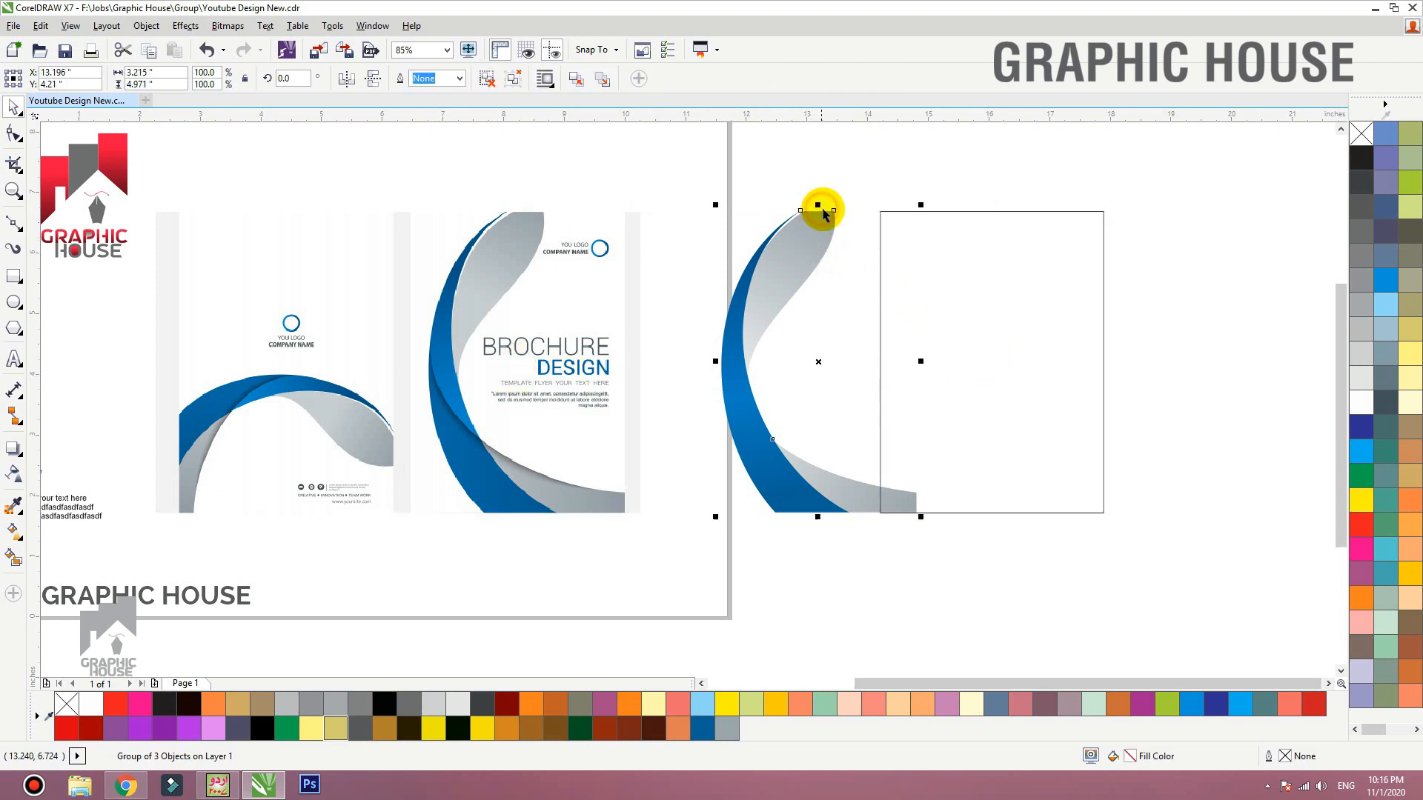
{"action": "left_click_drag", "start_coordinate": [820, 211], "coordinate": [1005, 218]}
{"action": "left_click", "coordinate": [1103, 310], "text": "shift"}
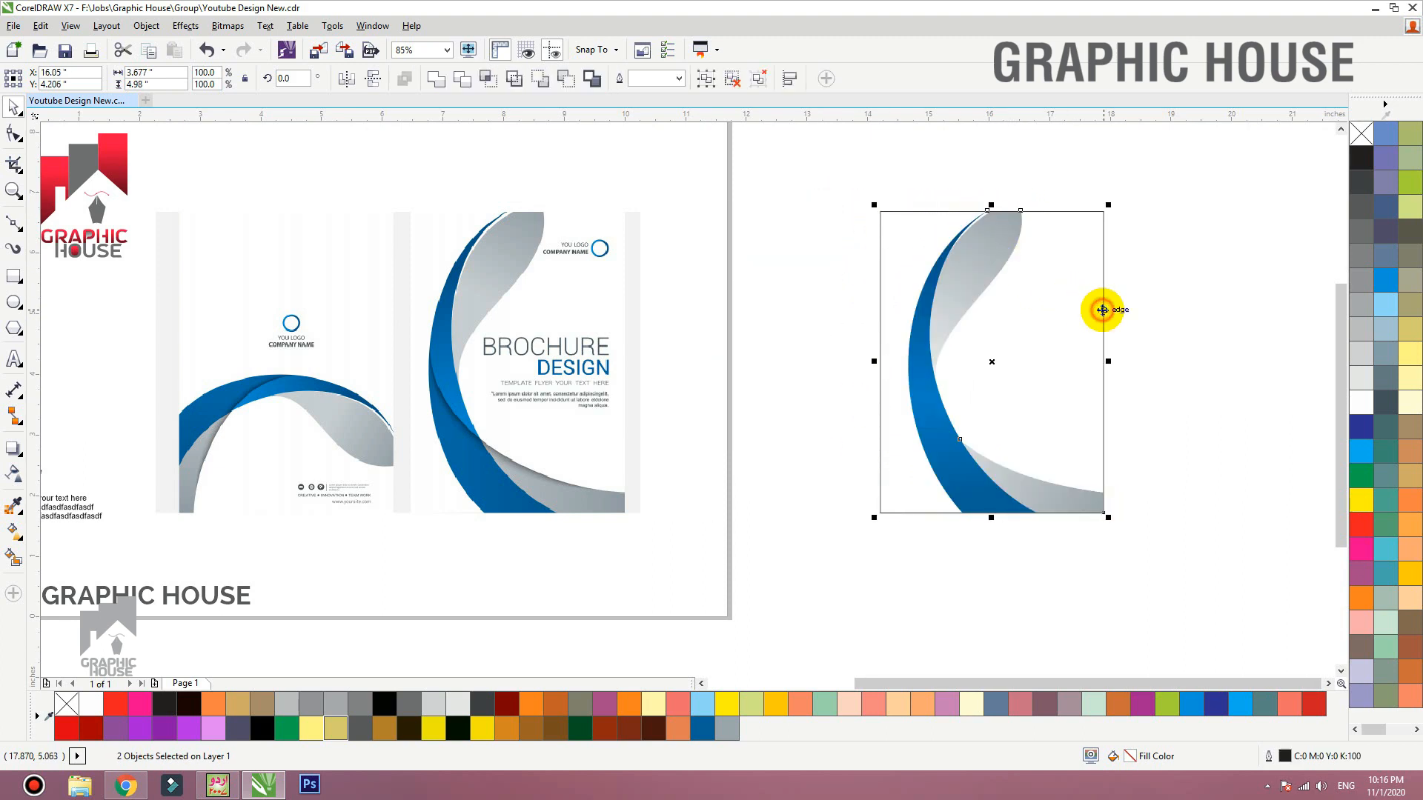
{"action": "left_click", "coordinate": [1141, 298]}
{"action": "left_click_drag", "start_coordinate": [966, 271], "coordinate": [987, 286]}
{"action": "key", "text": "ctrl+z"}
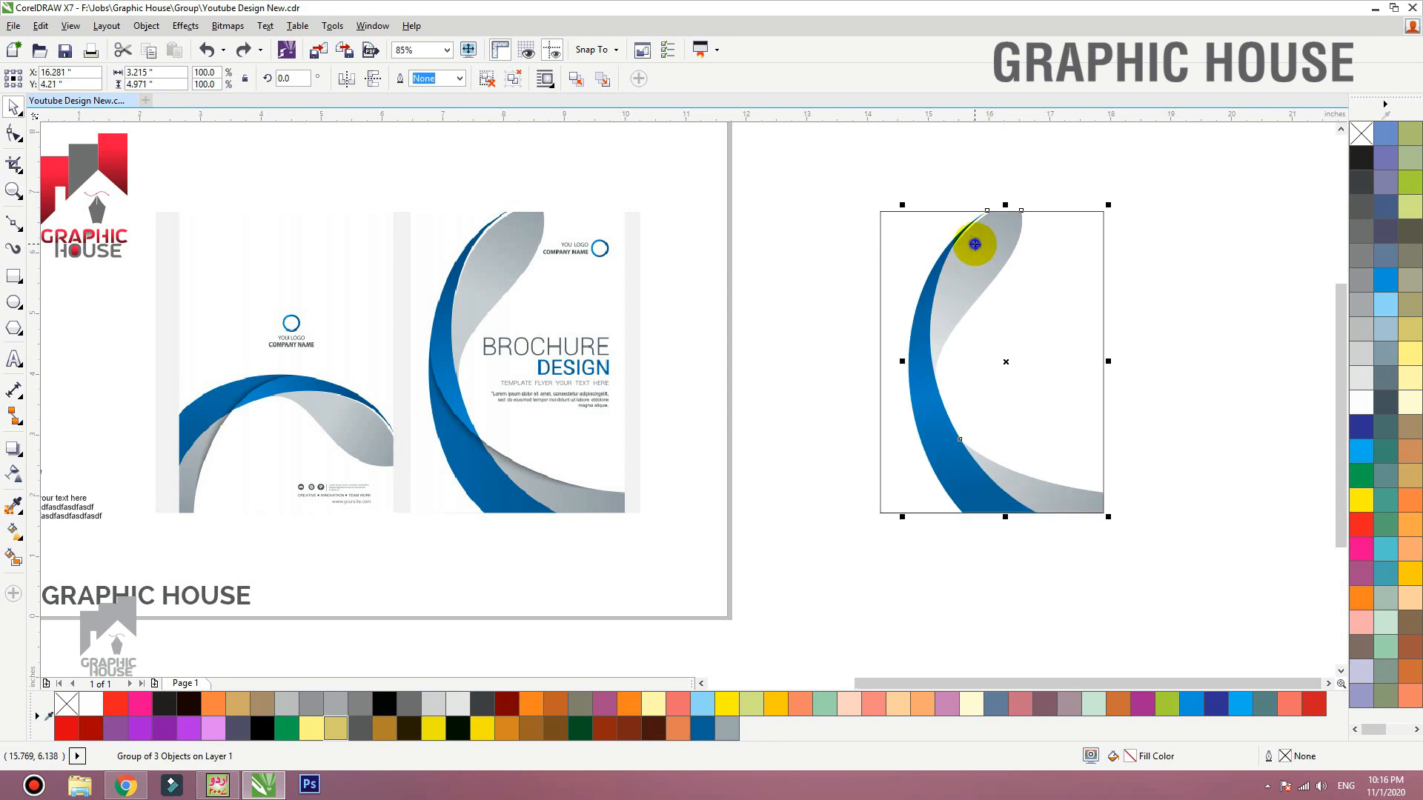
Step: PowerClip the group of traced shapes inside the rectangle
{"action": "right_click", "coordinate": [975, 244]}
{"action": "left_click", "coordinate": [1030, 255]}
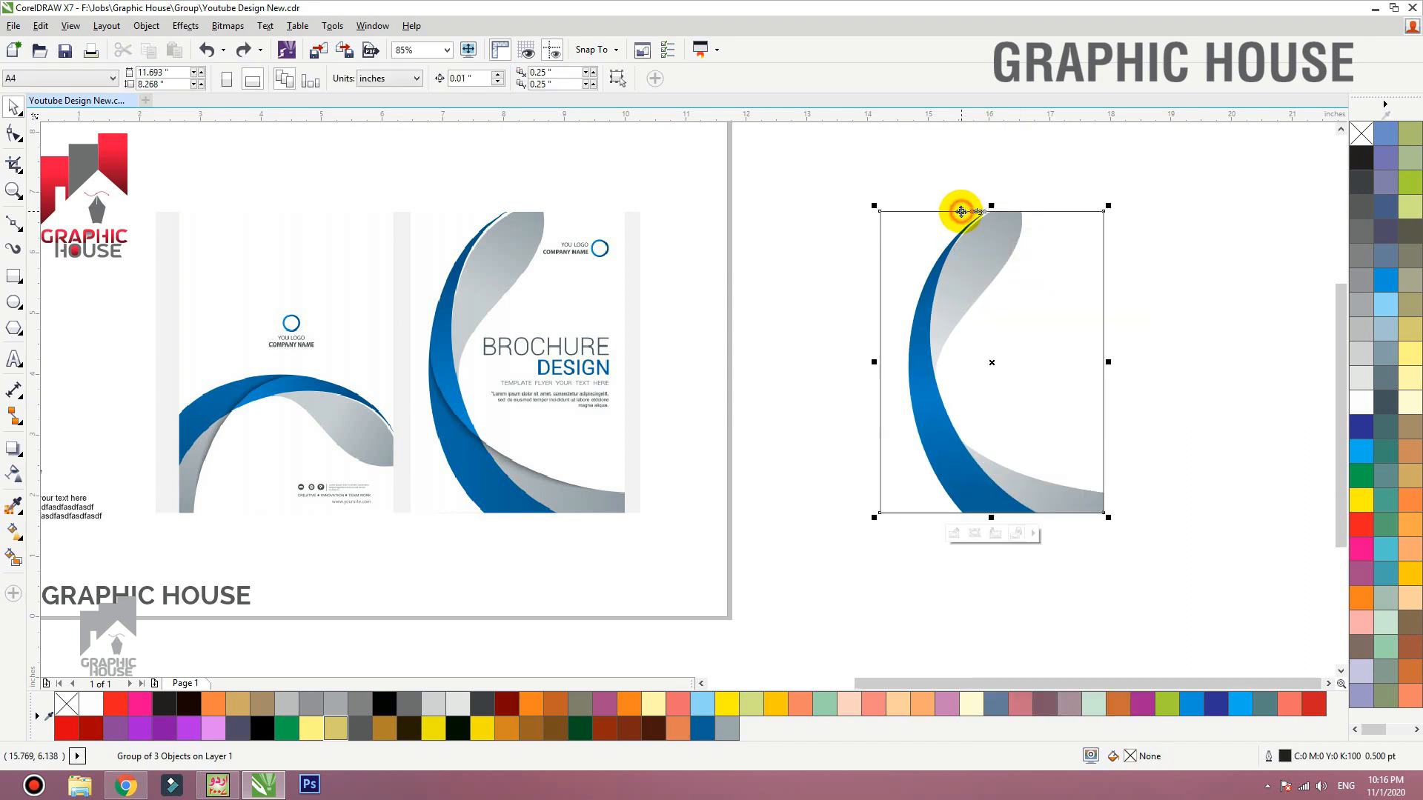
{"action": "left_click", "coordinate": [961, 212]}
Step: Fill the clipped cover rectangle with white and move it next to the reference bitmap
{"action": "left_click_drag", "start_coordinate": [958, 314], "coordinate": [788, 322]}
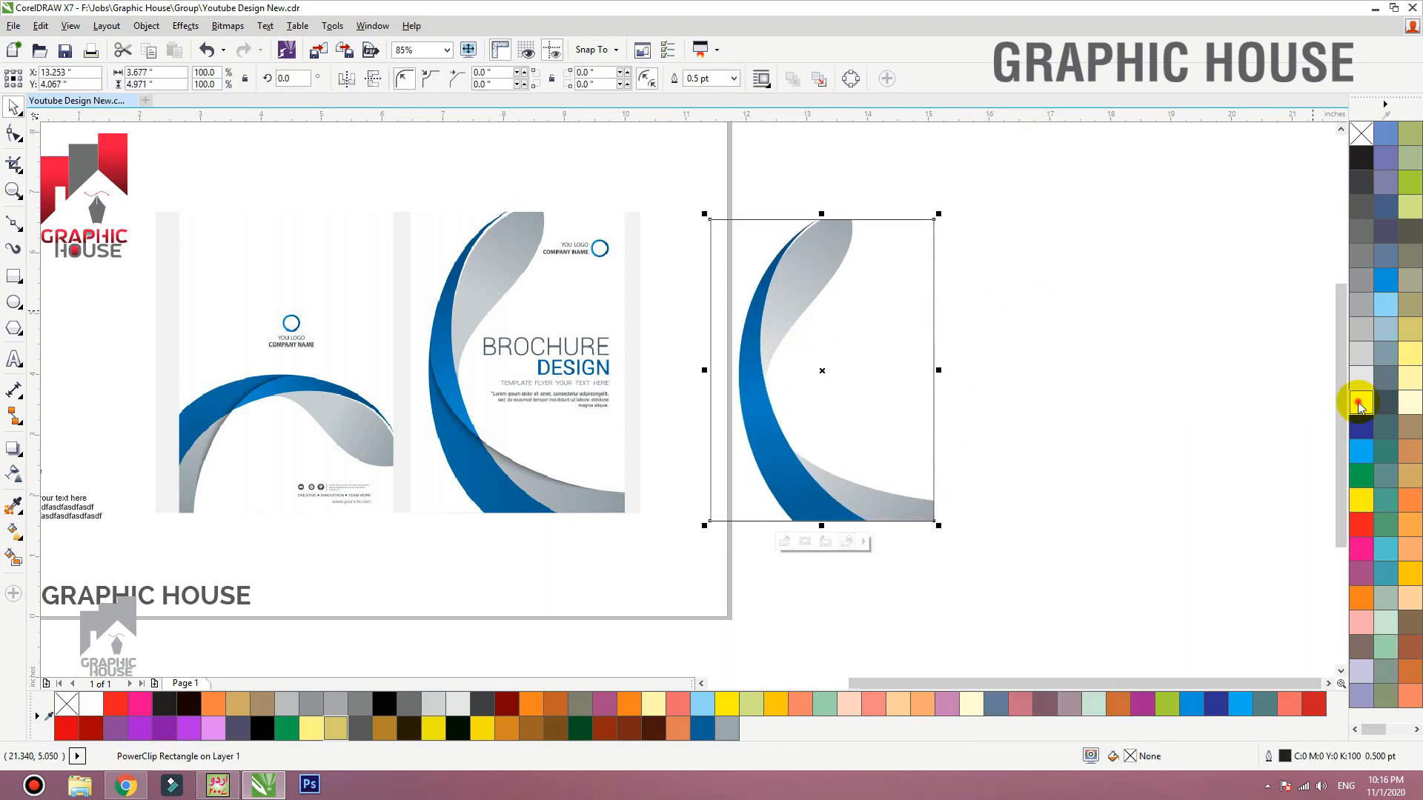
{"action": "left_click_drag", "start_coordinate": [762, 381], "coordinate": [689, 392]}
{"action": "left_click", "coordinate": [546, 387]}
Step: Move the placeholder text block from the page's left side to the blank area right of the new cover
{"action": "left_click", "coordinate": [69, 501]}
{"action": "left_click_drag", "start_coordinate": [69, 502], "coordinate": [1025, 391]}
{"action": "key", "text": "F2"}
{"action": "left_click_drag", "start_coordinate": [1163, 160], "coordinate": [497, 540]}
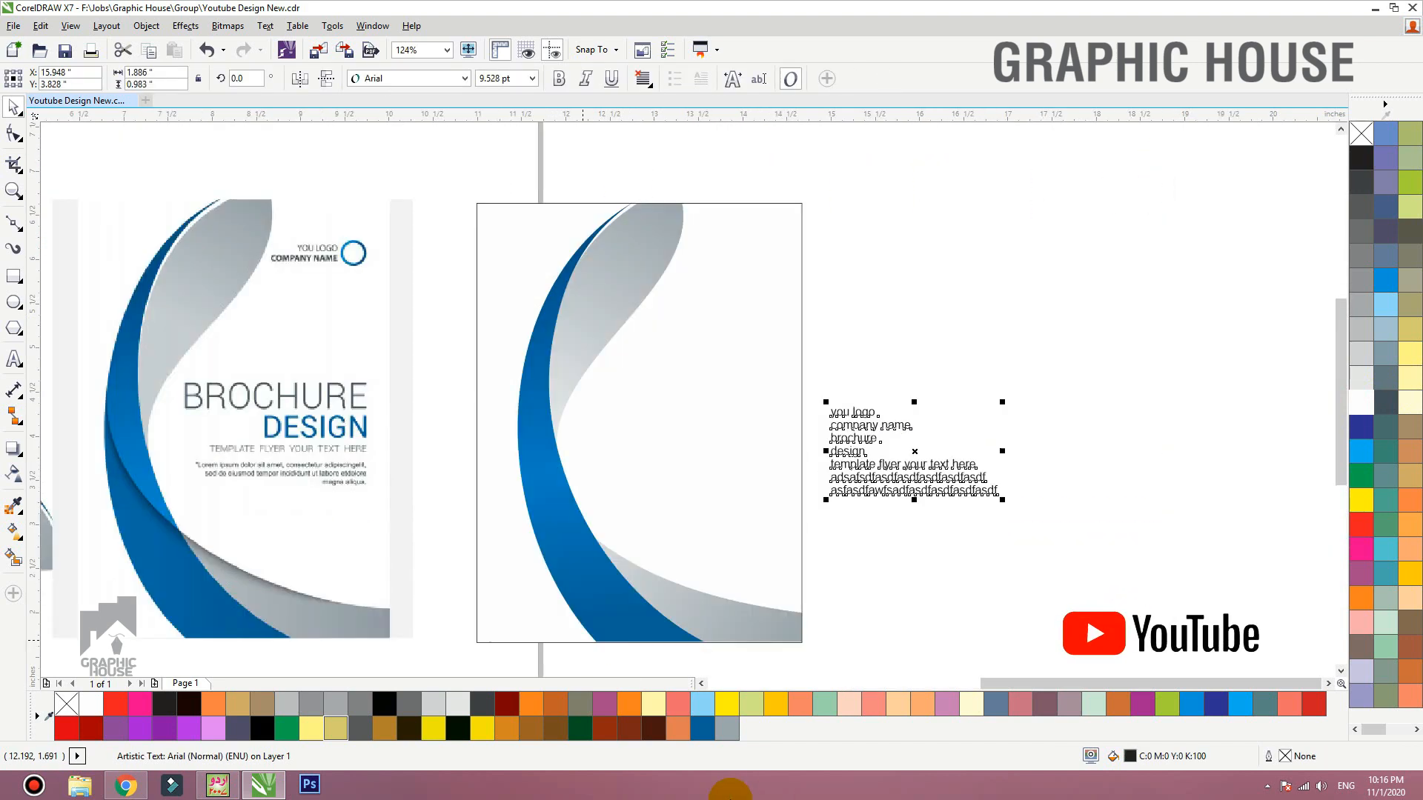
Step: Change the case of the placeholder text block to Title Case
{"action": "left_click", "coordinate": [261, 28]}
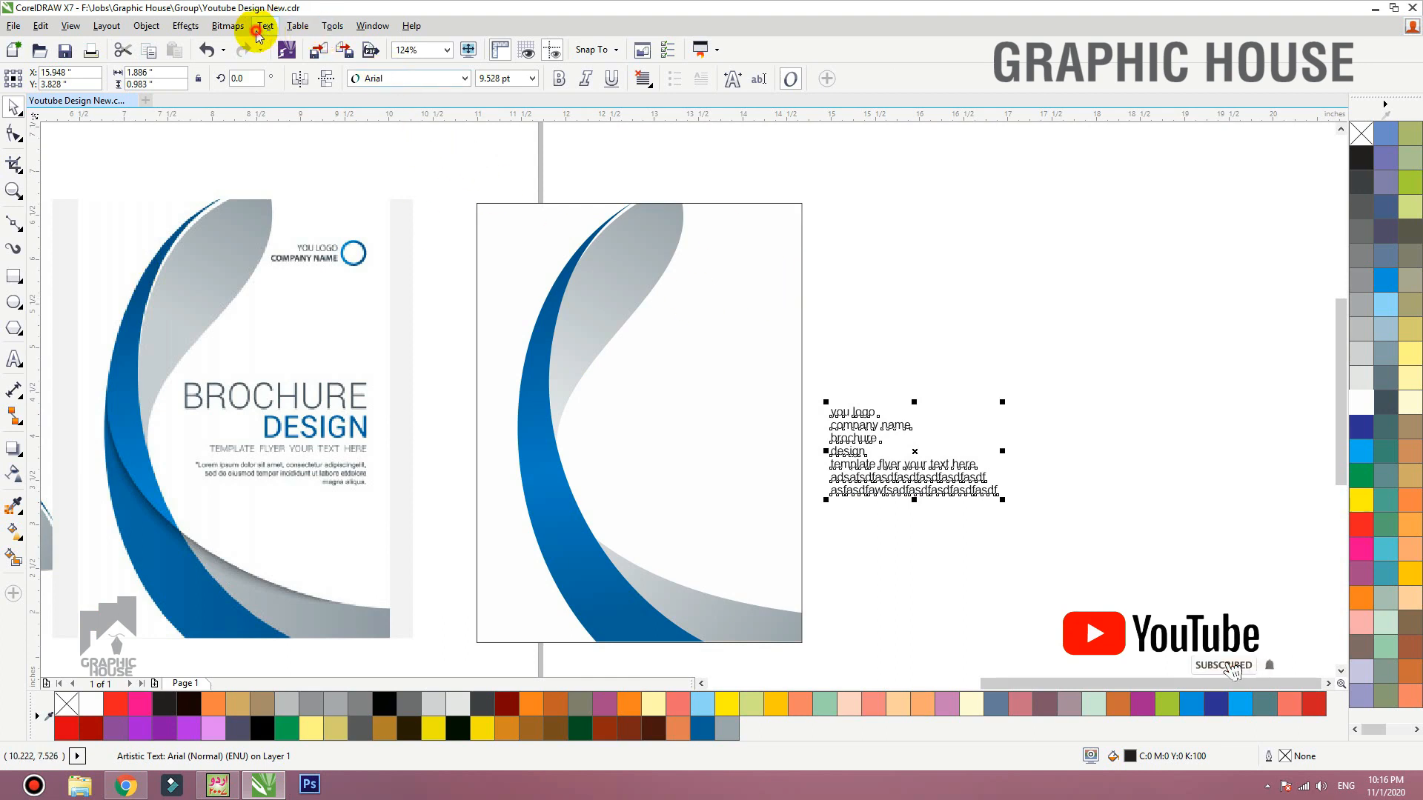
{"action": "left_click", "coordinate": [320, 499]}
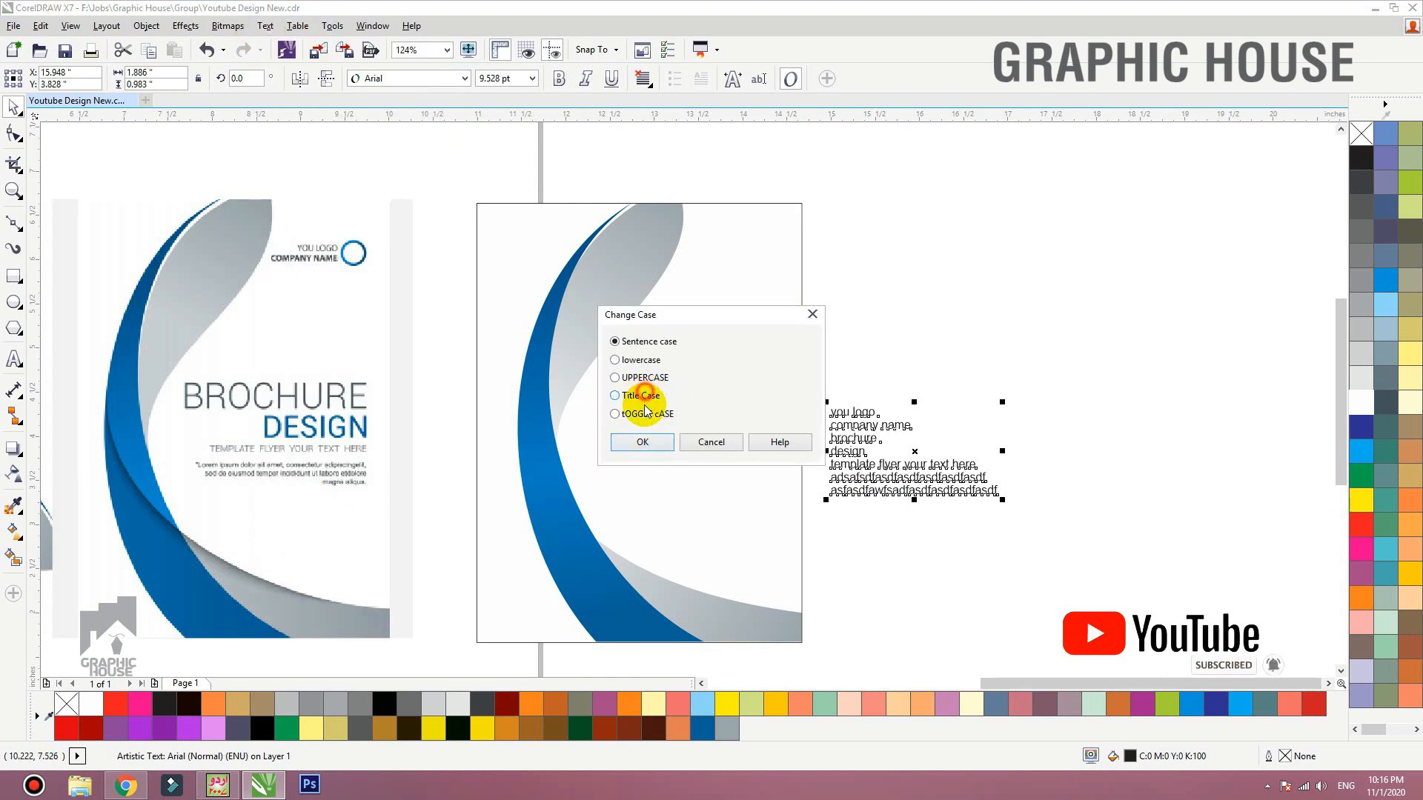
{"action": "left_click", "coordinate": [638, 442]}
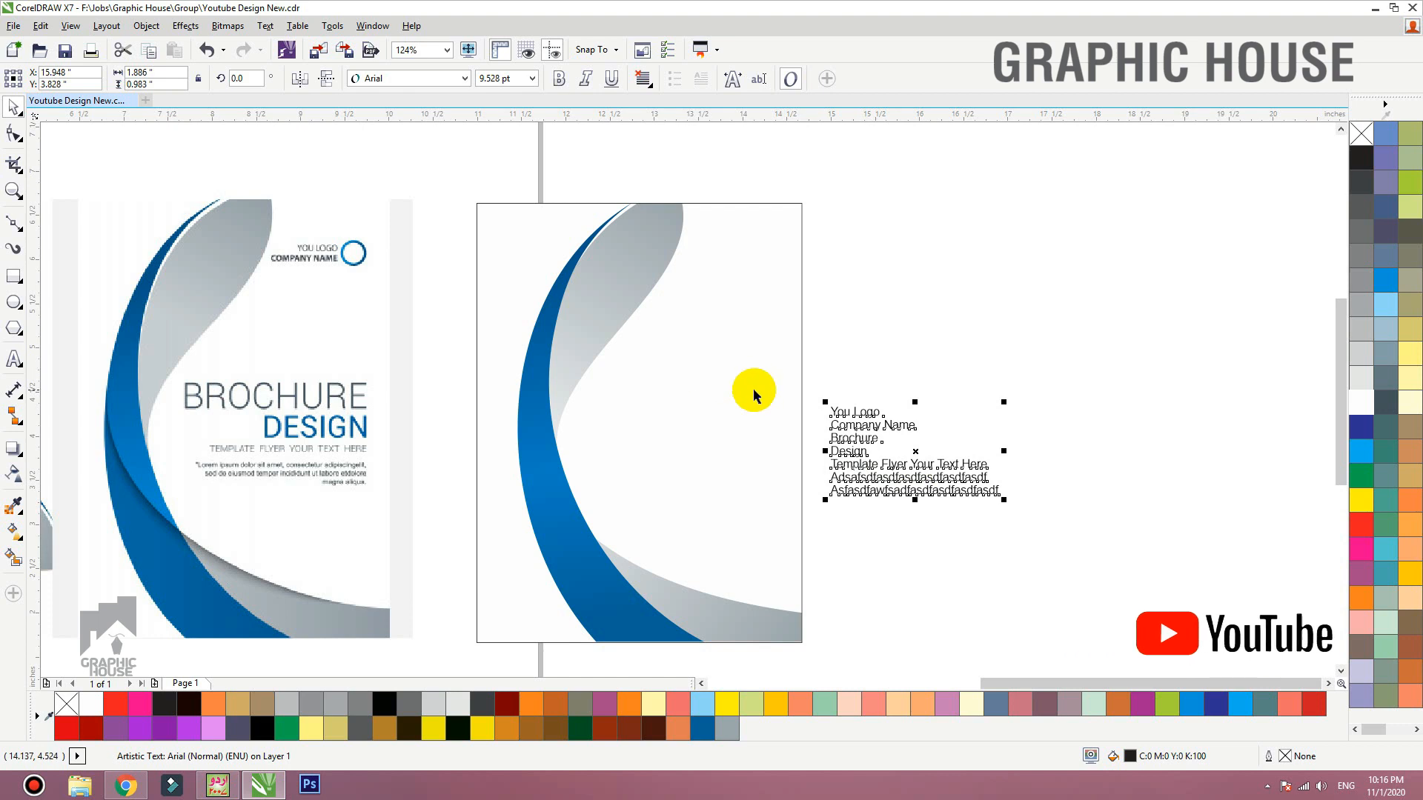
Step: Break the text block apart into separate lines and move the centered logo and company name lines above the others
{"action": "key", "text": "ctrl+k"}
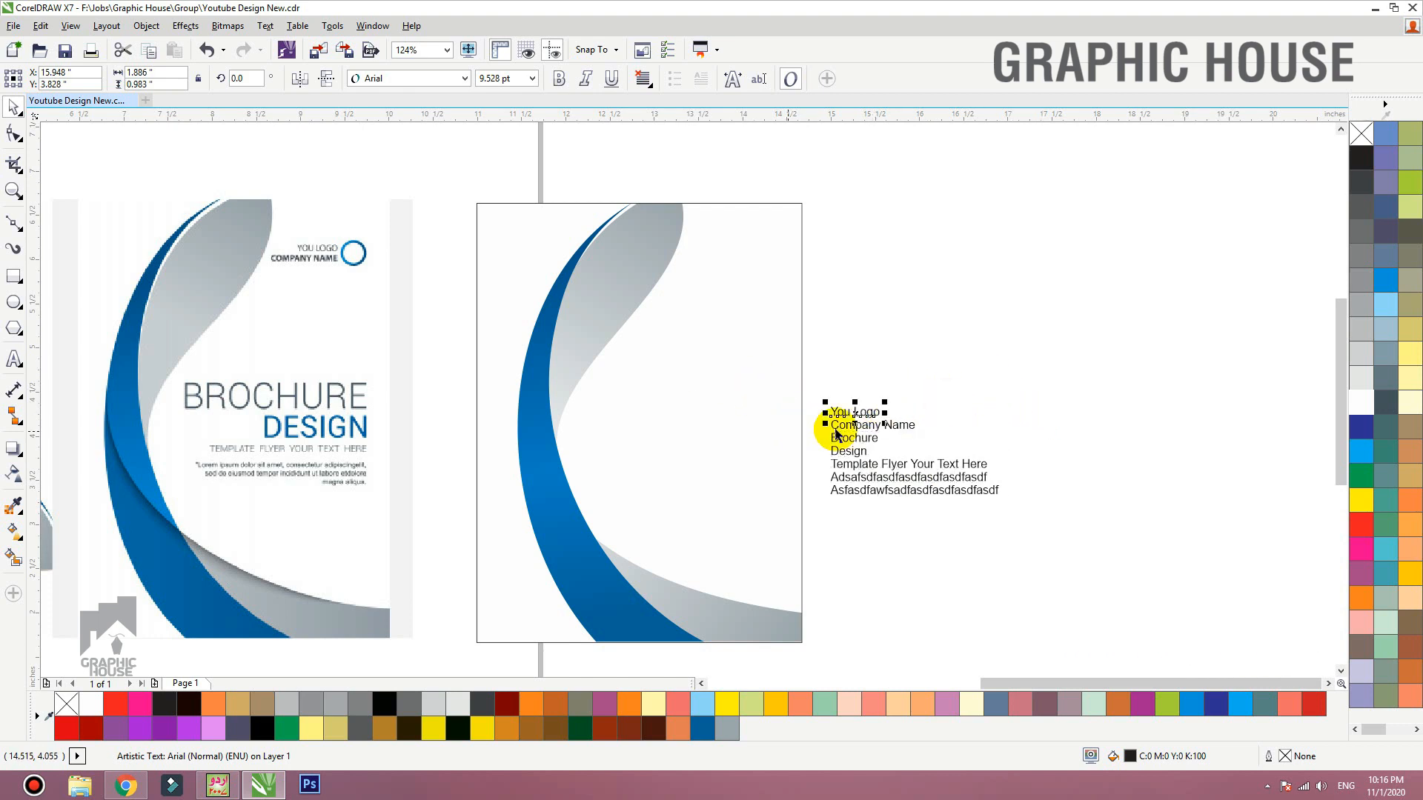
{"action": "left_click_drag", "start_coordinate": [860, 426], "coordinate": [877, 378]}
Step: Set the font of all seven text lines to Glass
{"action": "left_click_drag", "start_coordinate": [1069, 327], "coordinate": [797, 556]}
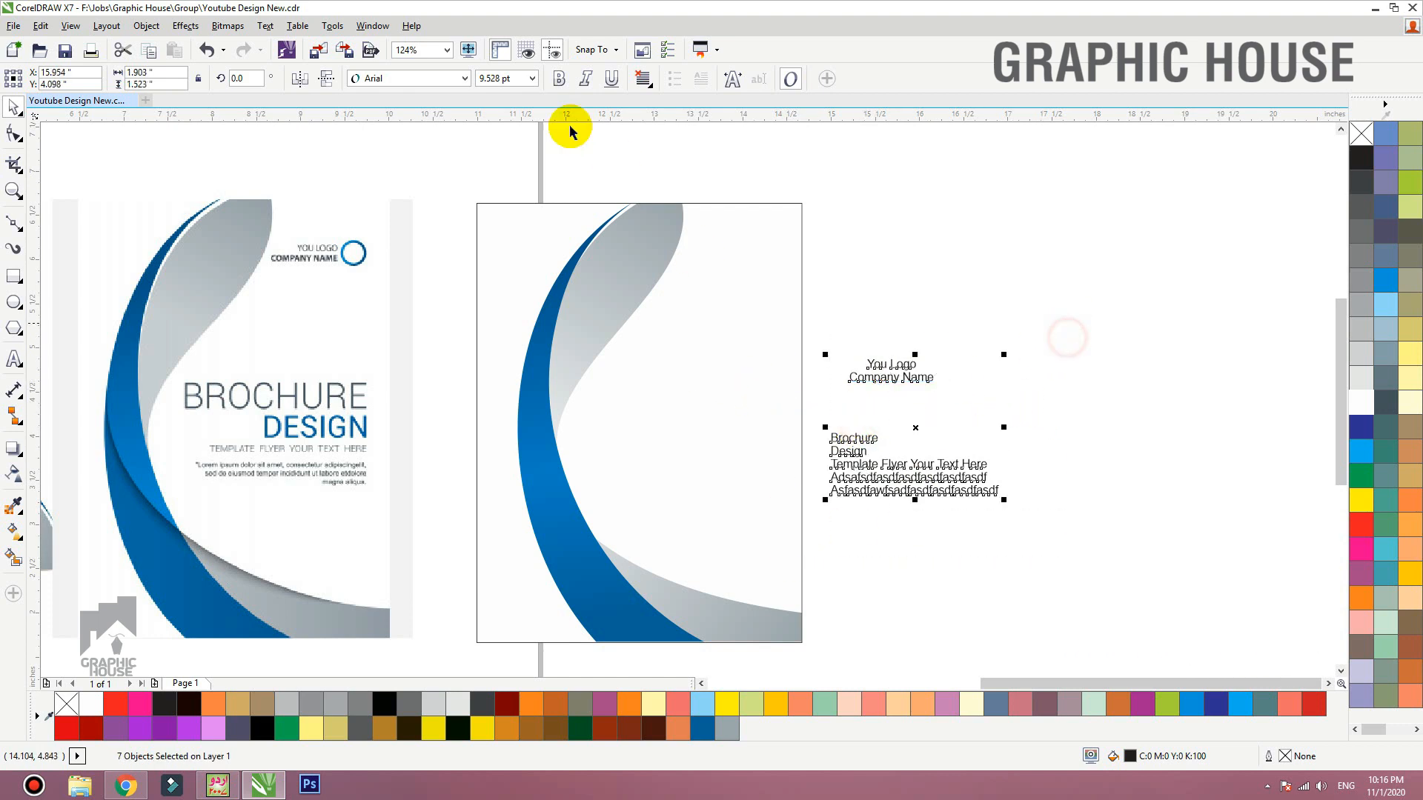
{"action": "left_click", "coordinate": [410, 80]}
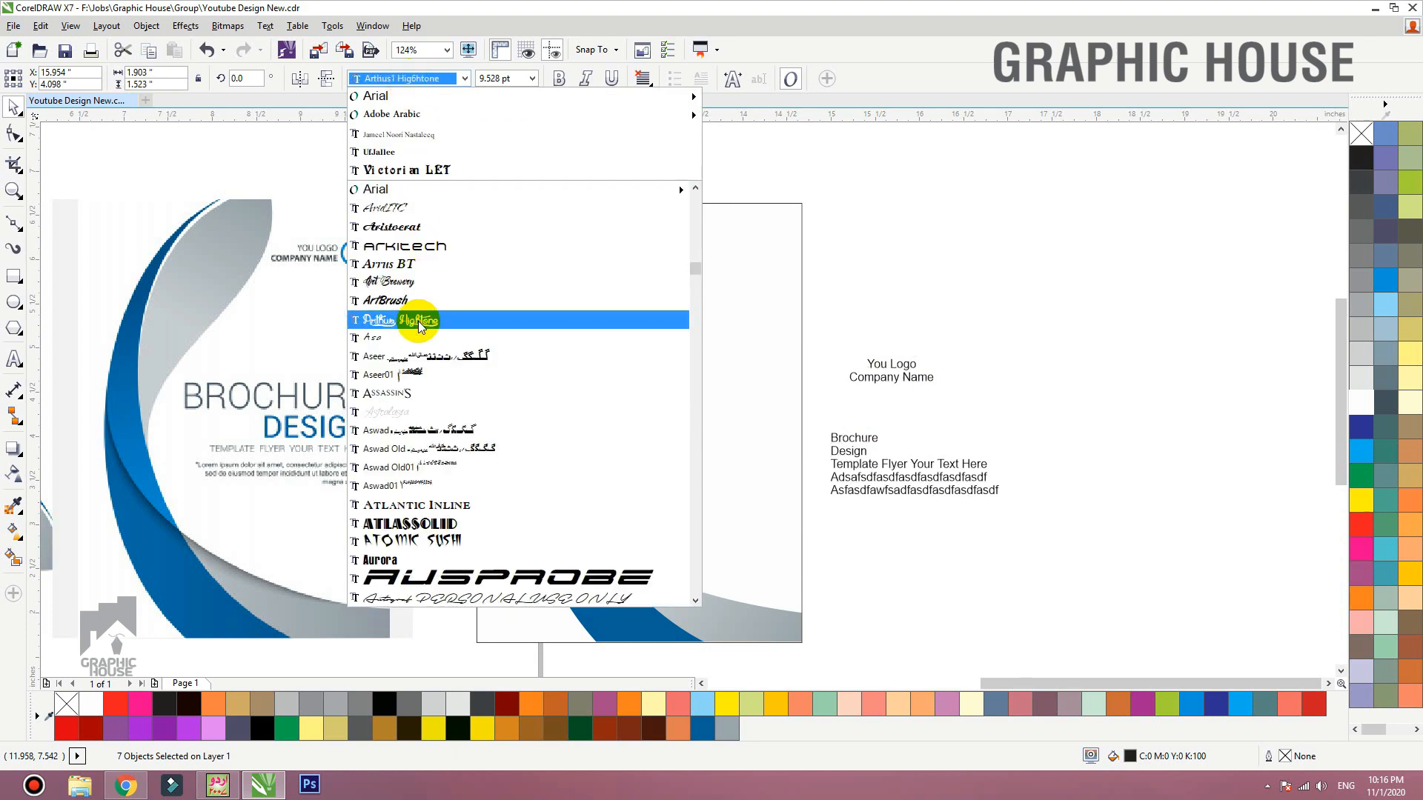
{"action": "type", "text": "G"}
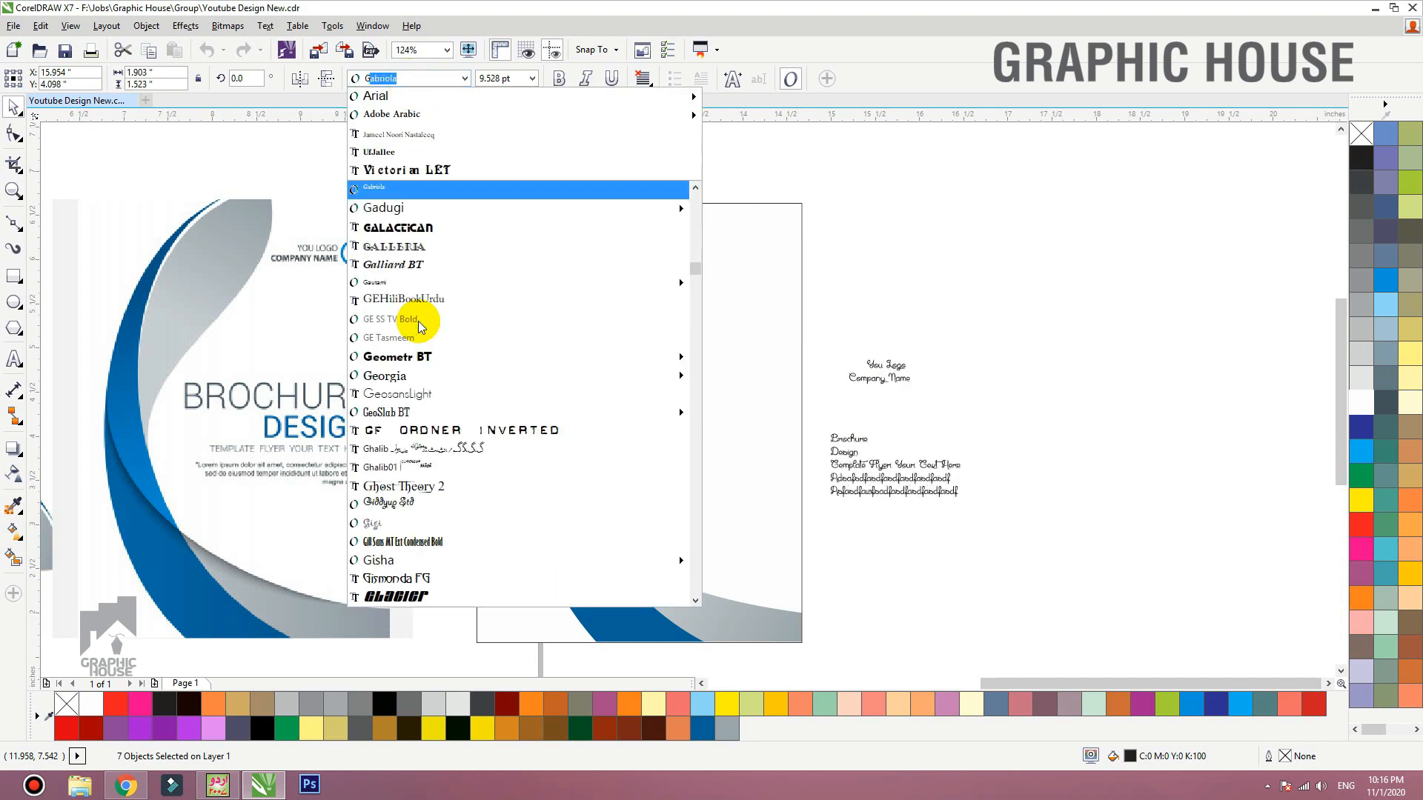
{"action": "type", "text": "l"}
{"action": "left_click", "coordinate": [407, 244]}
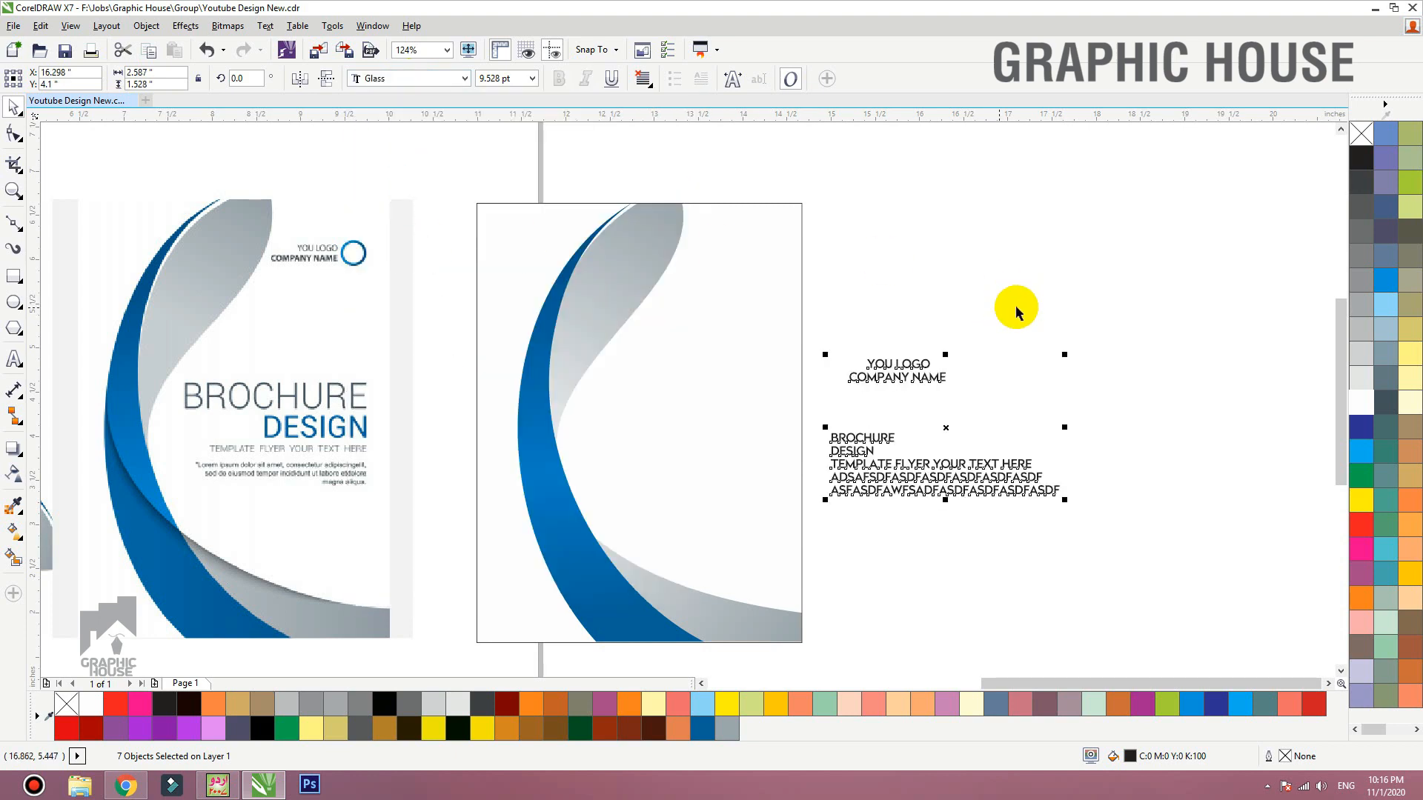
Step: Center the logo and company name lines on each other and place them in the new cover's upper right area
{"action": "left_click_drag", "start_coordinate": [1047, 319], "coordinate": [820, 430]}
{"action": "key", "text": "c"}
{"action": "left_click_drag", "start_coordinate": [889, 382], "coordinate": [718, 301]}
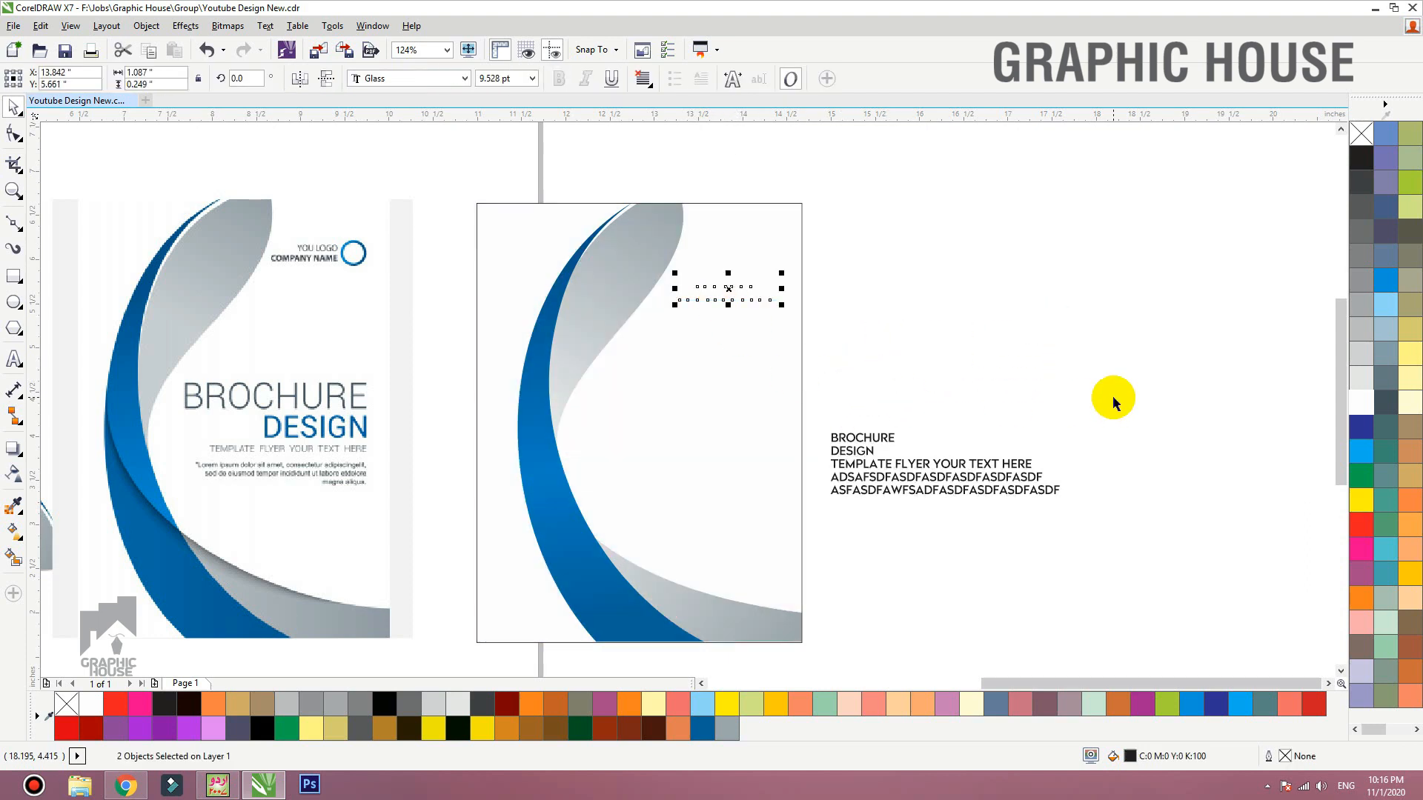
Step: Enlarge BROCHURE and DESIGN to about 23.8 pt, right-align them, and place them at the middle right of the new cover
{"action": "left_click", "coordinate": [878, 438]}
{"action": "left_click_drag", "start_coordinate": [886, 437], "coordinate": [748, 411]}
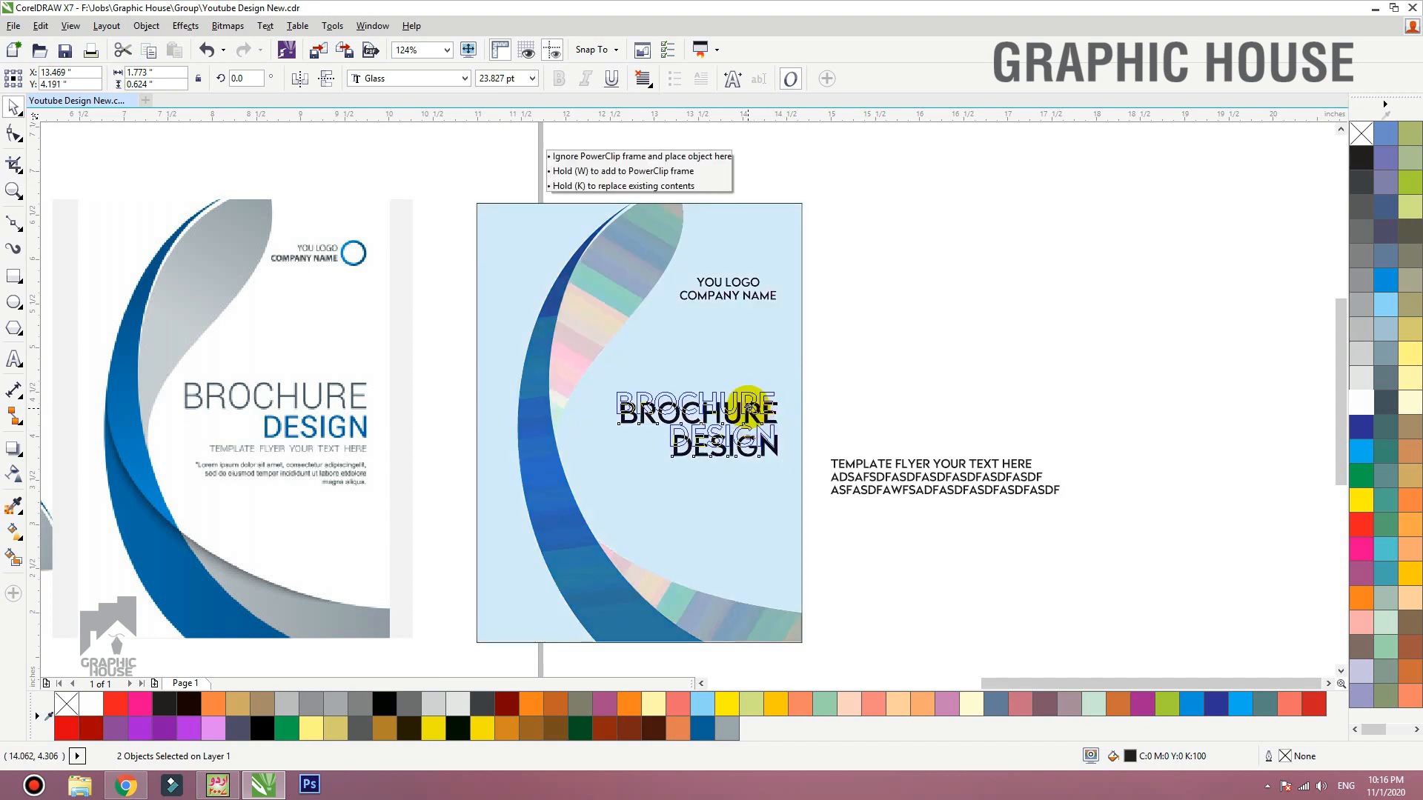
{"action": "left_click", "coordinate": [1028, 405]}
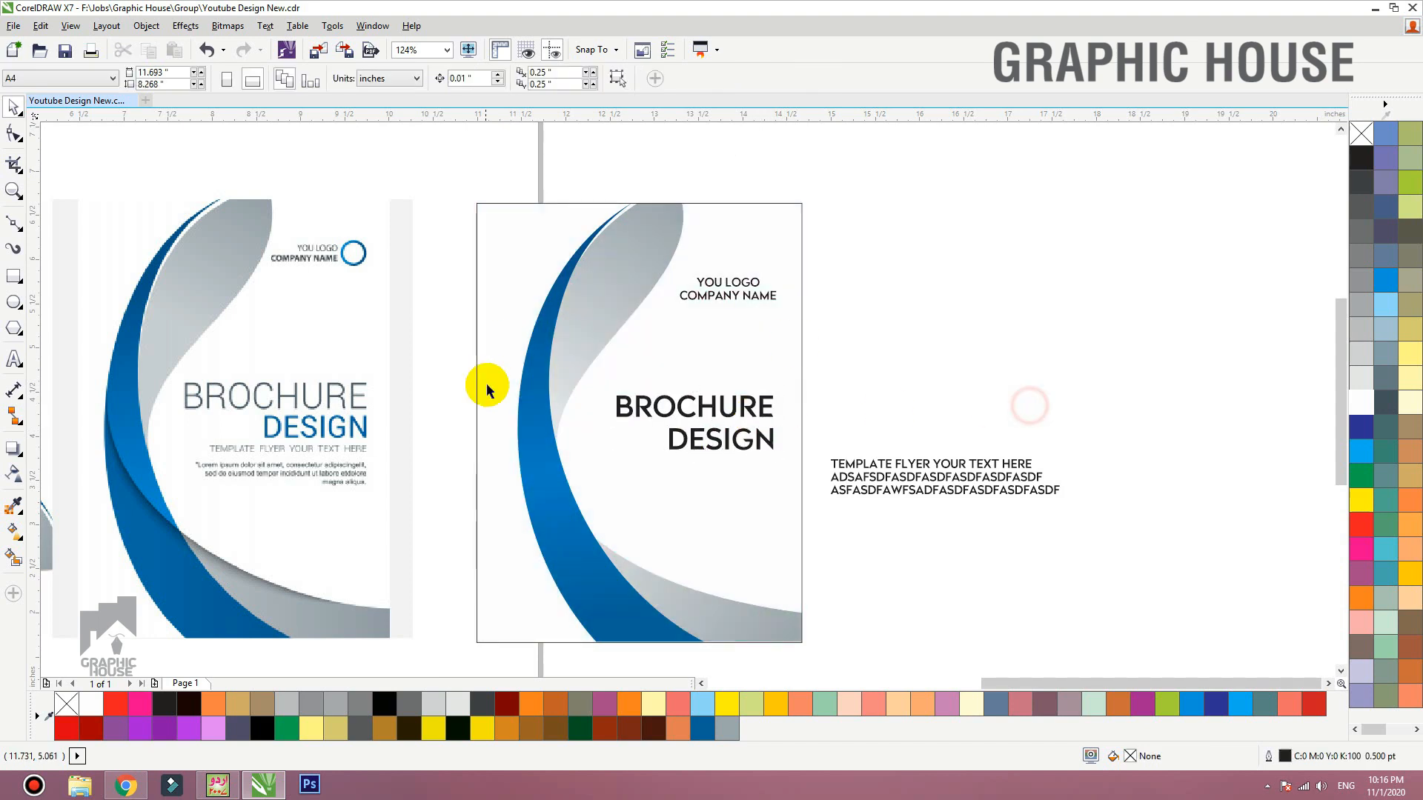
Step: Color the word BROCHURE 50% black gray and the word DESIGN dark blue #006198
{"action": "left_click", "coordinate": [716, 412]}
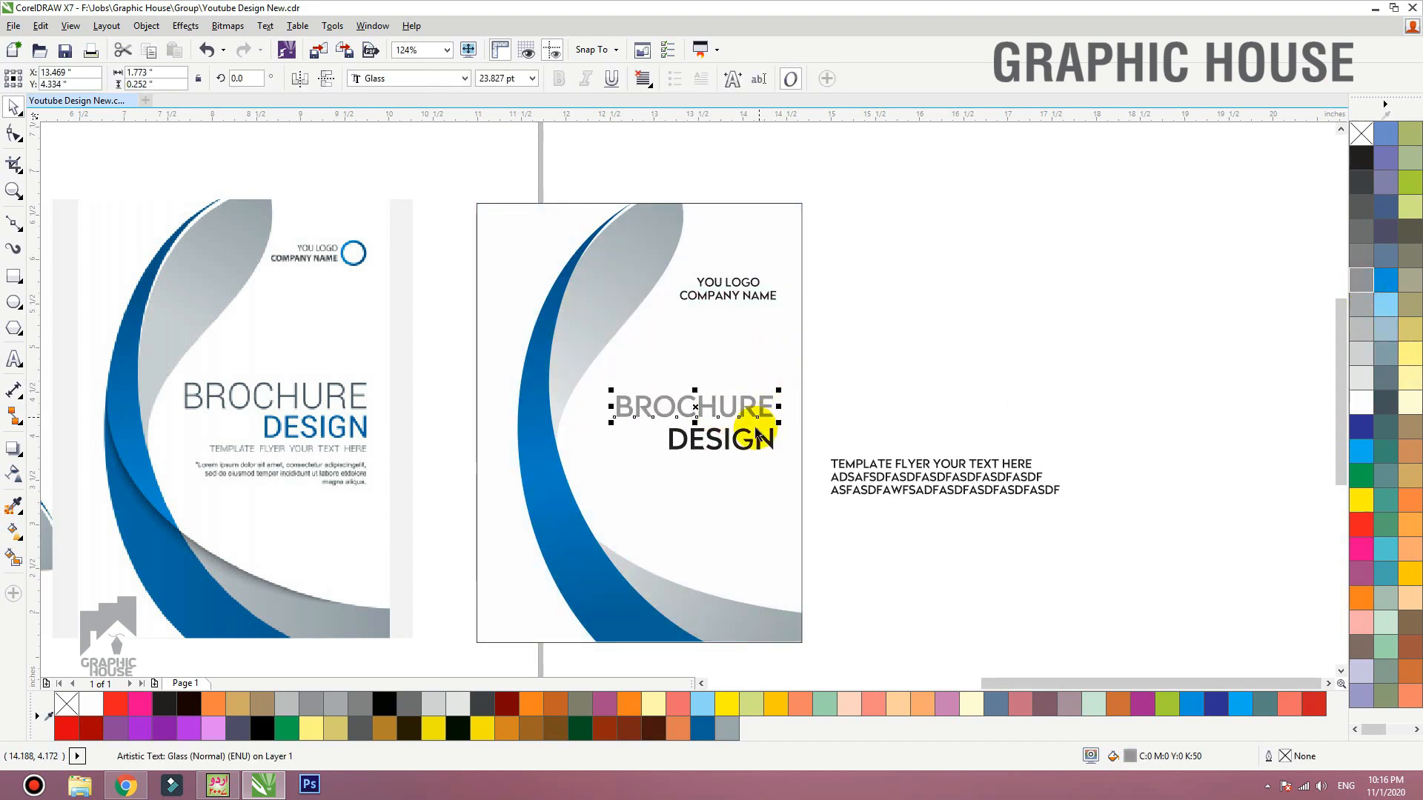
{"action": "left_click", "coordinate": [702, 728]}
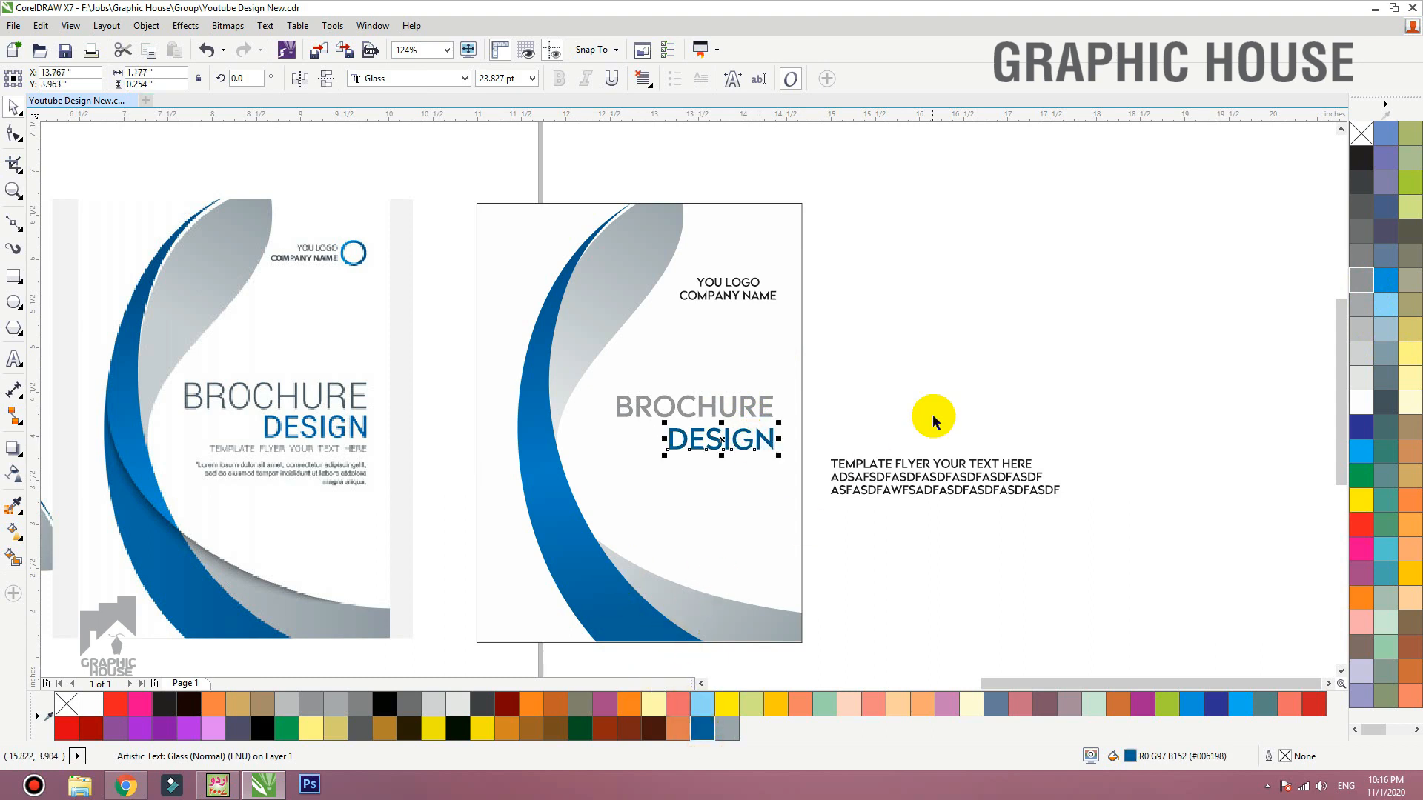
Step: Enlarge the words BROCHURE and DESIGN together to about 1.97 in wide, extending them toward the cover's blue curve
{"action": "left_click_drag", "start_coordinate": [867, 356], "coordinate": [589, 492]}
{"action": "left_click_drag", "start_coordinate": [688, 458], "coordinate": [593, 471]}
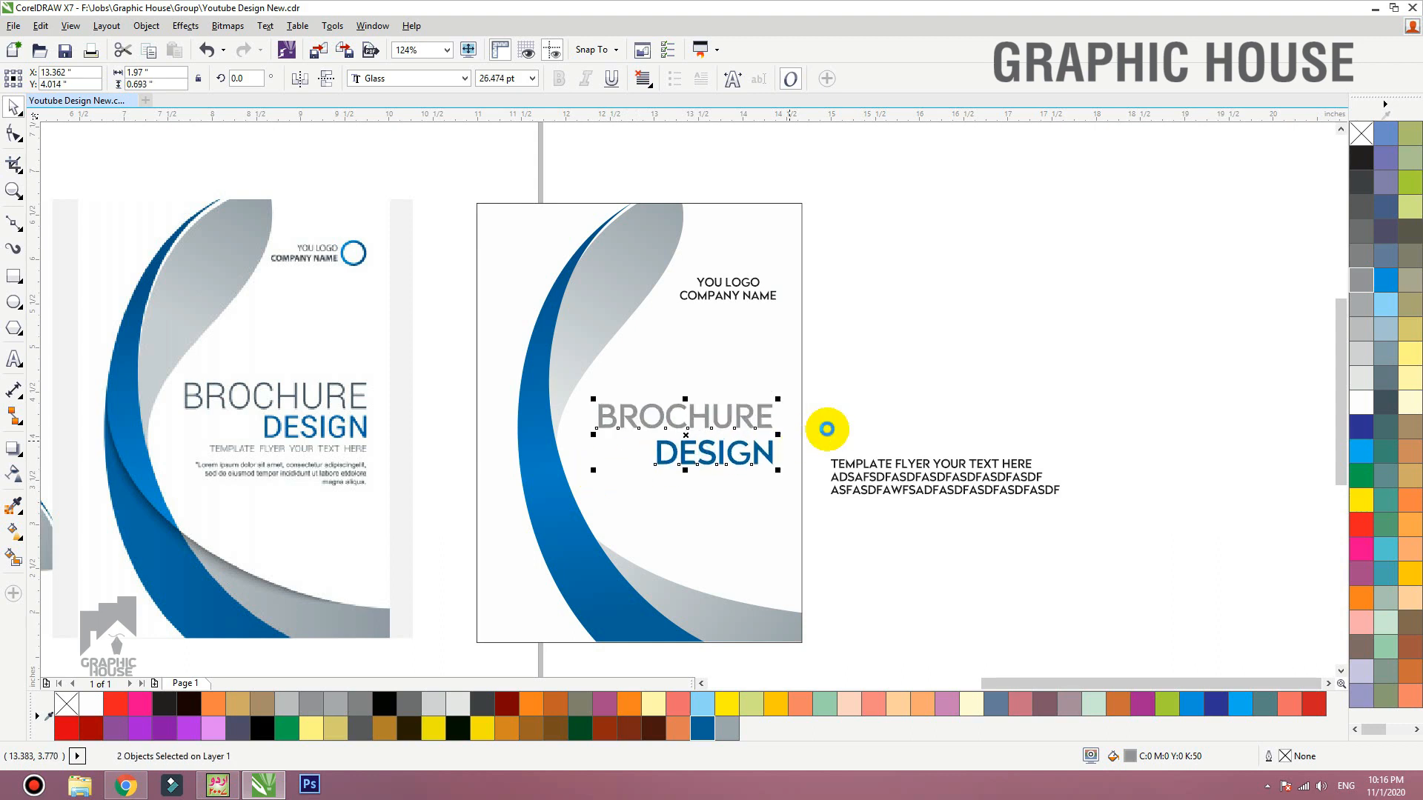
Step: Right-align the three small text lines and fit them as a group beneath DESIGN at about 1.95 in wide
{"action": "left_click_drag", "start_coordinate": [1149, 438], "coordinate": [813, 523]}
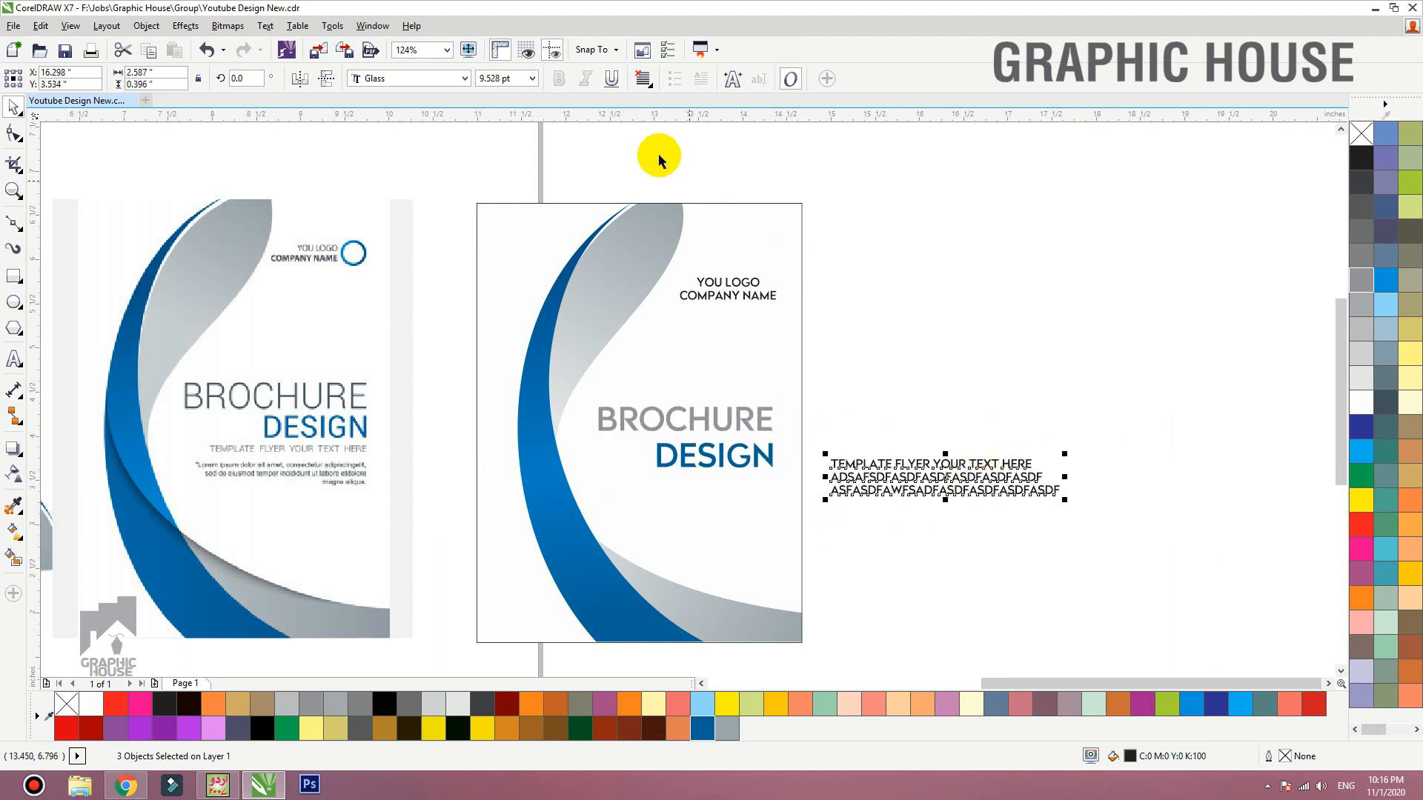
{"action": "left_click", "coordinate": [643, 79]}
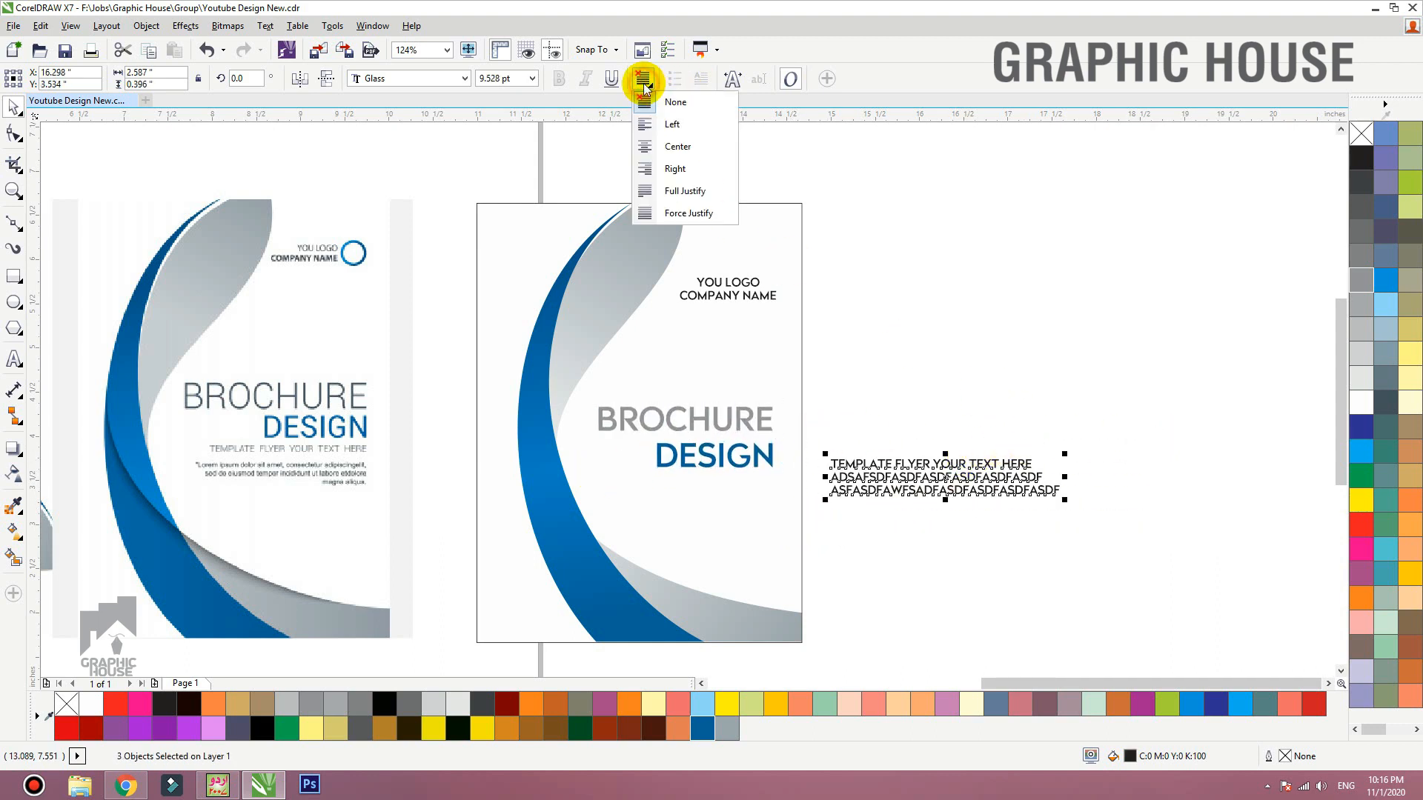
{"action": "left_click", "coordinate": [645, 169]}
{"action": "left_click_drag", "start_coordinate": [1026, 481], "coordinate": [766, 500]}
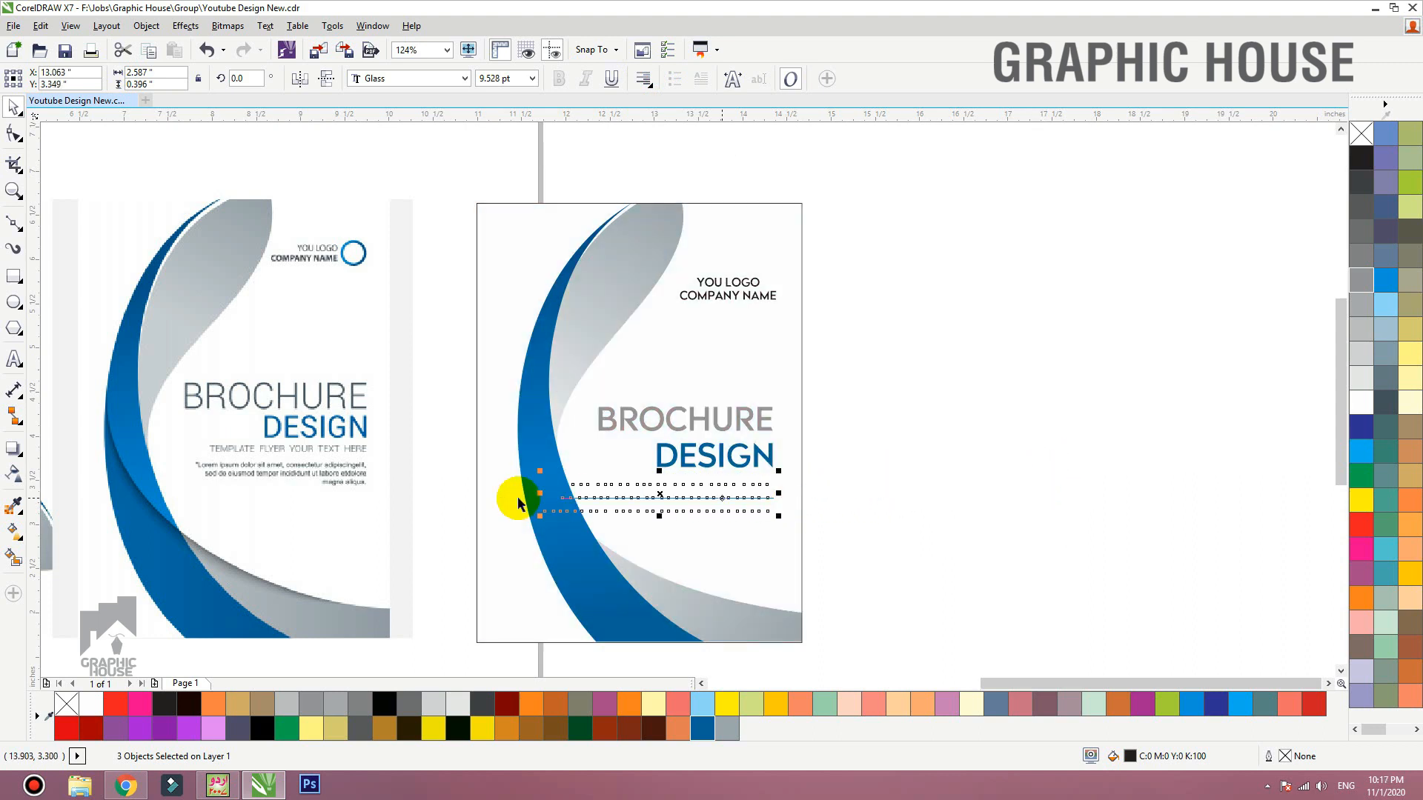
{"action": "key", "text": "ctrl+g"}
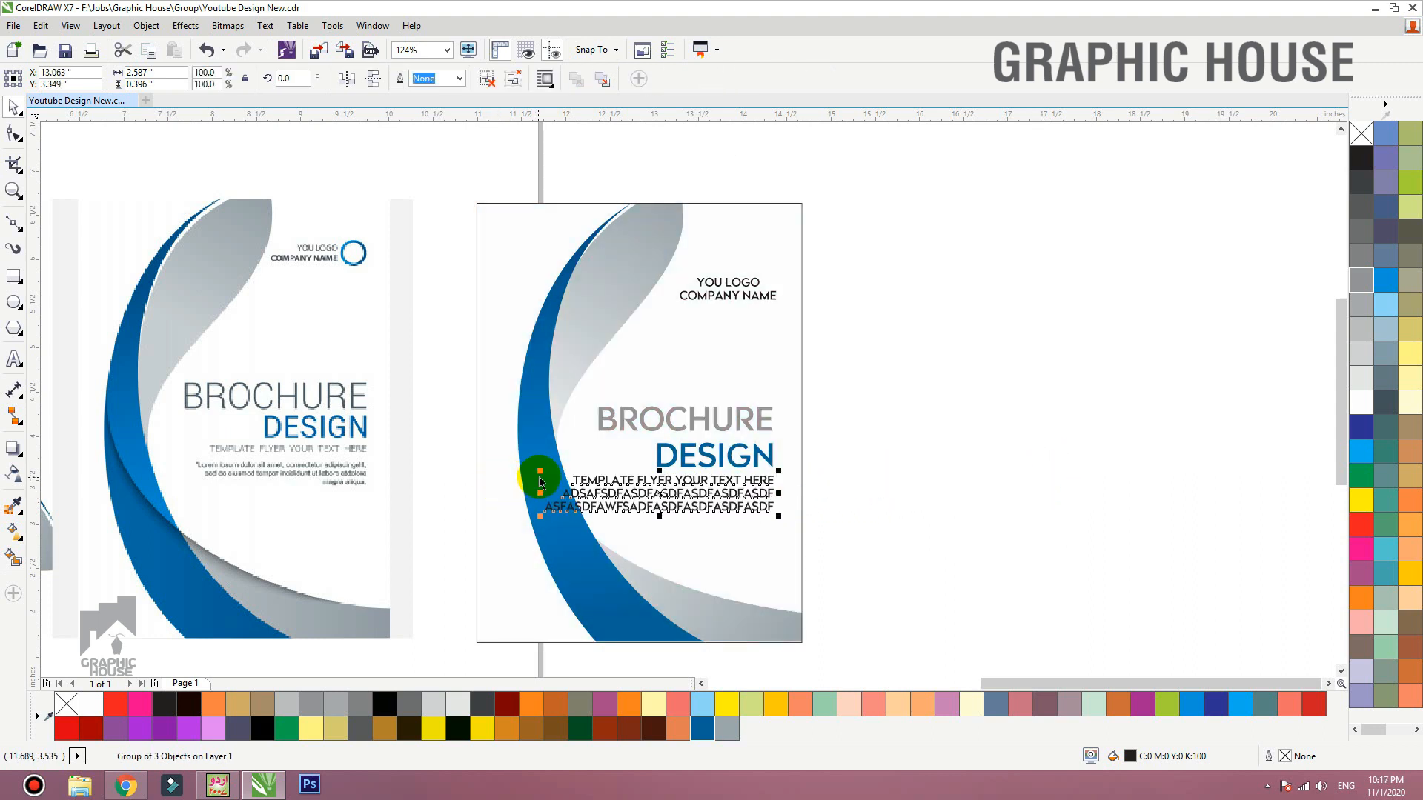
{"action": "mouse_move", "coordinate": [585, 467]}
{"action": "left_mouse_down"}
{"action": "mouse_move", "coordinate": [609, 466]}
{"action": "mouse_move", "coordinate": [596, 474]}
{"action": "left_mouse_up"}
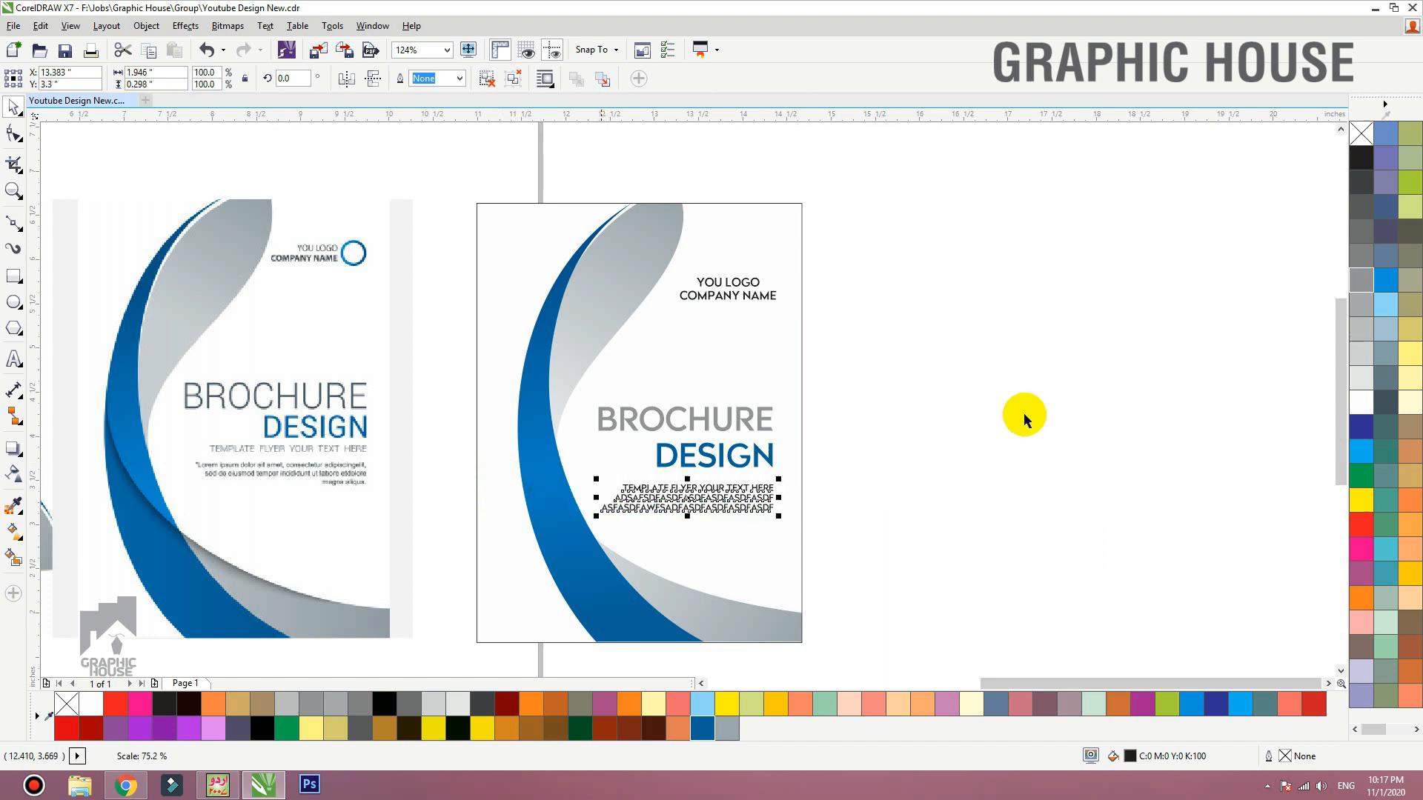
Step: Color the small-text group 50% black gray and nudge it up closer to DESIGN
{"action": "left_click", "coordinate": [1356, 282]}
{"action": "key", "text": "Up"}
{"action": "key", "text": "Up"}
{"action": "key", "text": "Up"}
{"action": "key", "text": "Up"}
{"action": "key", "text": "Up"}
{"action": "key", "text": "Up"}
{"action": "key", "text": "Up"}
{"action": "key", "text": "Up"}
{"action": "key", "text": "Up"}
{"action": "left_click_drag", "start_coordinate": [903, 368], "coordinate": [499, 523]}
Step: Draw a circle about 0.27 in across above the YOU LOGO line on the new cover
{"action": "left_click", "coordinate": [16, 304]}
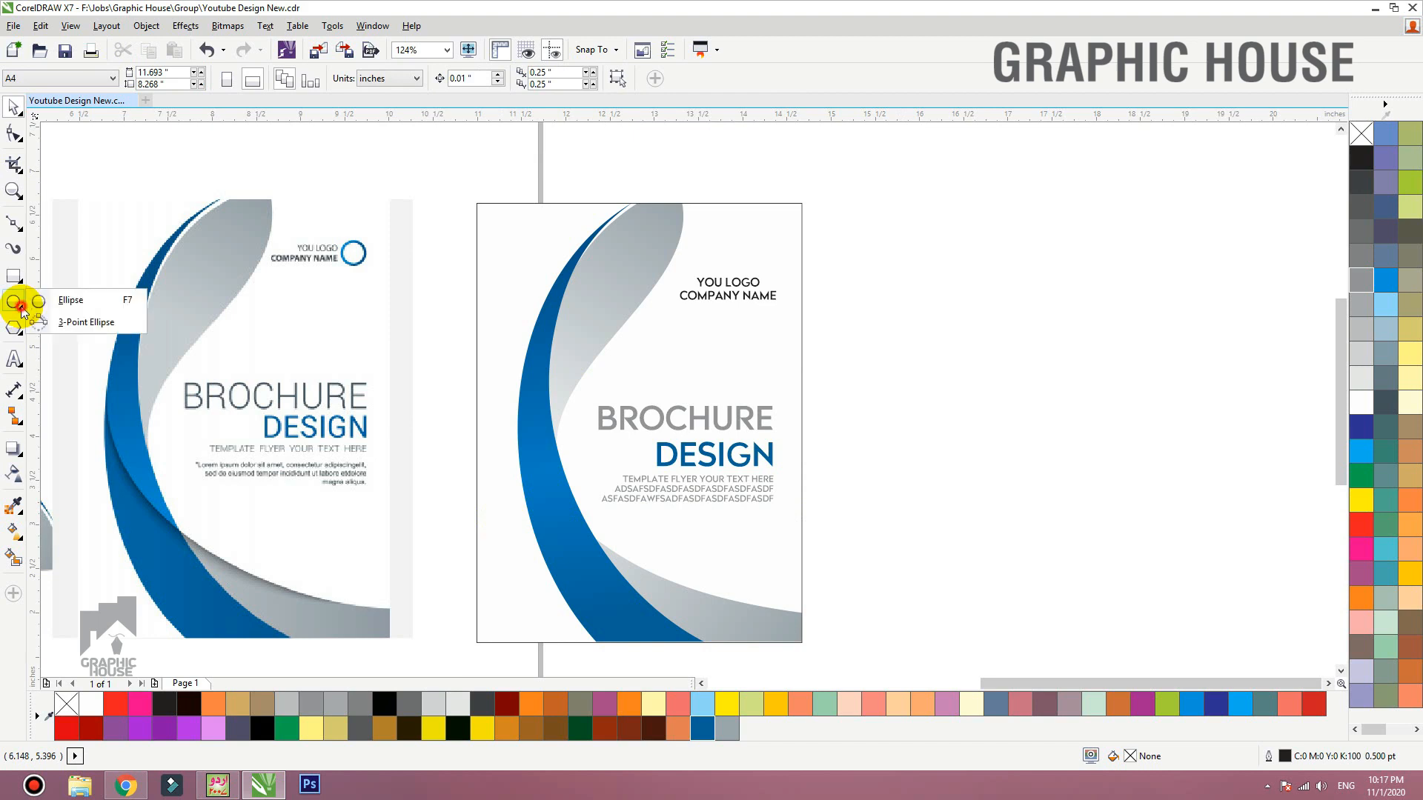
{"action": "left_click", "coordinate": [29, 296]}
{"action": "left_click_drag", "start_coordinate": [519, 187], "coordinate": [899, 308]}
{"action": "left_click_drag", "start_coordinate": [751, 404], "coordinate": [837, 491]}
{"action": "key", "text": "space"}
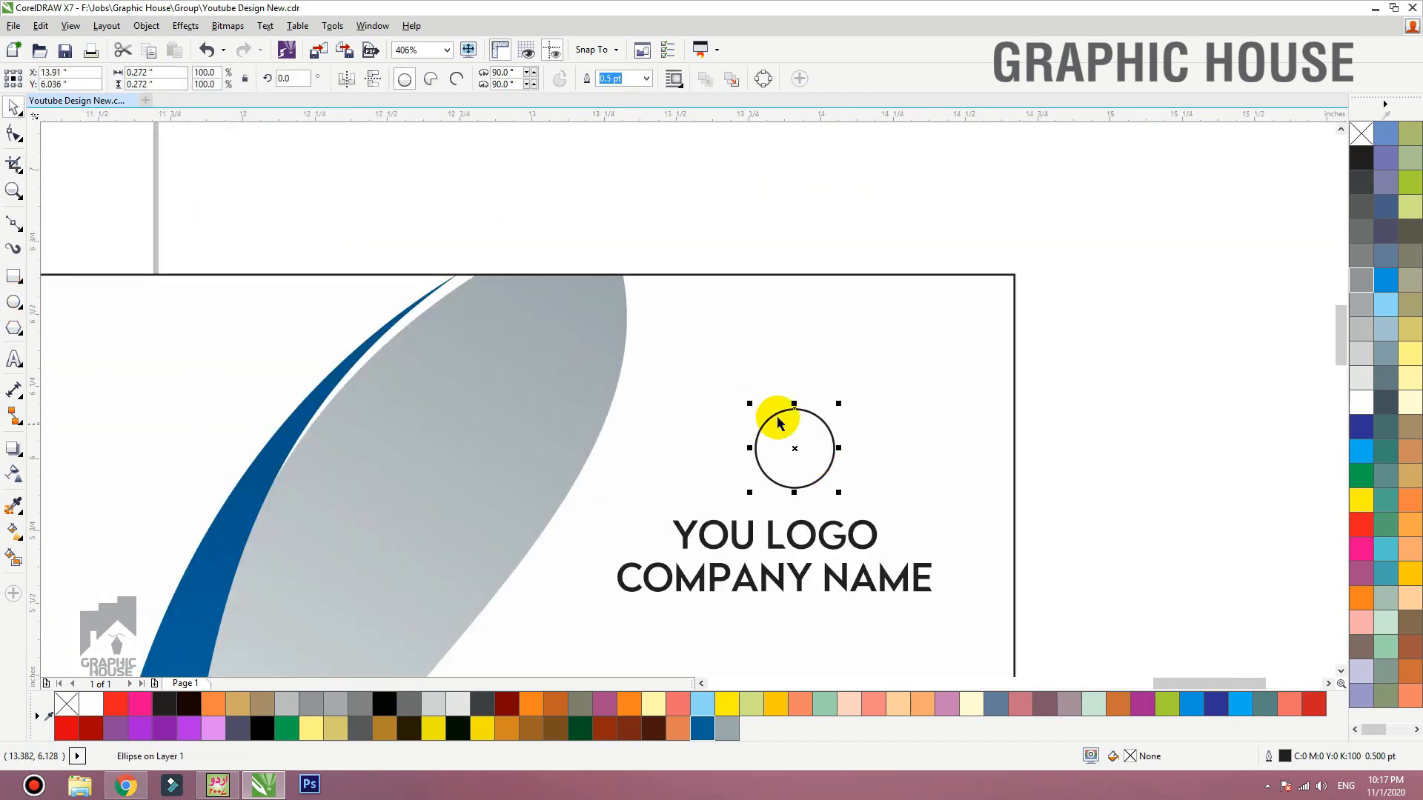
Step: Add a one-step inside contour of about 0.042 in to the logo circle
{"action": "key", "text": "shift+F2"}
{"action": "scroll", "coordinate": [695, 291], "scroll_direction": "down", "scroll_amount": 1}
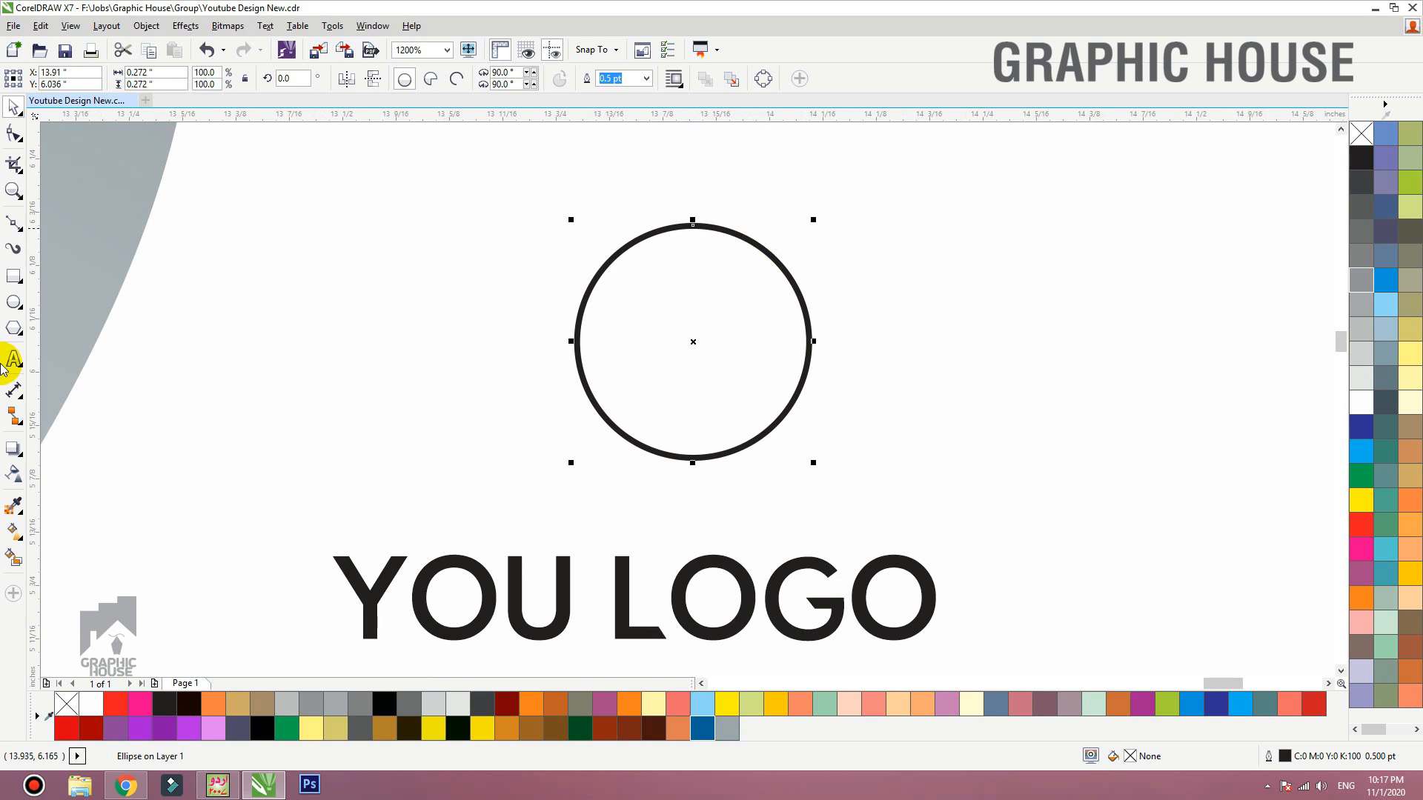
{"action": "left_click", "coordinate": [24, 463]}
{"action": "left_click", "coordinate": [63, 467]}
{"action": "mouse_move", "coordinate": [645, 233]}
{"action": "left_mouse_down"}
{"action": "mouse_move", "coordinate": [667, 269]}
{"action": "mouse_move", "coordinate": [662, 252]}
{"action": "left_mouse_up"}
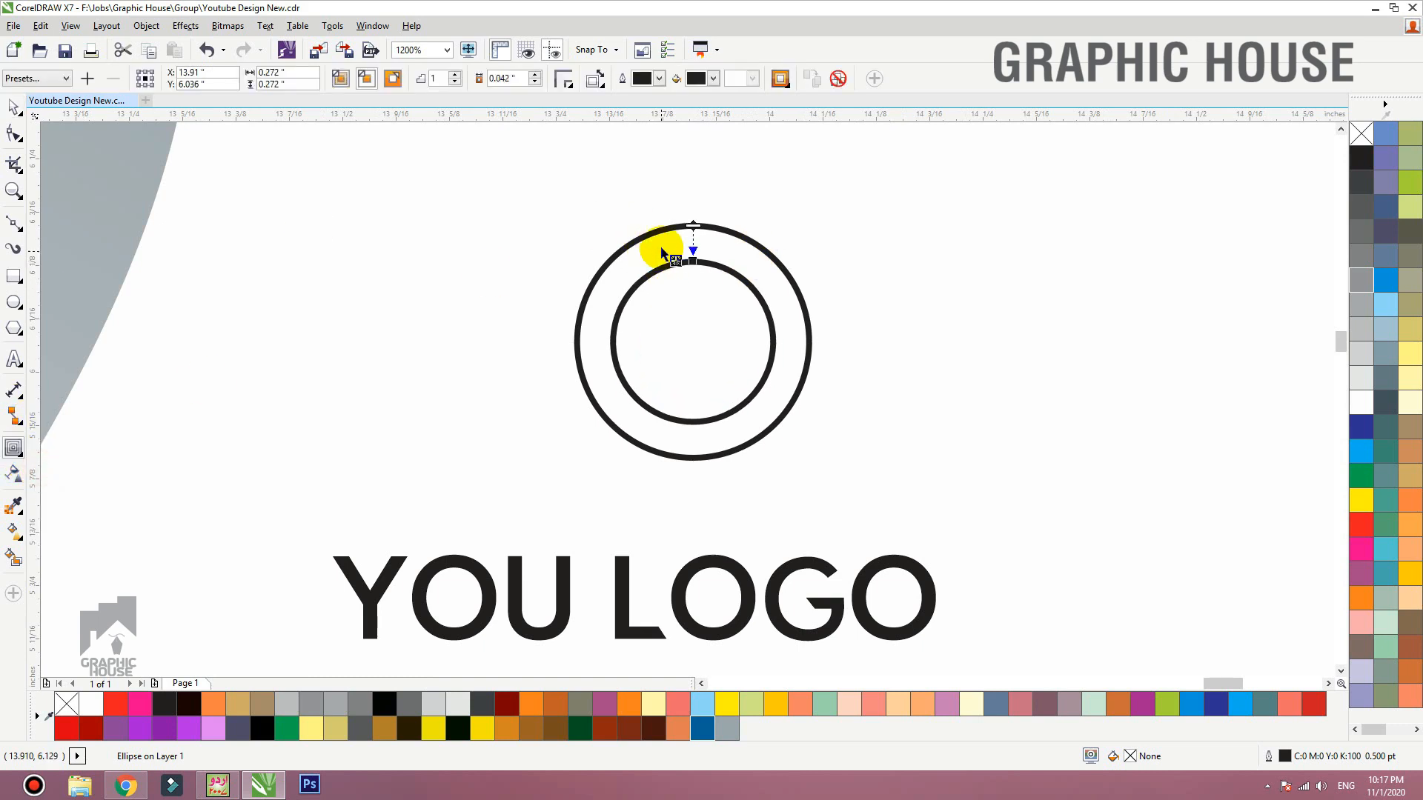
{"action": "key", "text": "space"}
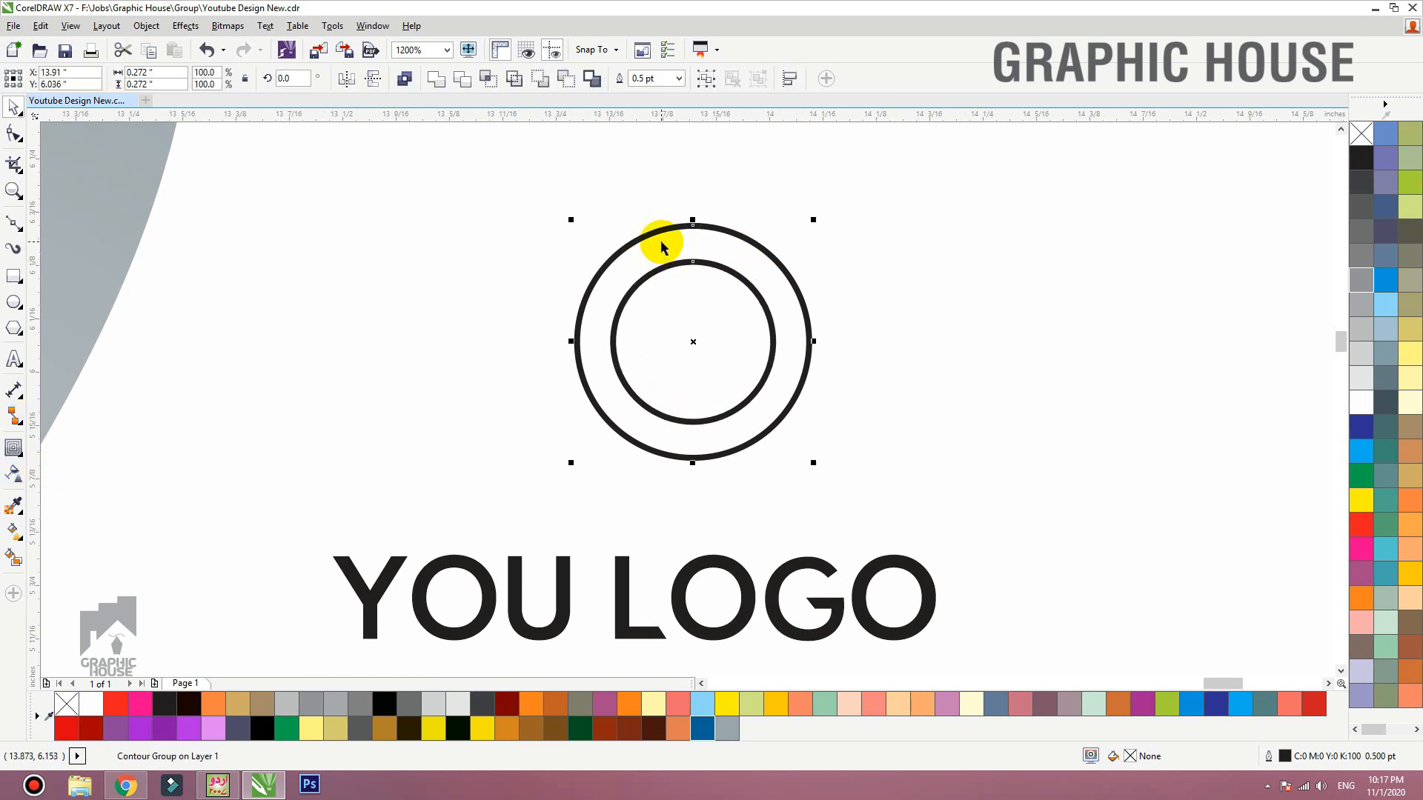
Step: Break the contour apart from the circle and combine both circles into a single ring
{"action": "key", "text": "ctrl+k"}
{"action": "key", "text": "ctrl+l"}
{"action": "left_click_drag", "start_coordinate": [694, 260], "coordinate": [542, 218]}
{"action": "key", "text": "ctrl+z"}
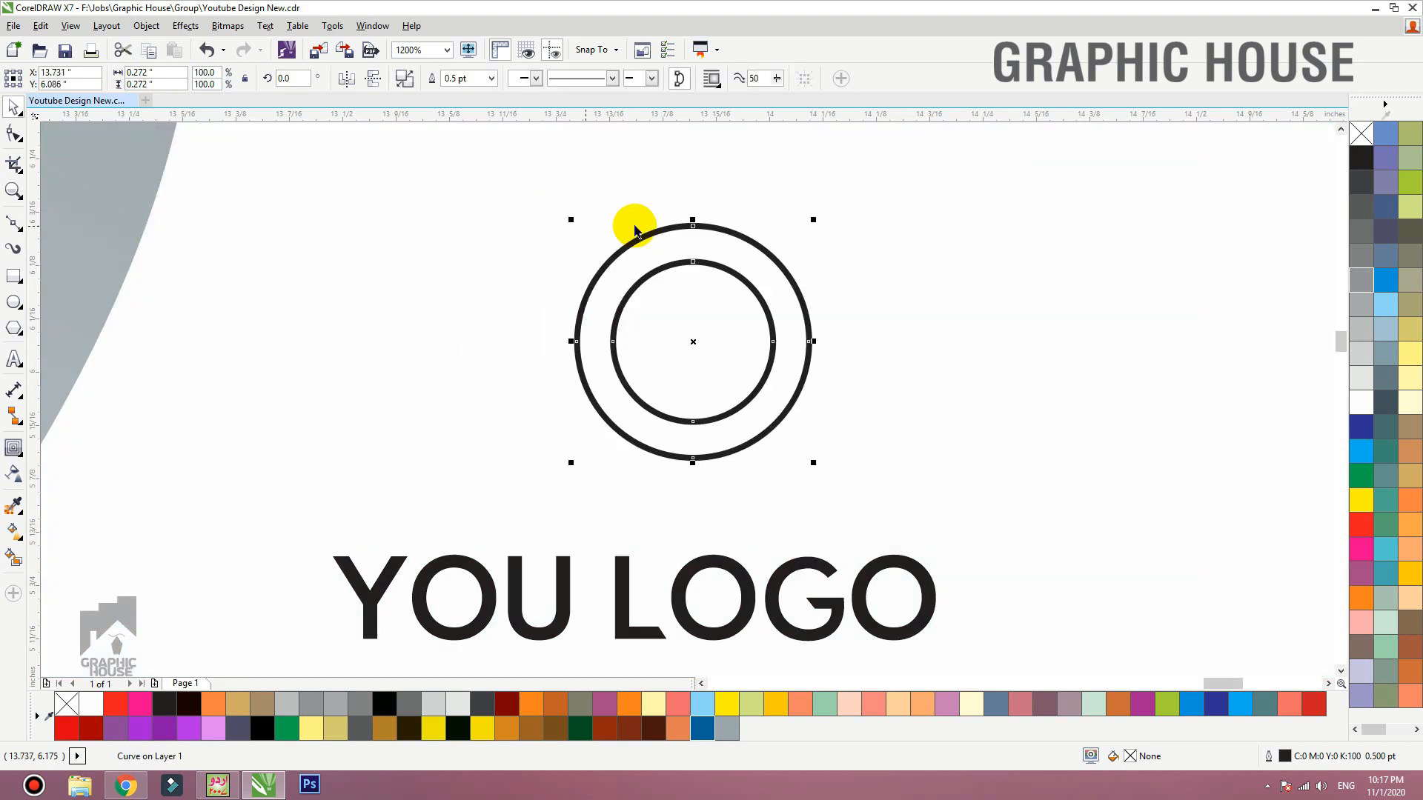
Step: Fill the ring with dark blue #006198 and remove its outline
{"action": "left_click", "coordinate": [703, 727]}
{"action": "right_click", "coordinate": [1381, 132]}
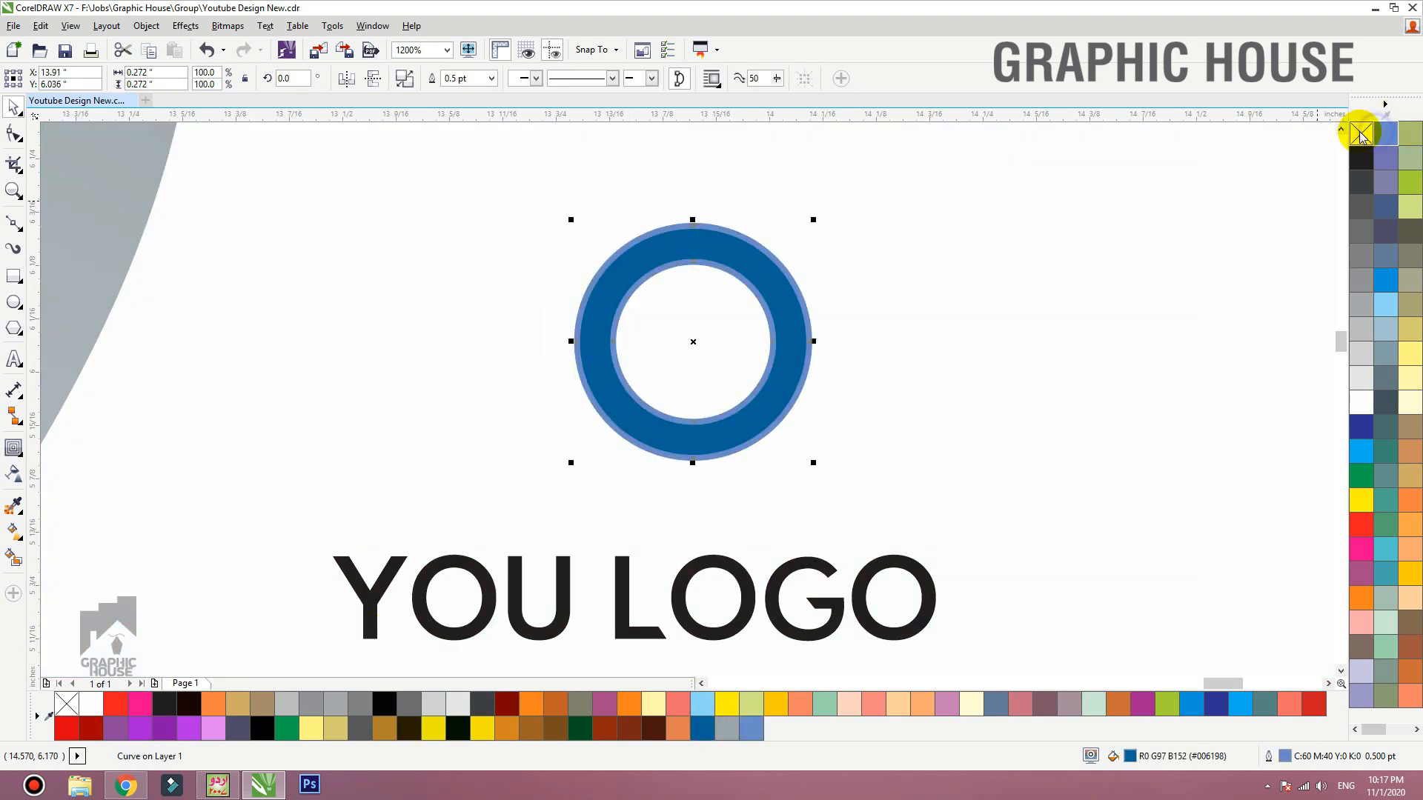
{"action": "right_click", "coordinate": [1360, 135]}
Step: Center the ring horizontally with the YOU LOGO and COMPANY NAME lines and nudge the two lines up toward it
{"action": "scroll", "coordinate": [858, 238], "scroll_direction": "down", "scroll_amount": 4}
{"action": "left_click_drag", "start_coordinate": [1072, 201], "coordinate": [614, 428]}
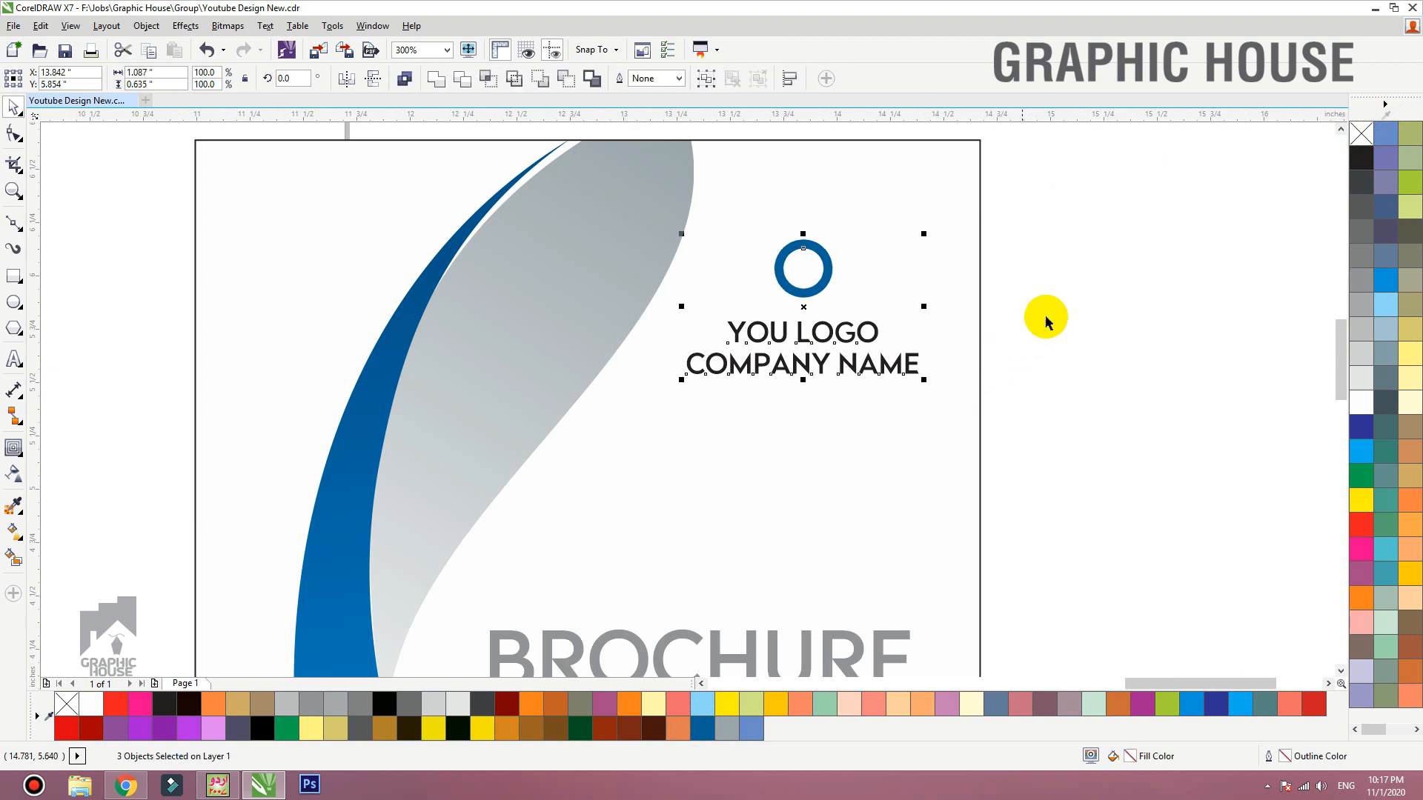
{"action": "left_click_drag", "start_coordinate": [1044, 307], "coordinate": [581, 409]}
{"action": "key", "text": "Up"}
{"action": "key", "text": "Up"}
{"action": "key", "text": "Up"}
{"action": "key", "text": "Up"}
{"action": "key", "text": "Up"}
{"action": "key", "text": "Up"}
{"action": "left_click", "coordinate": [1059, 317]}
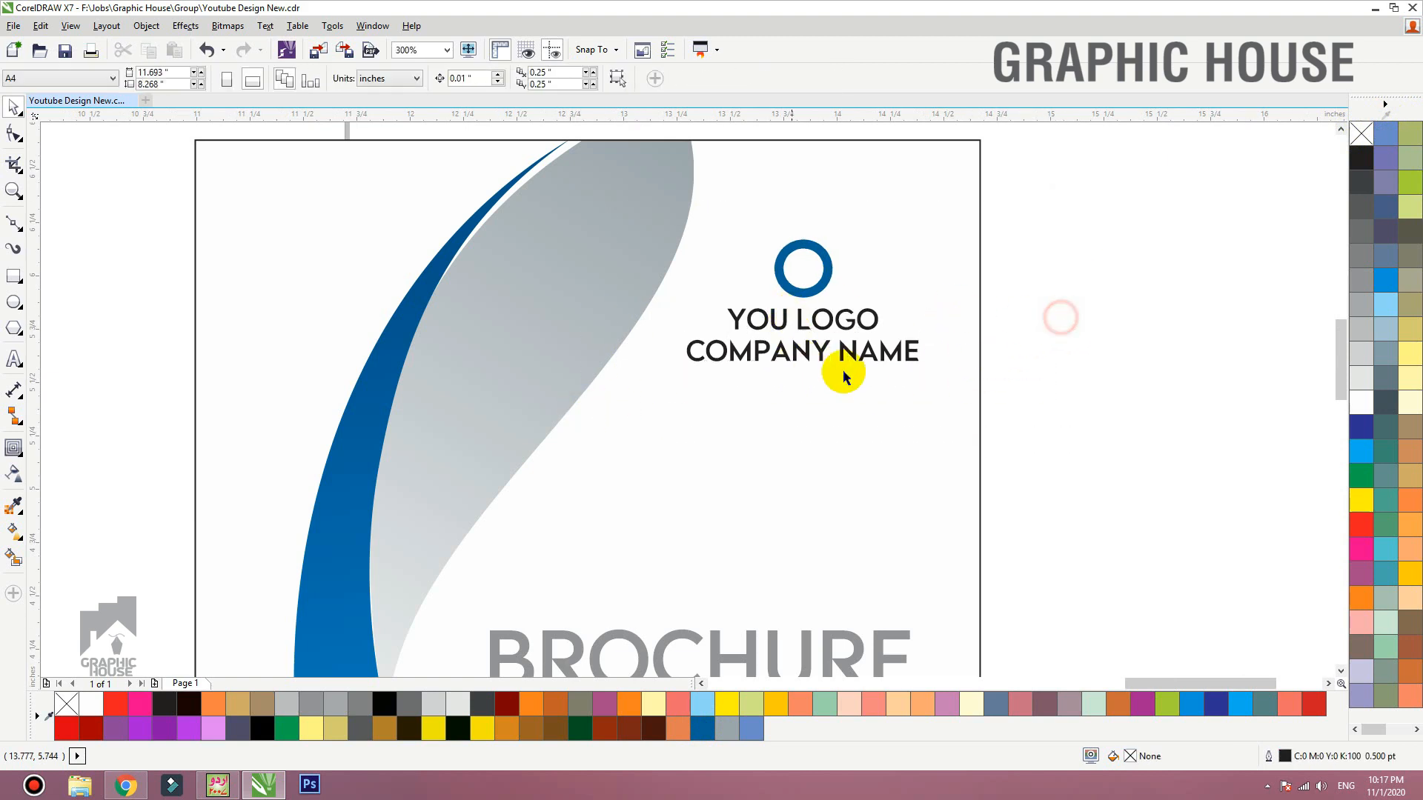
Step: Shrink the YOU LOGO and COMPANY NAME lines together to about 0.71 in wide beneath the ring
{"action": "scroll", "coordinate": [823, 371], "scroll_direction": "down", "scroll_amount": 1}
{"action": "key", "text": "F2"}
{"action": "left_click_drag", "start_coordinate": [1028, 272], "coordinate": [506, 443]}
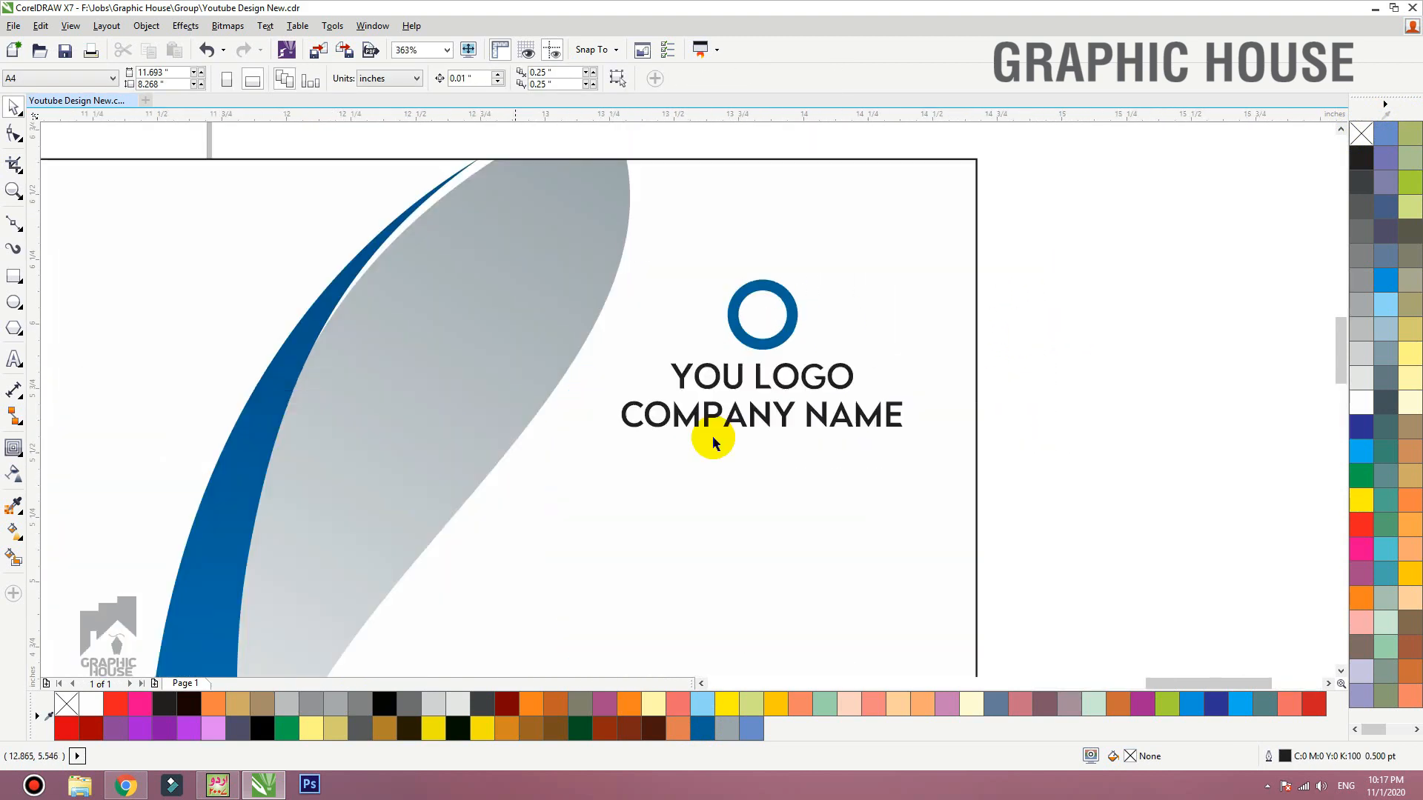
{"action": "left_click", "coordinate": [808, 379]}
{"action": "left_click", "coordinate": [824, 413], "text": "shift"}
{"action": "left_click_drag", "start_coordinate": [908, 359], "coordinate": [860, 354]}
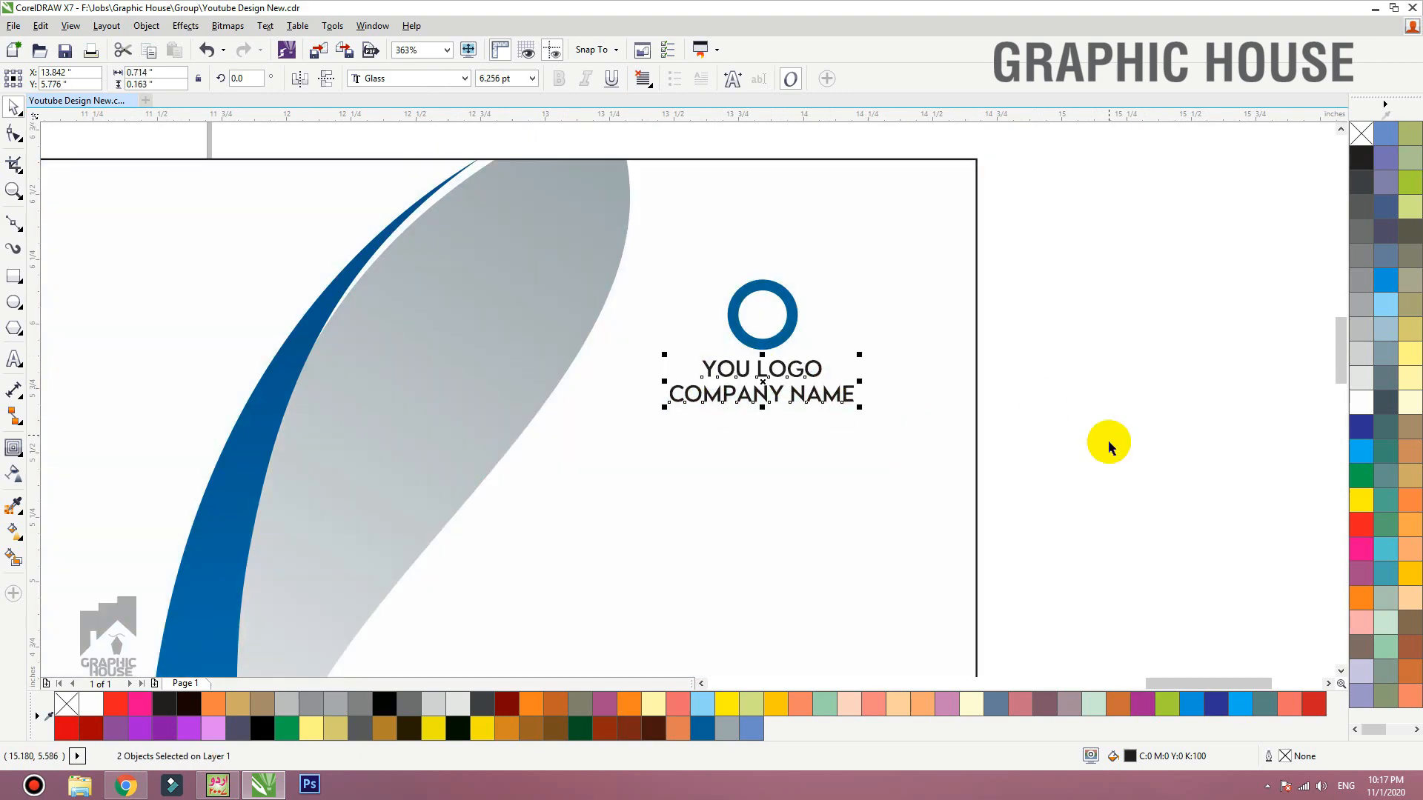
Step: Group the ring with the two logo text lines and nudge the group slightly upward on the new cover
{"action": "left_click_drag", "start_coordinate": [1080, 445], "coordinate": [572, 246]}
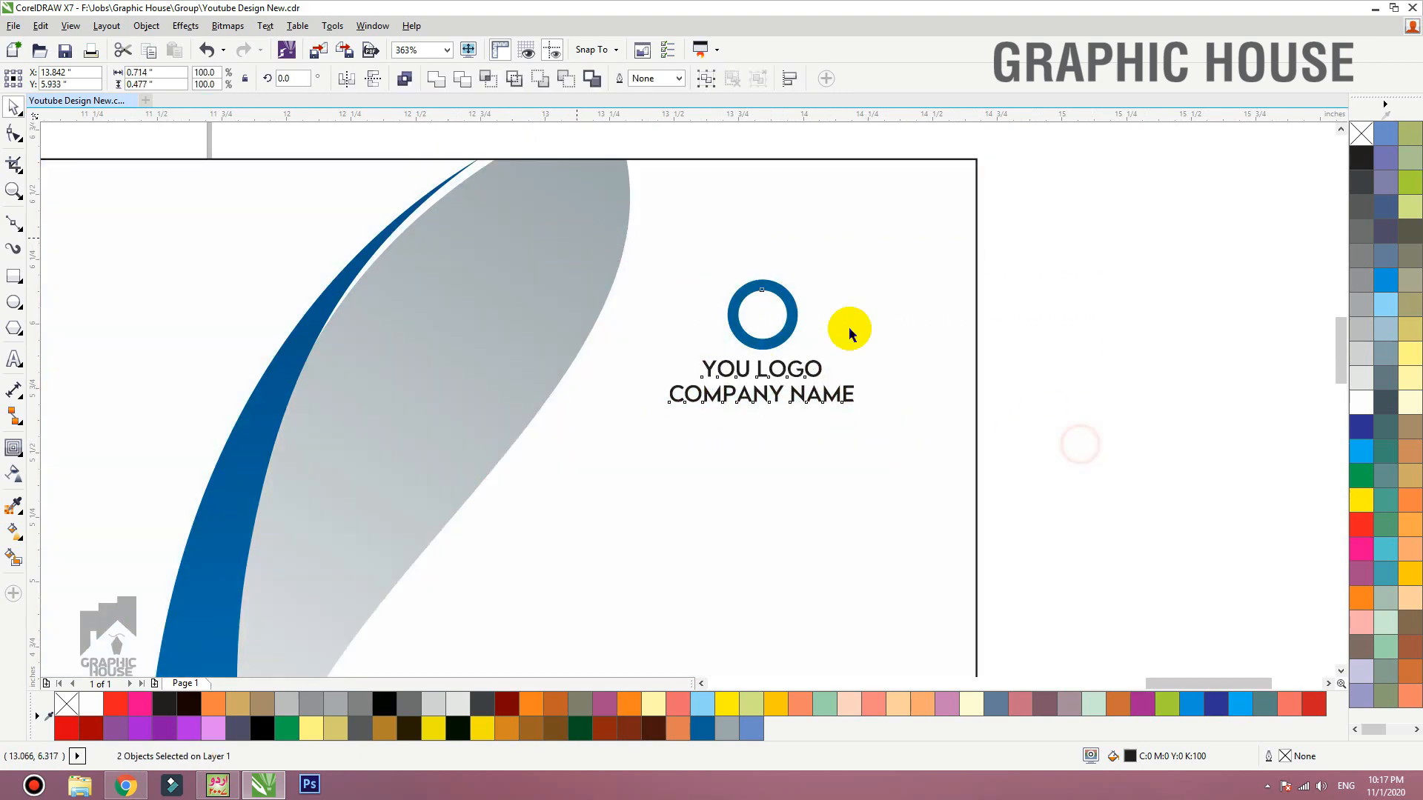
{"action": "key", "text": "ctrl+g"}
{"action": "key", "text": "Up"}
{"action": "left_click", "coordinate": [806, 182]}
{"action": "key", "text": "shift+F2"}
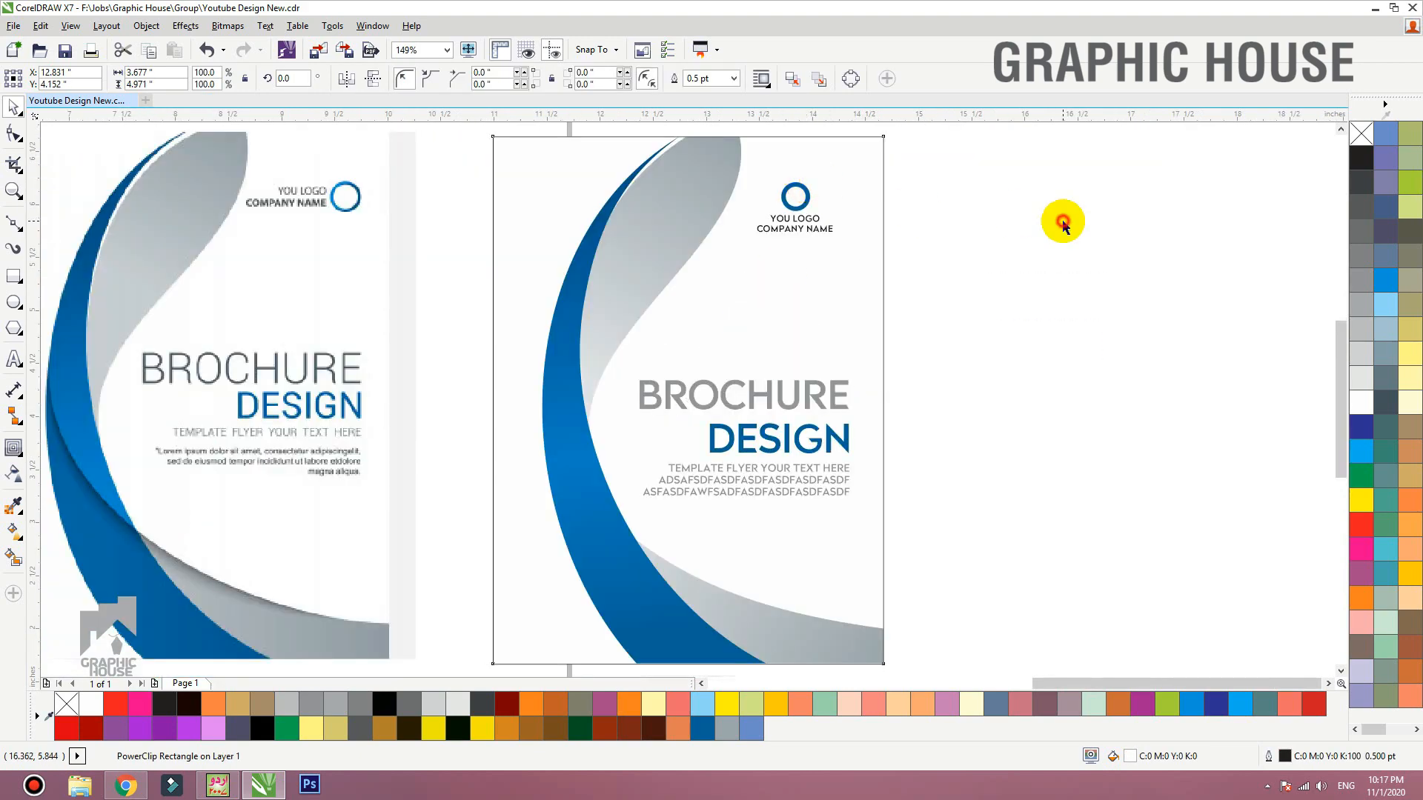
{"action": "left_click", "coordinate": [1062, 222]}
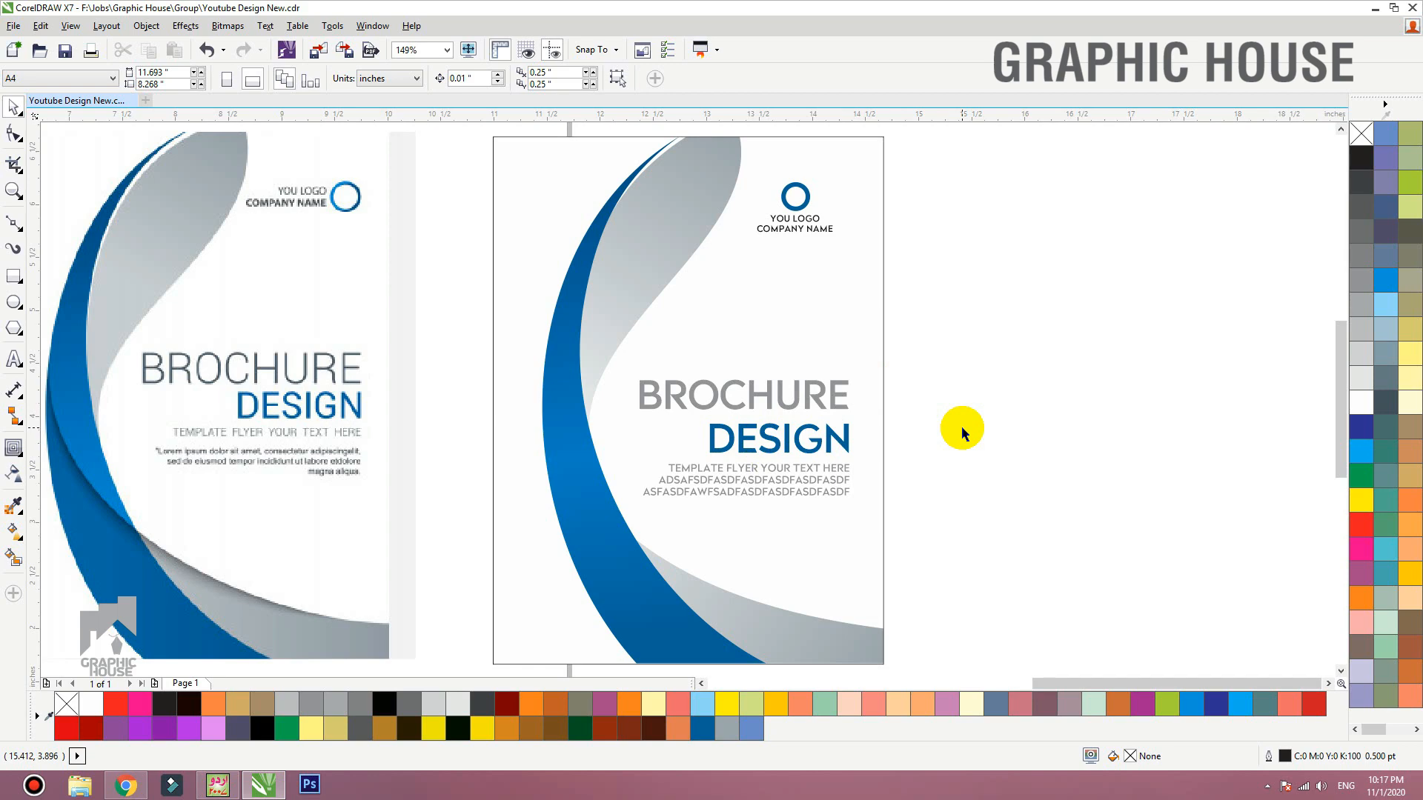
Step: Move the reference bitmap farther left, away from the new cover
{"action": "left_click", "coordinate": [935, 401]}
{"action": "key", "text": "F4"}
{"action": "left_click", "coordinate": [763, 391]}
{"action": "left_click_drag", "start_coordinate": [764, 391], "coordinate": [579, 392]}
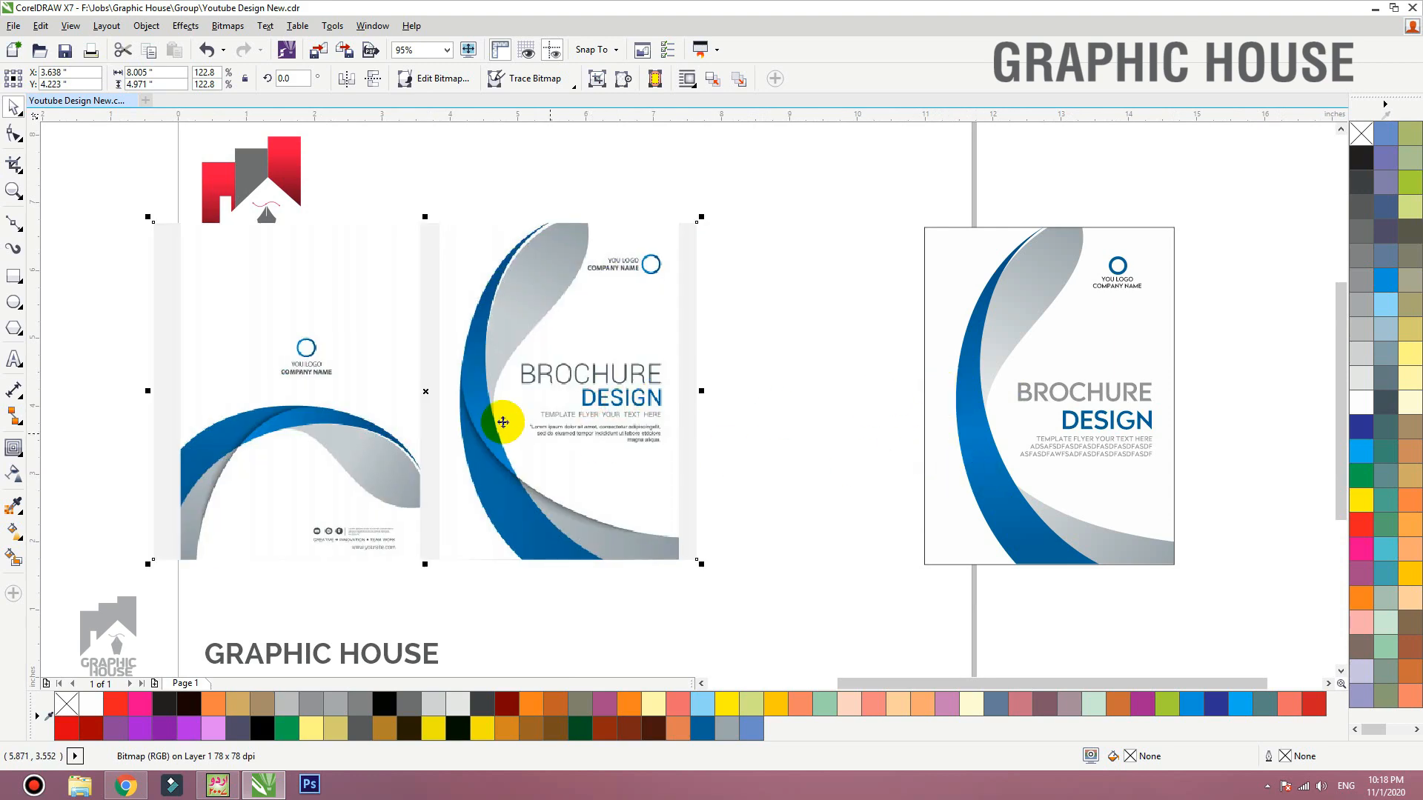
Step: Draw a circle about 5.83 in across over the reference front cover, with its edge along the lower curve
{"action": "left_click", "coordinate": [13, 303]}
{"action": "mouse_move", "coordinate": [846, 136]}
{"action": "left_mouse_down"}
{"action": "mouse_move", "coordinate": [474, 535]}
{"action": "mouse_move", "coordinate": [488, 532]}
{"action": "left_mouse_up"}
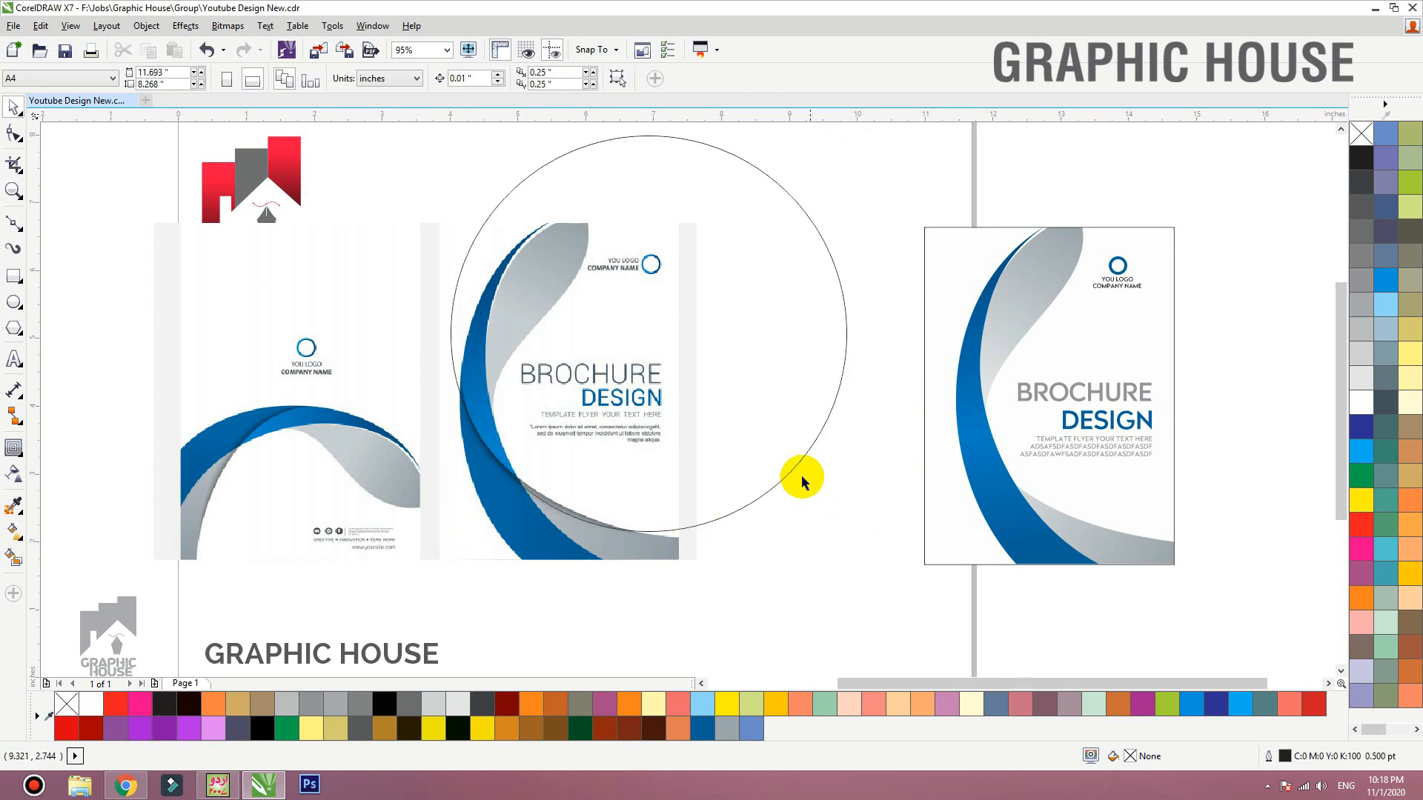
{"action": "left_click_drag", "start_coordinate": [852, 536], "coordinate": [882, 546]}
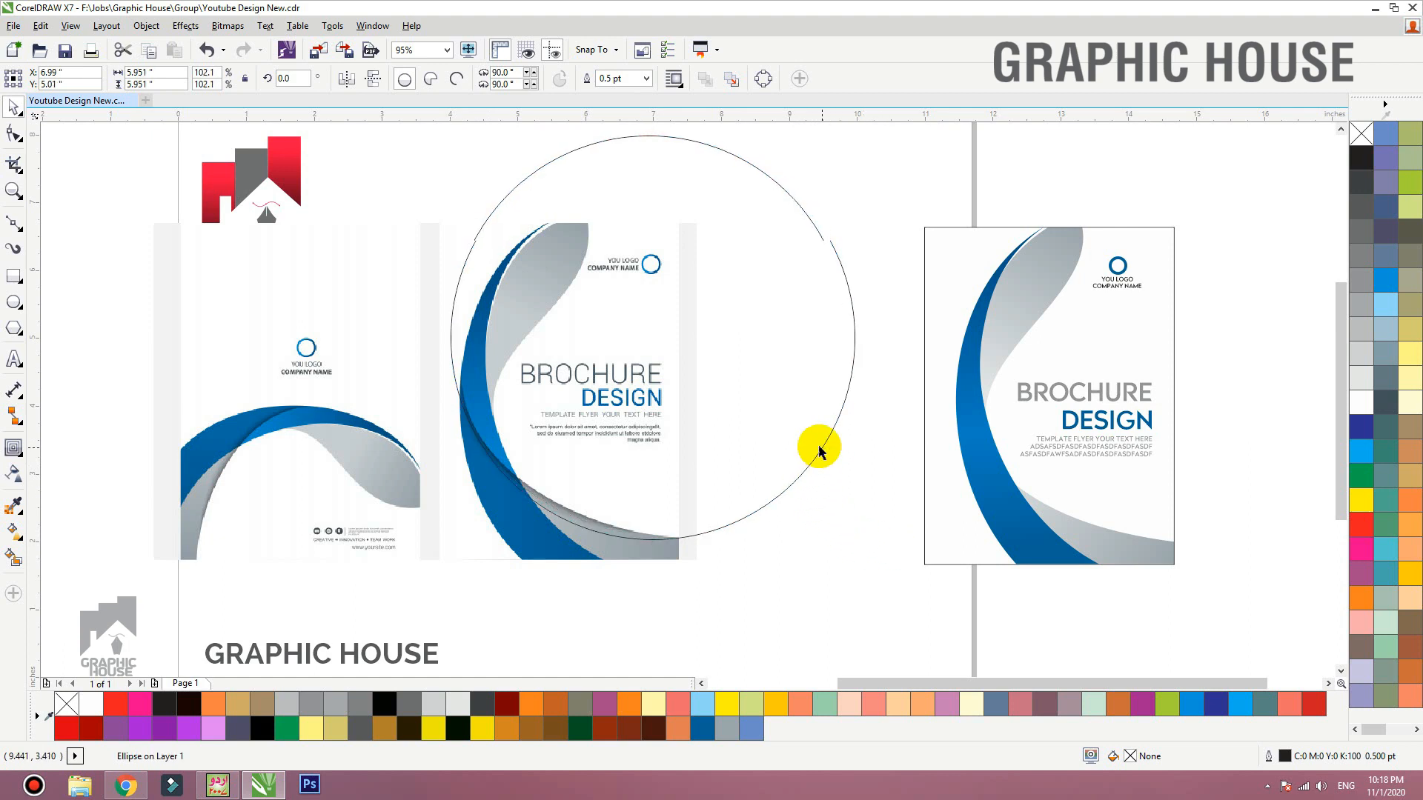
{"action": "key", "text": "ctrl+z"}
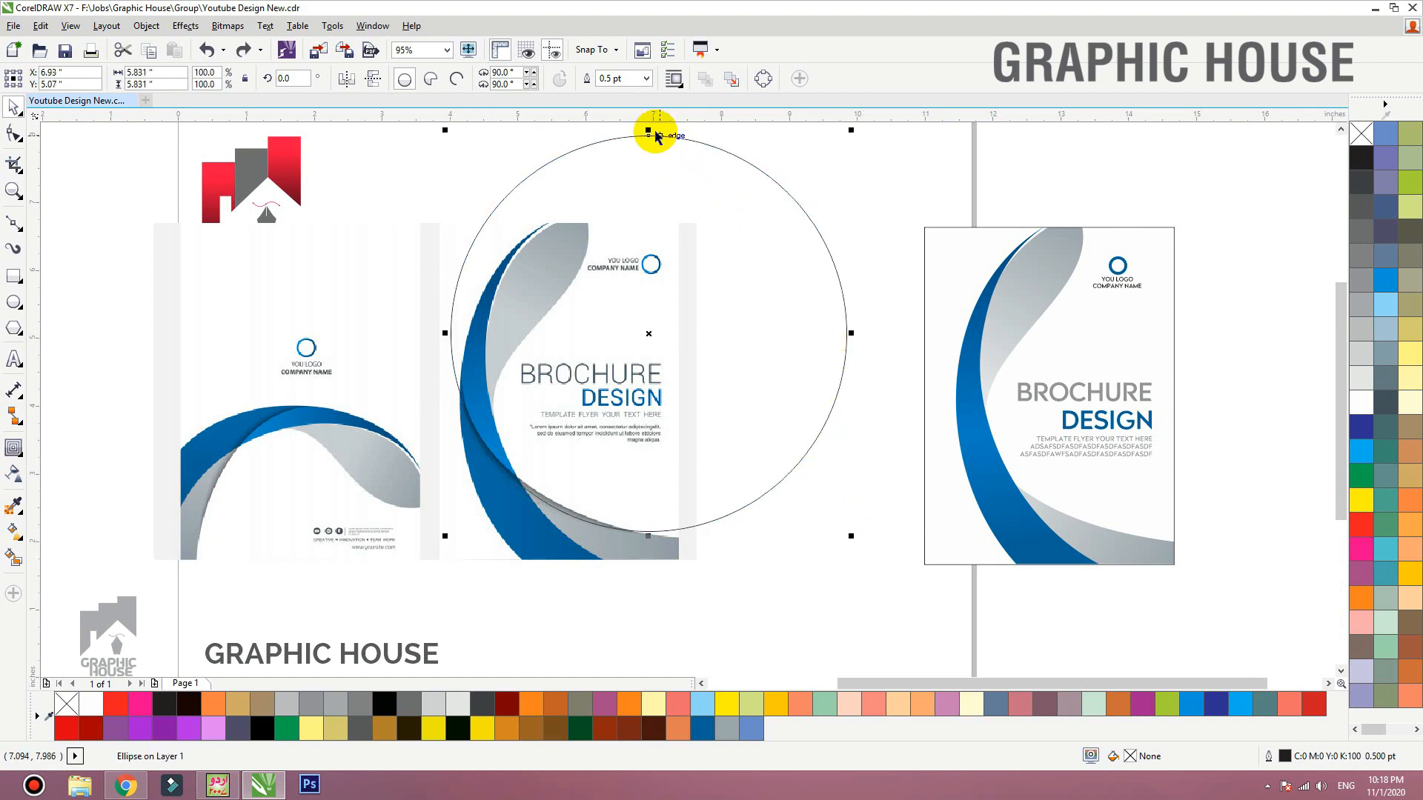
Step: Reshape the circle into an ellipse about 6.33 by 5.02 in and move it over the new cover
{"action": "left_click_drag", "start_coordinate": [652, 132], "coordinate": [649, 156]}
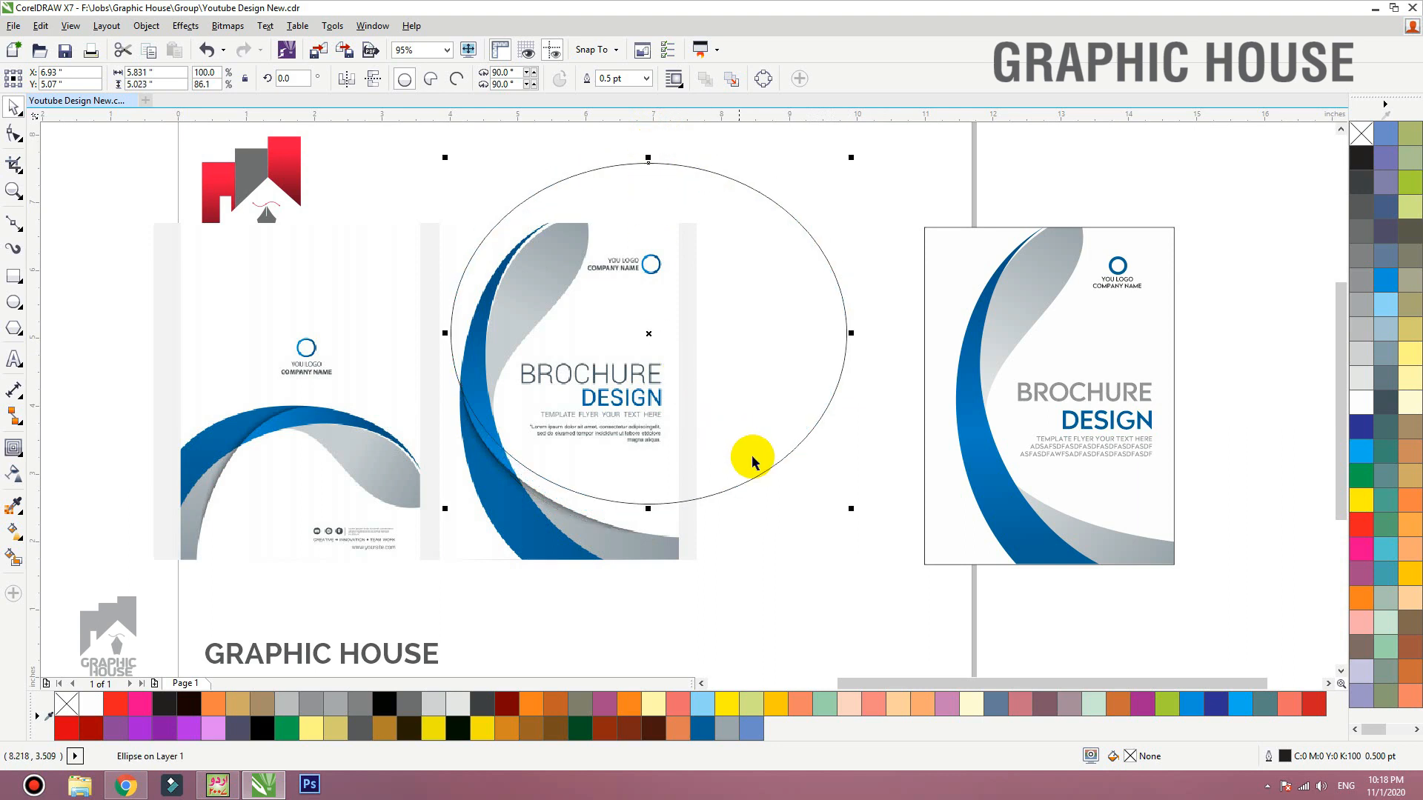
{"action": "left_click_drag", "start_coordinate": [754, 483], "coordinate": [766, 507]}
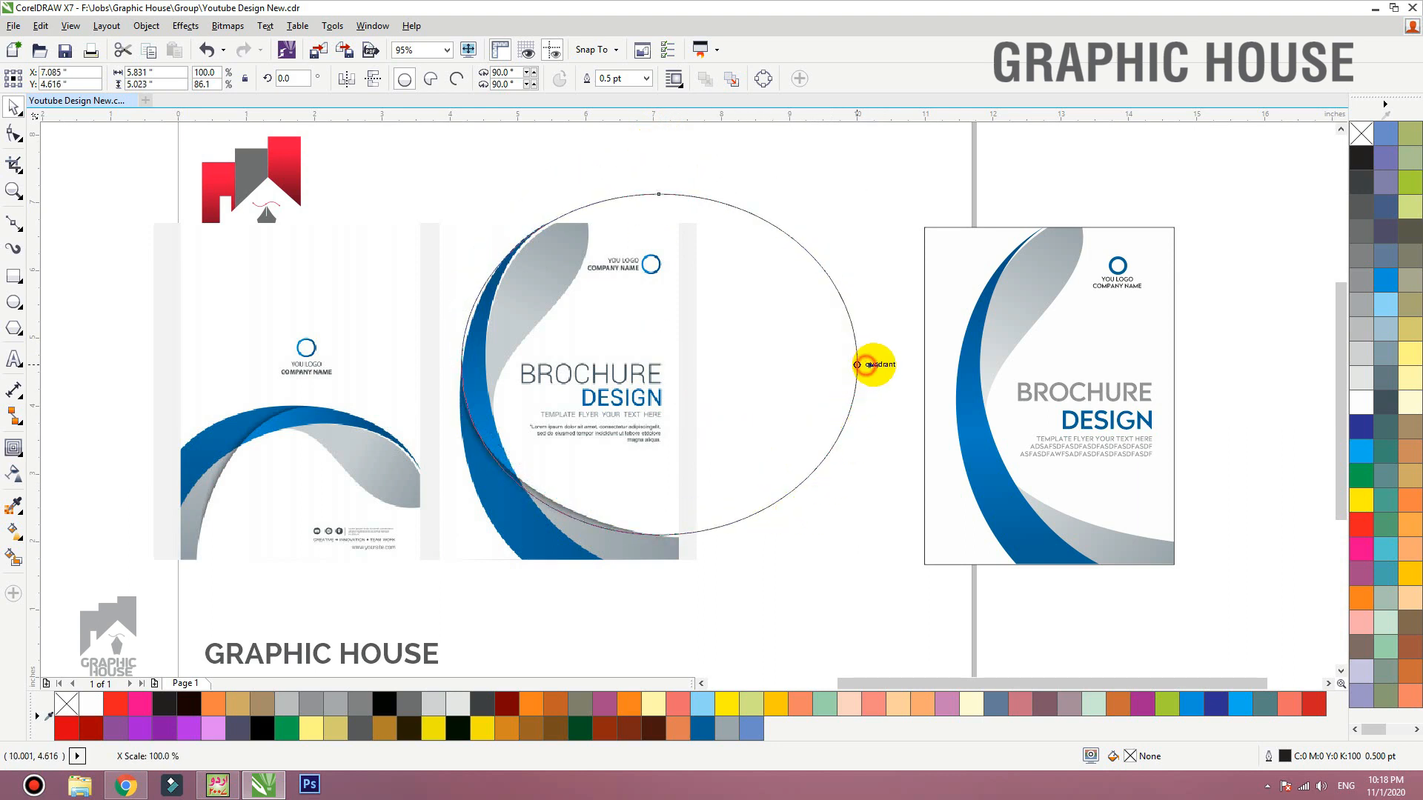
{"action": "left_click_drag", "start_coordinate": [857, 365], "coordinate": [893, 364]}
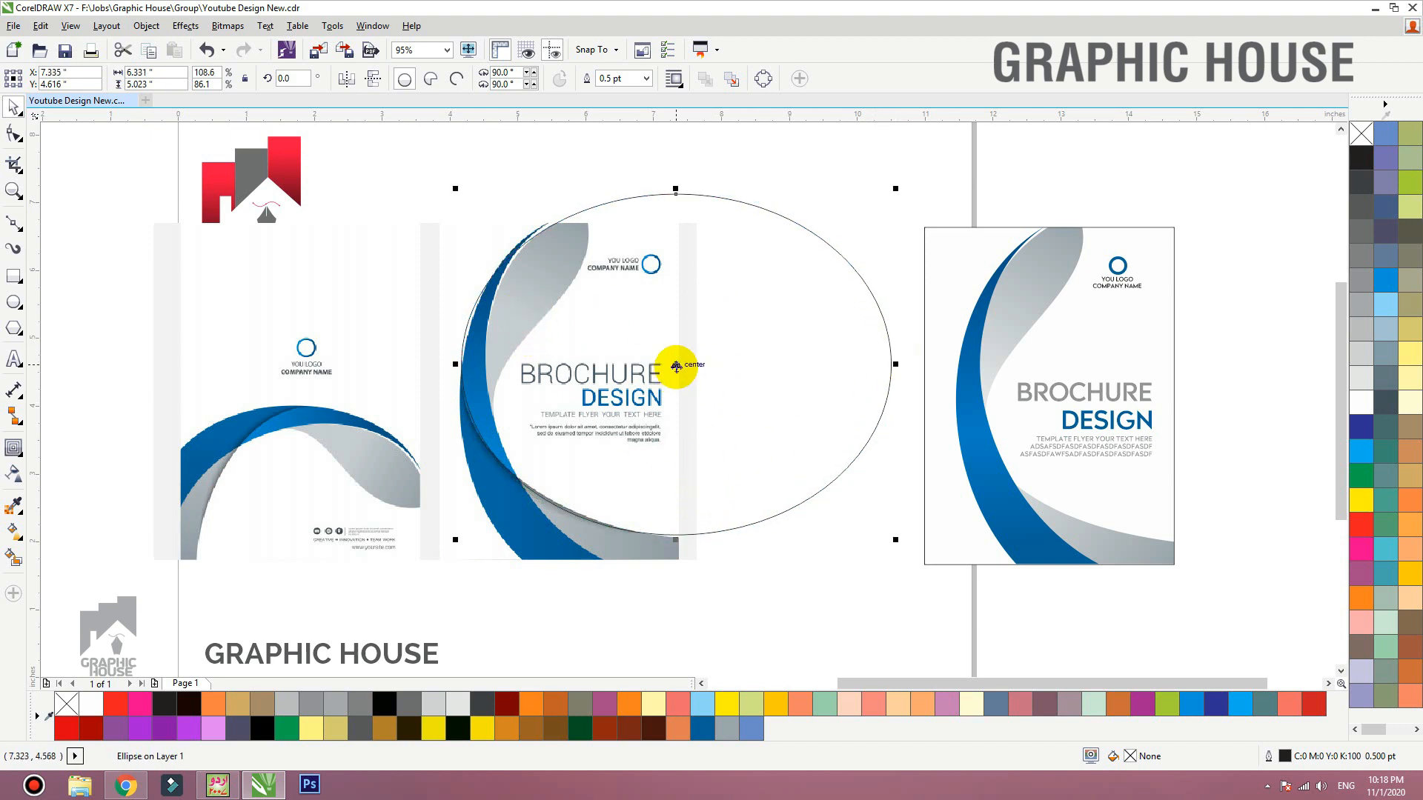
{"action": "left_click_drag", "start_coordinate": [676, 364], "coordinate": [1159, 340]}
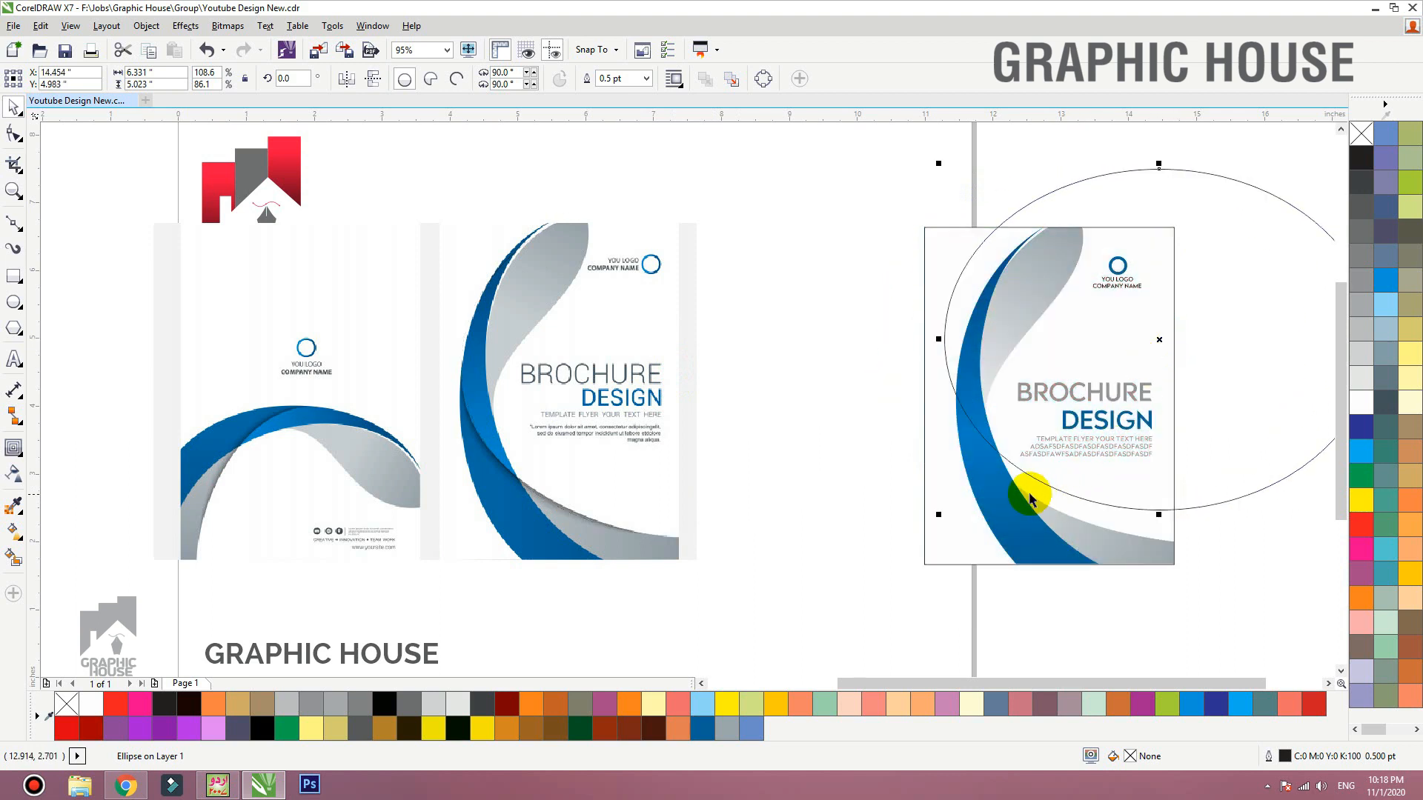
{"action": "left_click", "coordinate": [919, 546]}
{"action": "left_click_drag", "start_coordinate": [937, 526], "coordinate": [703, 523]}
{"action": "key", "text": "ctrl+z"}
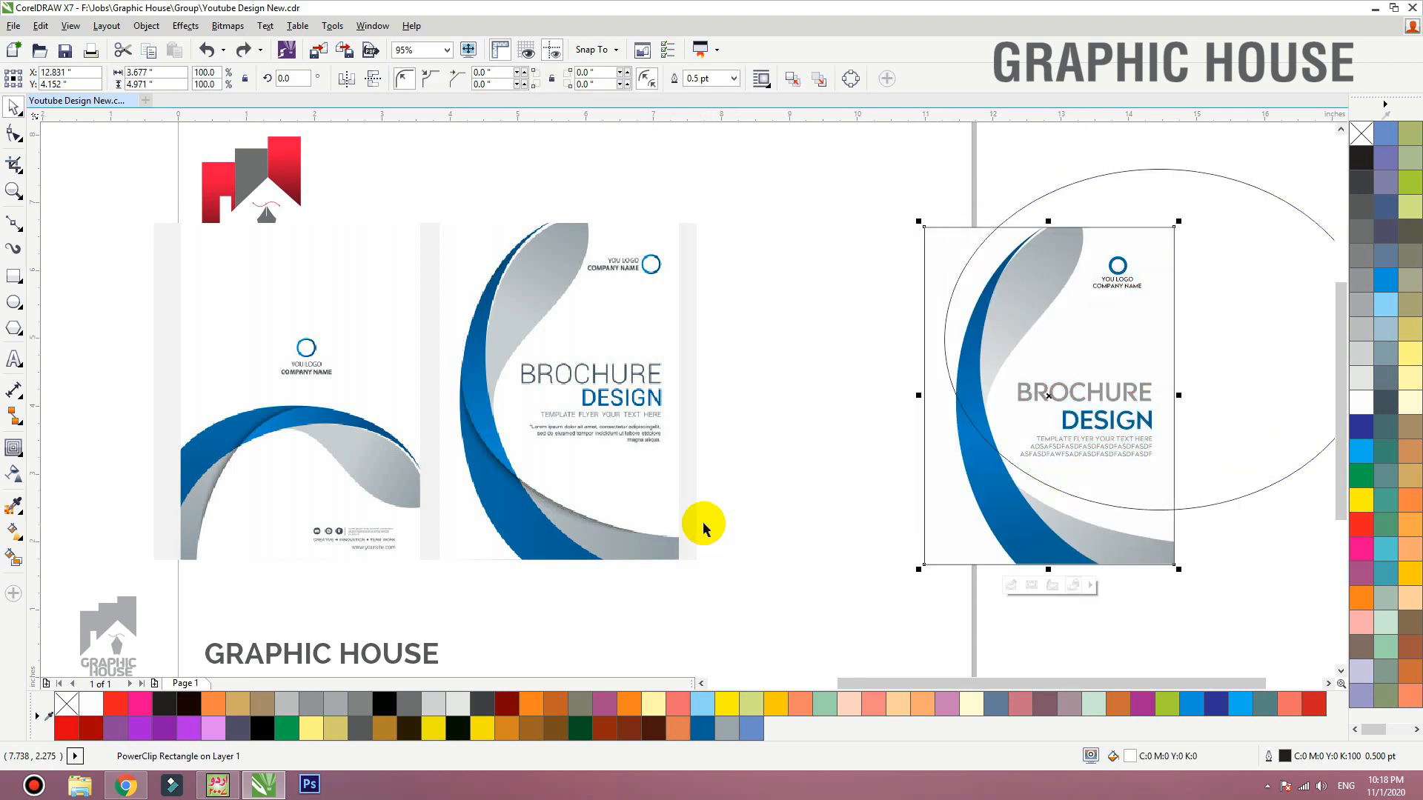
{"action": "left_click_drag", "start_coordinate": [1005, 523], "coordinate": [855, 521]}
{"action": "right_click", "coordinate": [855, 521]}
{"action": "key", "text": "ctrl+z"}
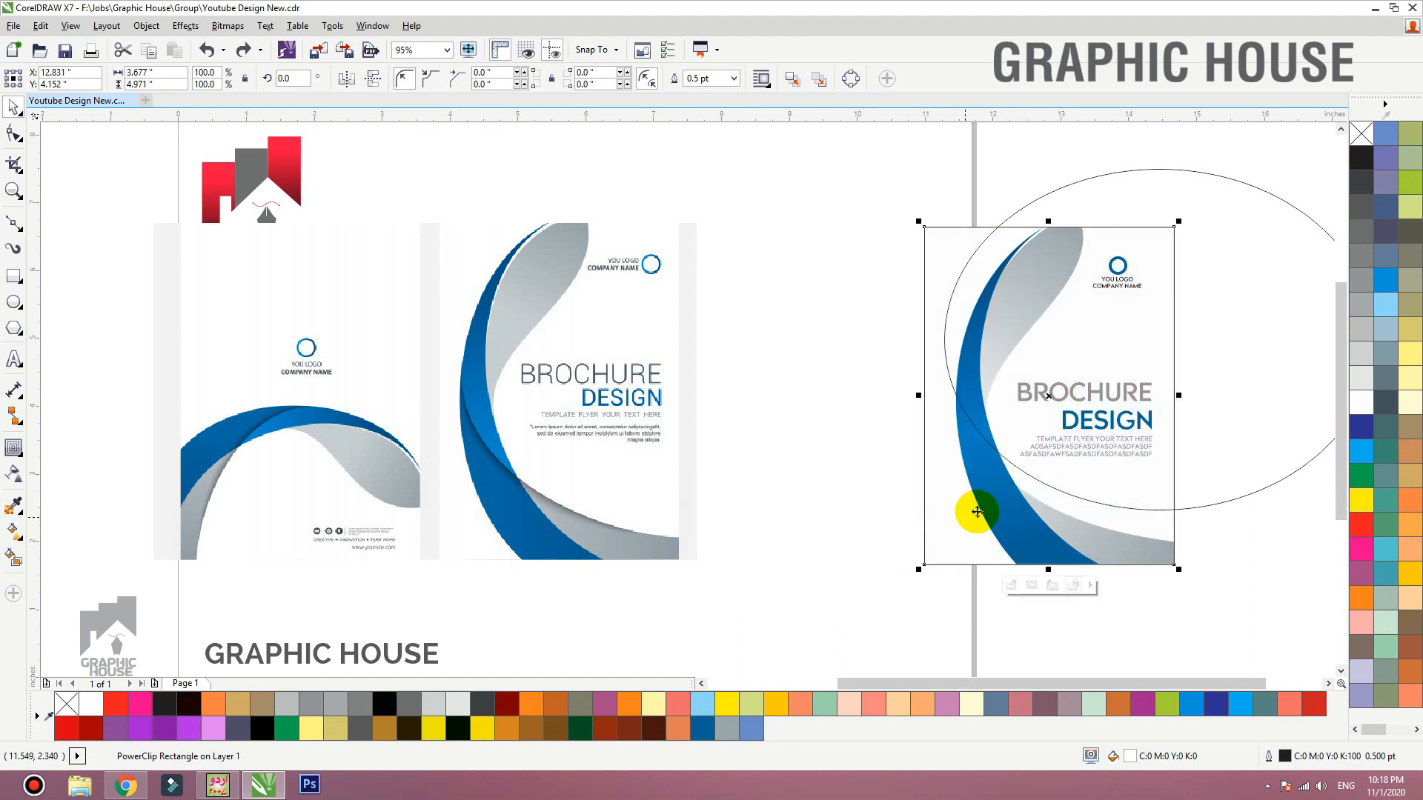
Step: Try to PowerClip the new cover's frame inside the large ellipse
{"action": "right_click", "coordinate": [976, 511]}
{"action": "left_click", "coordinate": [1049, 178]}
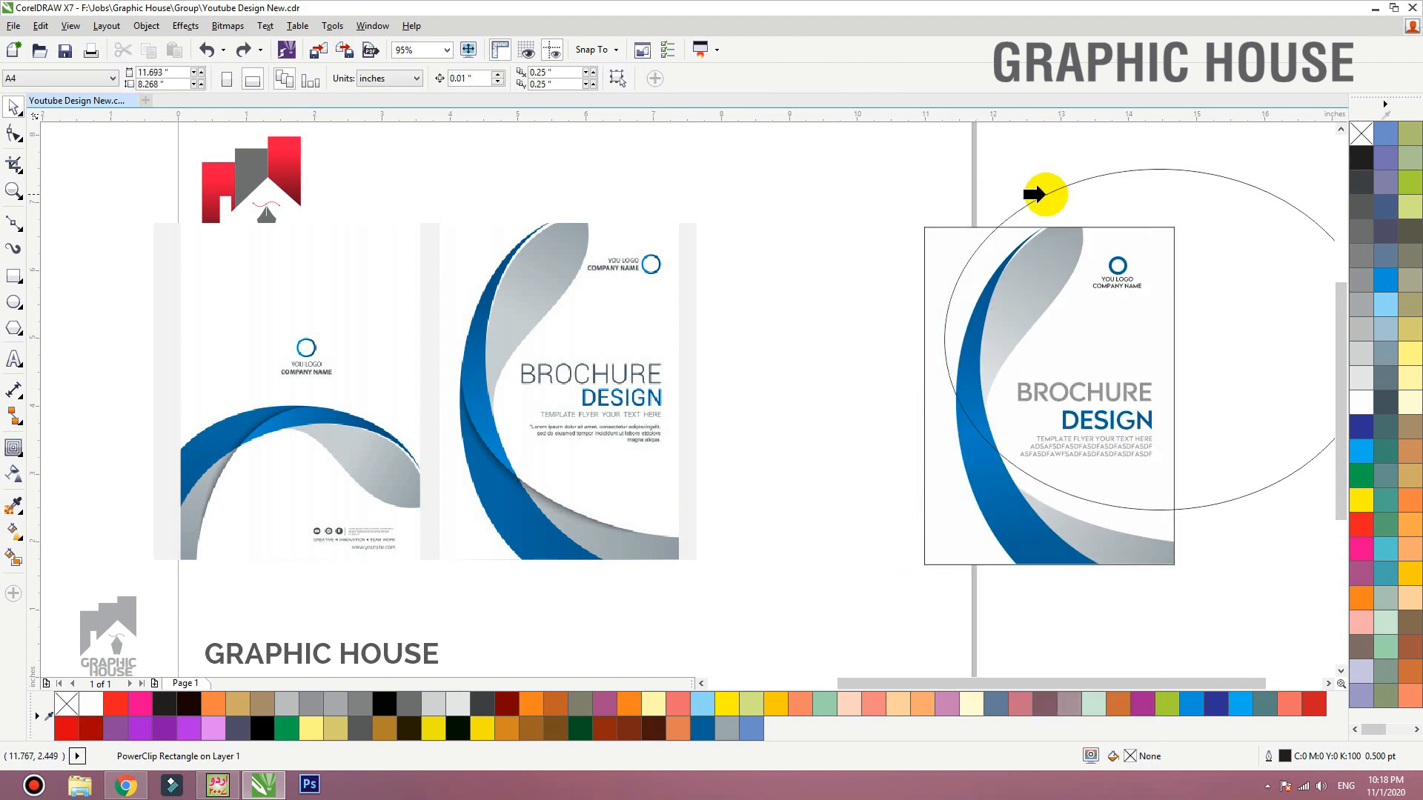
{"action": "left_click", "coordinate": [1045, 194]}
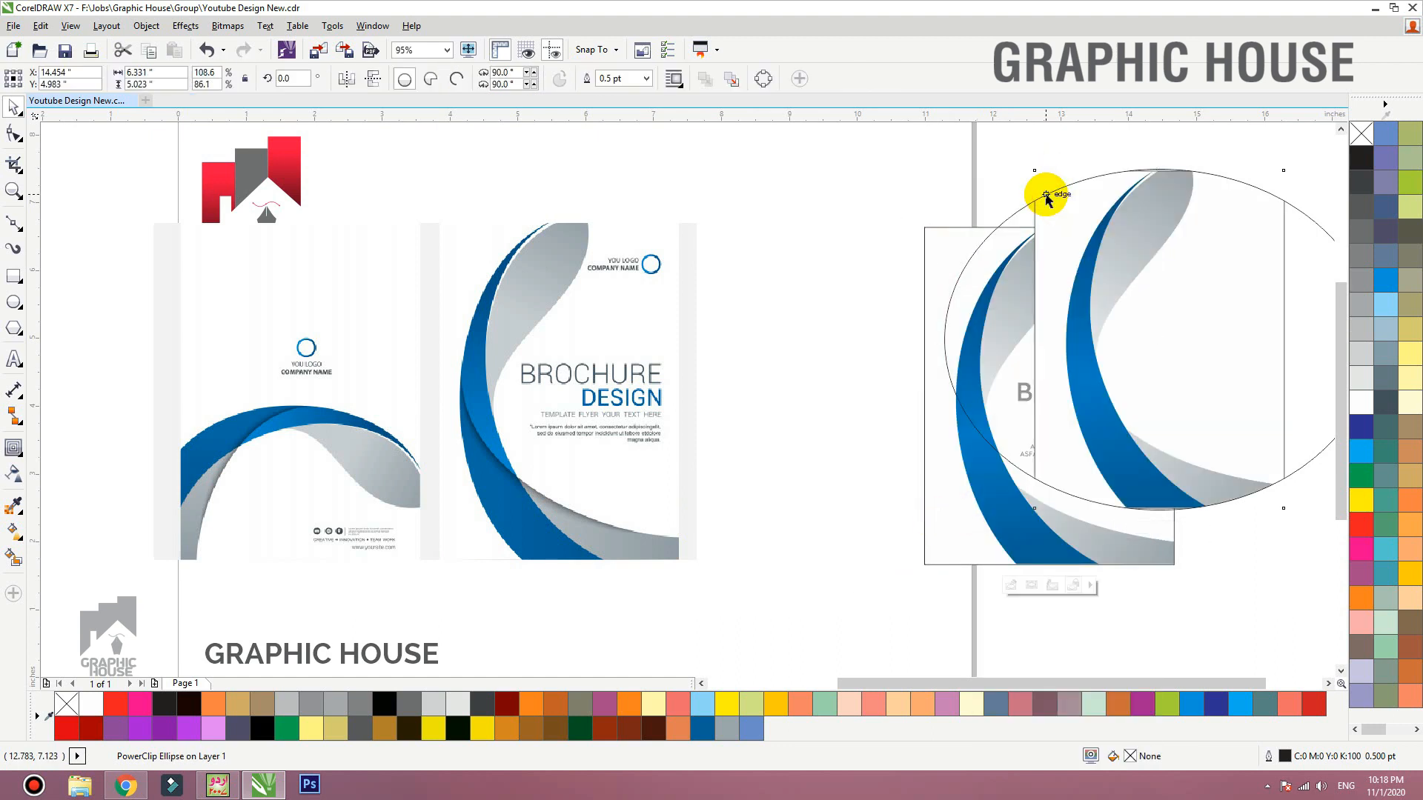
{"action": "key", "text": "ctrl+z"}
{"action": "left_click", "coordinate": [1056, 189]}
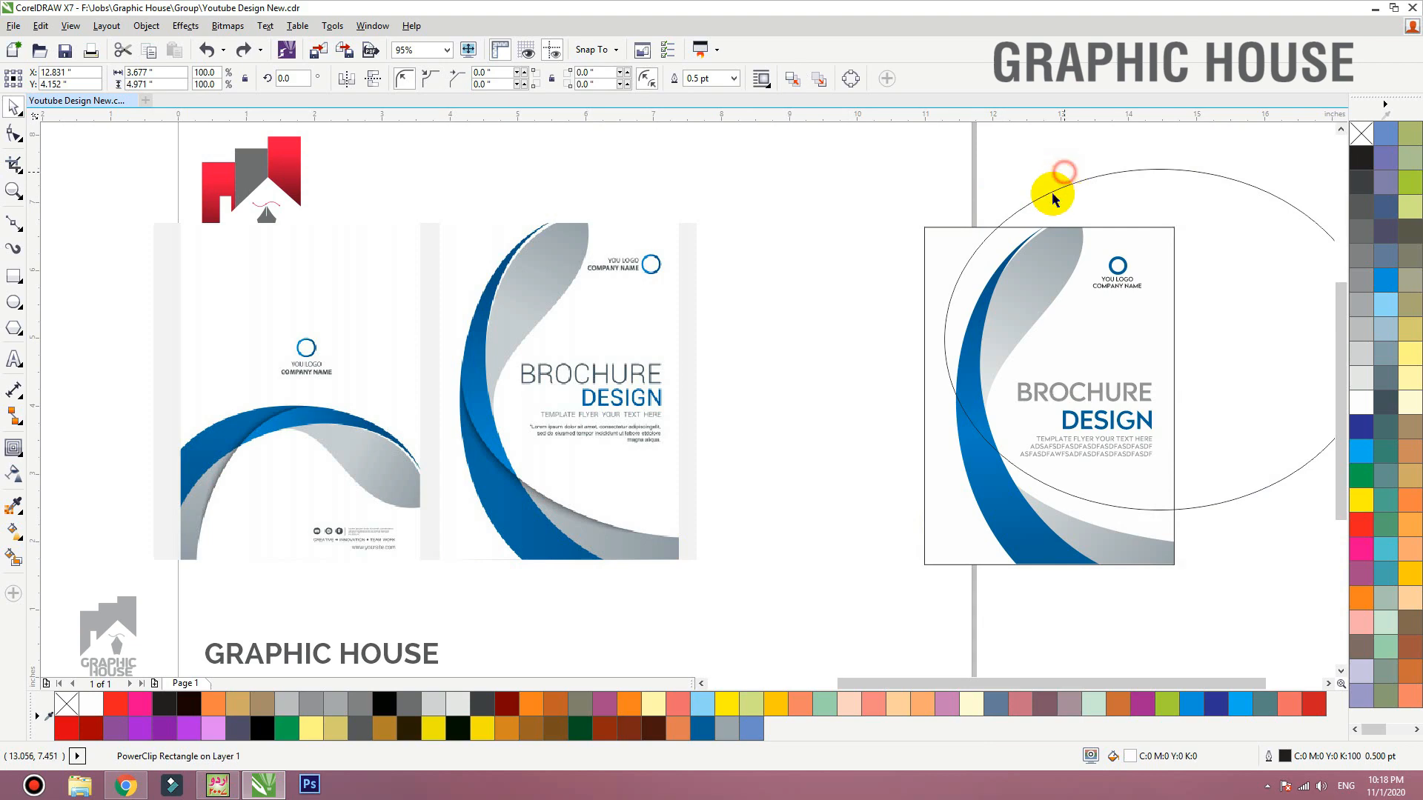
Step: Set the PowerClip frame option for auto-centering new content to Never
{"action": "left_click", "coordinate": [1016, 212]}
{"action": "scroll", "coordinate": [905, 248], "scroll_direction": "down", "scroll_amount": 1}
{"action": "key", "text": "F2"}
{"action": "left_click_drag", "start_coordinate": [838, 208], "coordinate": [1217, 420]}
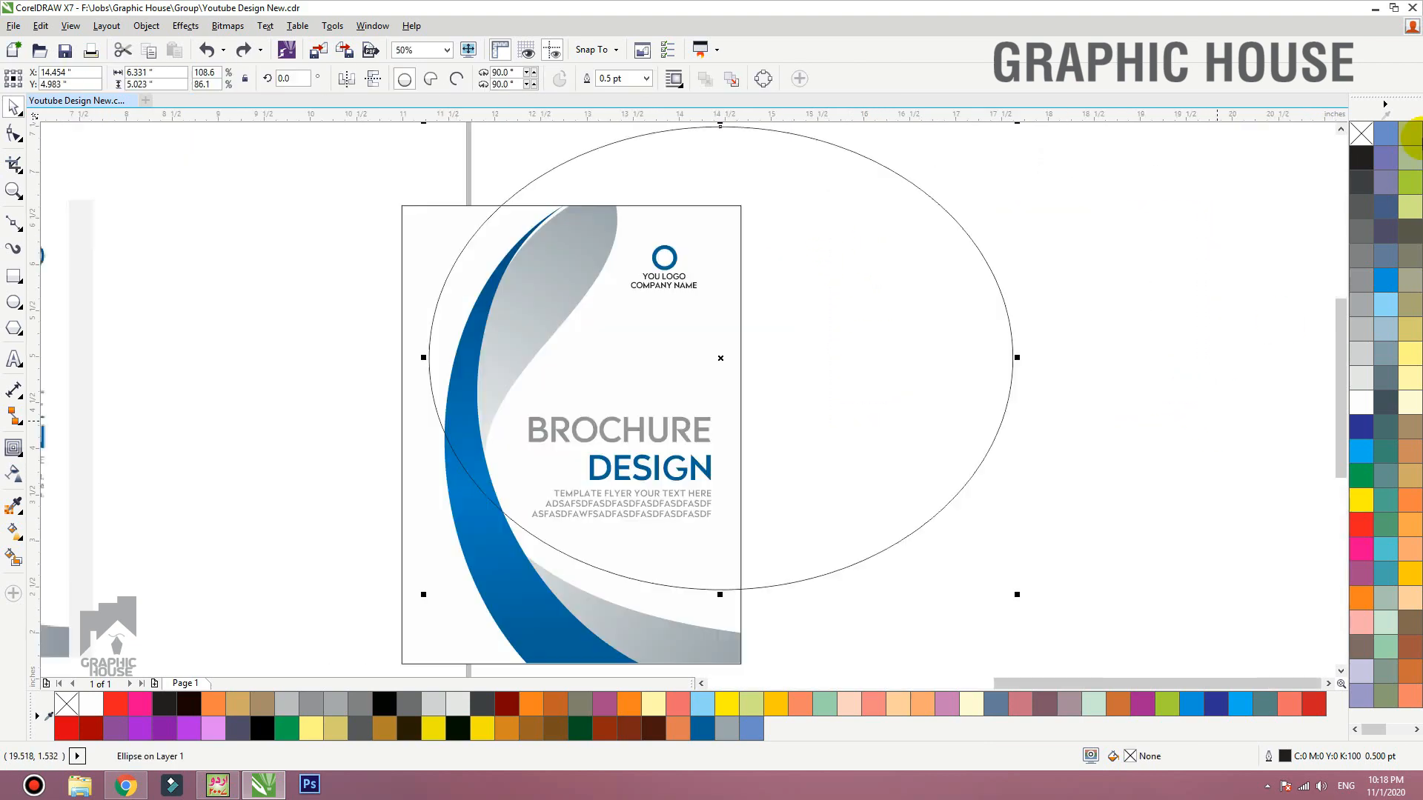
{"action": "left_click", "coordinate": [1386, 105]}
{"action": "left_click", "coordinate": [1301, 347]}
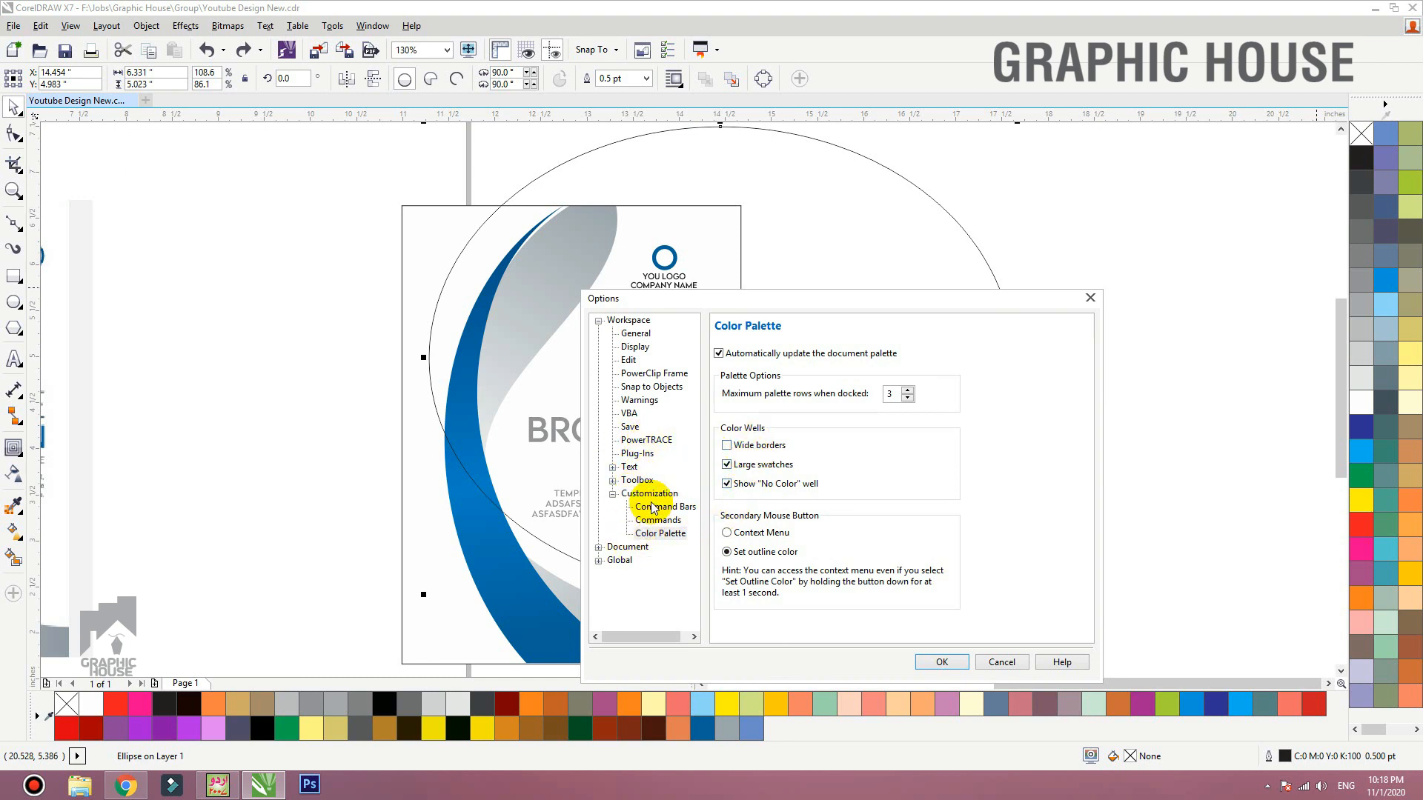
{"action": "left_click", "coordinate": [650, 373]}
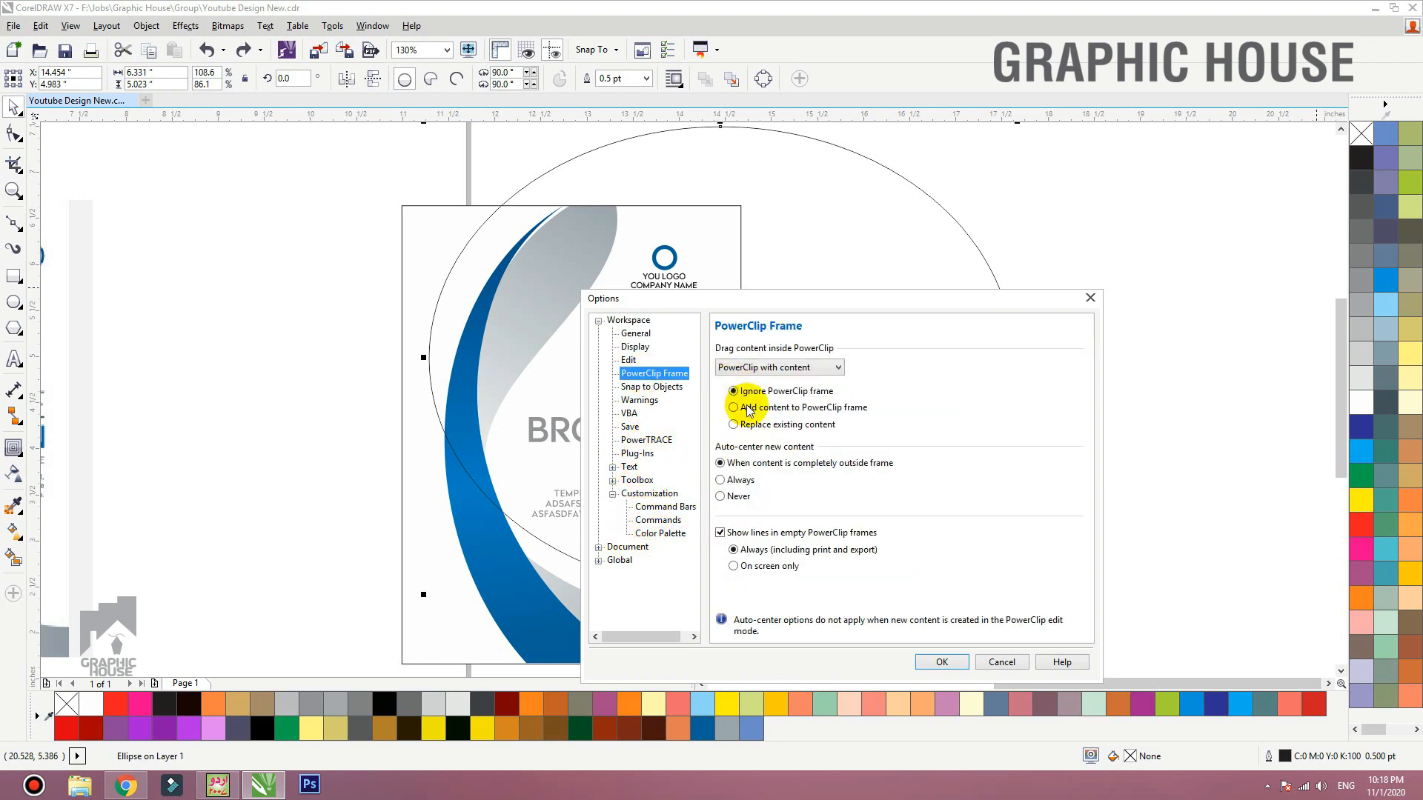
{"action": "left_click", "coordinate": [741, 480]}
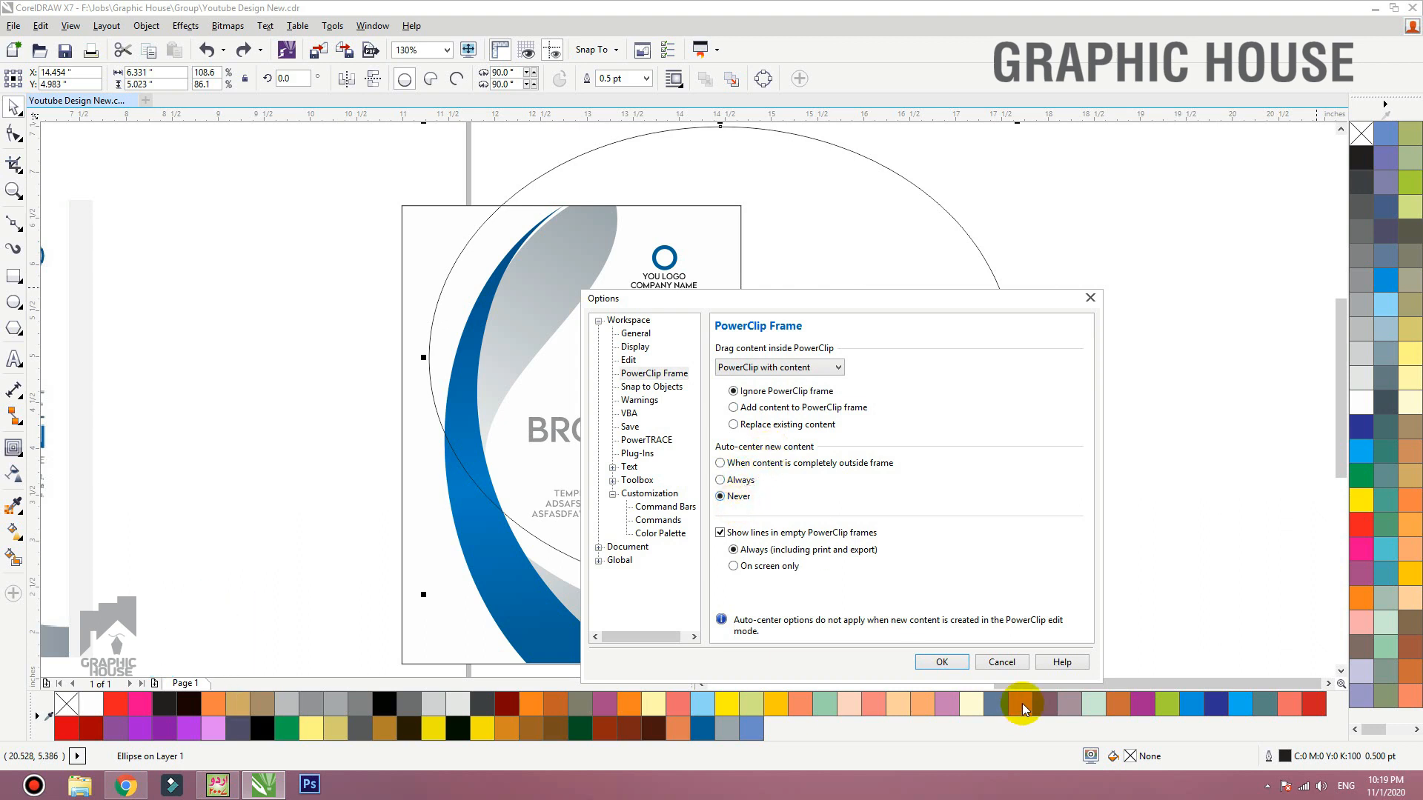
{"action": "left_click", "coordinate": [949, 665]}
Step: Place the new cover's frame inside the large ellipse with PowerClip, try moving the ellipse, and undo back to the separate objects
{"action": "left_click", "coordinate": [421, 227]}
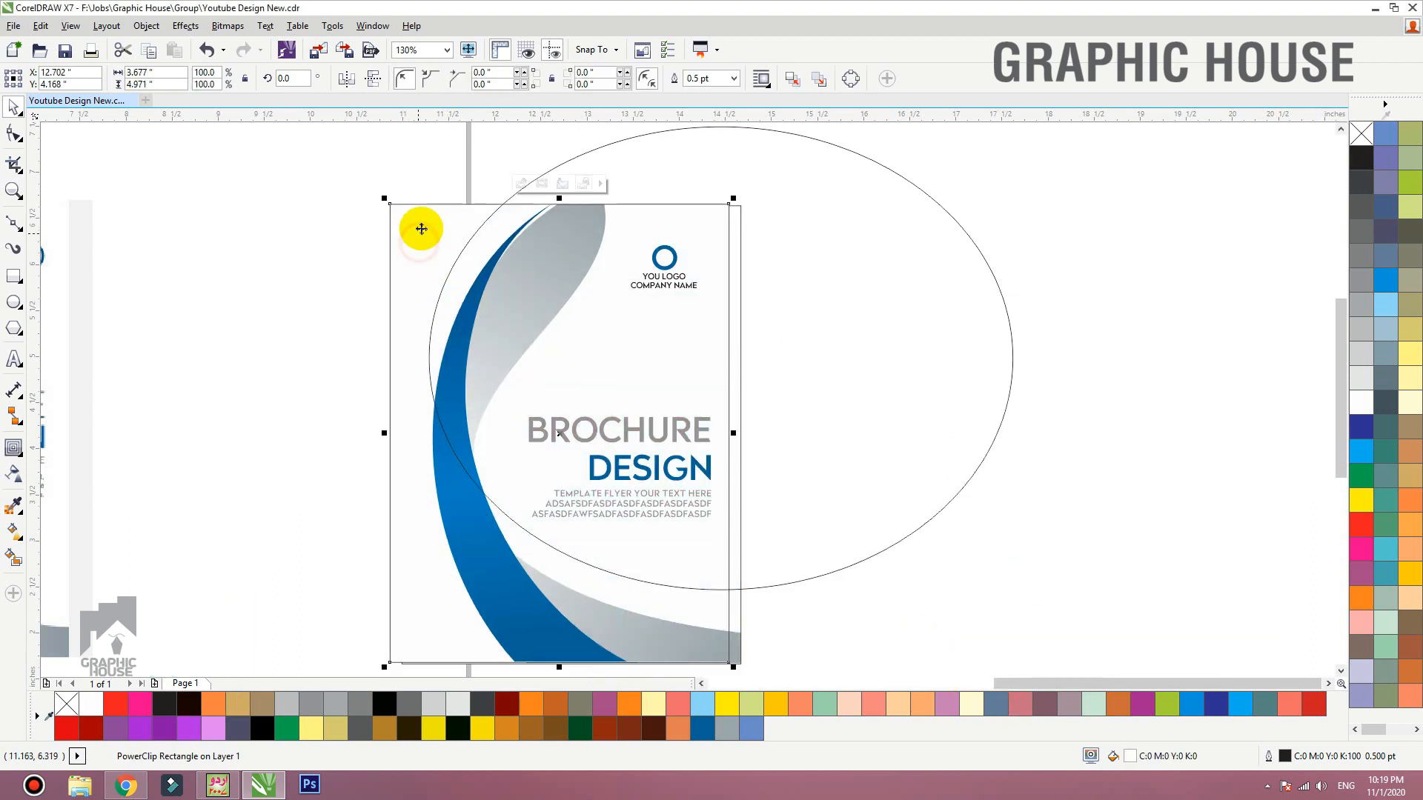
{"action": "right_click", "coordinate": [427, 222]}
{"action": "left_click", "coordinate": [489, 175]}
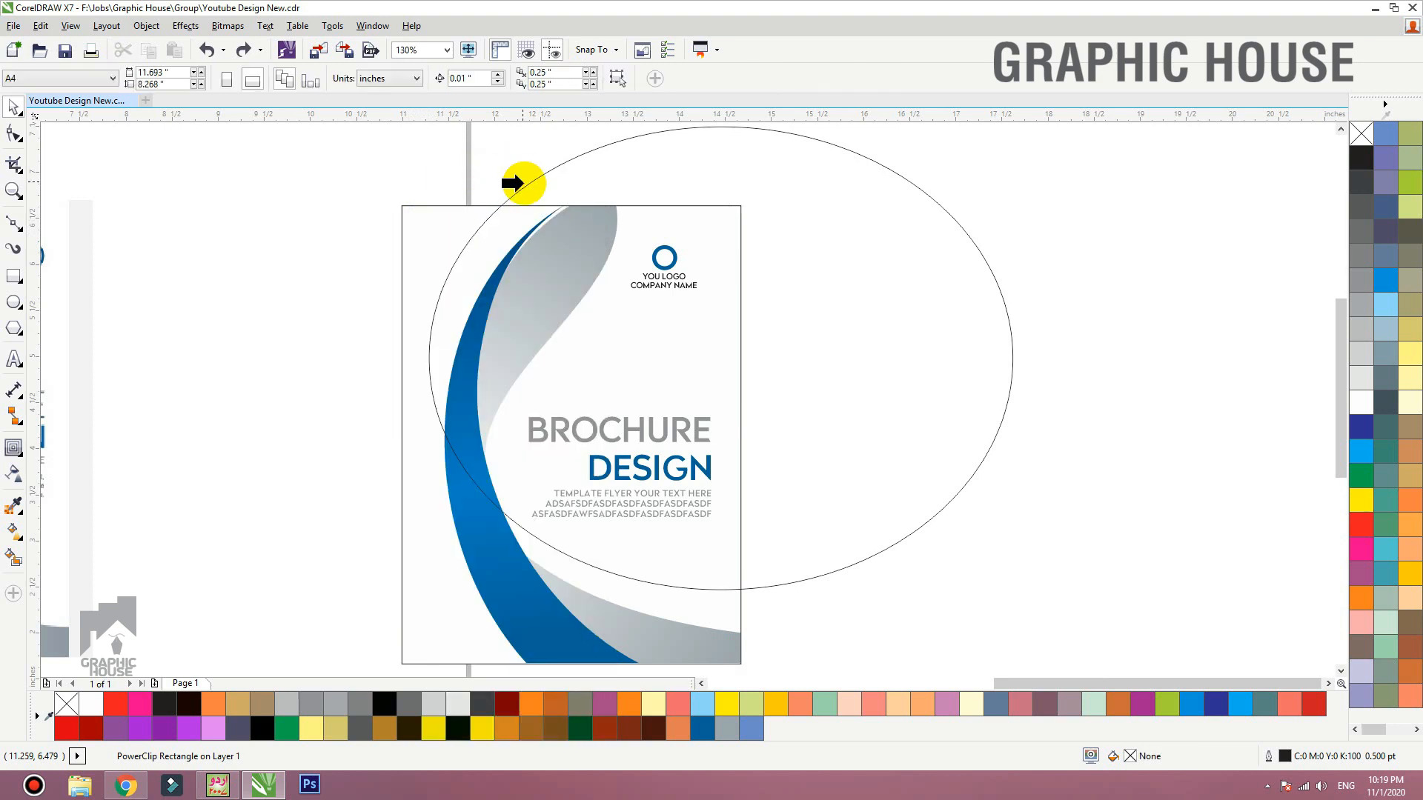
{"action": "left_click", "coordinate": [525, 185]}
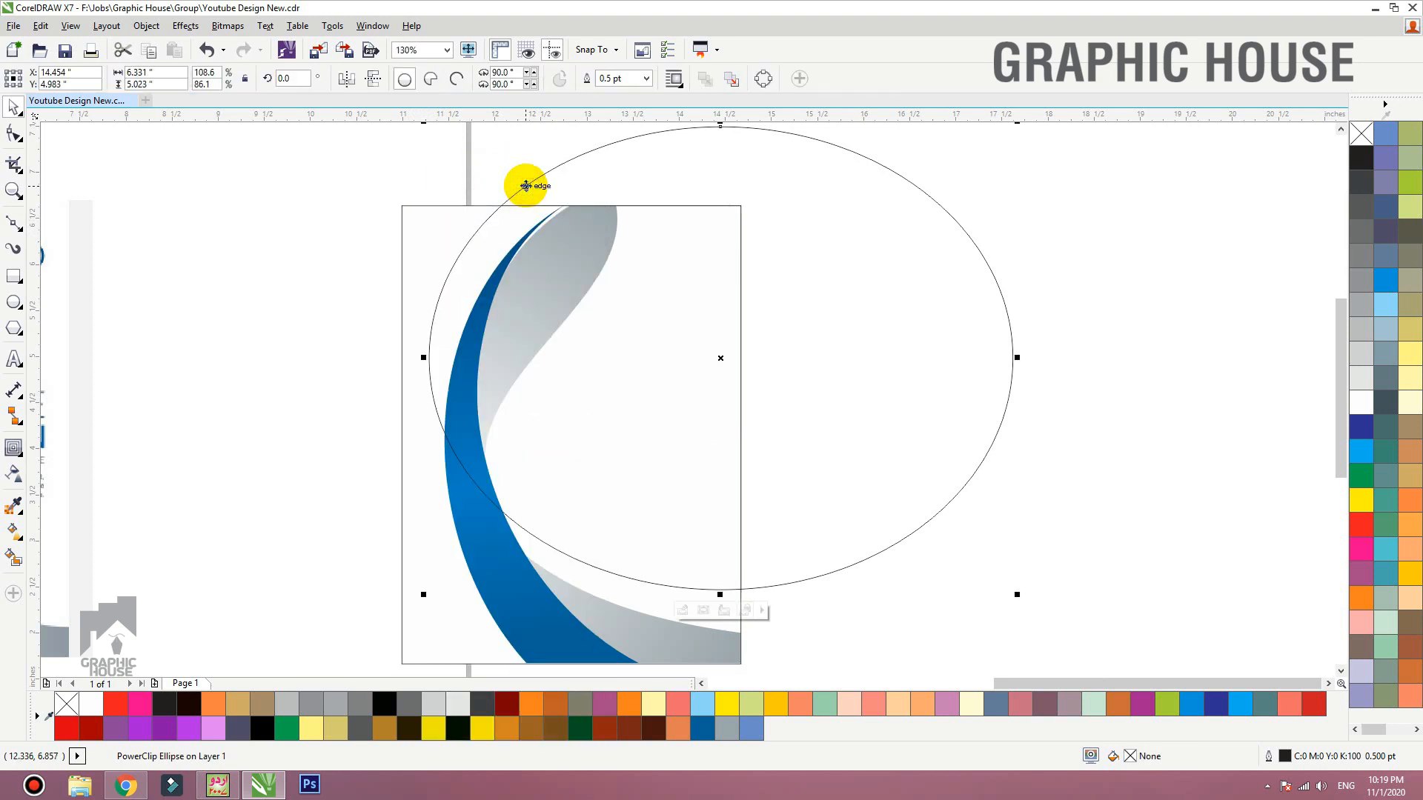
{"action": "left_click_drag", "start_coordinate": [526, 186], "coordinate": [610, 306]}
{"action": "key", "text": "ctrl+z"}
{"action": "key", "text": "ctrl+z"}
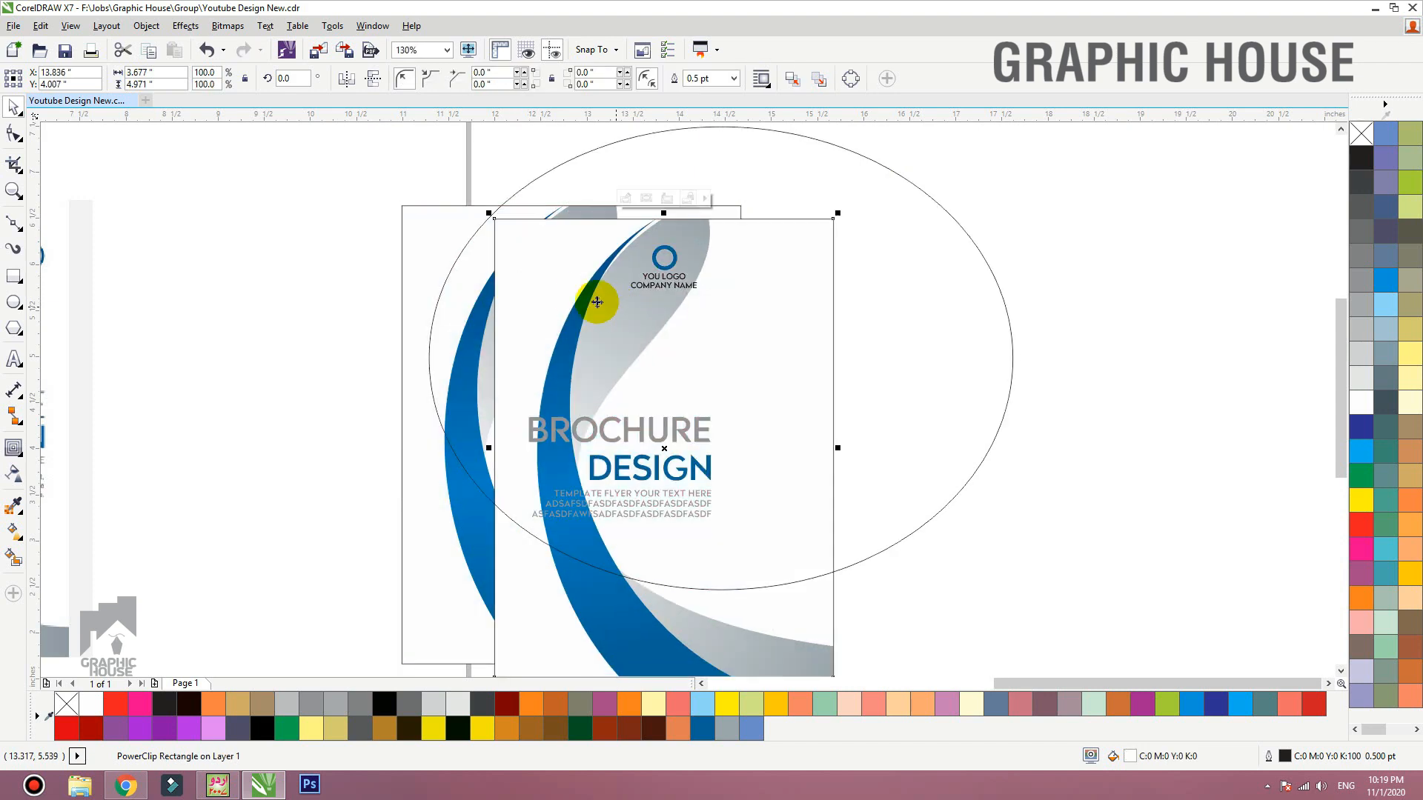
{"action": "key", "text": "ctrl+z"}
Step: PowerClip the new cover's frame inside the large ellipse and remove the ellipse's outline
{"action": "right_click", "coordinate": [521, 239]}
{"action": "left_click", "coordinate": [540, 169]}
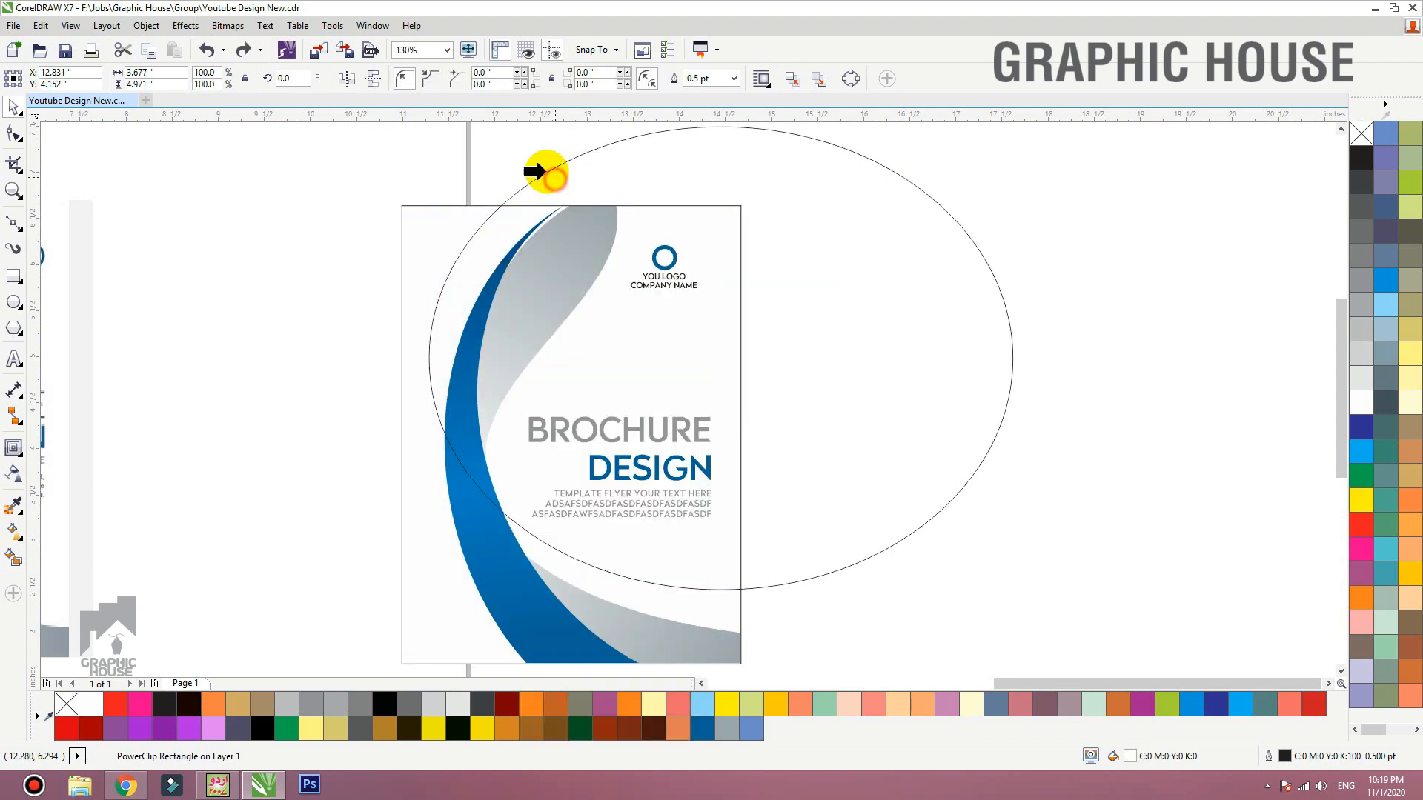
{"action": "left_click", "coordinate": [544, 173]}
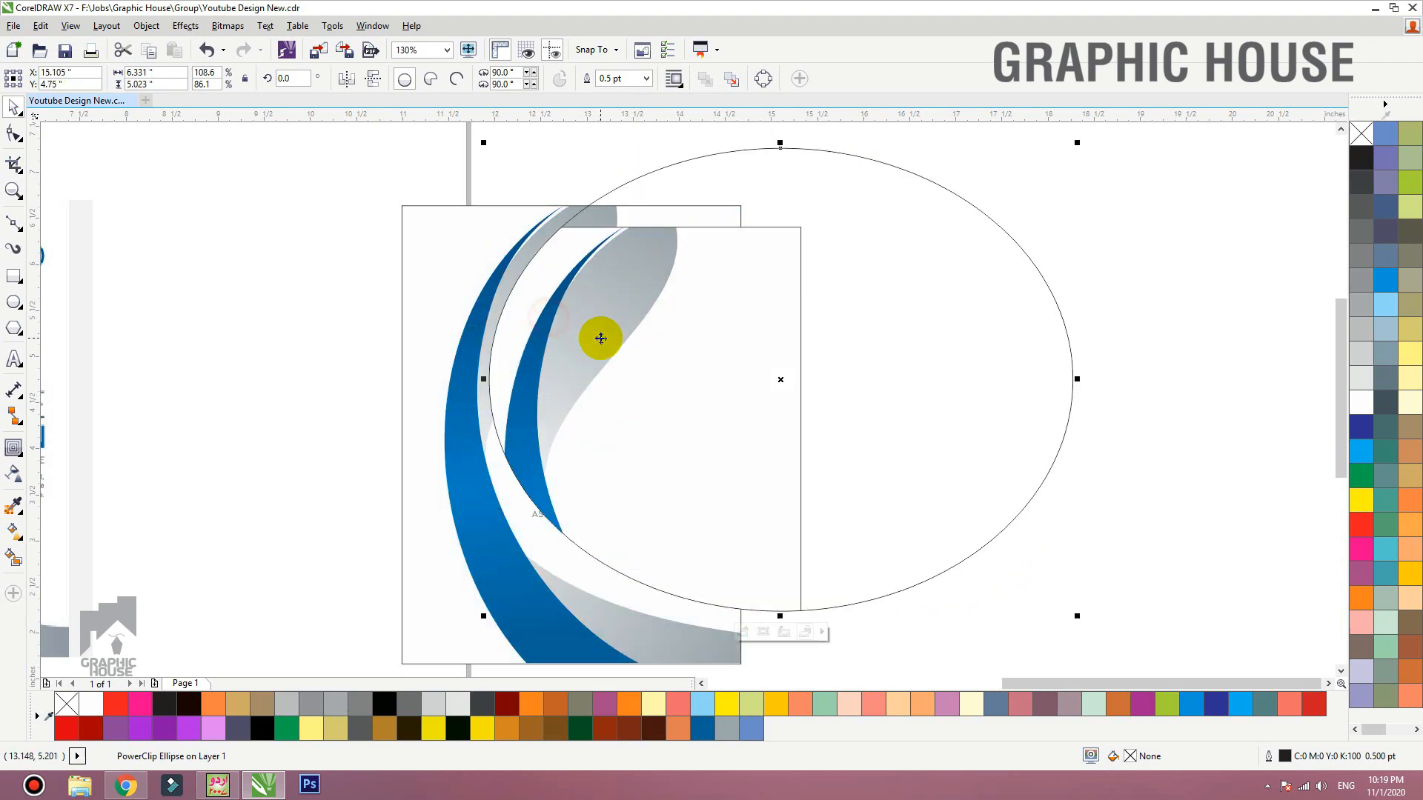
{"action": "right_click", "coordinate": [1360, 135]}
{"action": "scroll", "coordinate": [777, 483], "scroll_direction": "down", "scroll_amount": 3}
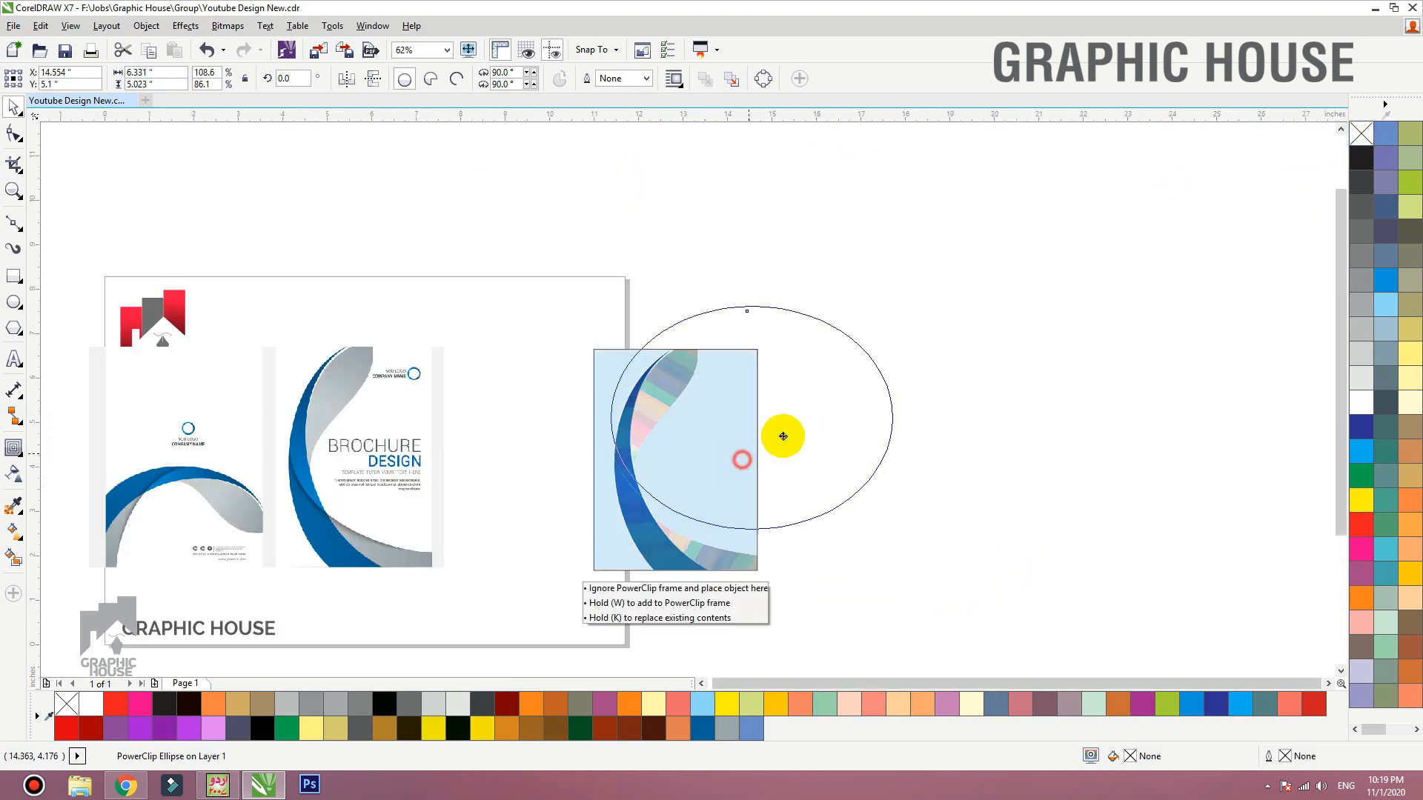
{"action": "scroll", "coordinate": [593, 556], "scroll_direction": "up", "scroll_amount": 2}
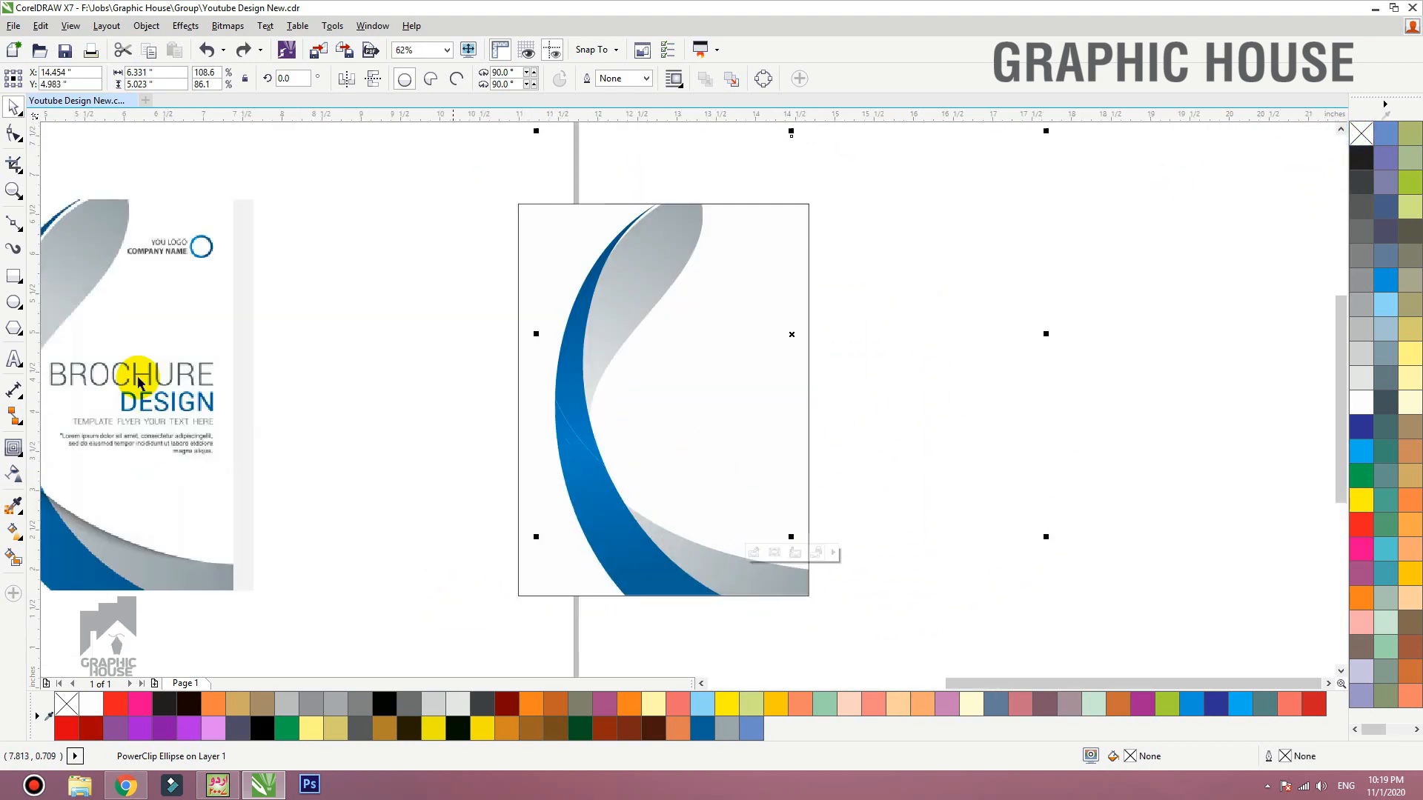
Step: Add an upward drop shadow to the clipped ellipse with opacity 50 and feathering 15
{"action": "left_click", "coordinate": [16, 455]}
{"action": "left_click", "coordinate": [59, 448]}
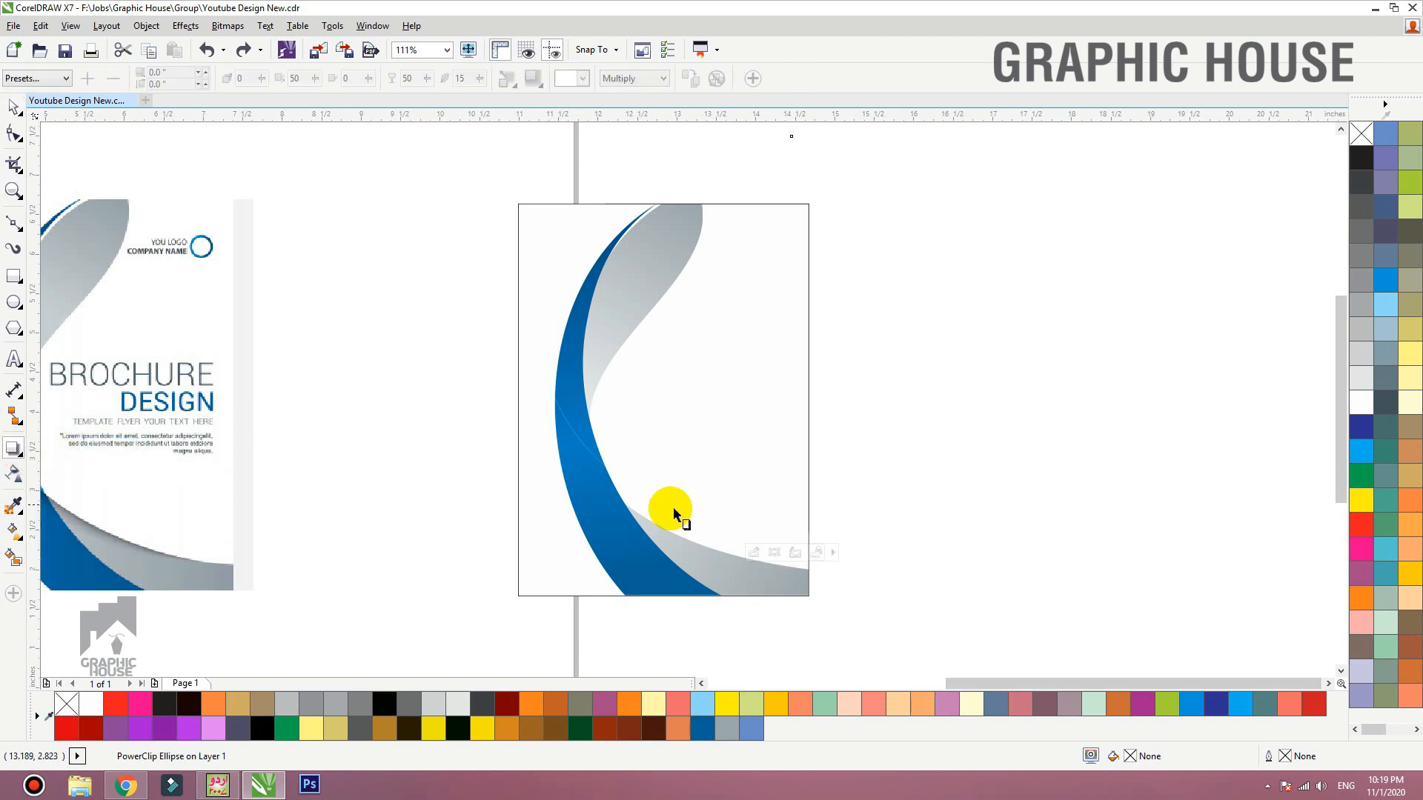
{"action": "left_click_drag", "start_coordinate": [671, 470], "coordinate": [809, 179]}
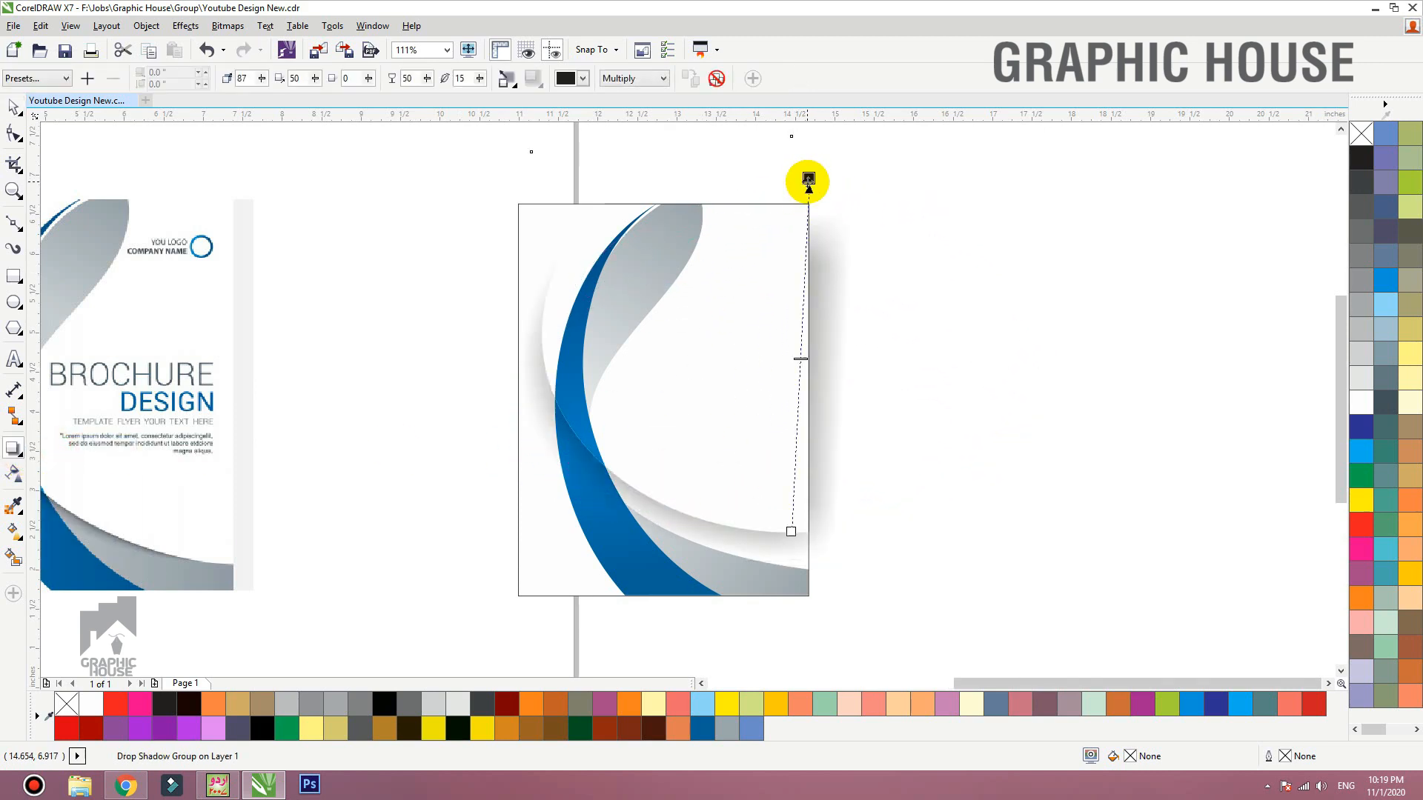
{"action": "scroll", "coordinate": [822, 369], "scroll_direction": "down", "scroll_amount": 2}
{"action": "key", "text": "F2"}
{"action": "left_click_drag", "start_coordinate": [897, 292], "coordinate": [357, 502]}
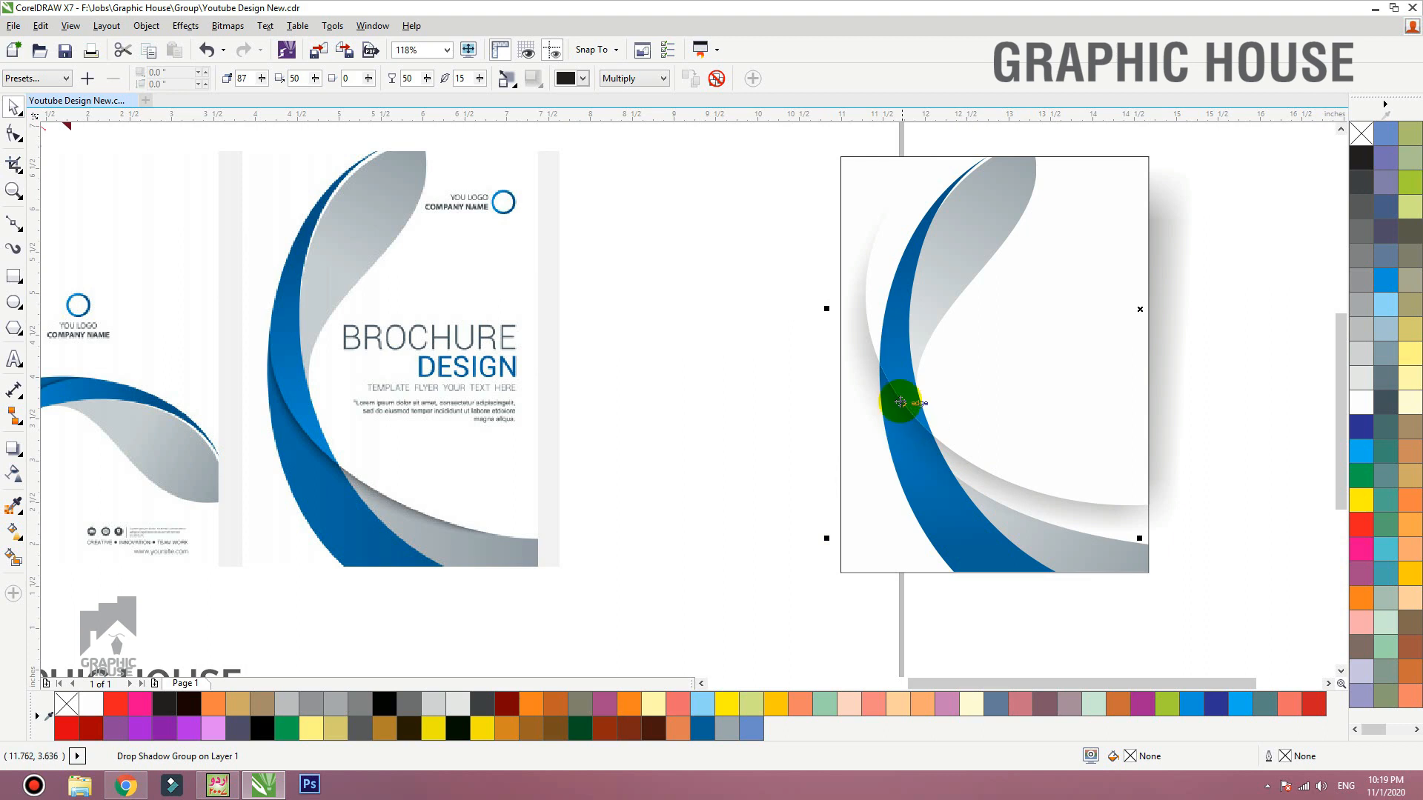
{"action": "left_click_drag", "start_coordinate": [979, 428], "coordinate": [986, 356]}
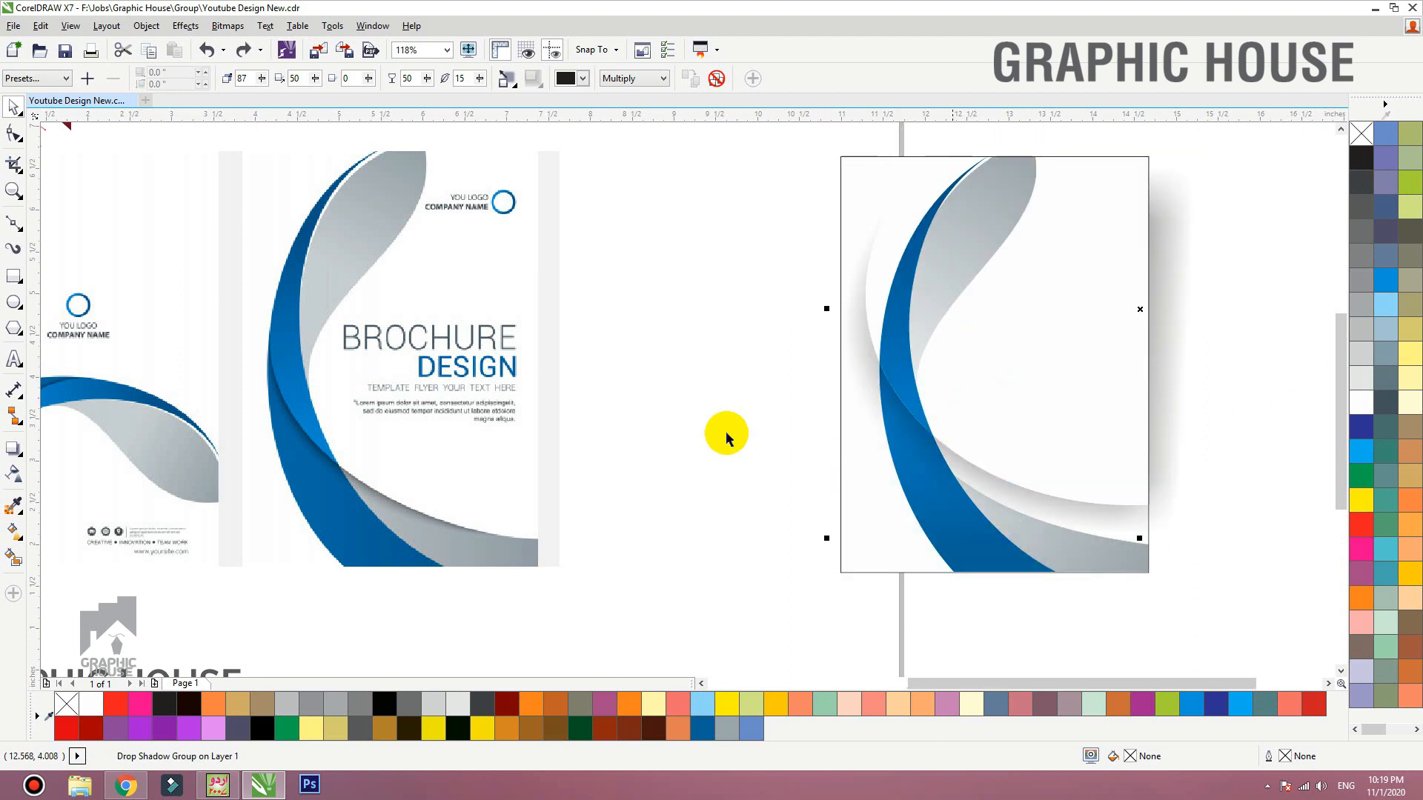
Step: Clear the ellipse's drop shadow and take the cover artwork back out of the ellipse
{"action": "left_click_drag", "start_coordinate": [1057, 420], "coordinate": [972, 283]}
{"action": "right_click", "coordinate": [994, 238]}
{"action": "left_click", "coordinate": [803, 305]}
{"action": "key", "text": "ctrl+z"}
{"action": "left_click", "coordinate": [723, 83]}
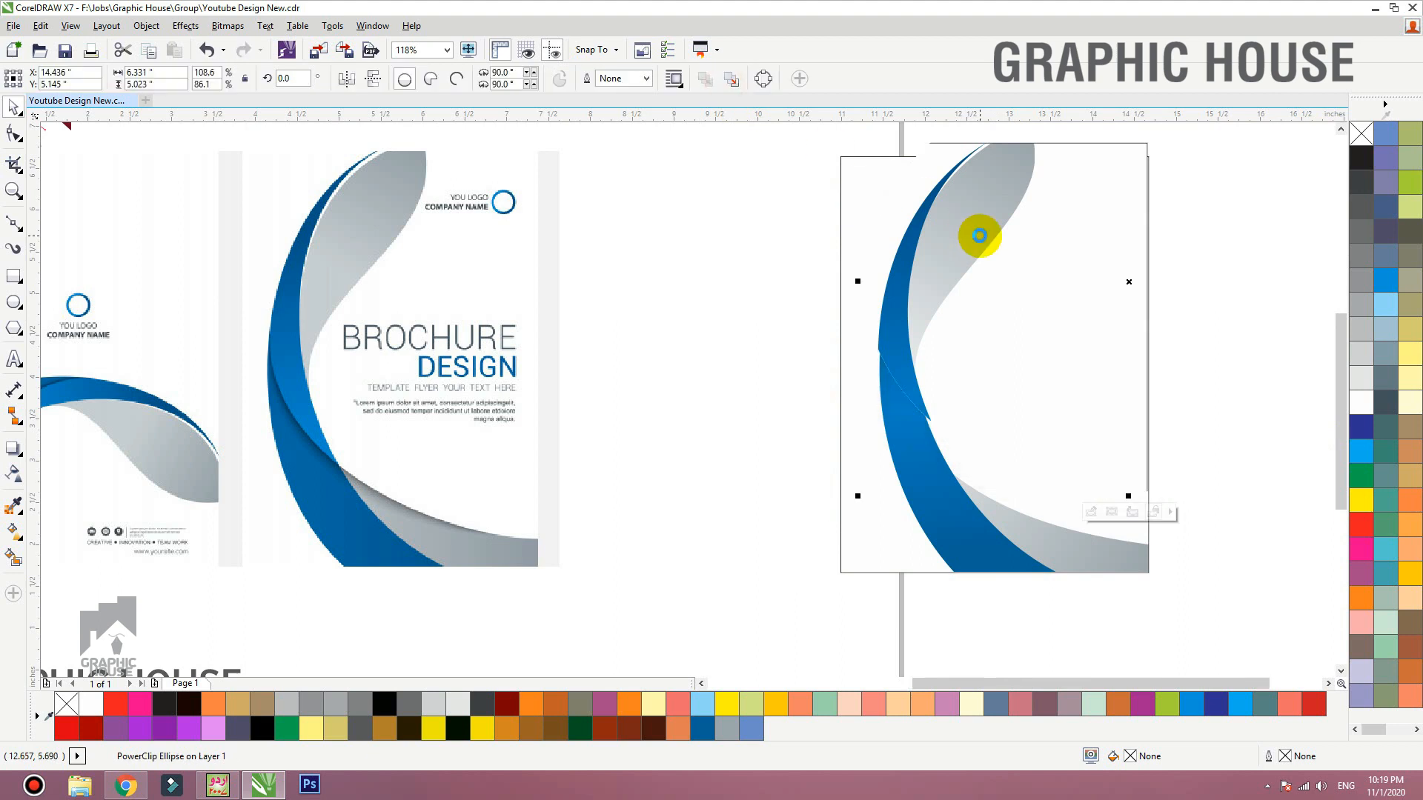
{"action": "left_click", "coordinate": [1010, 241]}
{"action": "left_click", "coordinate": [1214, 223]}
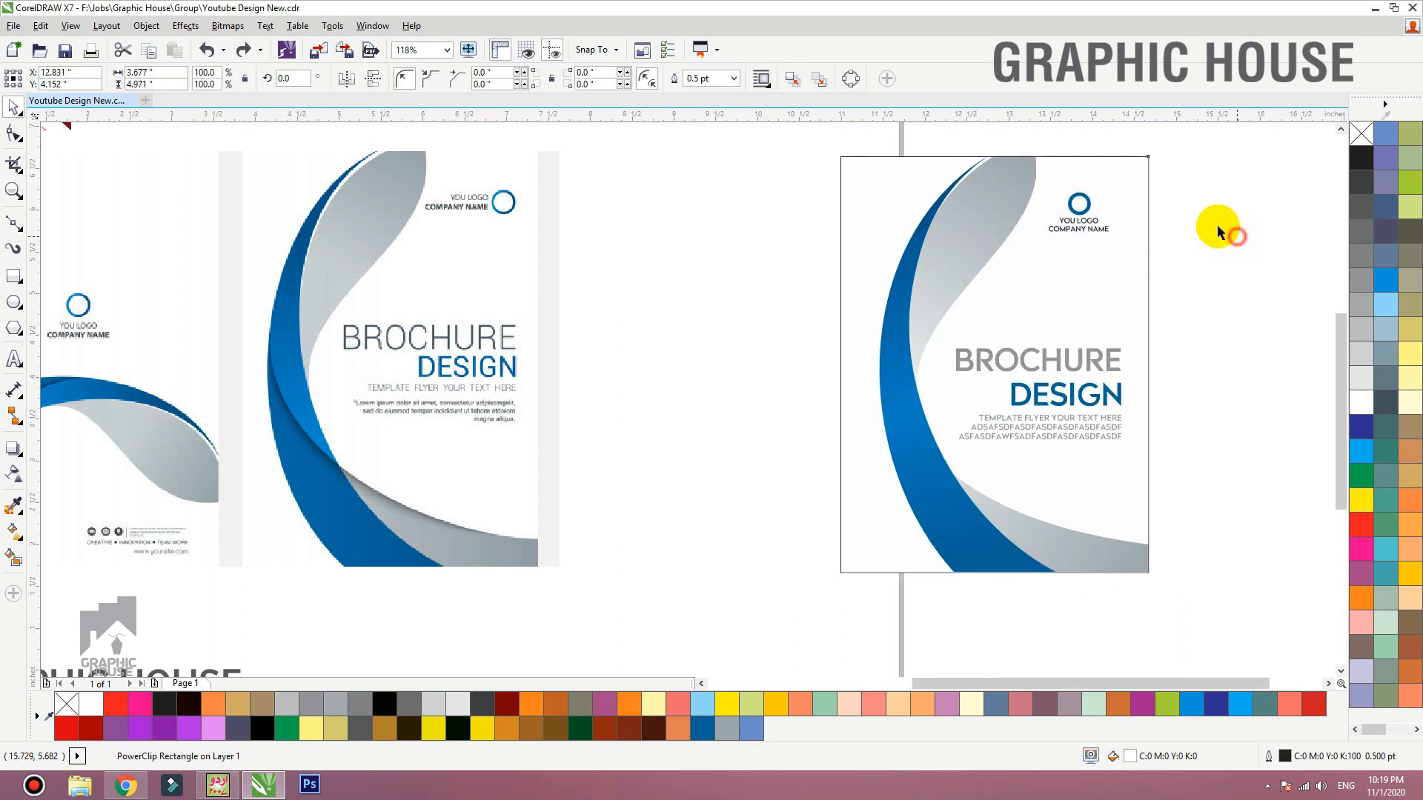
Step: Fill the ellipse with C:0 M:0 Y:20 K:40 and position it over the new cover
{"action": "scroll", "coordinate": [860, 346], "scroll_direction": "down", "scroll_amount": 2}
{"action": "left_click_drag", "start_coordinate": [1135, 178], "coordinate": [856, 430]}
{"action": "left_click", "coordinate": [1407, 273]}
{"action": "left_click_drag", "start_coordinate": [1022, 324], "coordinate": [743, 336]}
{"action": "left_click_drag", "start_coordinate": [630, 397], "coordinate": [970, 397]}
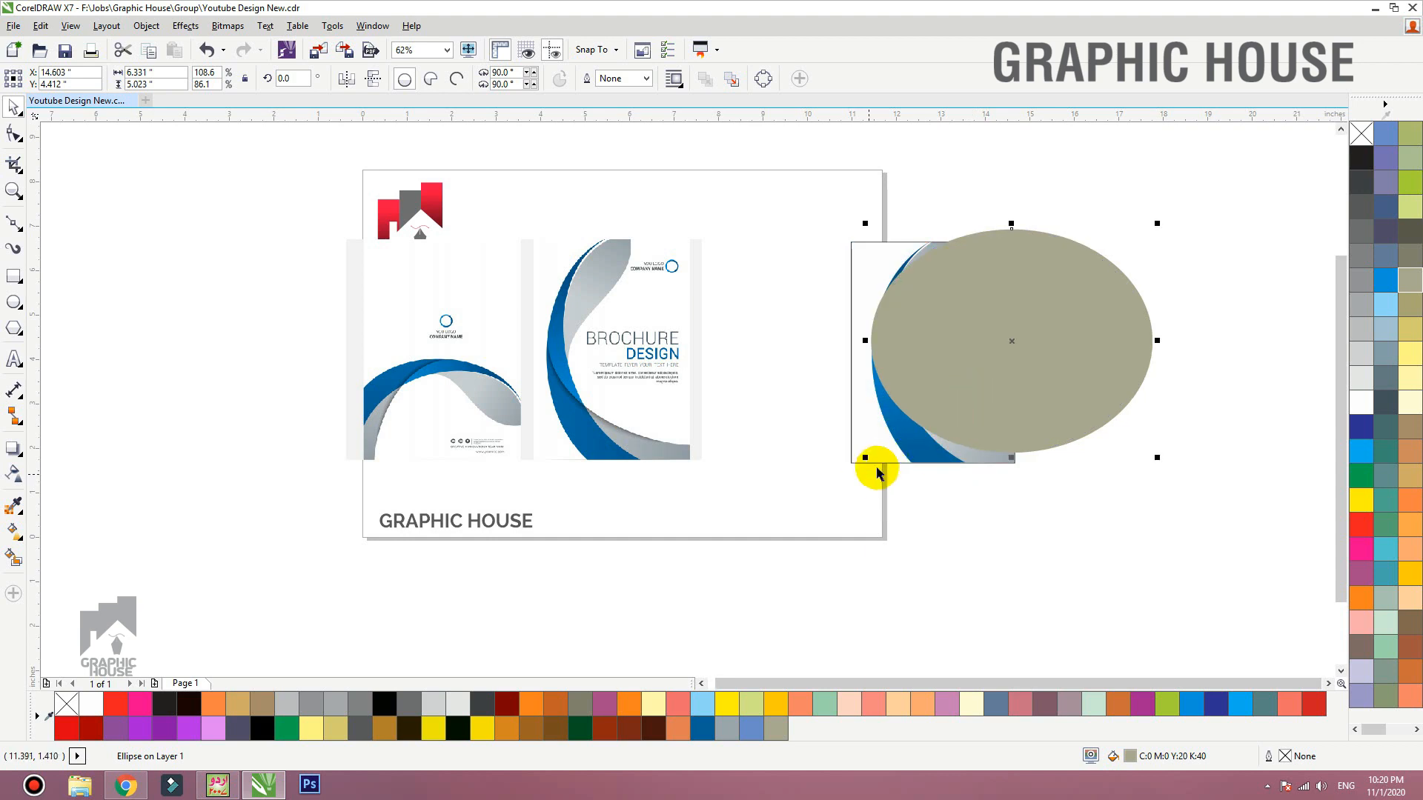
{"action": "left_click_drag", "start_coordinate": [876, 454], "coordinate": [803, 452]}
{"action": "key", "text": "ctrl+z"}
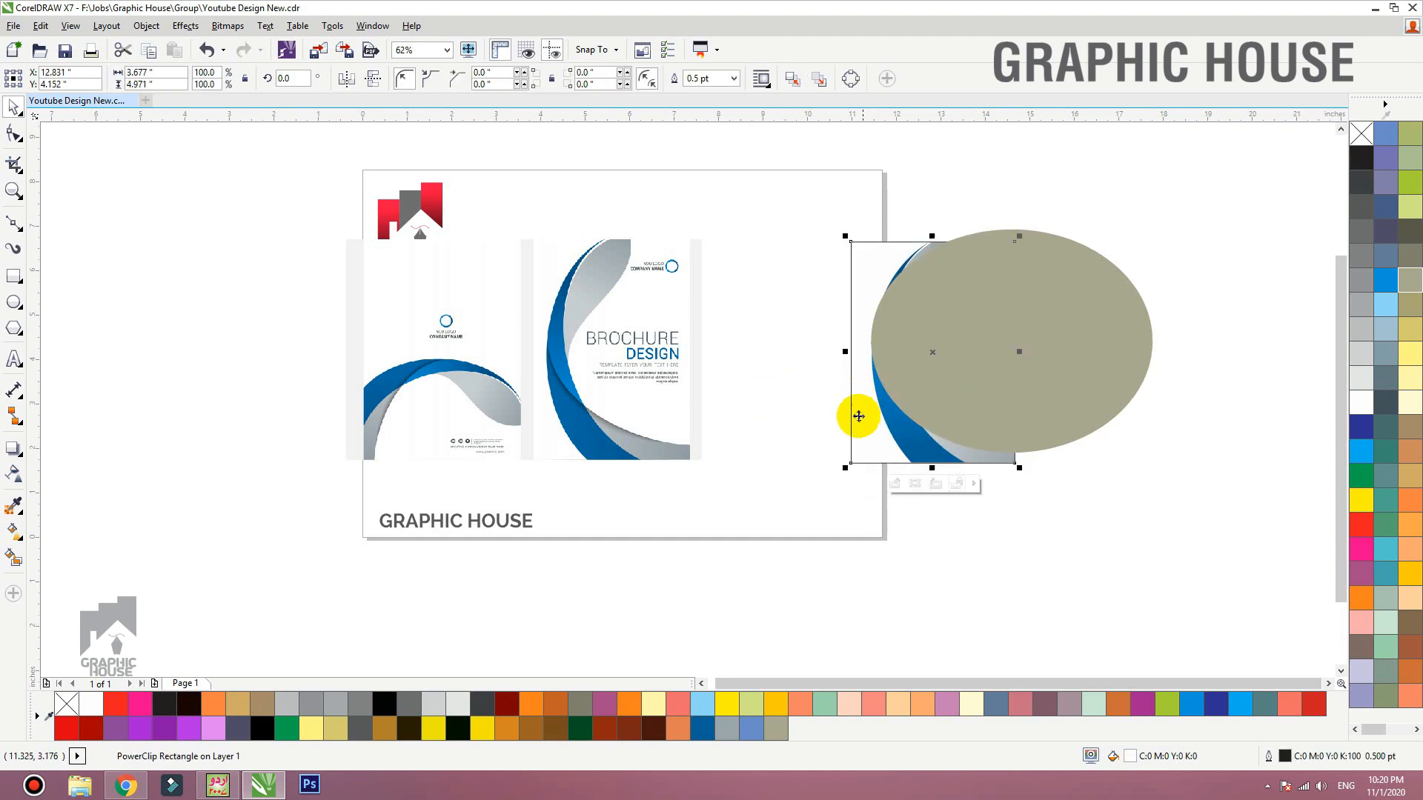
Step: PowerClip the new cover's frame inside the filled ellipse, keeping the ellipse in place without an outline
{"action": "right_click", "coordinate": [858, 417]}
{"action": "left_click", "coordinate": [938, 178]}
{"action": "left_click", "coordinate": [1043, 287]}
{"action": "left_click_drag", "start_coordinate": [1059, 363], "coordinate": [1086, 327]}
{"action": "key", "text": "ctrl+z"}
{"action": "right_click", "coordinate": [1366, 130]}
Step: Add an upward drop shadow to the clipped ellipse and set its opacity to 44 and feathering to 5
{"action": "key", "text": "F2"}
{"action": "left_click_drag", "start_coordinate": [1205, 205], "coordinate": [839, 151]}
{"action": "left_click", "coordinate": [21, 450]}
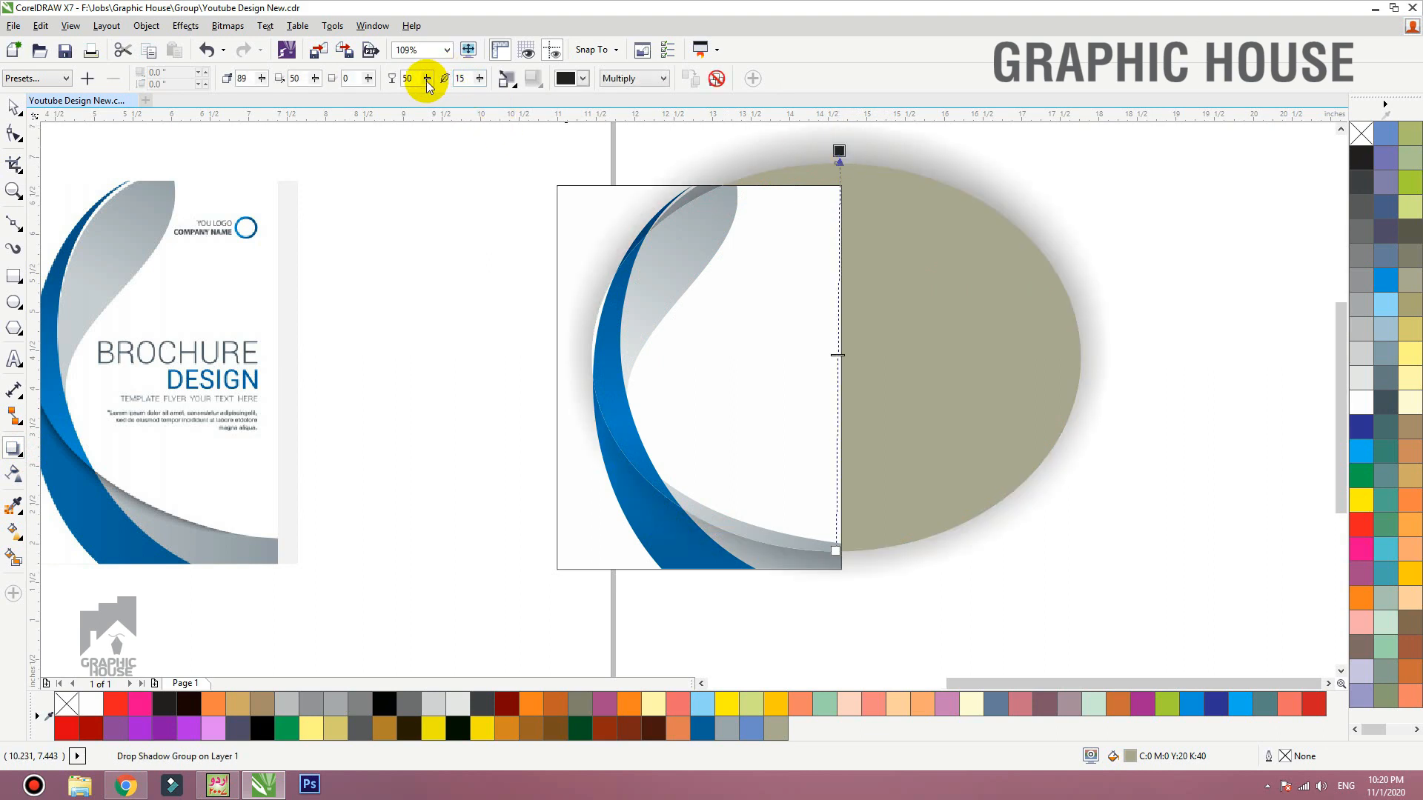
{"action": "key", "text": "BackSpace"}
{"action": "key", "text": "BackSpace"}
{"action": "type", "text": "44"}
{"action": "key", "text": "Tab"}
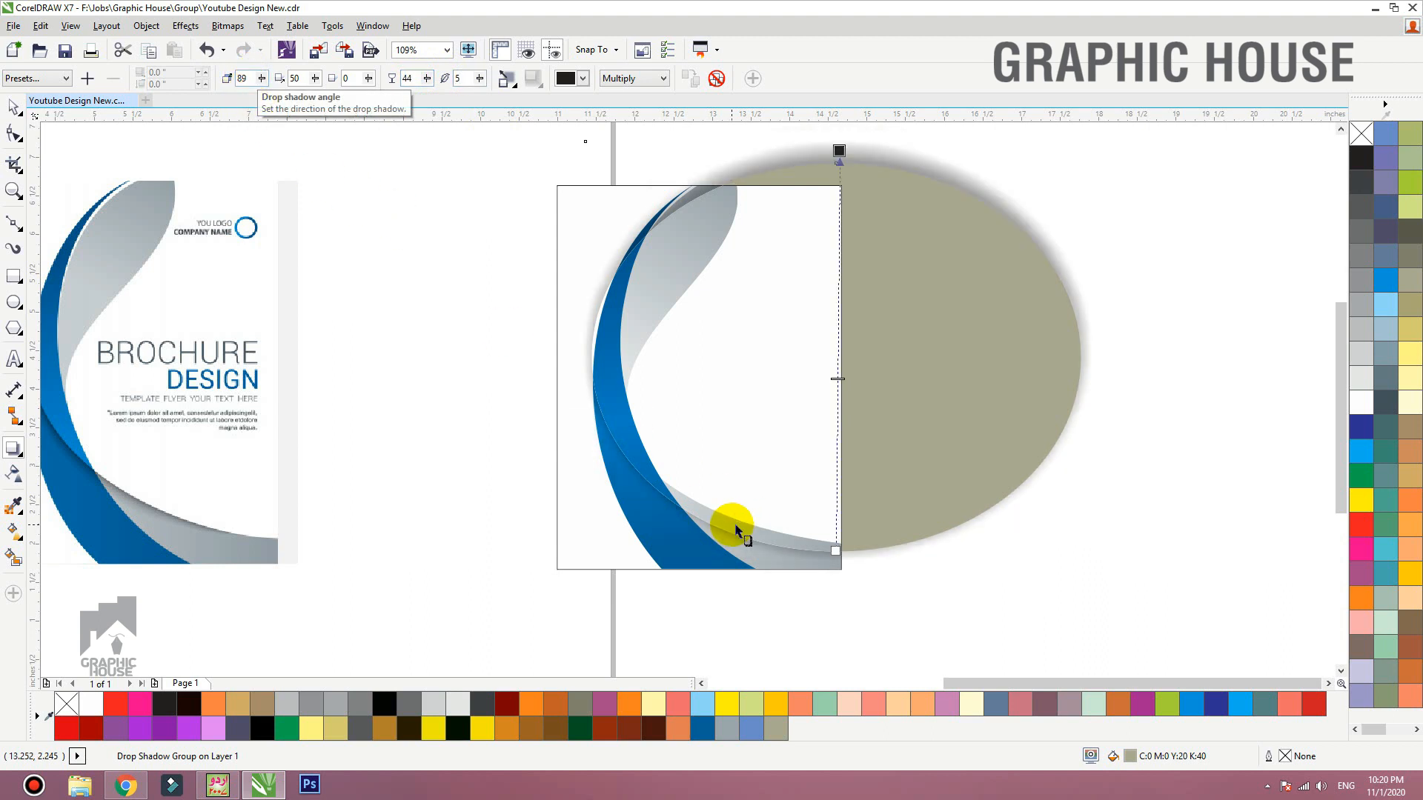
{"action": "left_click_drag", "start_coordinate": [864, 482], "coordinate": [881, 460]}
{"action": "key", "text": "ctrl+z"}
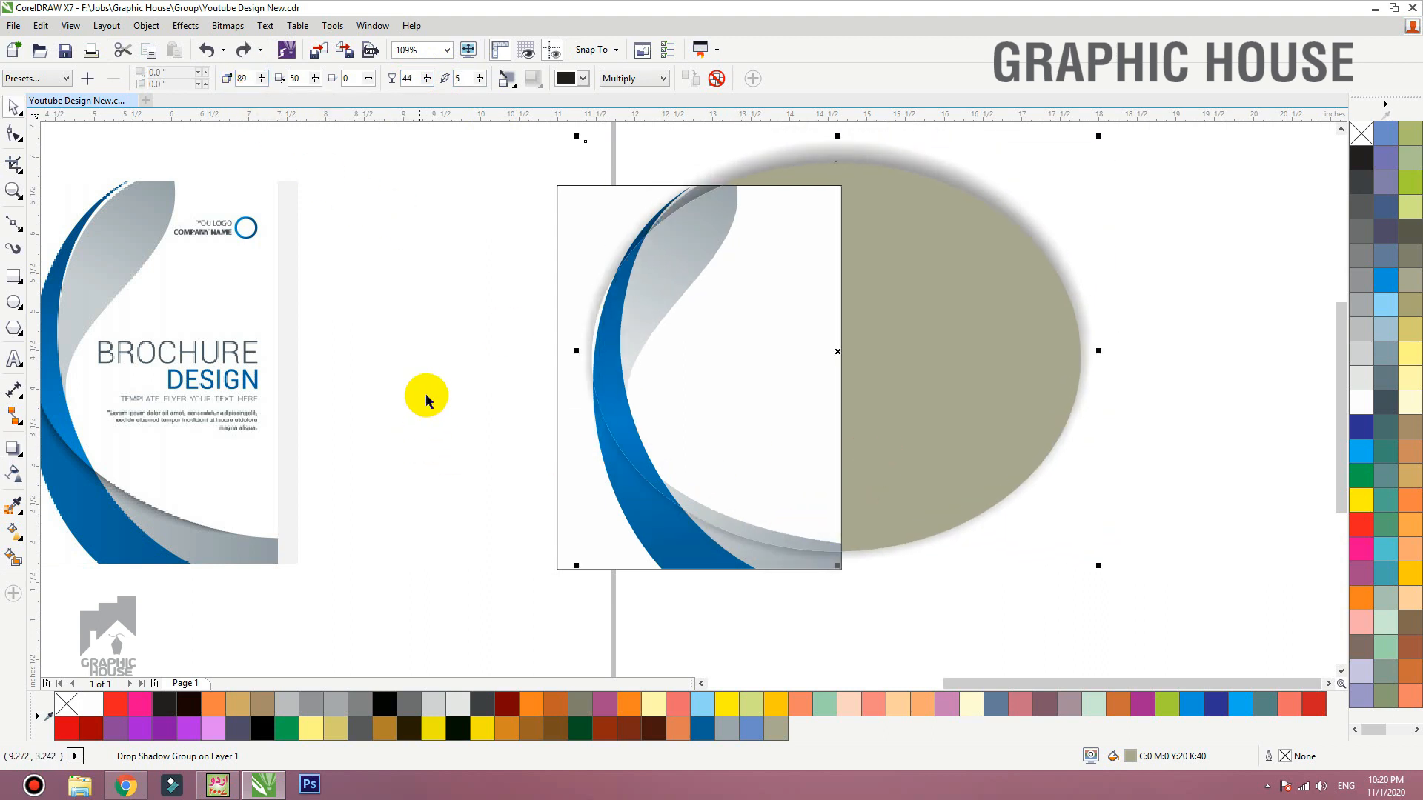
Step: PowerClip the shadowed ellipse inside the new cover's frame and open the frame's contents for editing
{"action": "key", "text": "alt+c"}
{"action": "key", "text": "w"}
{"action": "key", "text": "p"}
{"action": "left_click", "coordinate": [576, 185]}
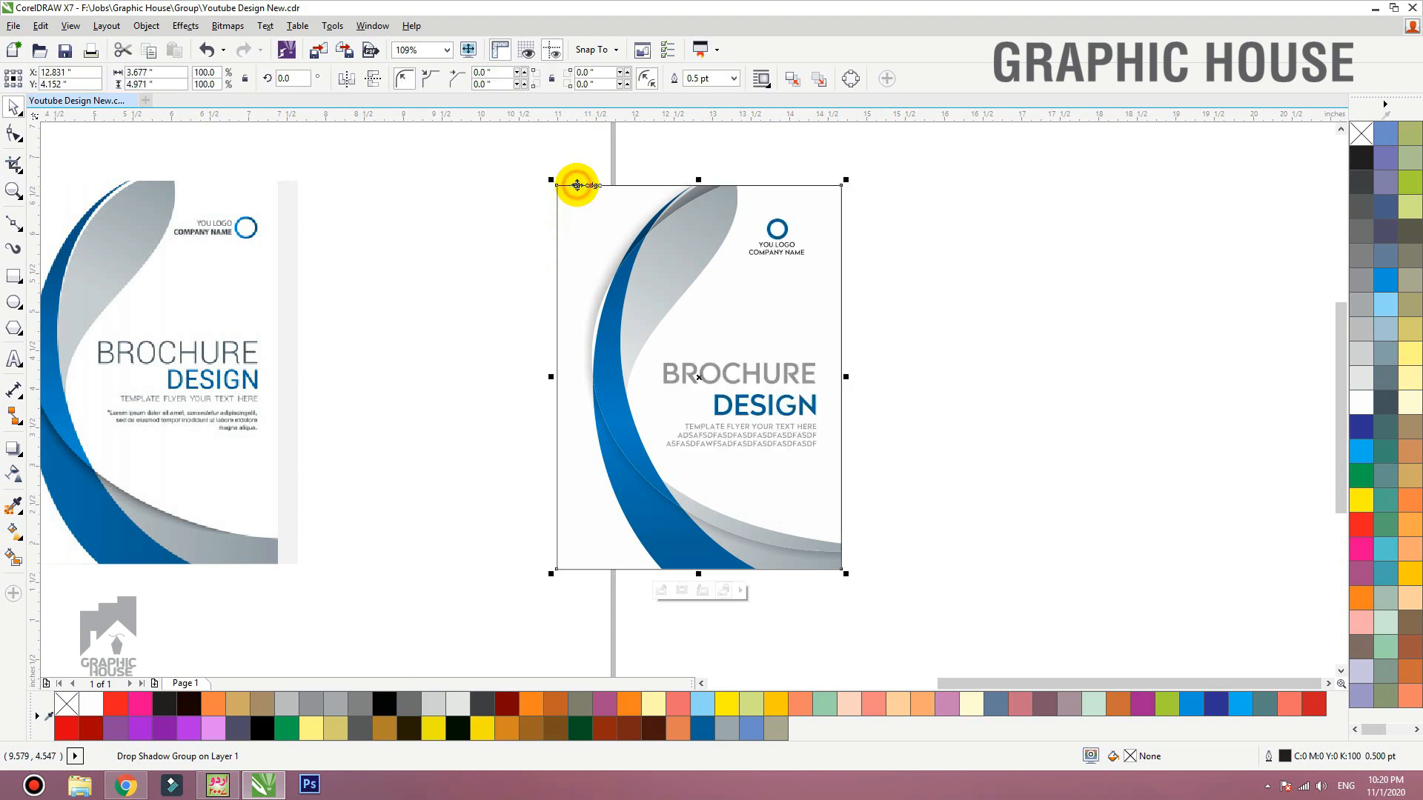
{"action": "left_click", "coordinate": [577, 185], "text": "ctrl"}
Step: Remove the fill from the shadowed ellipse inside the cover's PowerClip contents
{"action": "key", "text": "ctrl+z"}
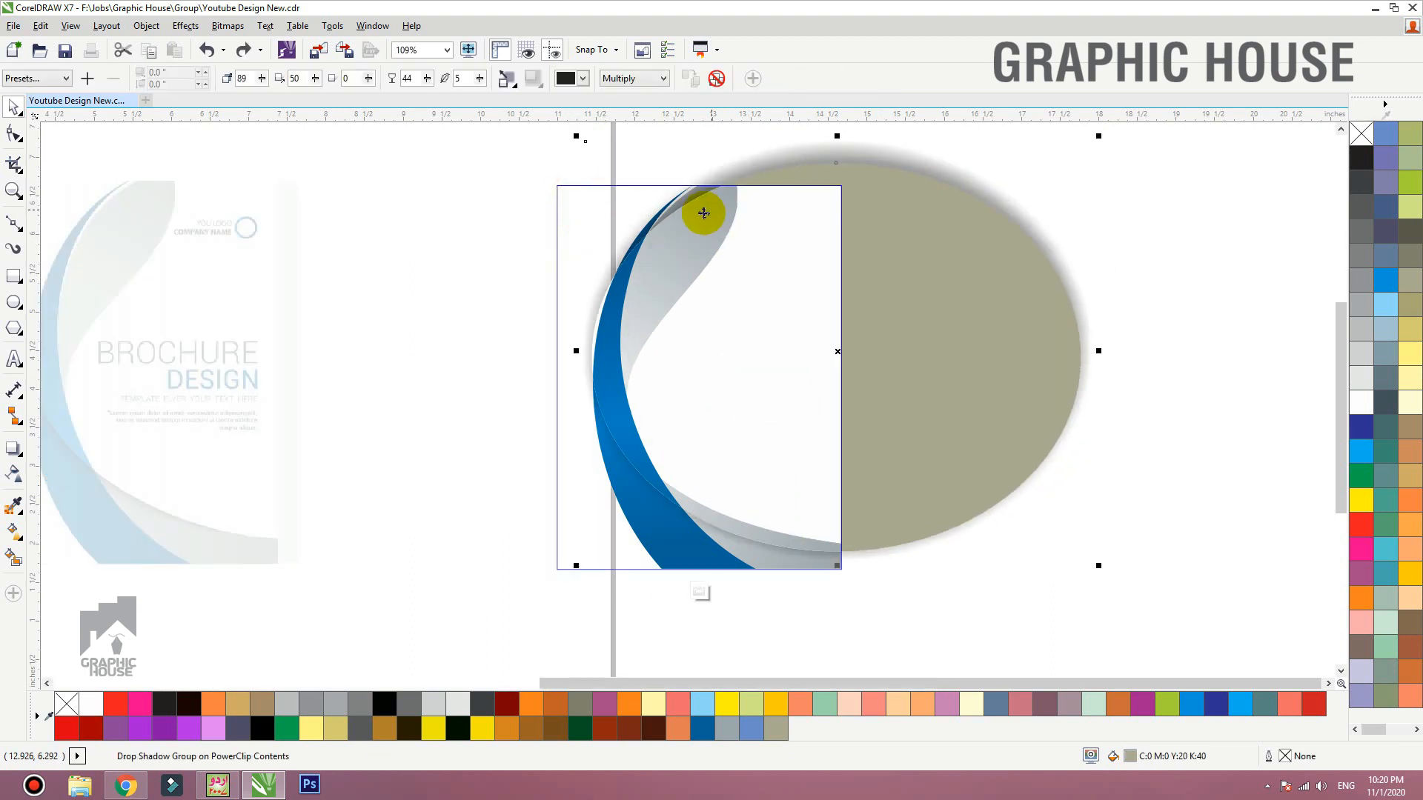
{"action": "left_click_drag", "start_coordinate": [774, 360], "coordinate": [798, 360]}
{"action": "key", "text": "ctrl+z"}
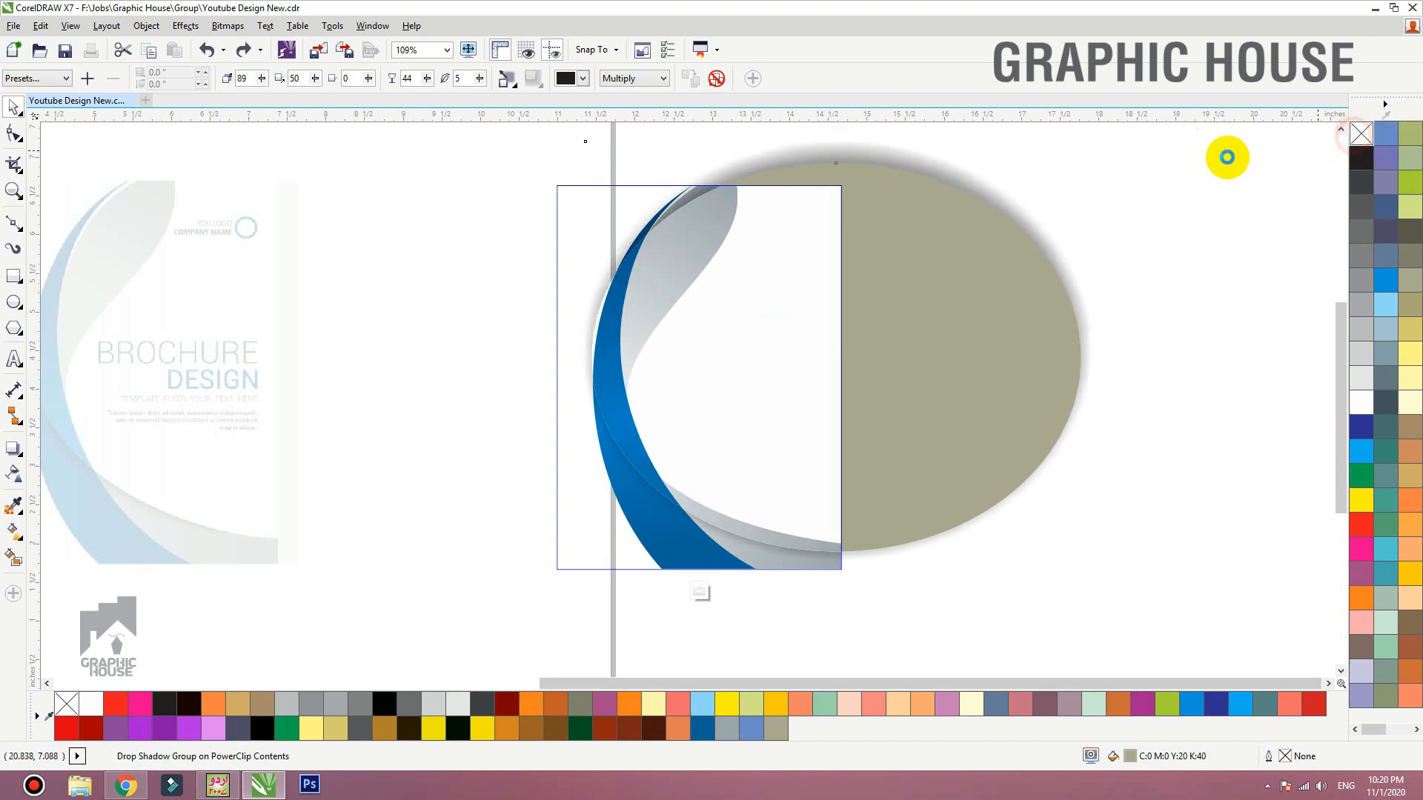
{"action": "left_click", "coordinate": [1169, 195]}
{"action": "left_click", "coordinate": [865, 252]}
Step: Stretch the shadowed ellipse upward to about 5.23 in tall and finish editing the cover's contents
{"action": "key", "text": "F3"}
{"action": "key", "text": "F2"}
{"action": "left_click_drag", "start_coordinate": [969, 515], "coordinate": [536, 264]}
{"action": "mouse_move", "coordinate": [719, 221]}
{"action": "left_mouse_down"}
{"action": "mouse_move", "coordinate": [731, 203]}
{"action": "mouse_move", "coordinate": [717, 216]}
{"action": "left_mouse_up"}
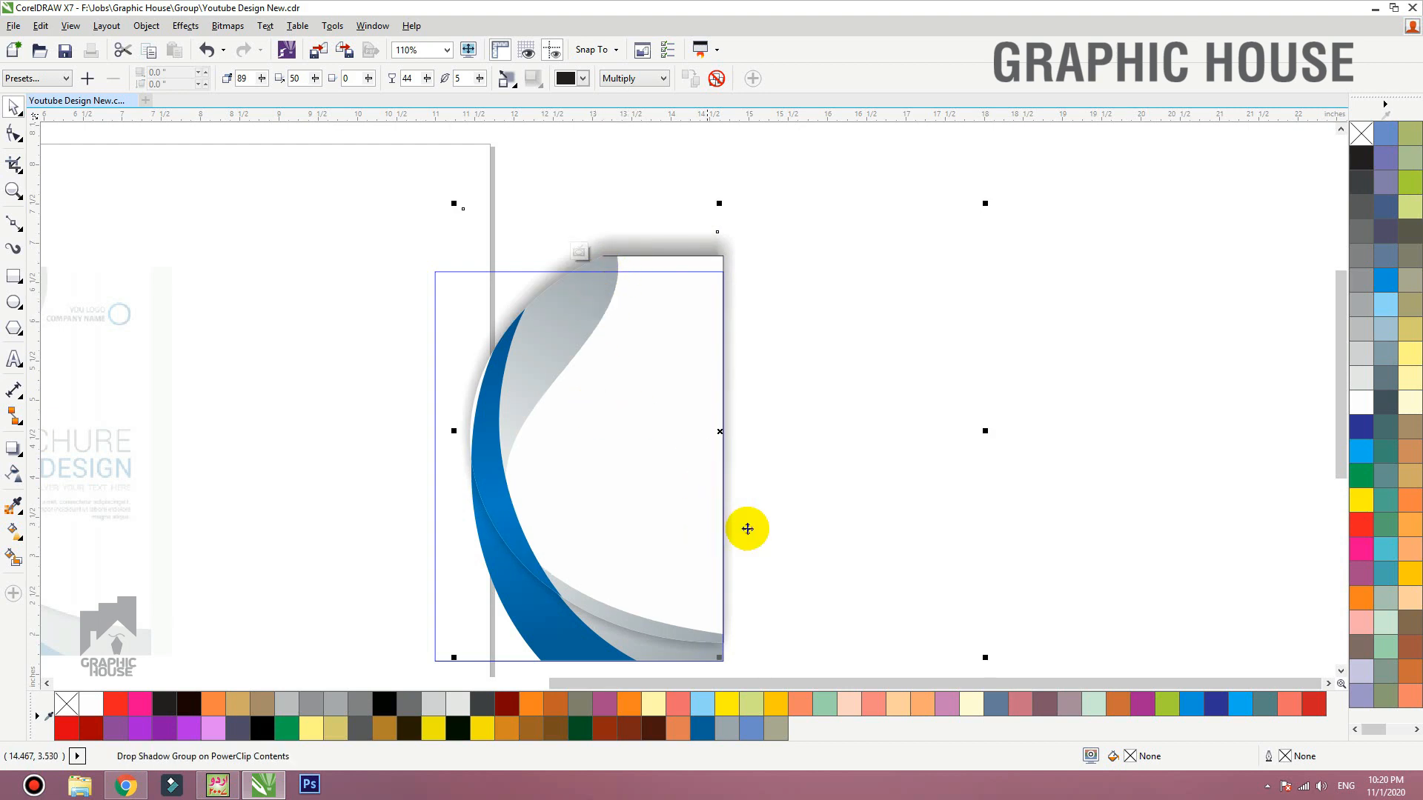
{"action": "left_click", "coordinate": [1142, 236], "text": "ctrl"}
{"action": "key", "text": "F2"}
{"action": "left_click_drag", "start_coordinate": [407, 509], "coordinate": [784, 679]}
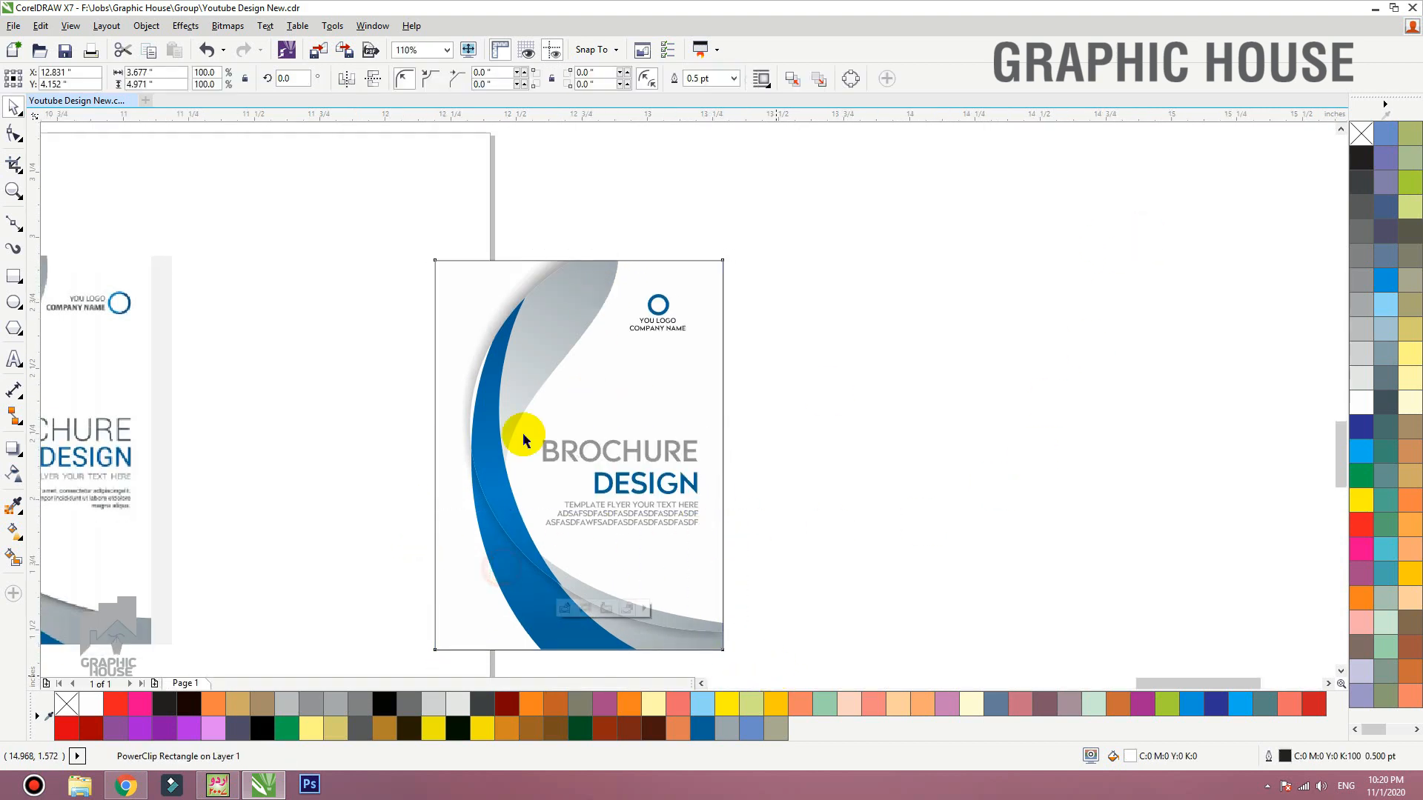
{"action": "key", "text": "F3"}
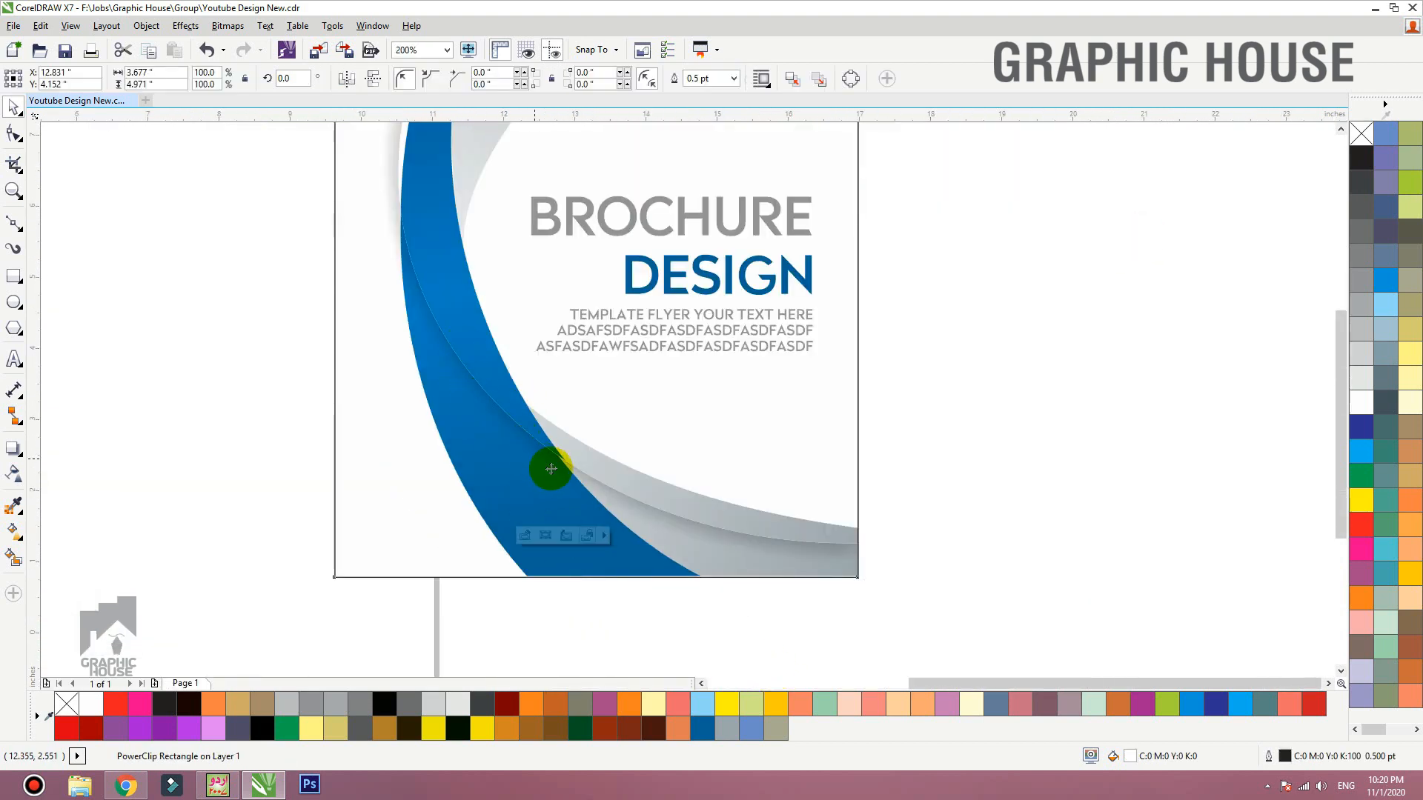
Step: Reopen the cover's contents, set the ellipse shadow's feathering to 10 and opacity to 55, and finish editing
{"action": "left_click", "coordinate": [578, 449], "text": "ctrl"}
{"action": "left_click_drag", "start_coordinate": [578, 451], "coordinate": [601, 442]}
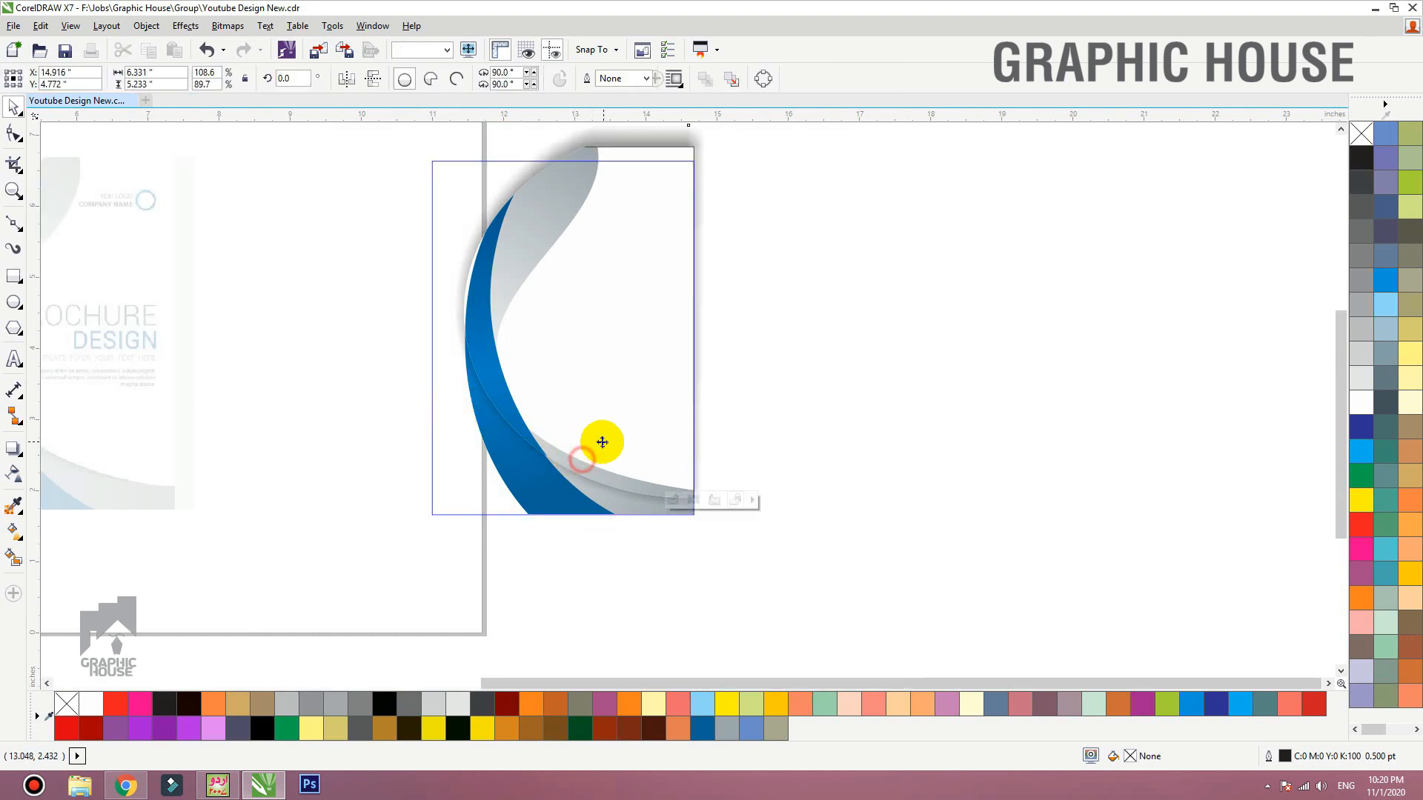
{"action": "key", "text": "ctrl+z"}
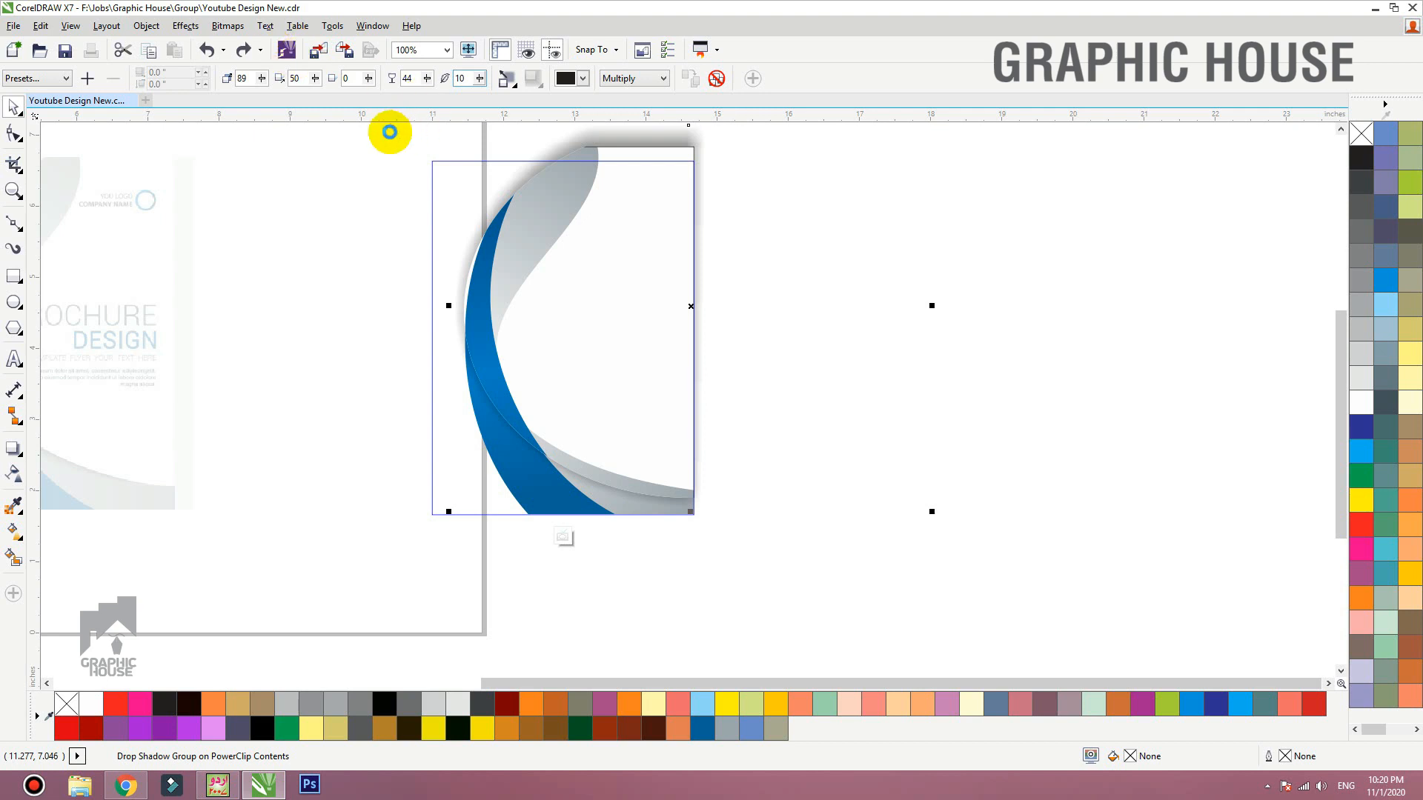
{"action": "left_click", "coordinate": [412, 78]}
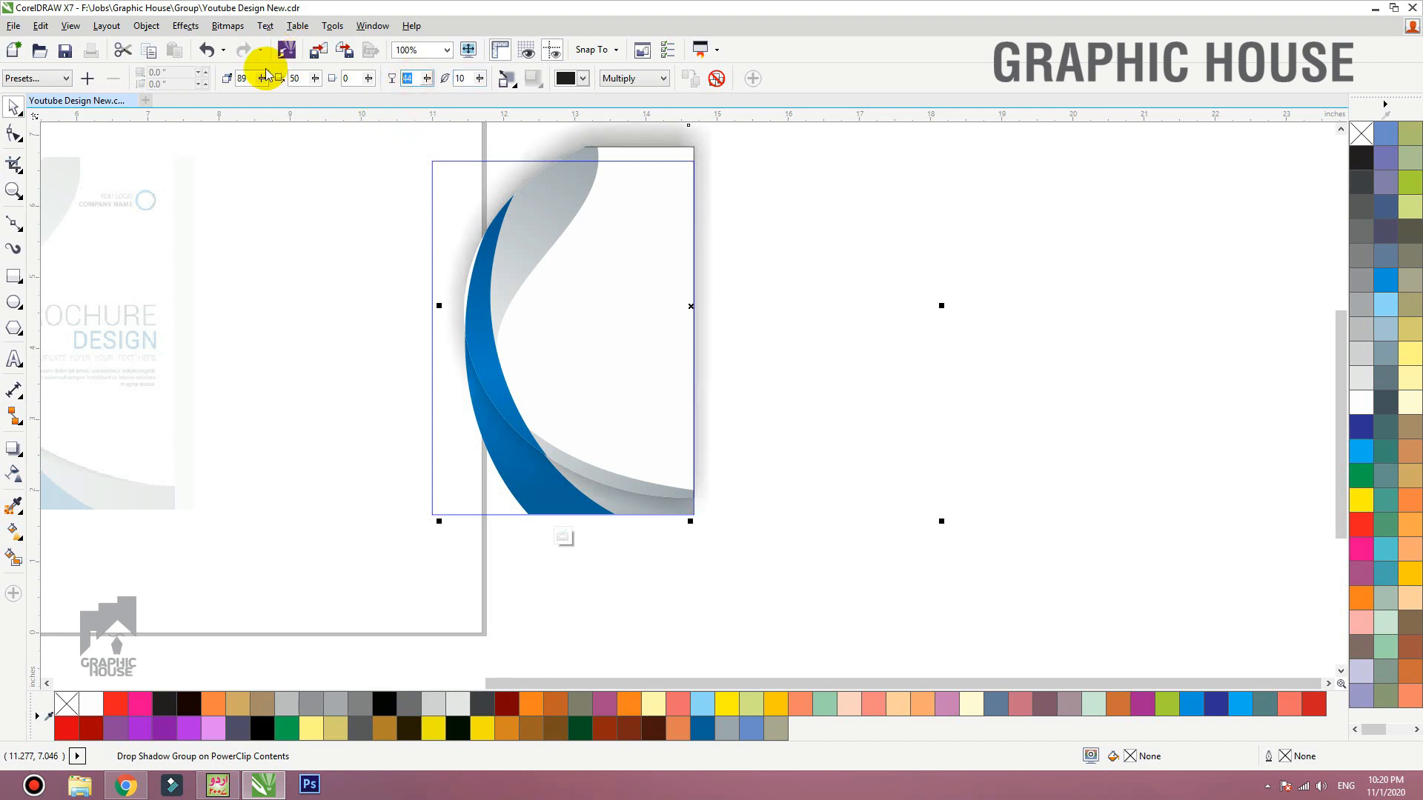
{"action": "key", "text": "Return"}
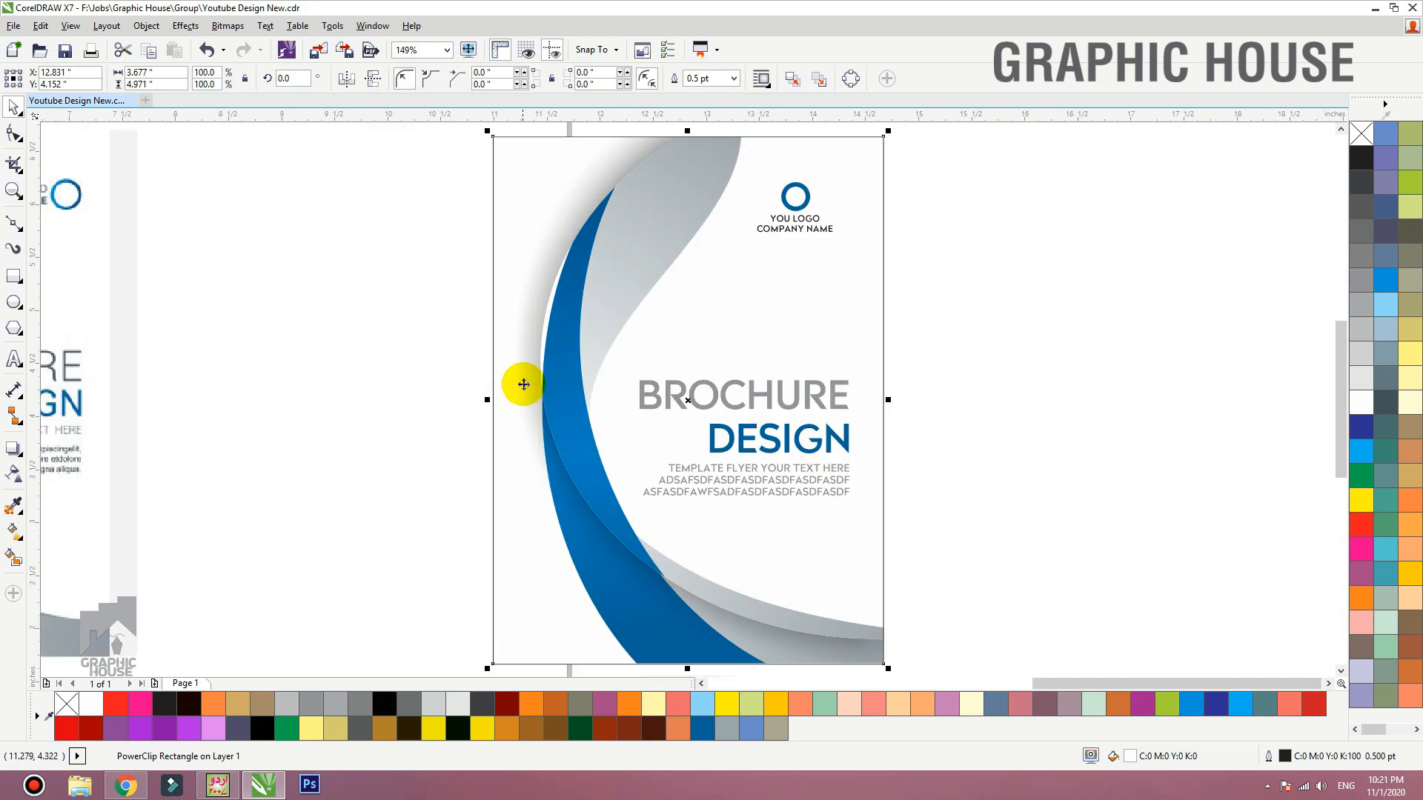
Step: Open the new cover's contents for editing and break the drop shadow apart from its ellipse
{"action": "scroll", "coordinate": [578, 387], "scroll_direction": "down", "scroll_amount": 1}
{"action": "left_click", "coordinate": [589, 330], "text": "ctrl"}
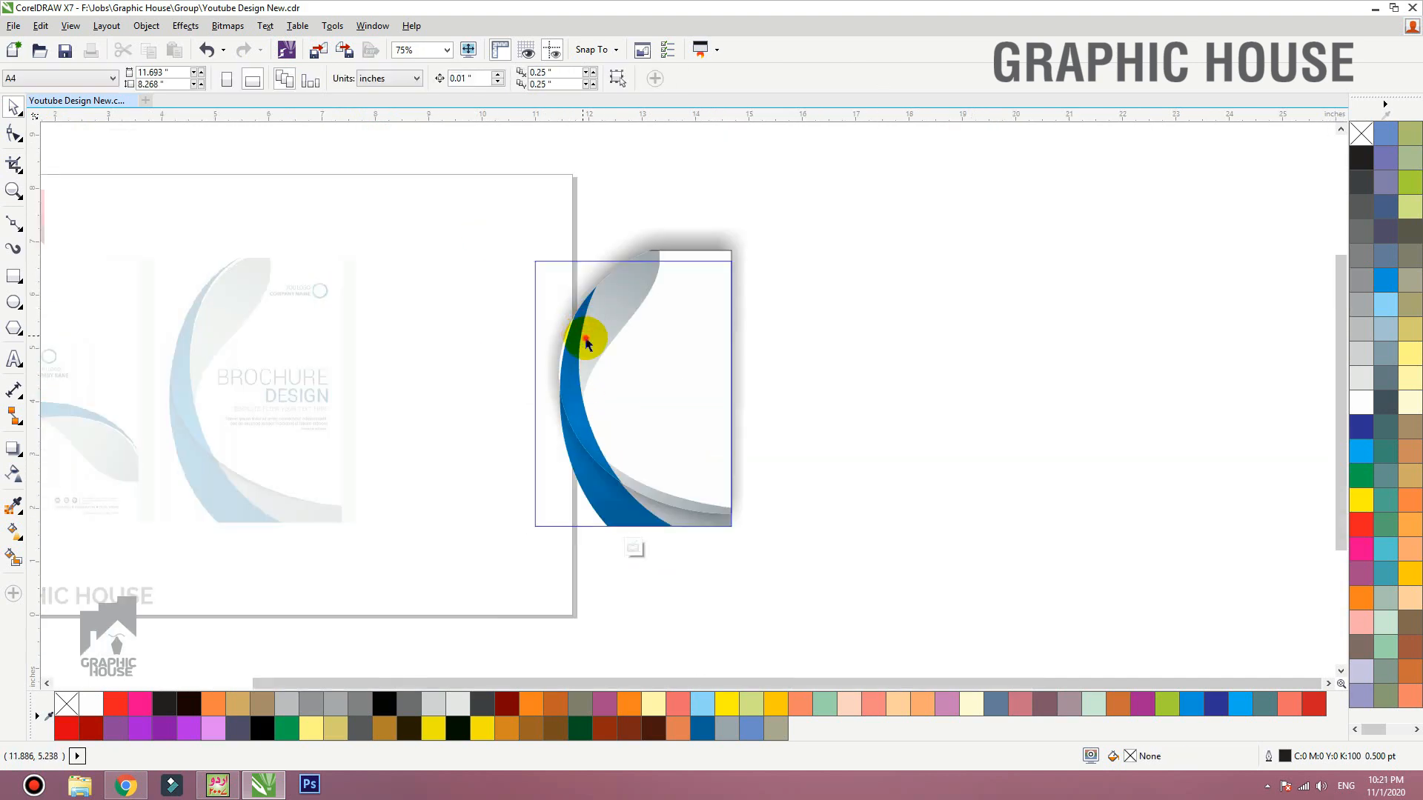
{"action": "left_click_drag", "start_coordinate": [571, 338], "coordinate": [632, 360]}
{"action": "key", "text": "ctrl+z"}
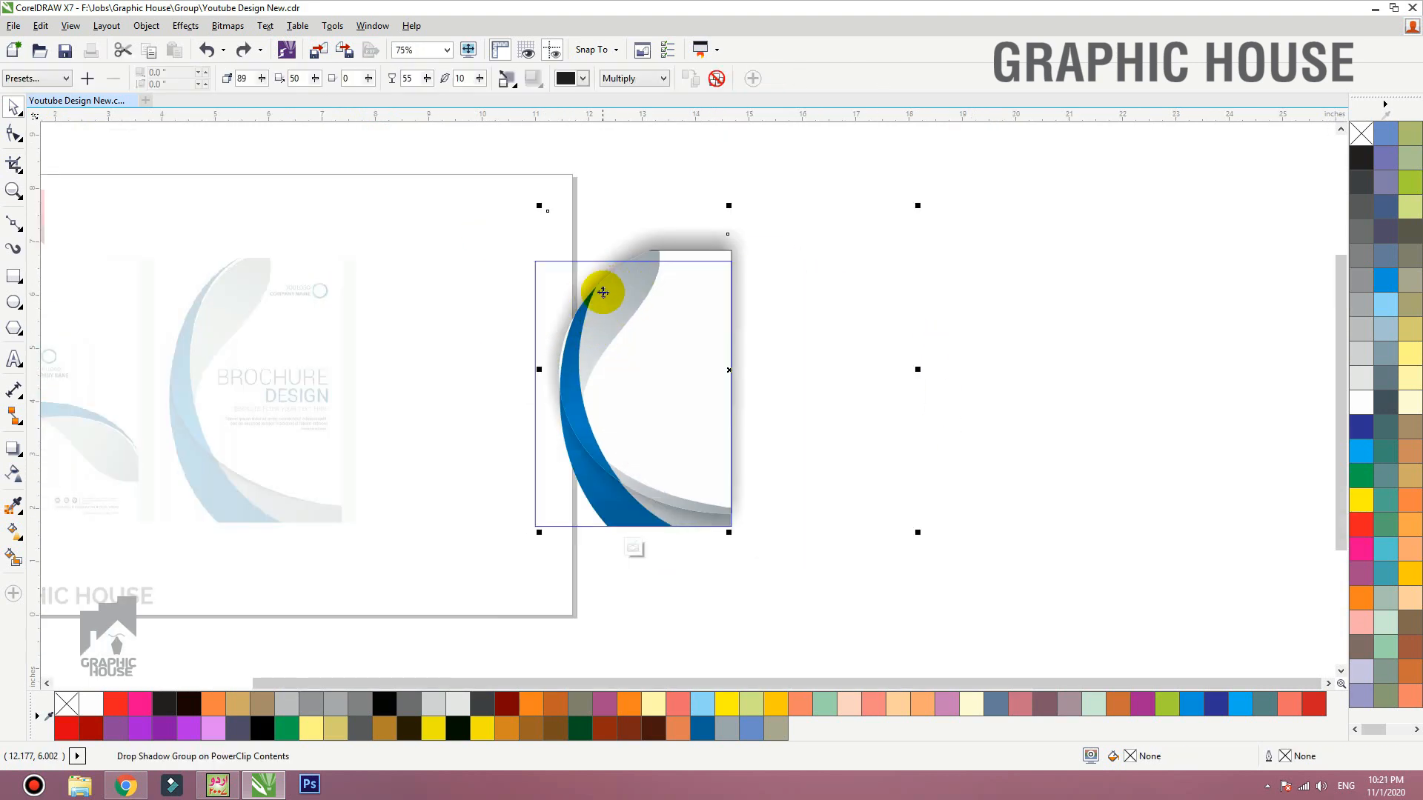
{"action": "key", "text": "ctrl+k"}
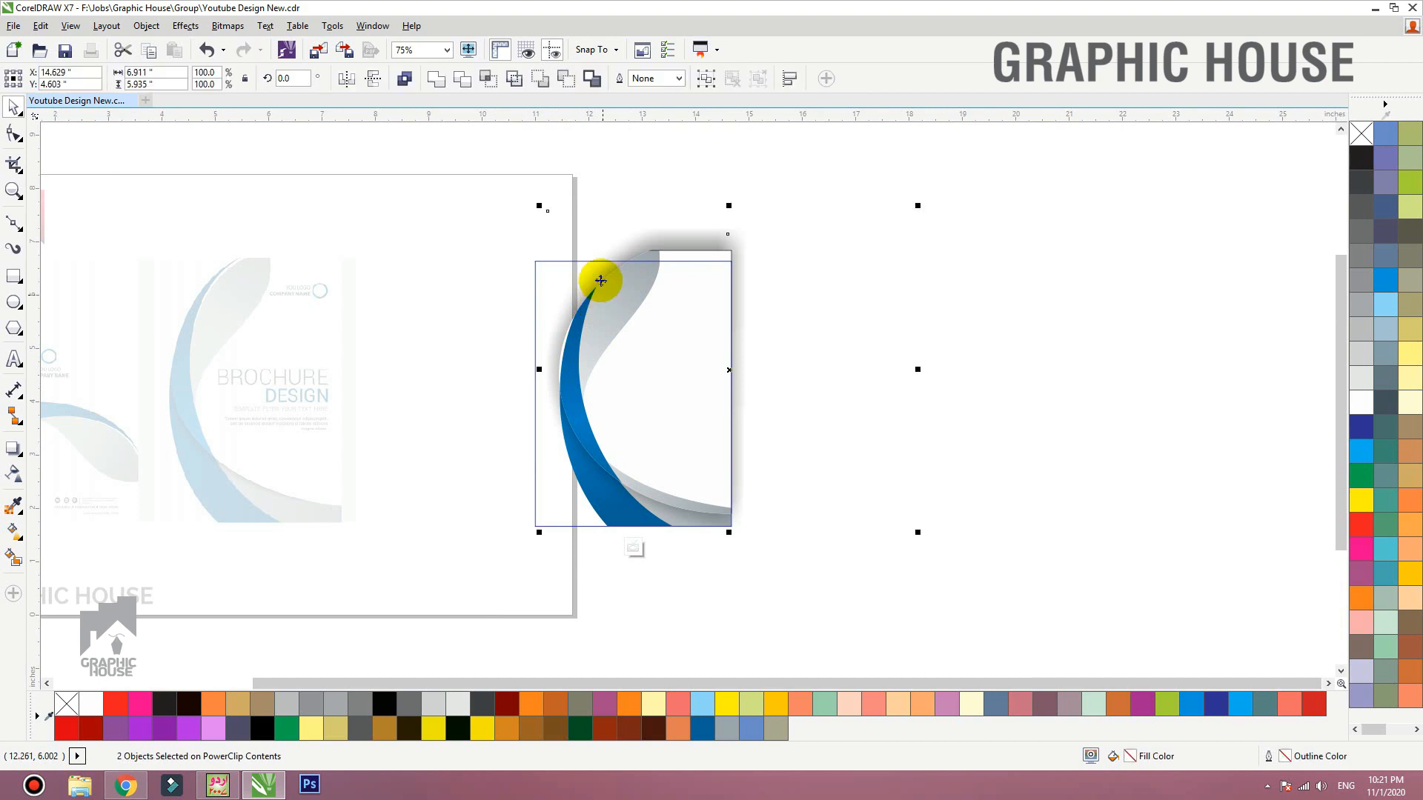
{"action": "left_click", "coordinate": [608, 191]}
{"action": "left_click_drag", "start_coordinate": [675, 243], "coordinate": [756, 186]}
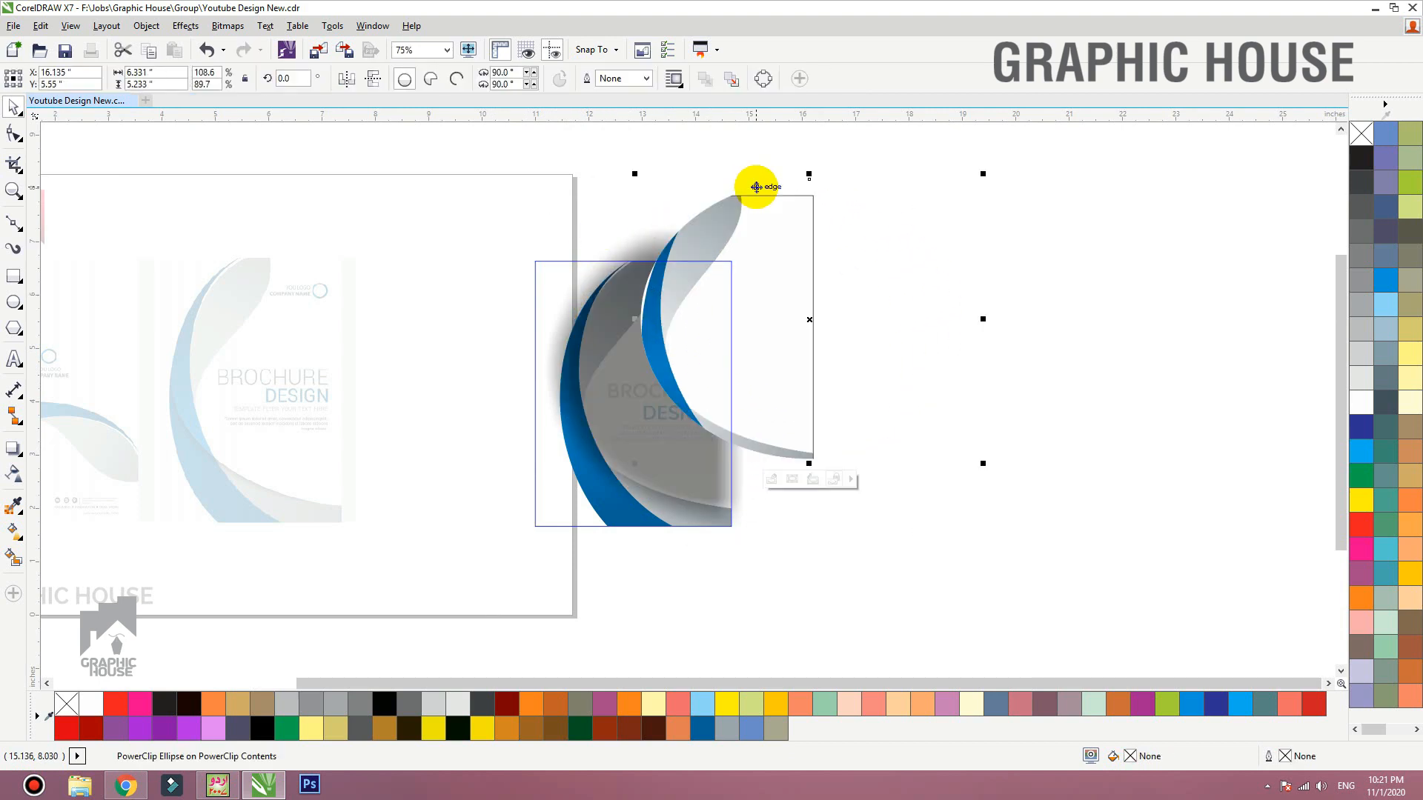
{"action": "key", "text": "ctrl+z"}
{"action": "left_click_drag", "start_coordinate": [697, 232], "coordinate": [759, 198]}
{"action": "key", "text": "ctrl+z"}
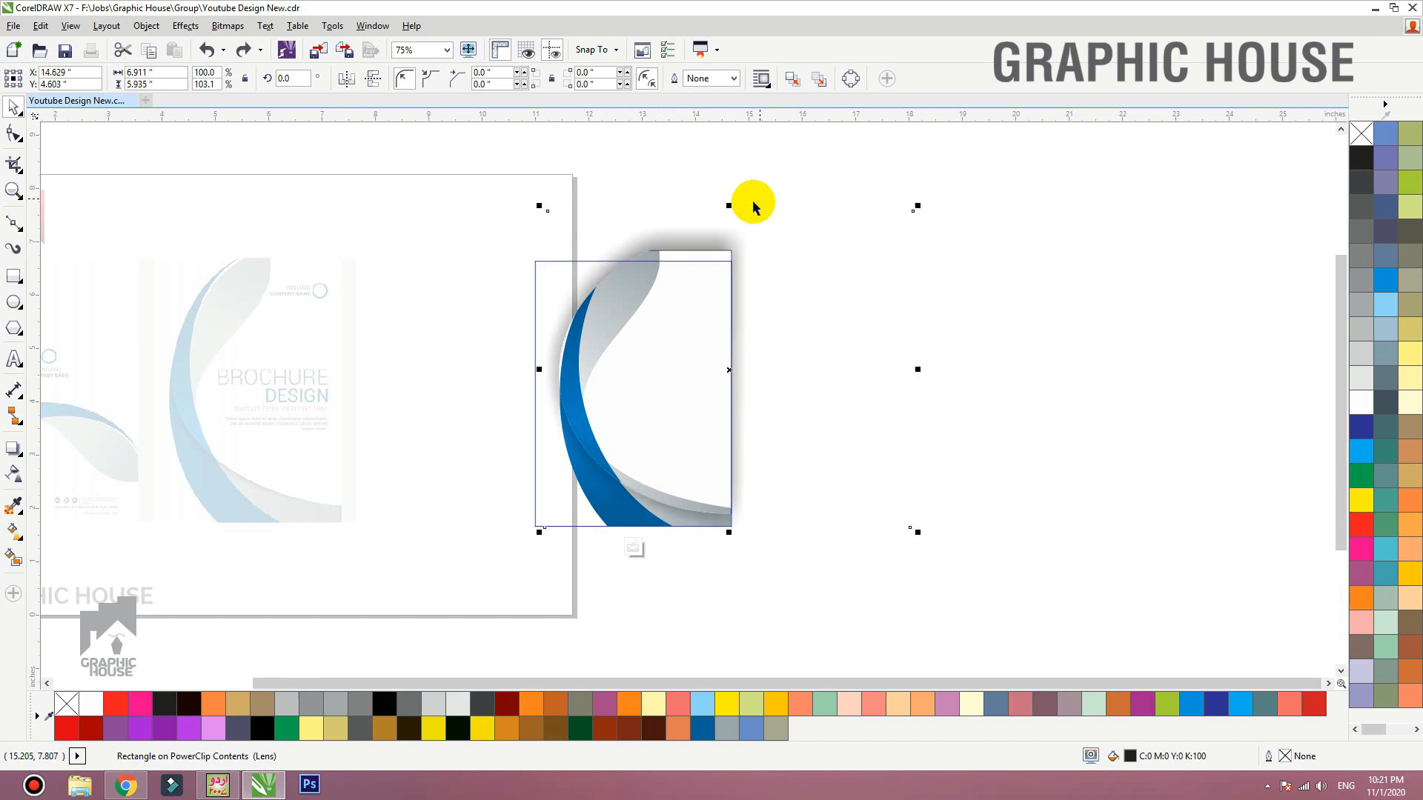
{"action": "left_click_drag", "start_coordinate": [692, 229], "coordinate": [709, 198]}
{"action": "key", "text": "ctrl+z"}
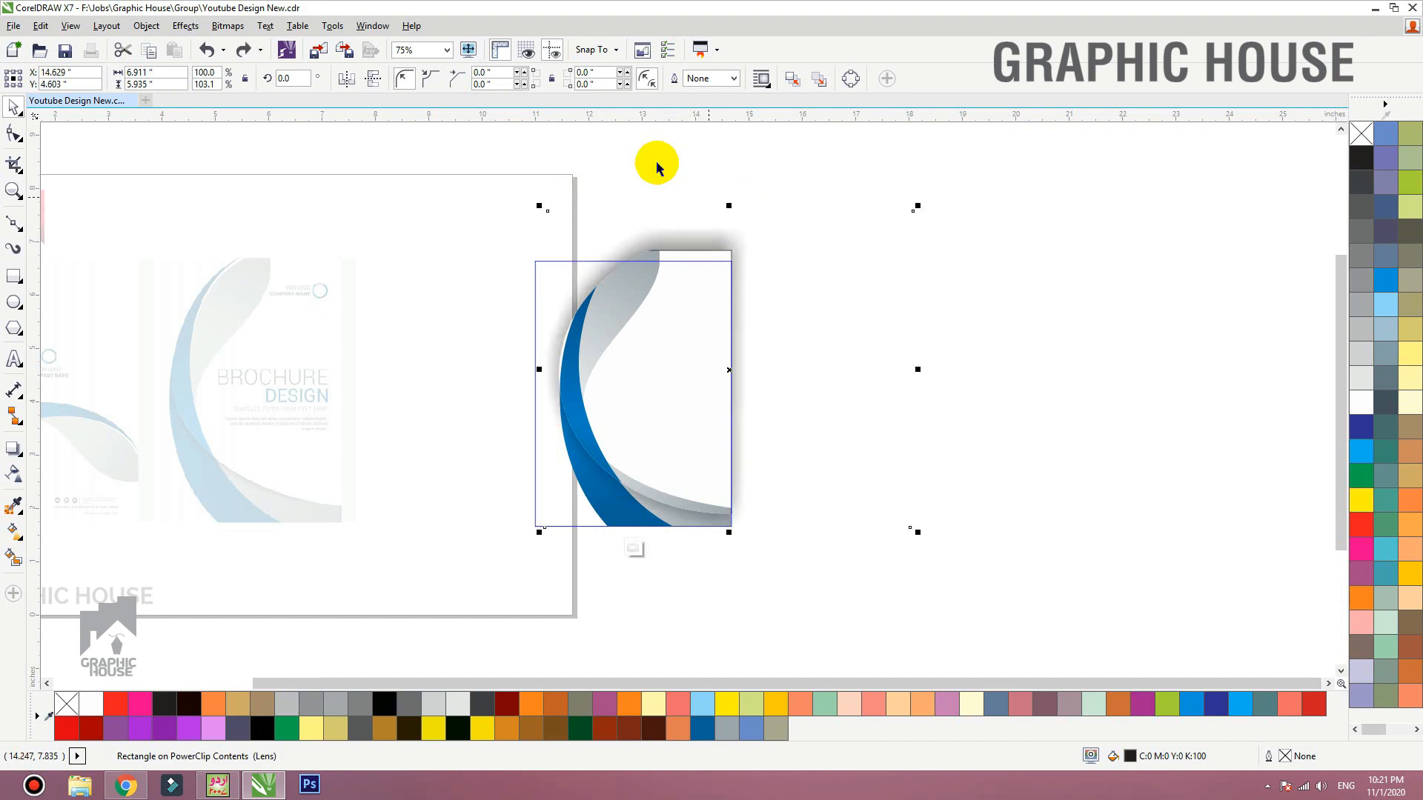
Step: Convert the separated shadow to a bitmap
{"action": "left_click", "coordinate": [242, 25]}
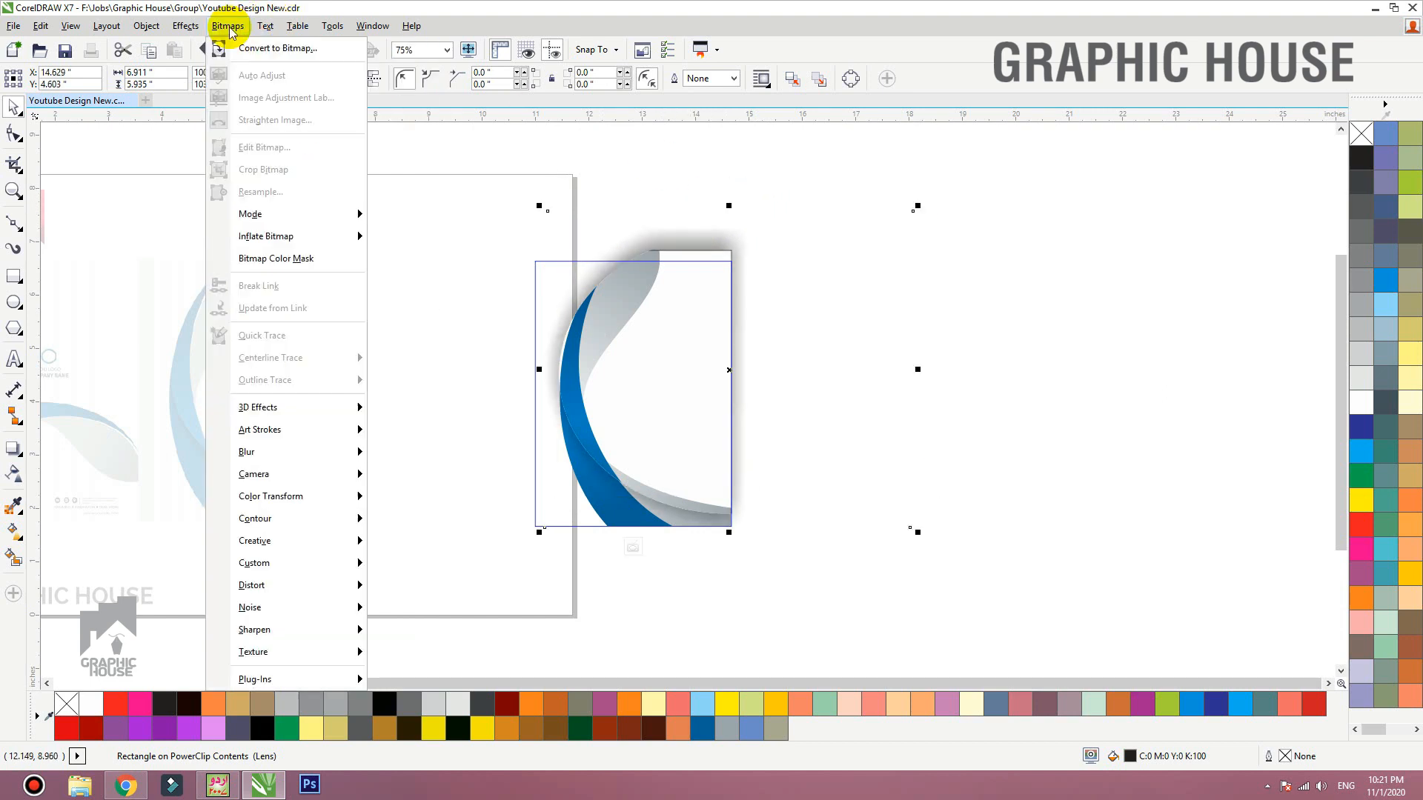
{"action": "left_click", "coordinate": [243, 47]}
{"action": "left_click", "coordinate": [664, 470]}
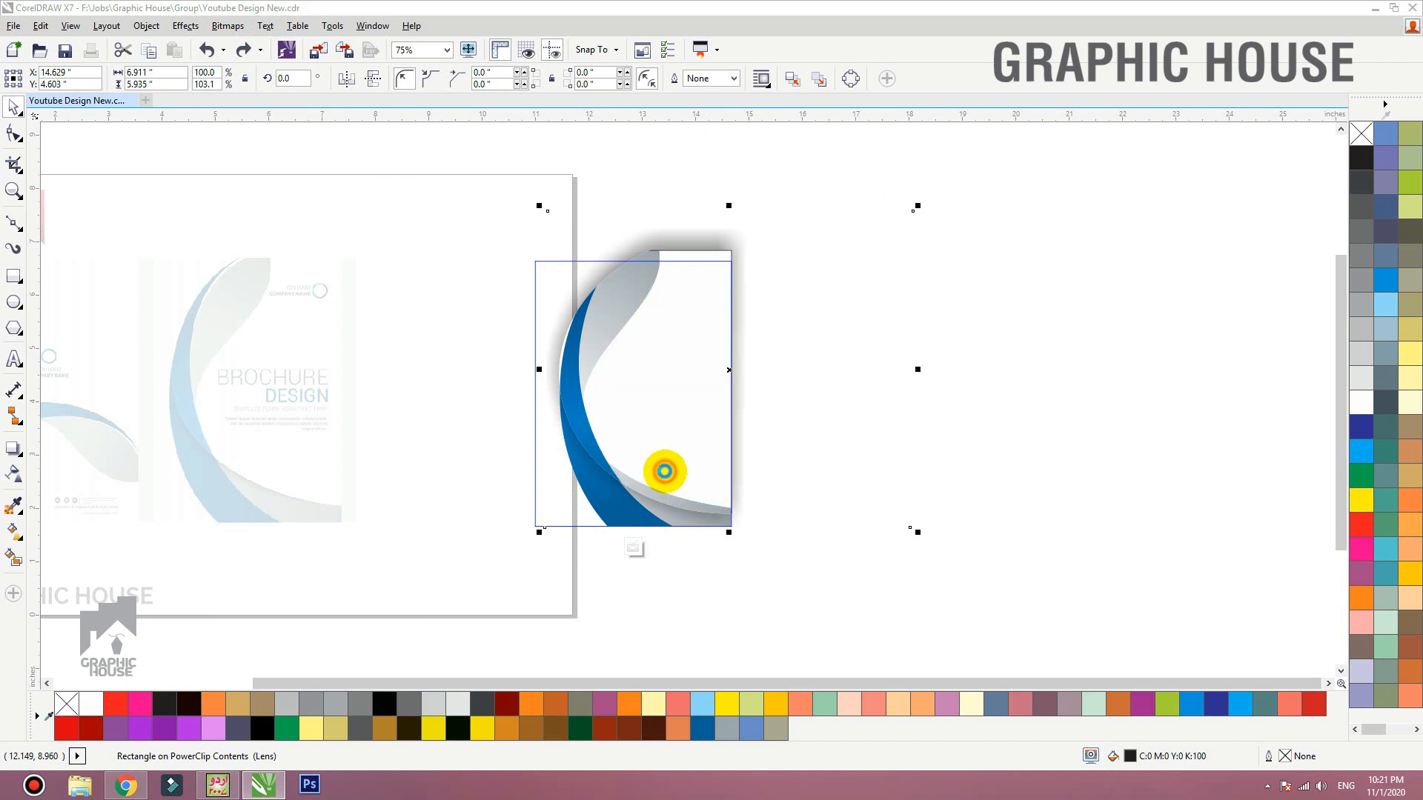
Step: Reshape the shadow bitmap's outline with added nodes to crop the shadow outside the ribbon's upper-left edge, and finish editing the cover
{"action": "left_click", "coordinate": [14, 135]}
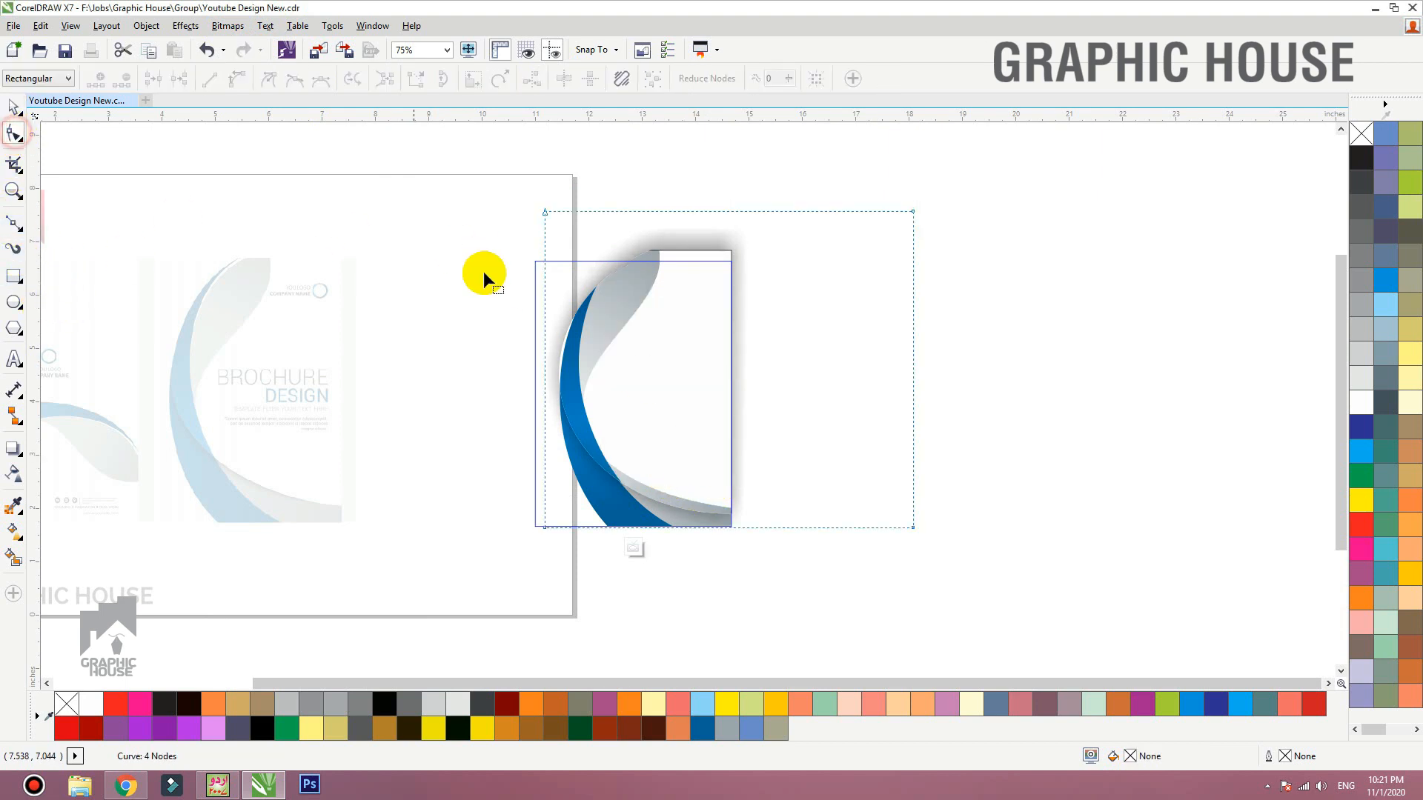
{"action": "double_click", "coordinate": [545, 345]}
{"action": "left_click_drag", "start_coordinate": [545, 213], "coordinate": [814, 212]}
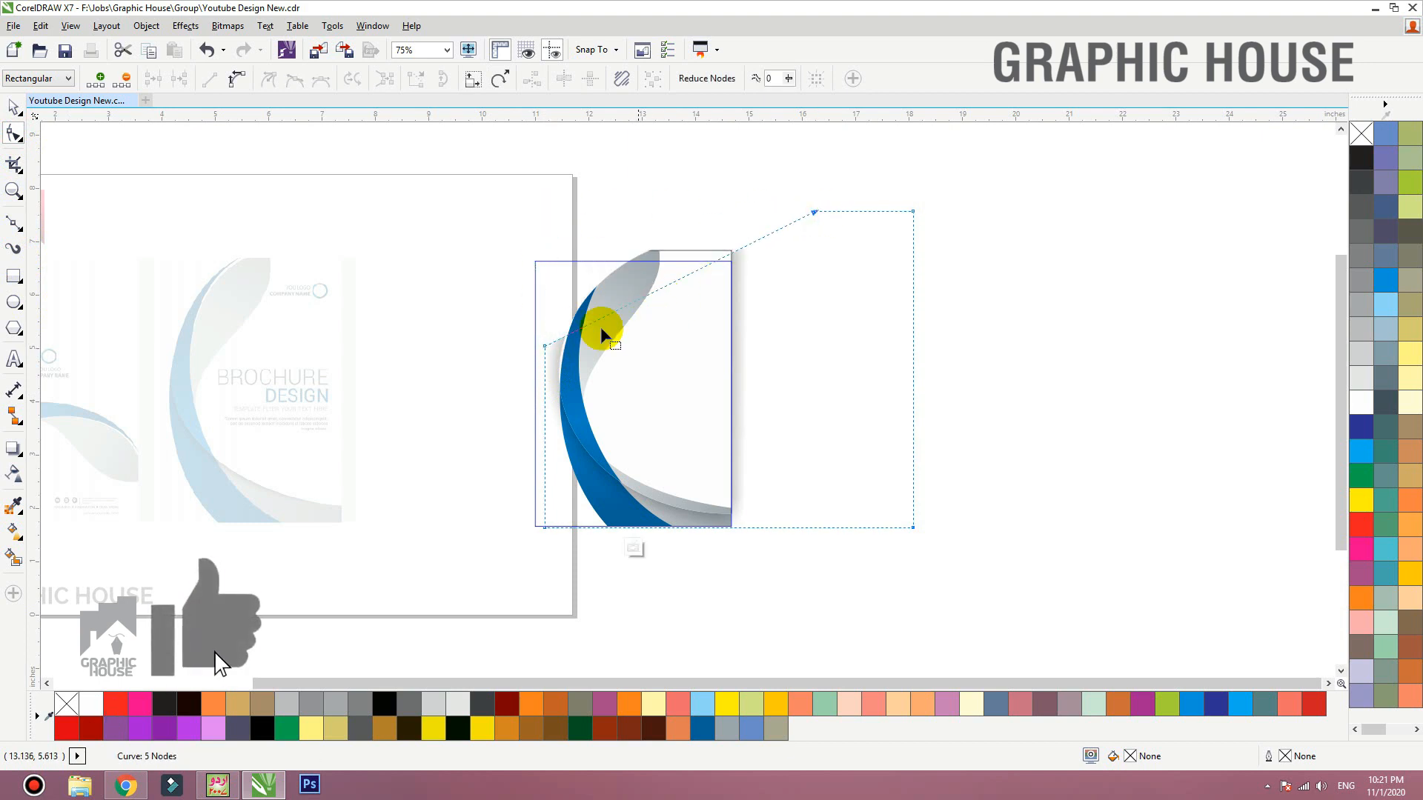
{"action": "left_click_drag", "start_coordinate": [545, 346], "coordinate": [521, 442]}
{"action": "double_click", "coordinate": [562, 400]}
{"action": "key", "text": "F2"}
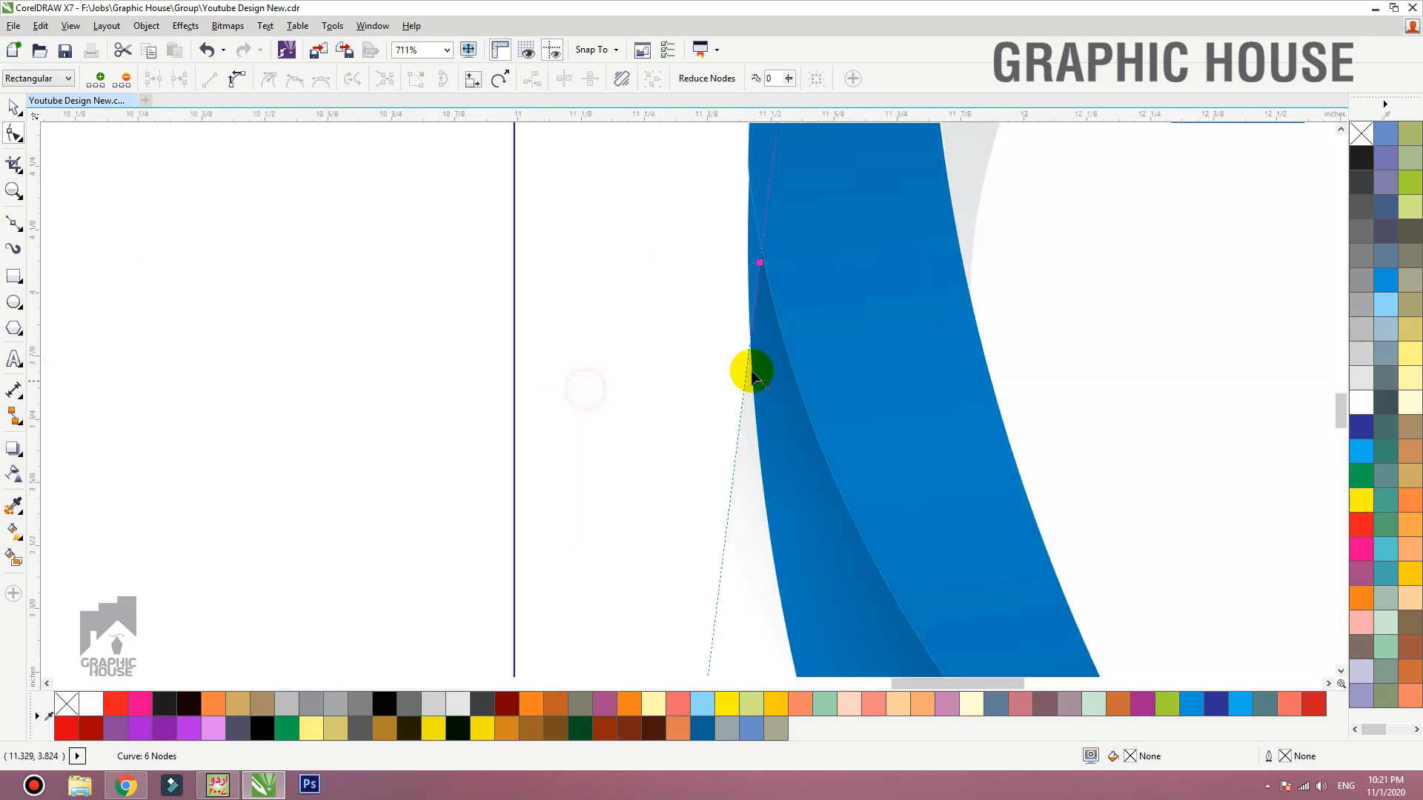
{"action": "left_click_drag", "start_coordinate": [759, 261], "coordinate": [751, 178]}
{"action": "scroll", "coordinate": [658, 432], "scroll_direction": "down", "scroll_amount": 3}
{"action": "key", "text": "space"}
{"action": "left_click", "coordinate": [1162, 175], "text": "ctrl"}
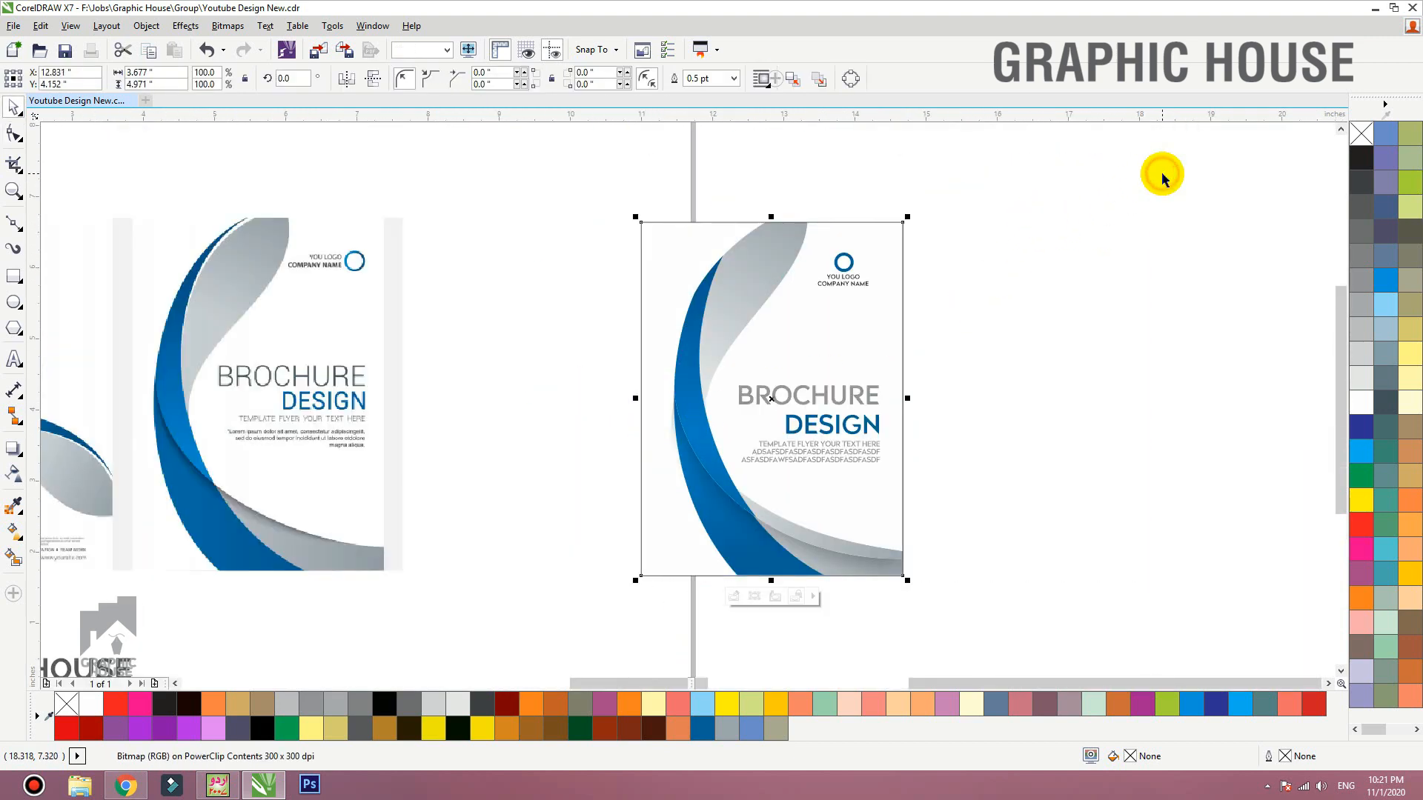
{"action": "left_click", "coordinate": [1038, 320]}
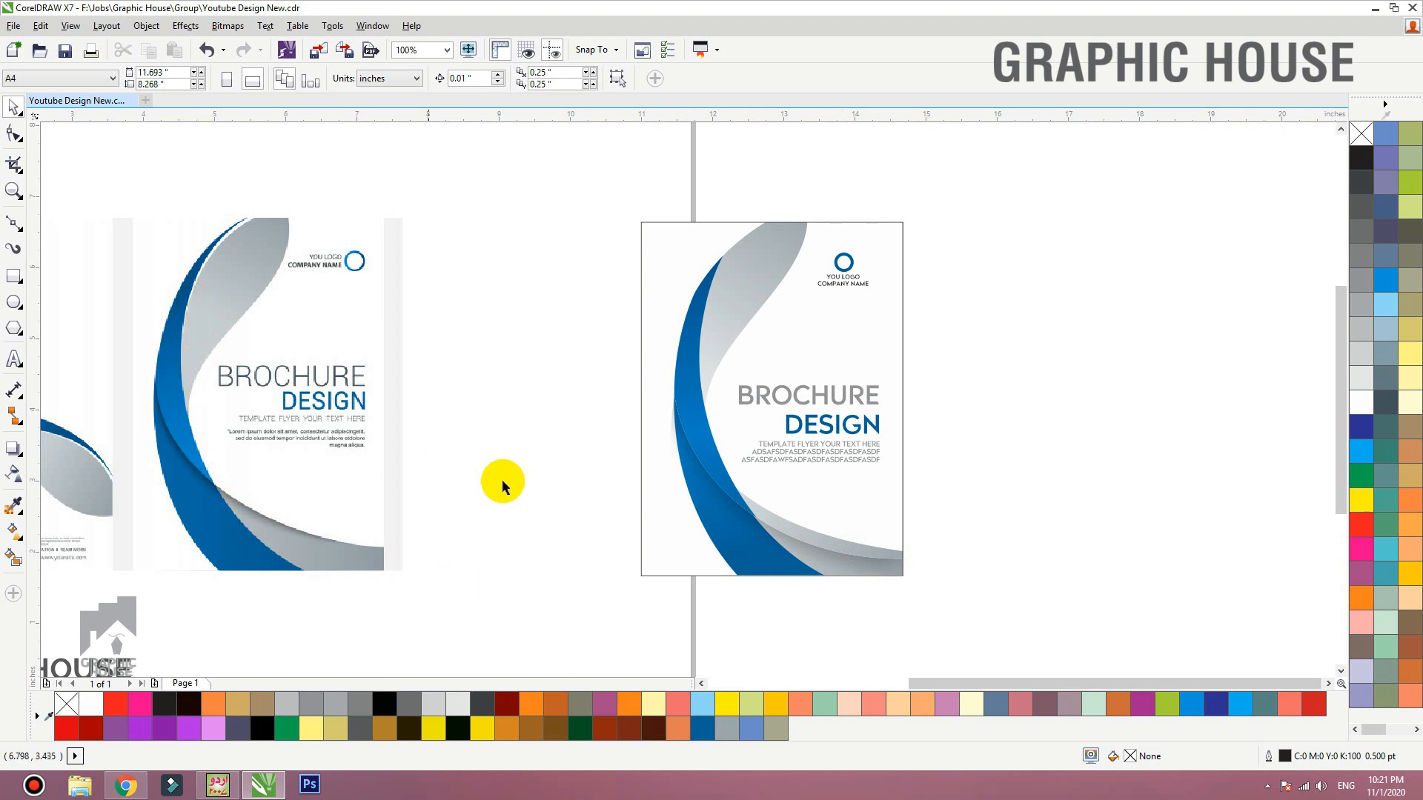
Step: Move the reference brochure image up so it sits over the page's upper edge, clear of the new cover
{"action": "left_click", "coordinate": [709, 537]}
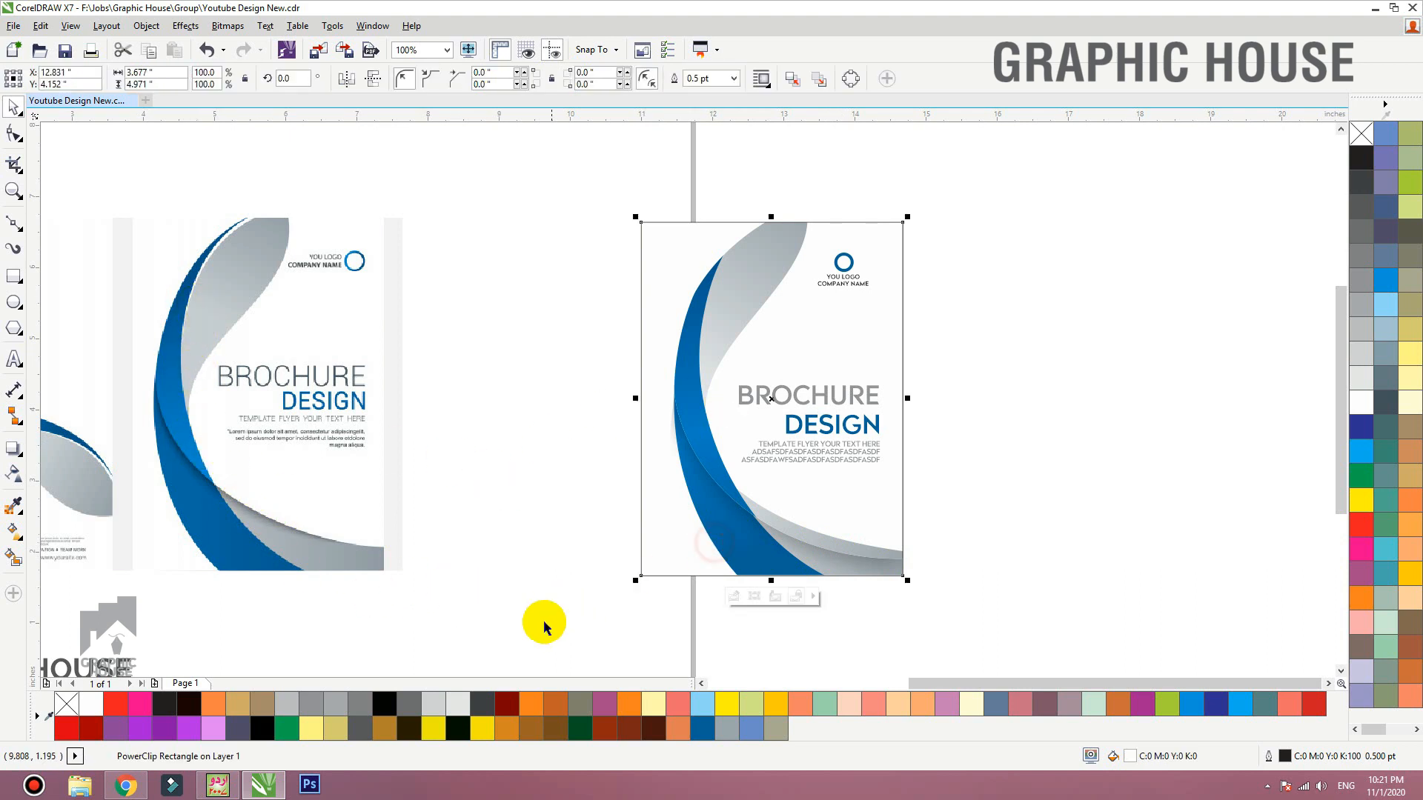
{"action": "left_click_drag", "start_coordinate": [548, 623], "coordinate": [947, 149]}
{"action": "scroll", "coordinate": [1029, 172], "scroll_direction": "down", "scroll_amount": 1}
{"action": "key", "text": "F4"}
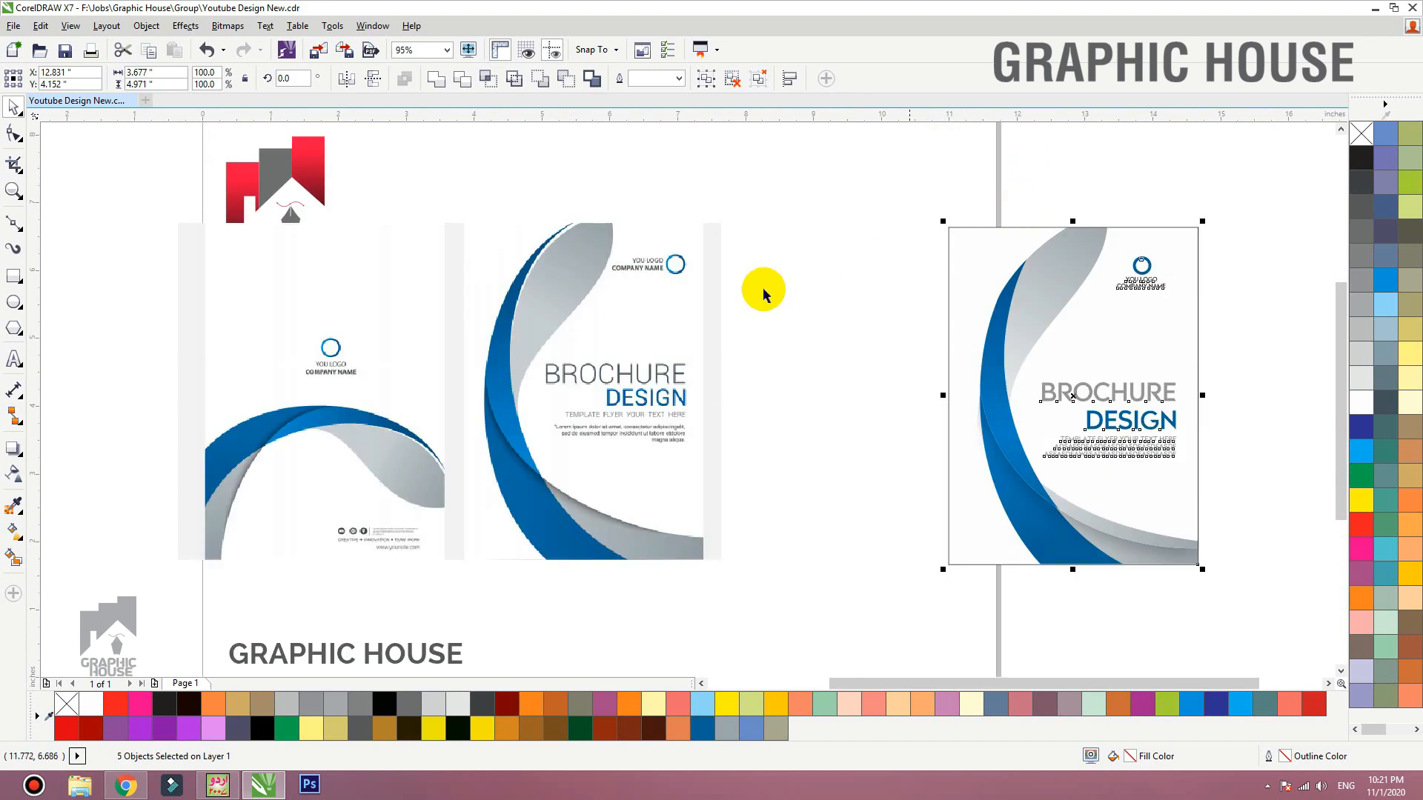
{"action": "left_click", "coordinate": [621, 411]}
{"action": "scroll", "coordinate": [742, 349], "scroll_direction": "down", "scroll_amount": 1}
{"action": "left_click_drag", "start_coordinate": [705, 402], "coordinate": [881, 200]}
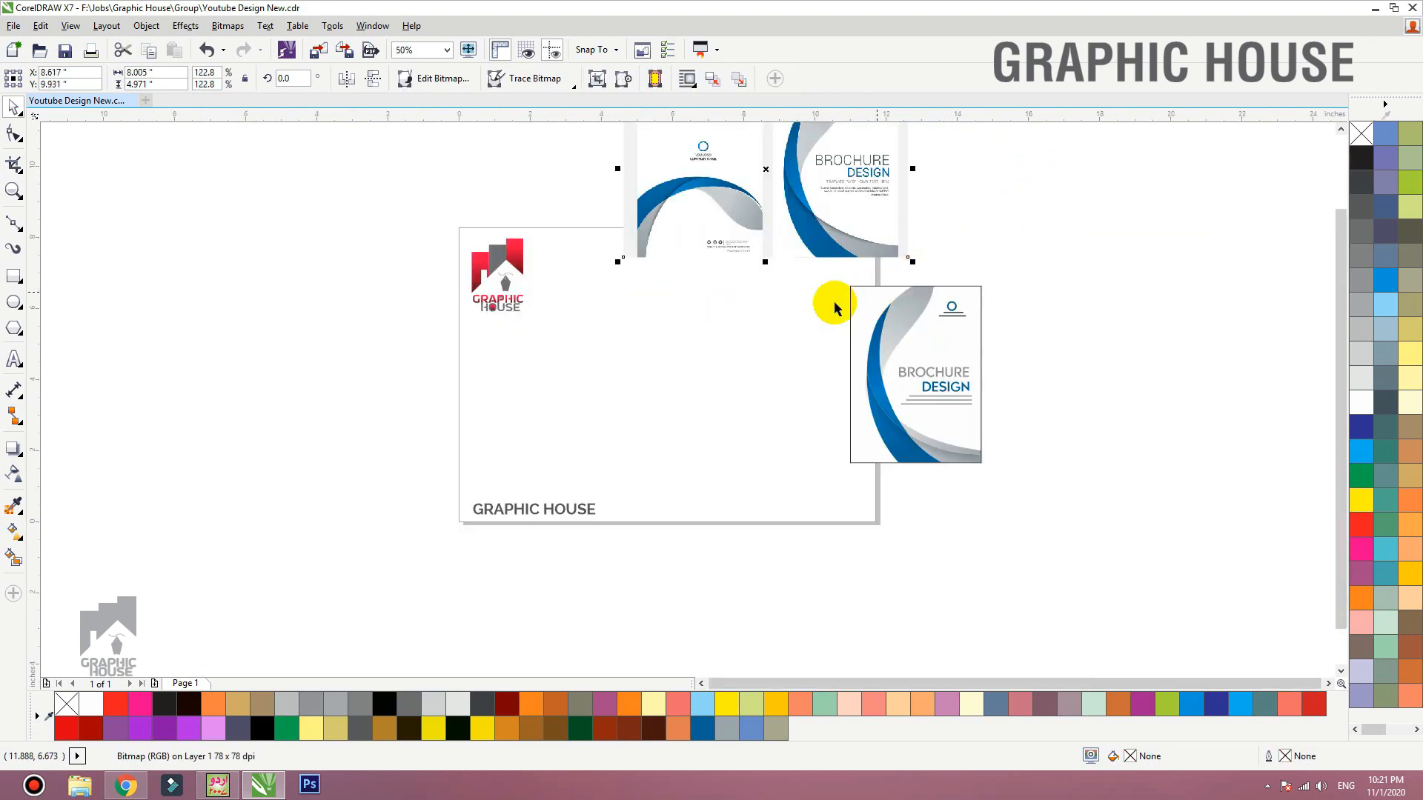
Step: Duplicate the finished front cover with its logo and texts directly to the left of the original
{"action": "left_click", "coordinate": [726, 439]}
{"action": "left_click_drag", "start_coordinate": [819, 492], "coordinate": [1045, 245]}
{"action": "left_click_drag", "start_coordinate": [883, 379], "coordinate": [745, 381]}
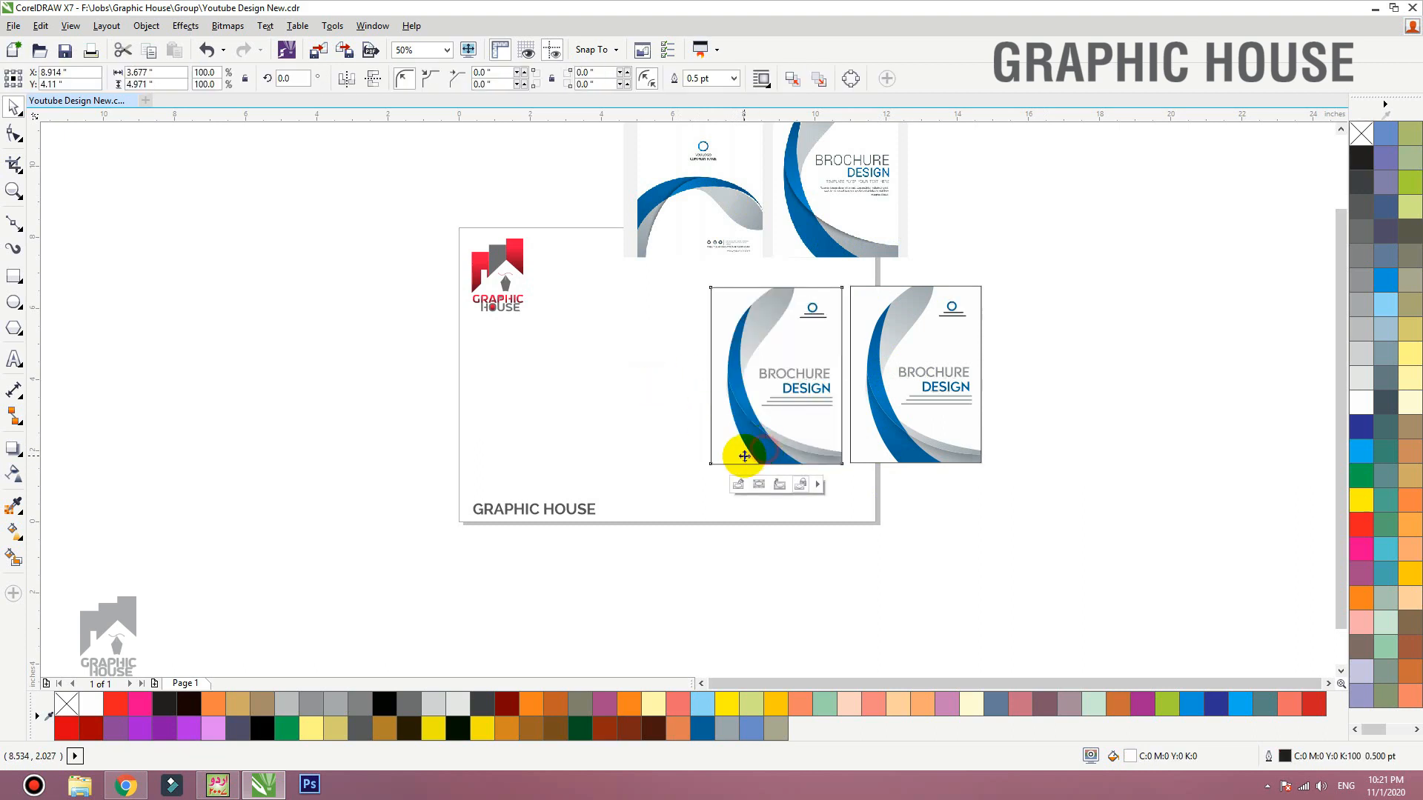
Step: Open the copied cover's contents, scale the grouped ribbon artwork down to about 50.6%, and finish editing
{"action": "left_click", "coordinate": [738, 484]}
{"action": "left_click_drag", "start_coordinate": [645, 511], "coordinate": [894, 300]}
{"action": "left_click", "coordinate": [950, 282]}
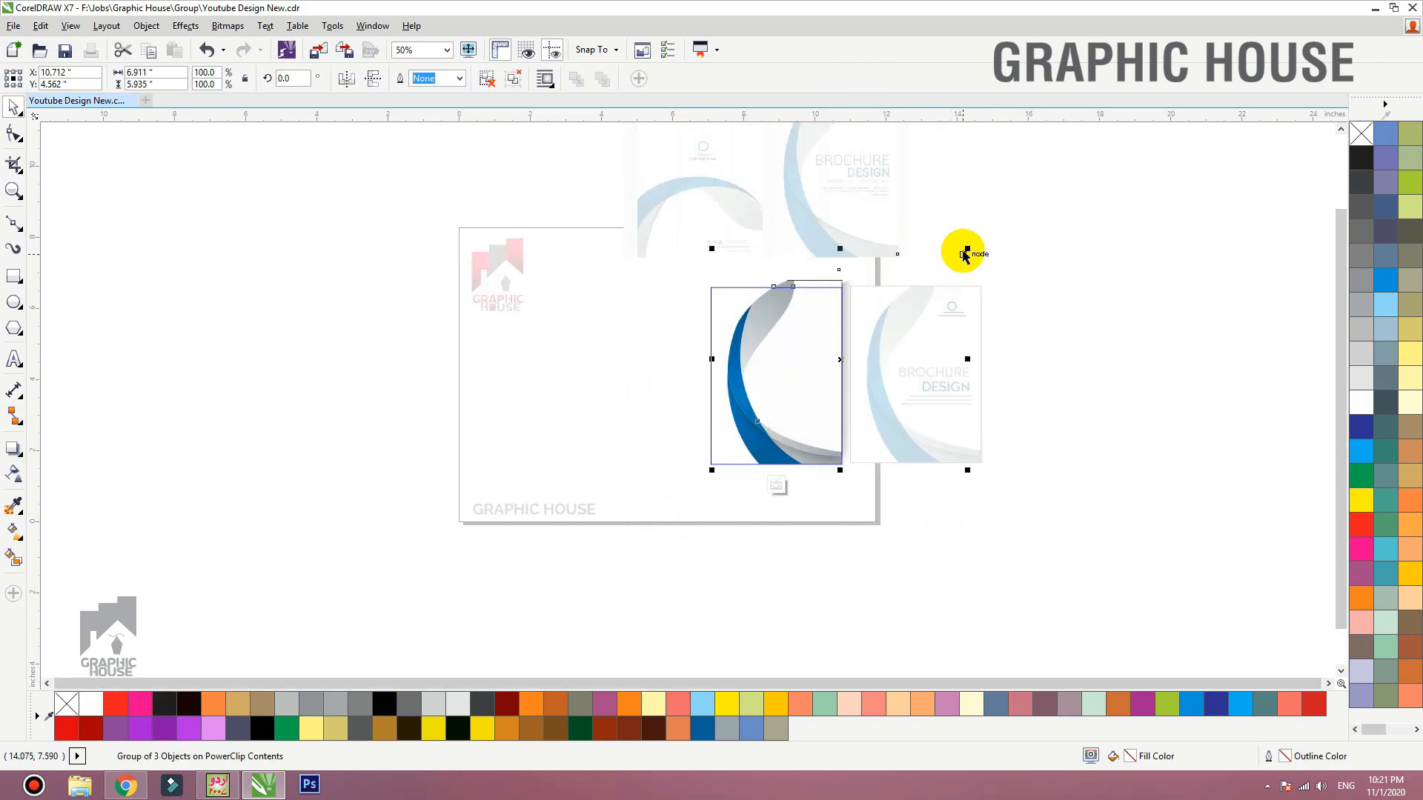
{"action": "left_click_drag", "start_coordinate": [967, 249], "coordinate": [844, 354]}
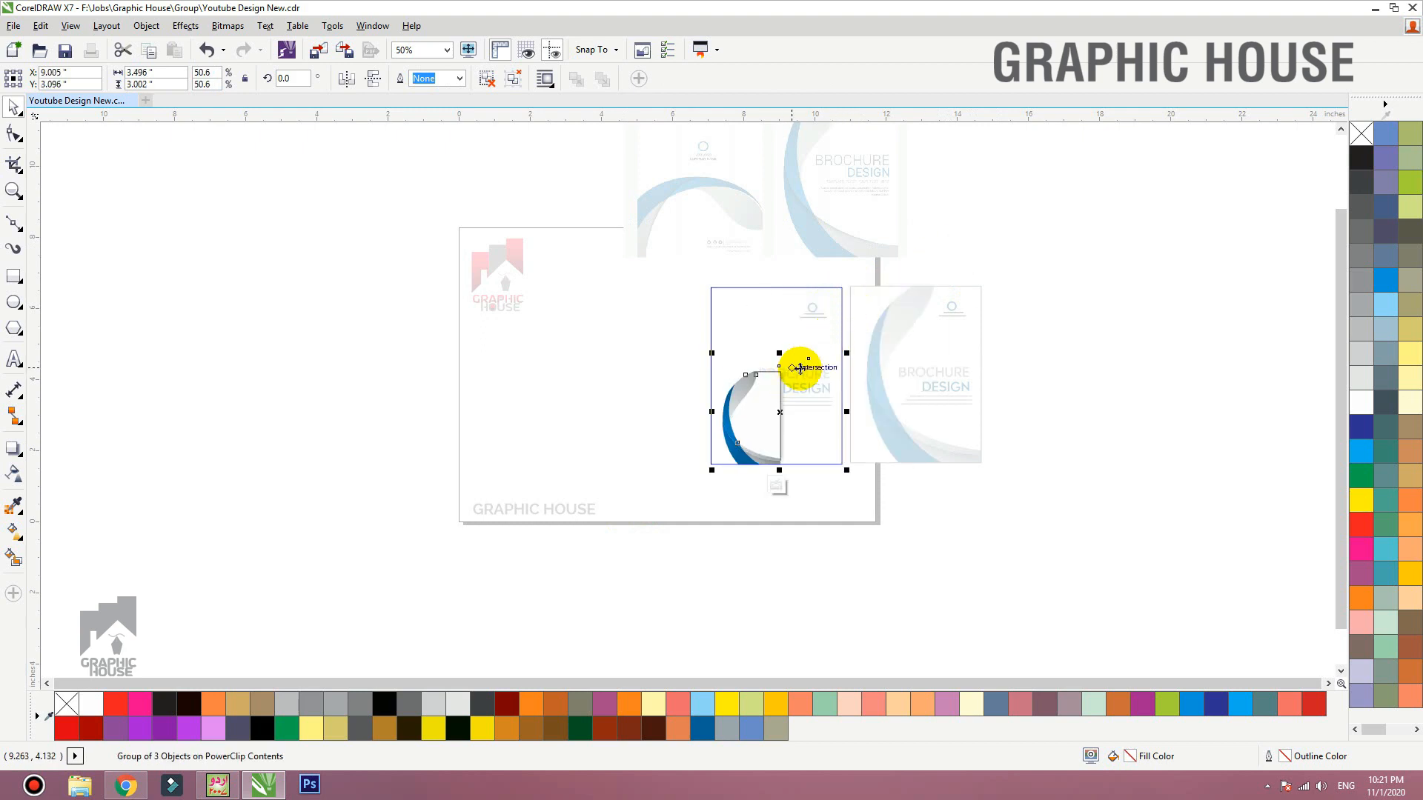
{"action": "left_click", "coordinate": [632, 366], "text": "ctrl"}
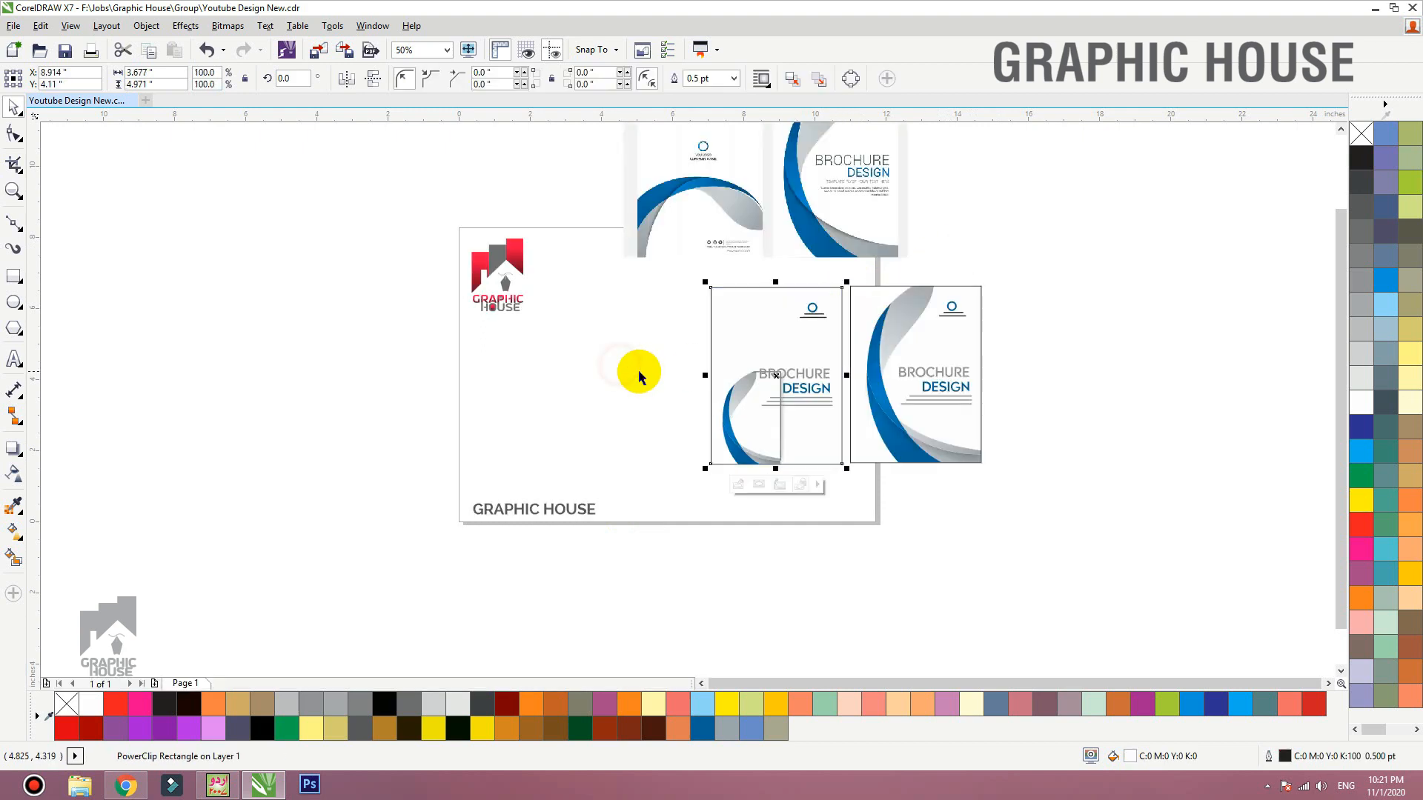
Step: Rotate the copied cover's ribbon artwork to about 266° and enlarge it to about 79%, arching across the cover's lower part
{"action": "left_click", "coordinate": [745, 425], "text": "ctrl"}
{"action": "left_click_drag", "start_coordinate": [851, 356], "coordinate": [847, 508]}
{"action": "left_click_drag", "start_coordinate": [769, 436], "coordinate": [746, 469]}
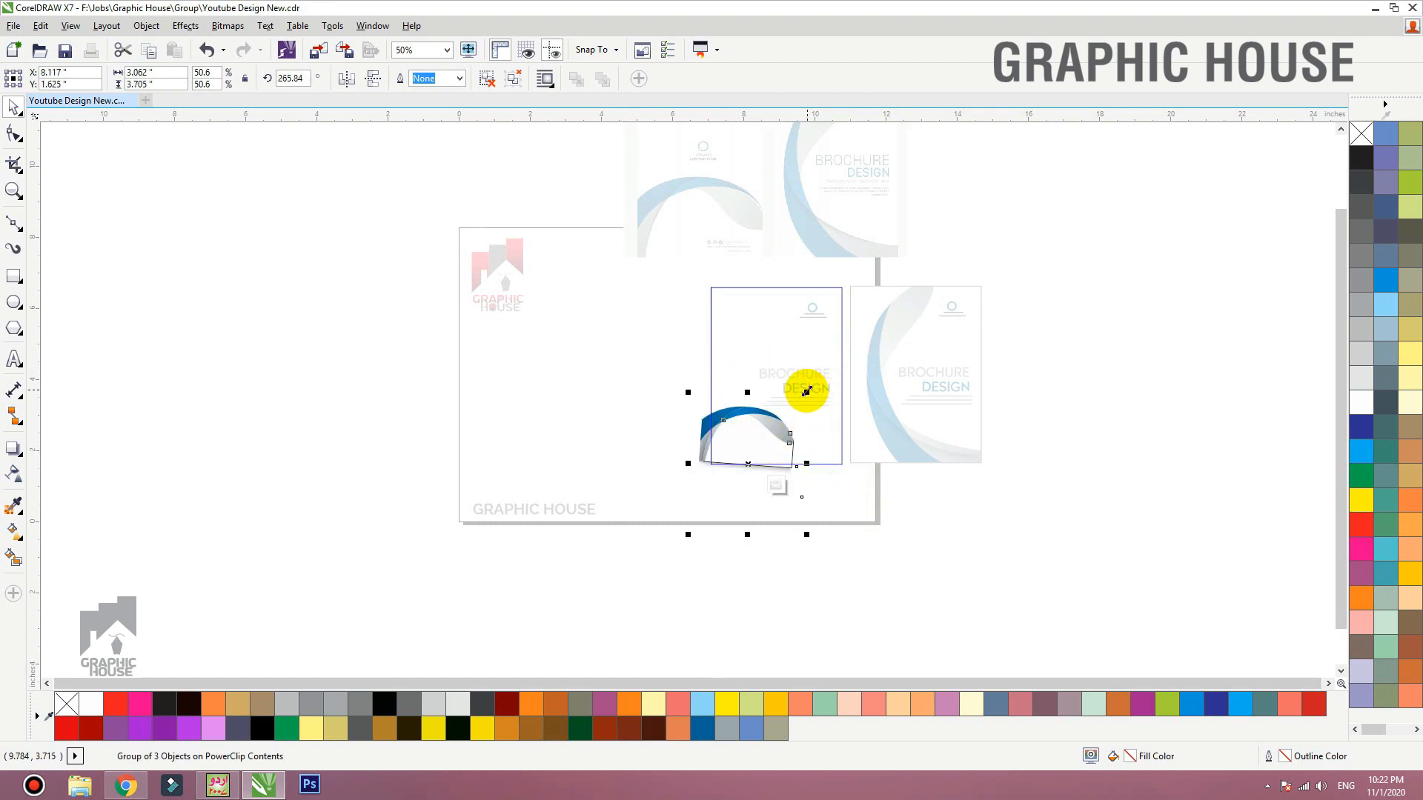
{"action": "left_click_drag", "start_coordinate": [806, 393], "coordinate": [899, 321]}
{"action": "mouse_move", "coordinate": [737, 463]}
{"action": "left_mouse_down"}
{"action": "mouse_move", "coordinate": [737, 480]}
{"action": "mouse_move", "coordinate": [747, 457]}
{"action": "left_mouse_up"}
{"action": "left_click", "coordinate": [520, 420], "text": "ctrl"}
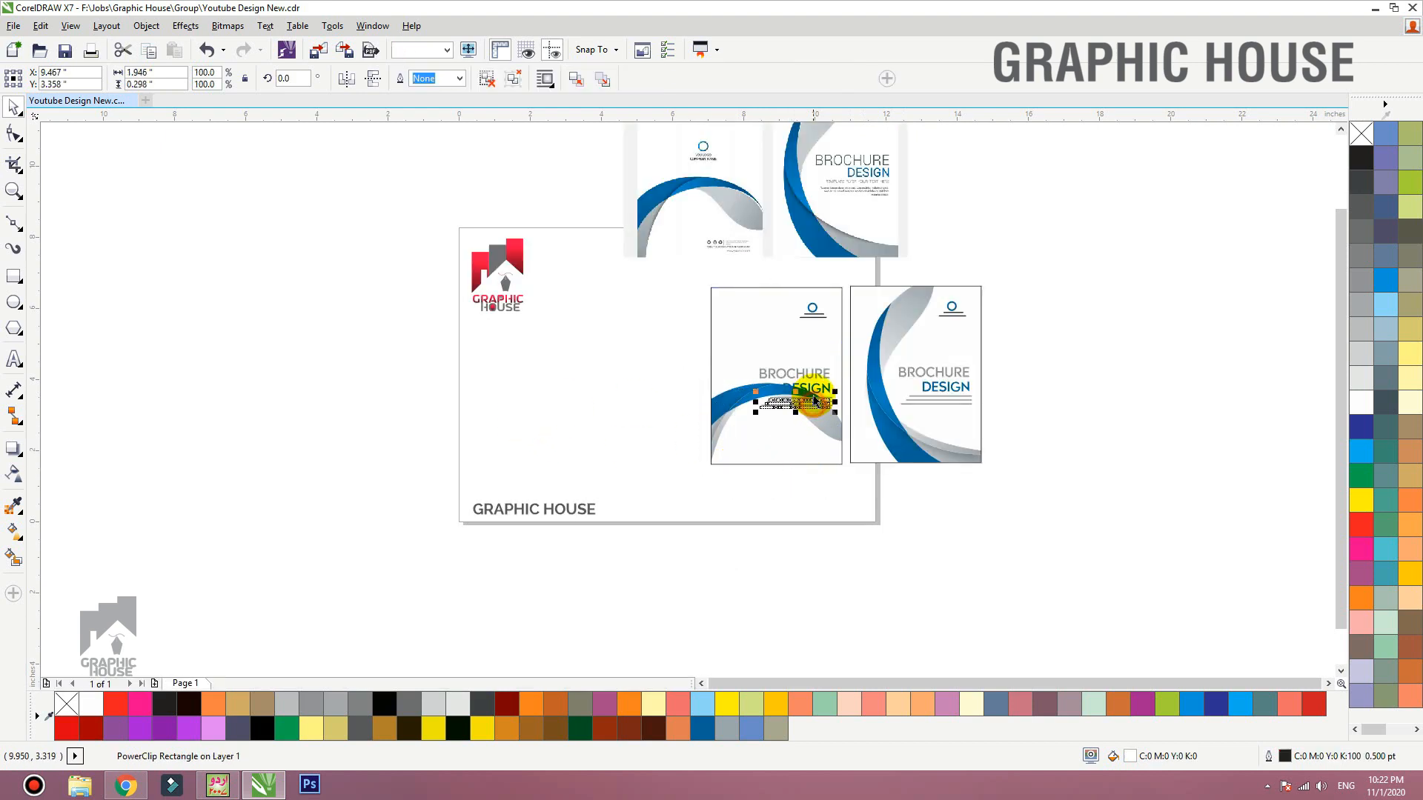
Step: Delete the brochure heading and body text from the copied cover
{"action": "left_click_drag", "start_coordinate": [613, 422], "coordinate": [874, 304]}
{"action": "left_click_drag", "start_coordinate": [683, 359], "coordinate": [878, 262]}
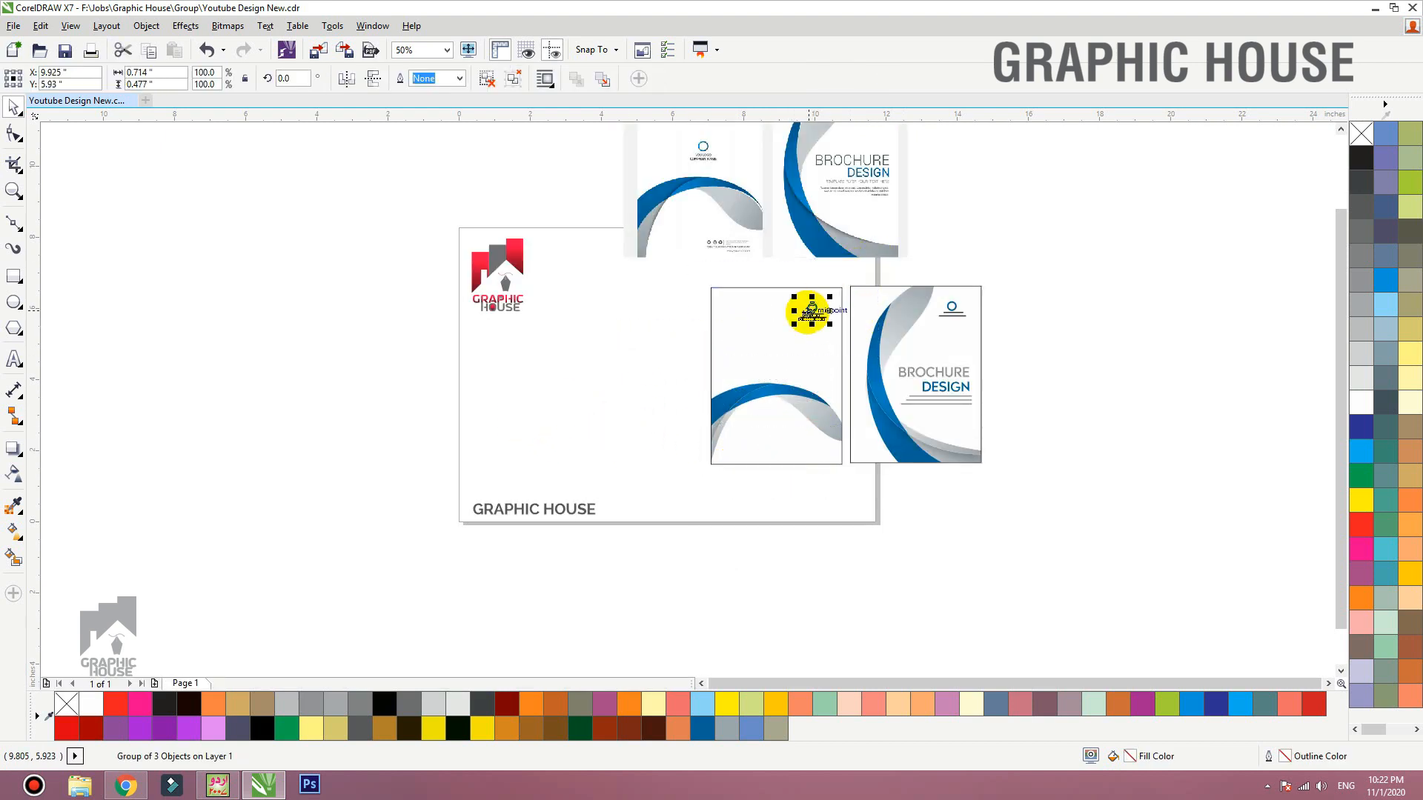
Step: Enlarge the copied cover's logo group to about 1.6 in wide and center it horizontally on the cover above the ribbon
{"action": "mouse_move", "coordinate": [810, 311]}
{"action": "left_mouse_down"}
{"action": "mouse_move", "coordinate": [780, 334]}
{"action": "mouse_move", "coordinate": [815, 308]}
{"action": "left_mouse_up"}
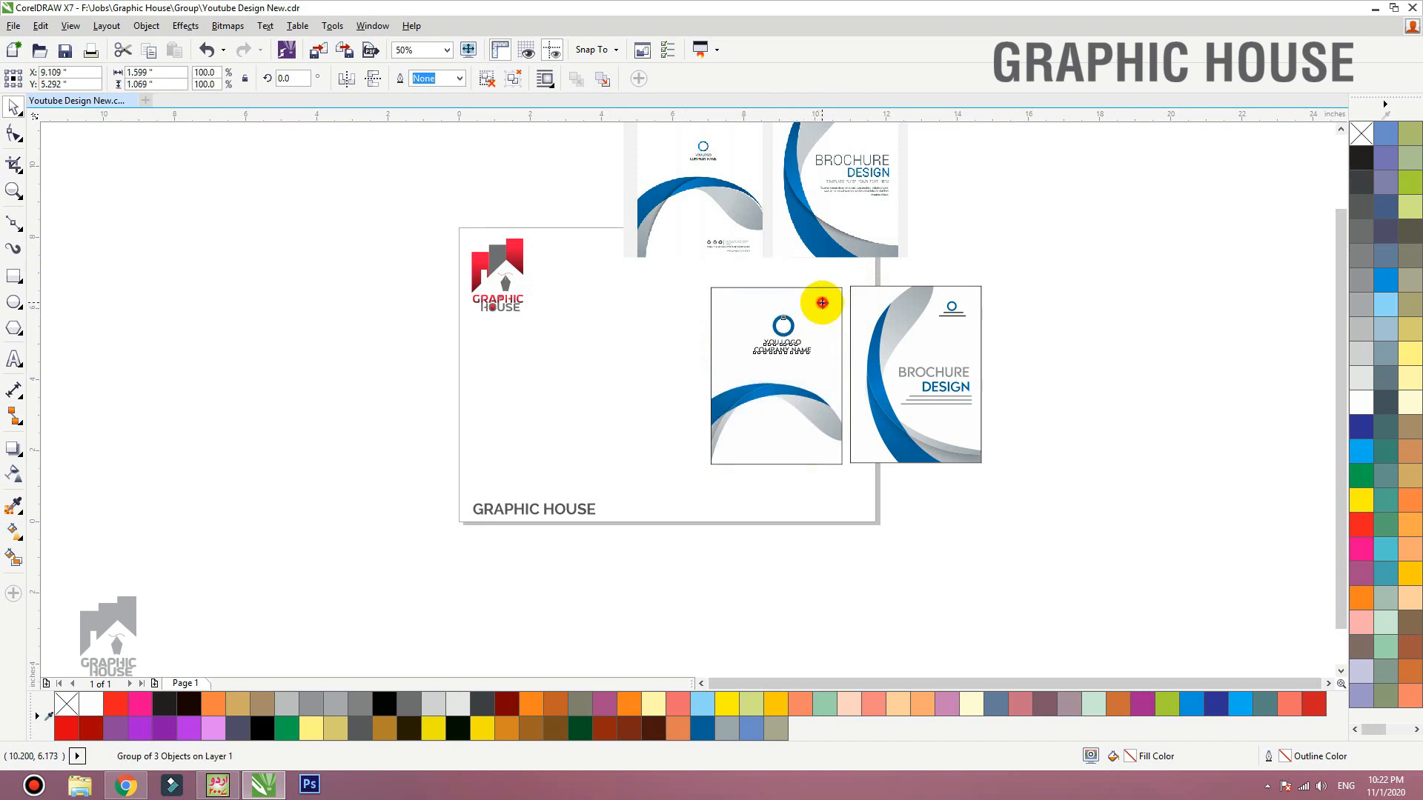
{"action": "left_click", "coordinate": [822, 303], "text": "shift"}
{"action": "key", "text": "c"}
{"action": "left_click", "coordinate": [647, 330]}
{"action": "key", "text": "F4"}
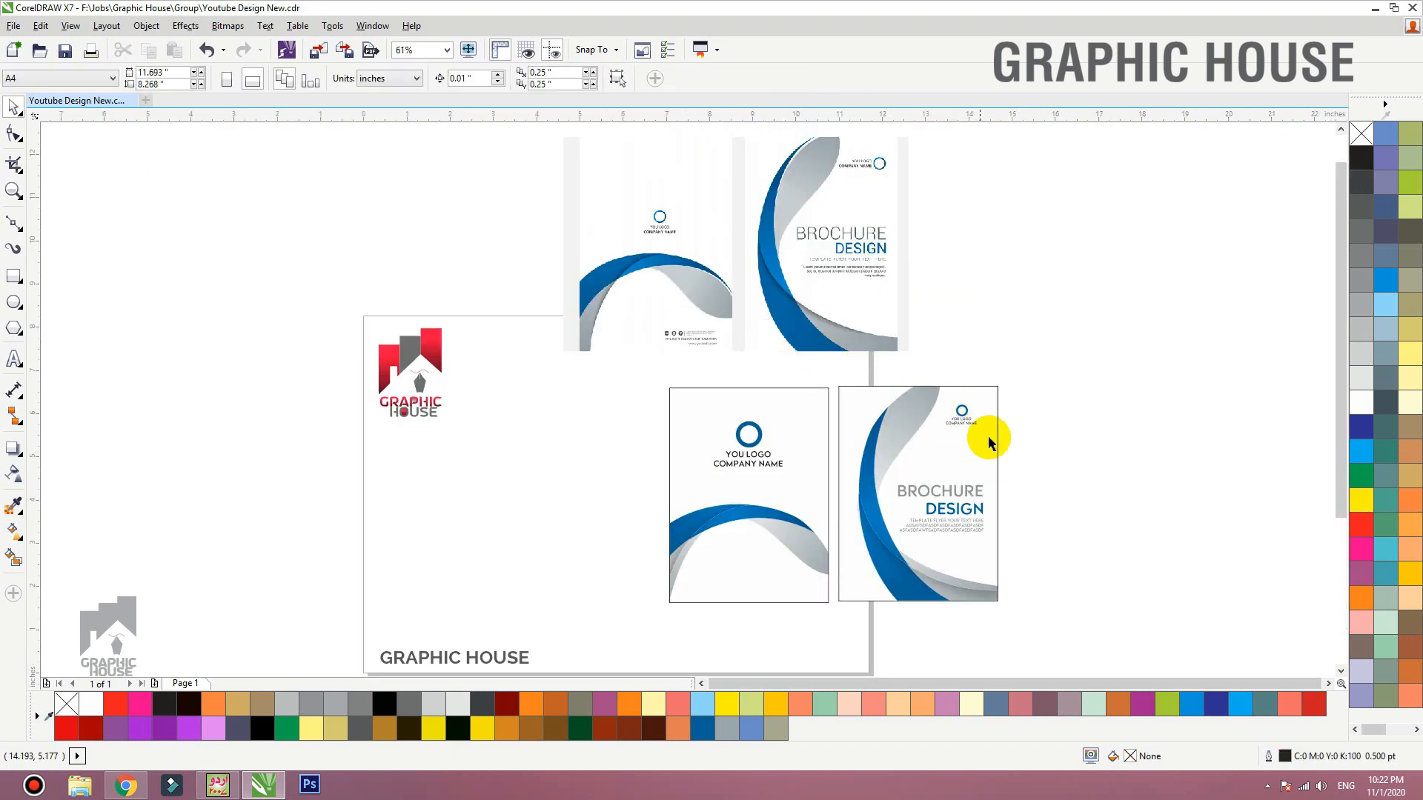
Step: Duplicate the back cover's ribbon frame, rotate the copy 90° clockwise and place it to the left of the page
{"action": "left_click", "coordinate": [776, 485]}
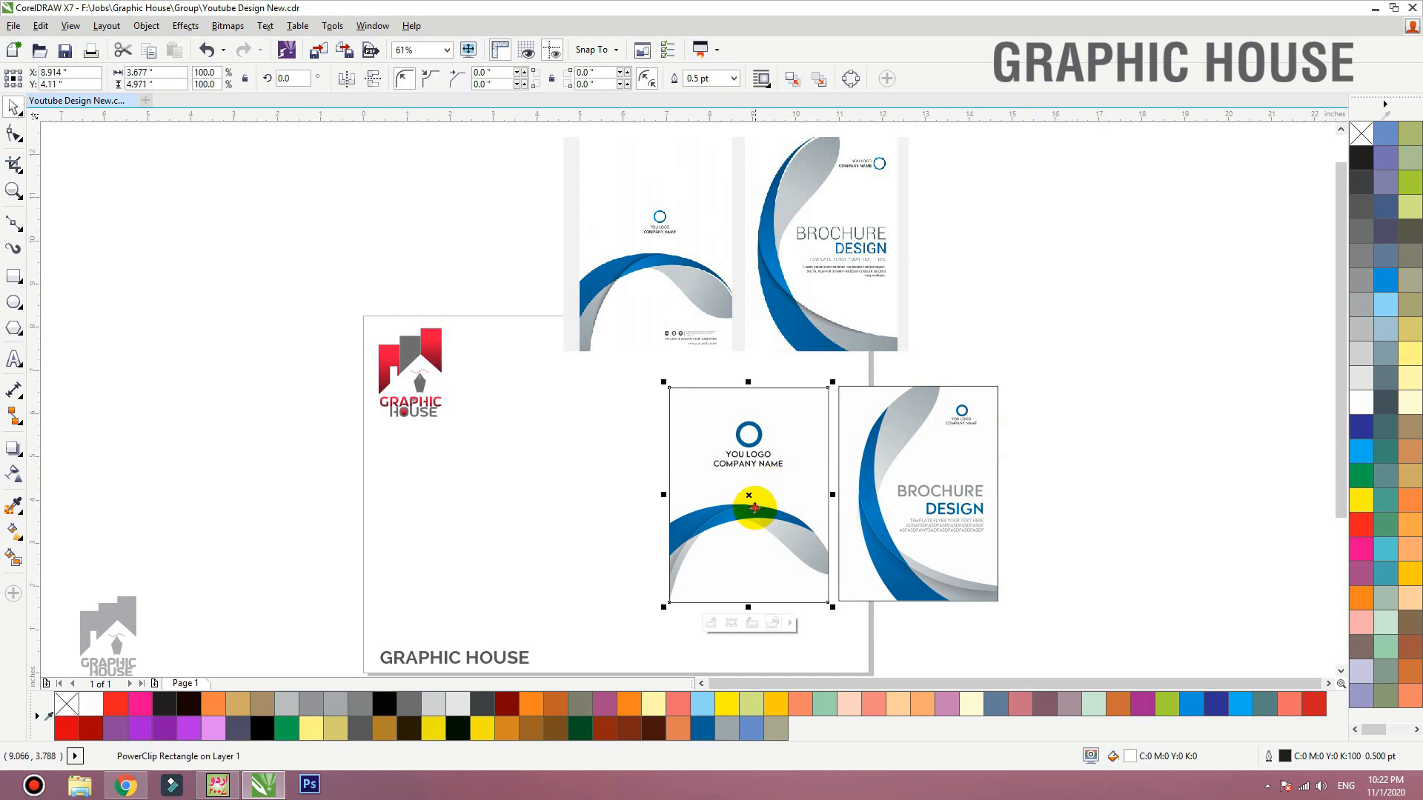
{"action": "left_click_drag", "start_coordinate": [753, 502], "coordinate": [560, 507]}
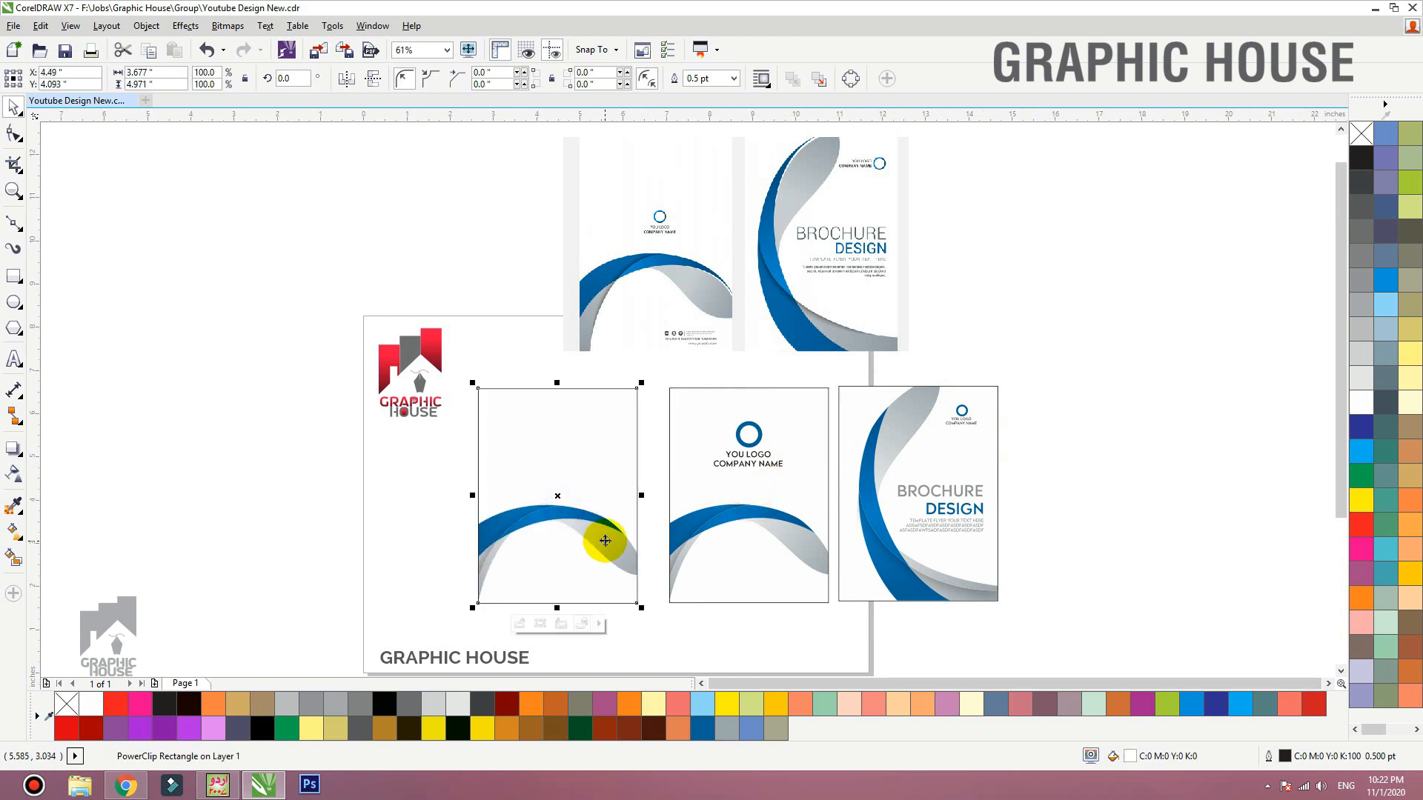
{"action": "left_click", "coordinate": [543, 467]}
{"action": "left_click_drag", "start_coordinate": [637, 384], "coordinate": [653, 570]}
{"action": "scroll", "coordinate": [588, 442], "scroll_direction": "down", "scroll_amount": 1}
{"action": "left_click_drag", "start_coordinate": [578, 445], "coordinate": [434, 526]}
Step: Convert the rotated frame to curves and stretch it into a wide banner about 8.7 in long
{"action": "key", "text": "ctrl+q"}
{"action": "left_click", "coordinate": [331, 461]}
{"action": "key", "text": "F10"}
{"action": "key", "text": "space"}
{"action": "key", "text": "shift+F2"}
{"action": "scroll", "coordinate": [502, 264], "scroll_direction": "down", "scroll_amount": 1}
Step: Open the banner's contents, duplicate the ribbon artwork and rotate the copy to about 210°
{"action": "left_click", "coordinate": [363, 279], "text": "ctrl"}
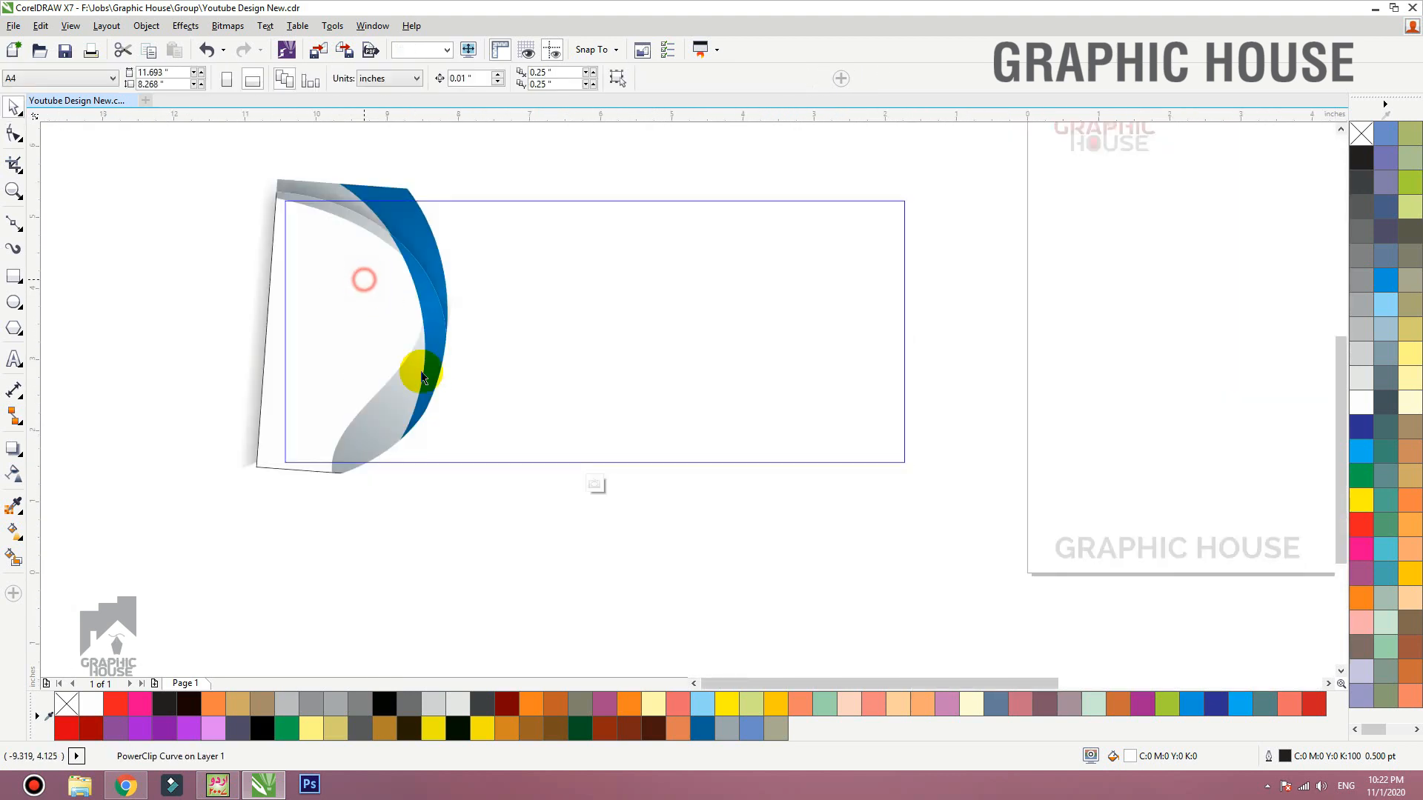
{"action": "left_click_drag", "start_coordinate": [419, 340], "coordinate": [302, 441]}
{"action": "right_click", "coordinate": [300, 491]}
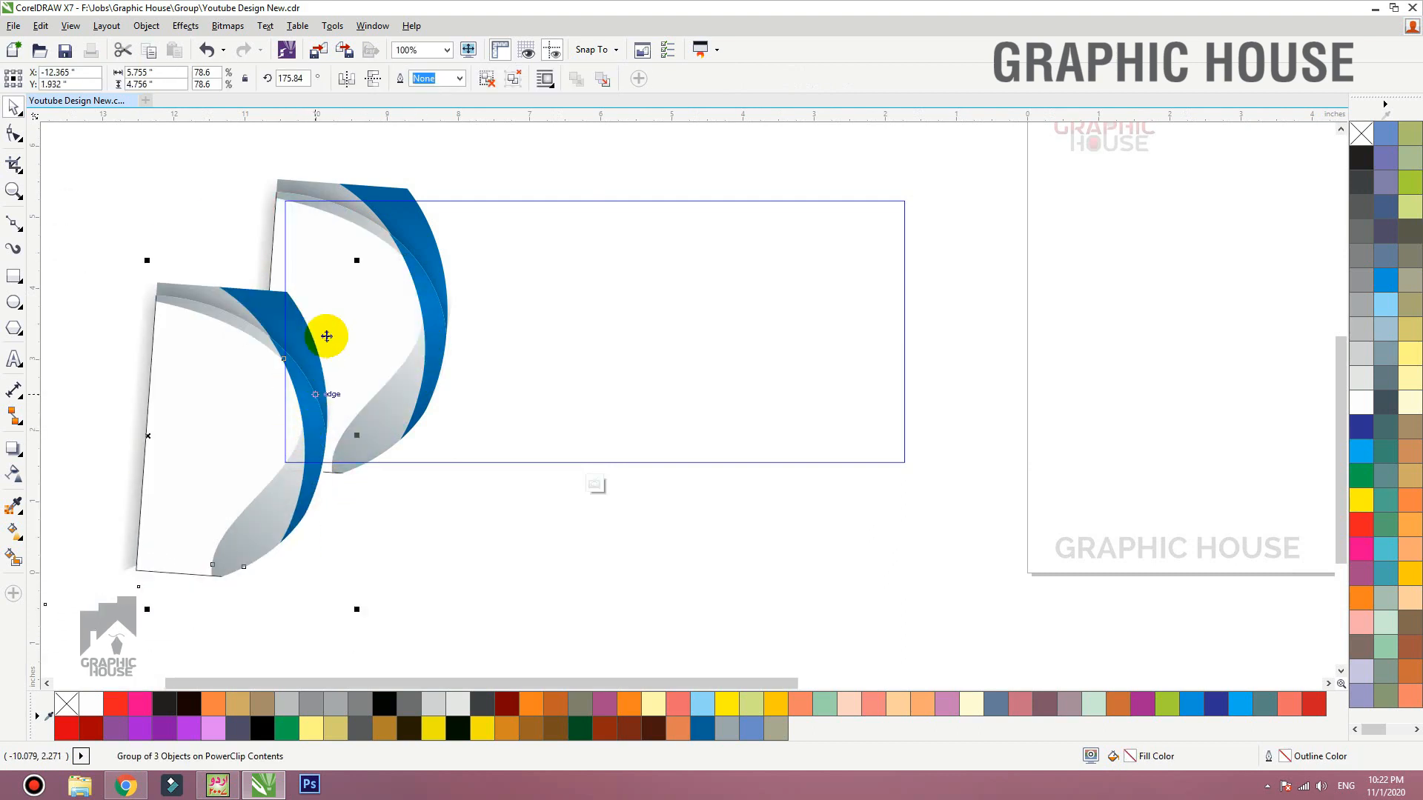
{"action": "left_click", "coordinate": [359, 260], "text": "shift"}
{"action": "left_click", "coordinate": [464, 596]}
{"action": "left_click", "coordinate": [225, 478]}
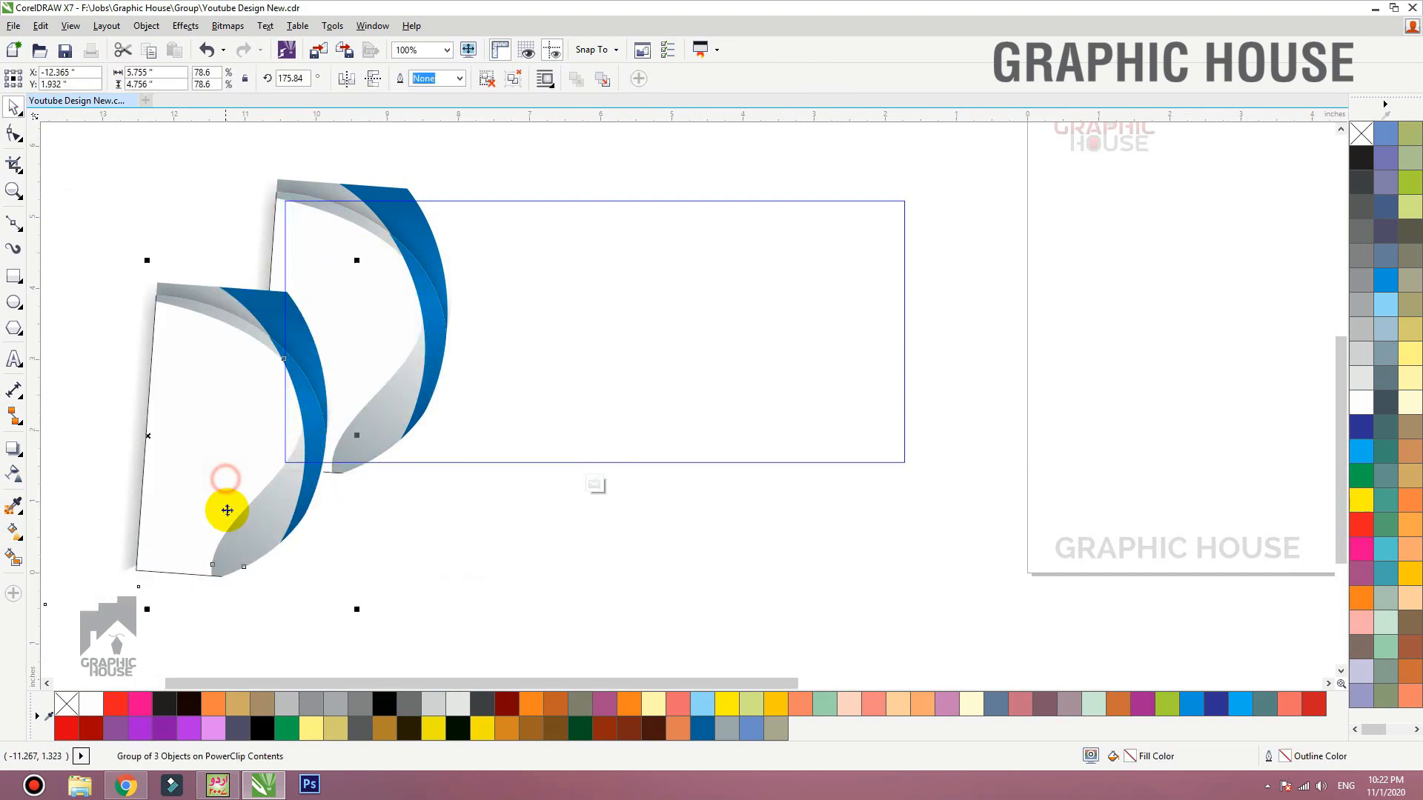
{"action": "left_click_drag", "start_coordinate": [359, 611], "coordinate": [428, 475]}
{"action": "left_click", "coordinate": [441, 594], "text": "ctrl"}
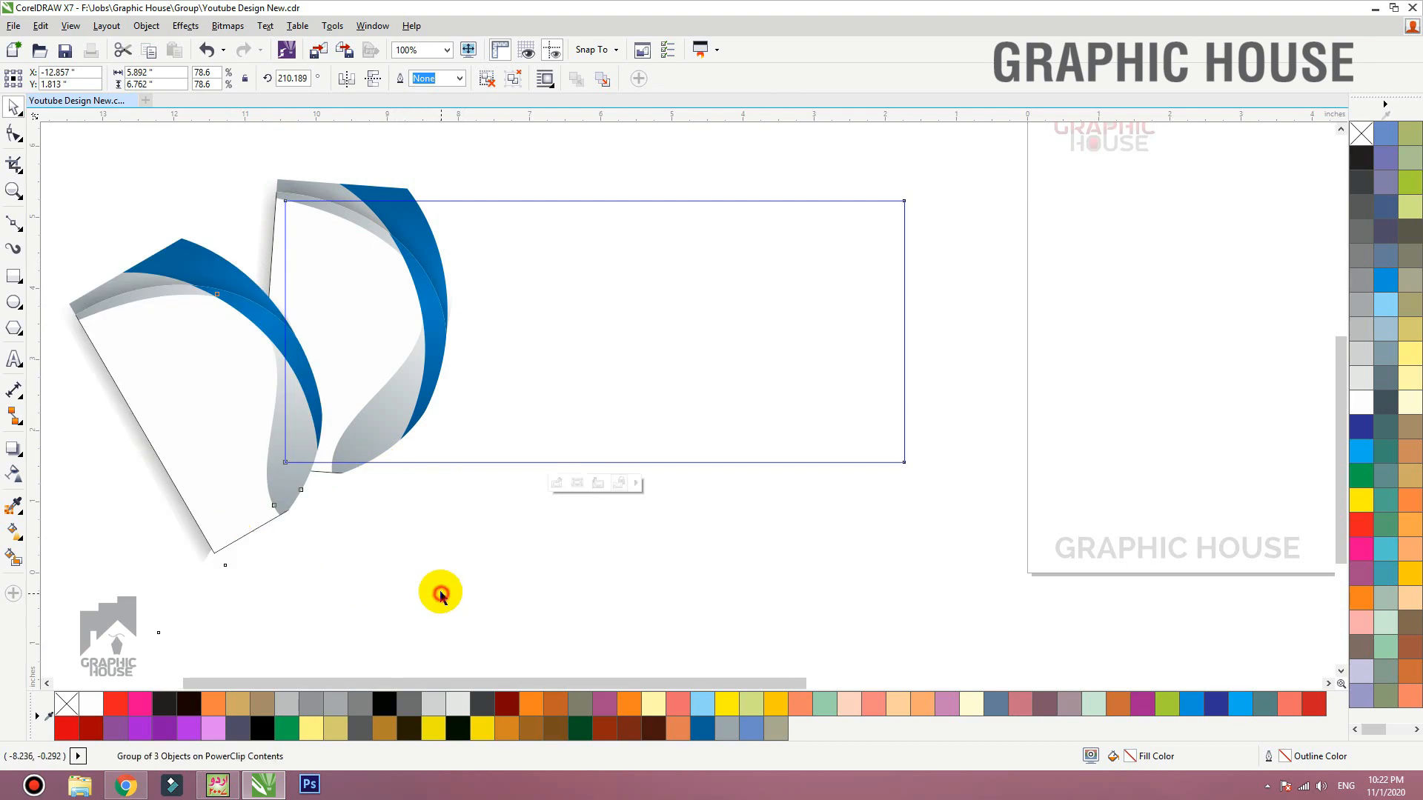
Step: Mirror the duplicated ribbon artwork horizontally and vertically and move it to the banner's right end
{"action": "left_click", "coordinate": [331, 371], "text": "ctrl"}
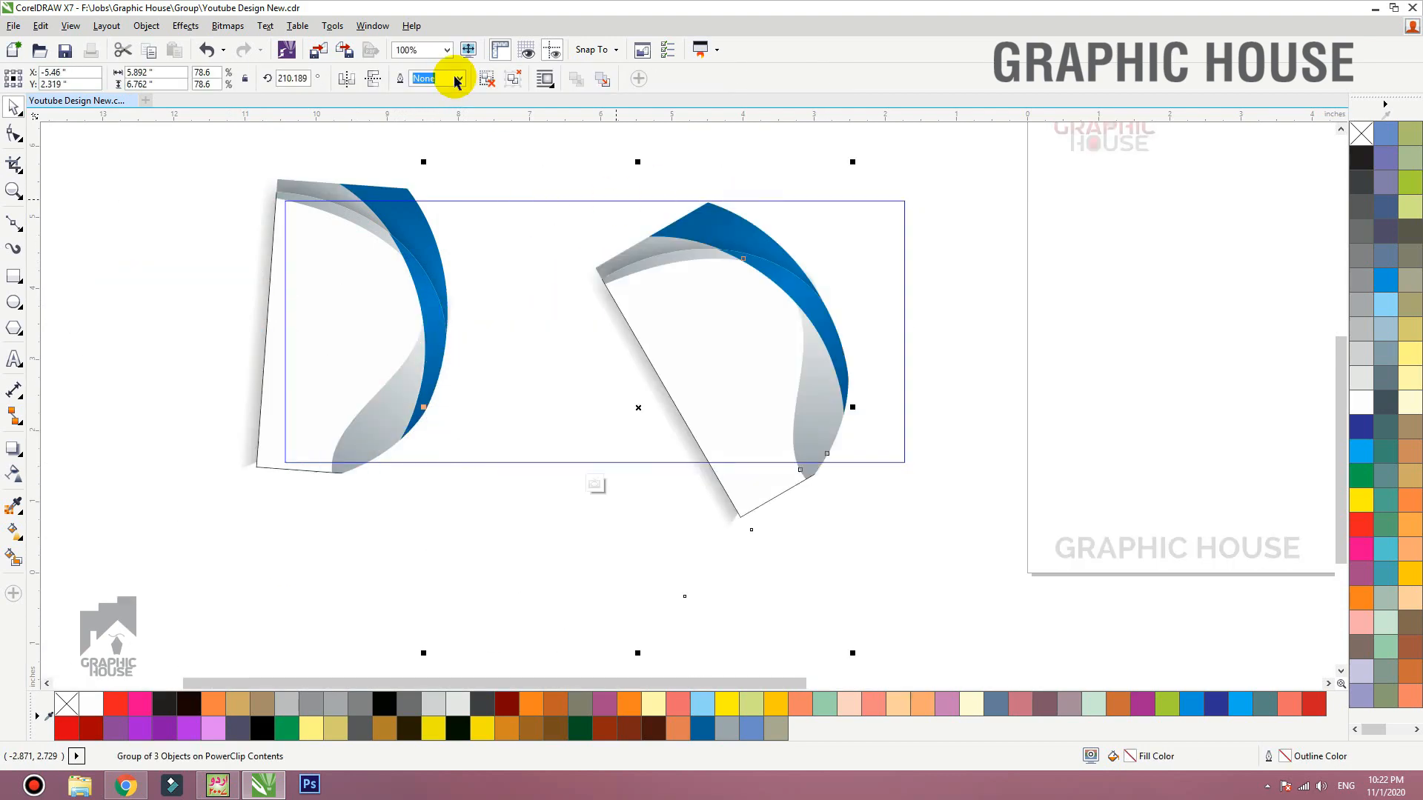
{"action": "left_click", "coordinate": [372, 80]}
{"action": "left_click", "coordinate": [346, 78]}
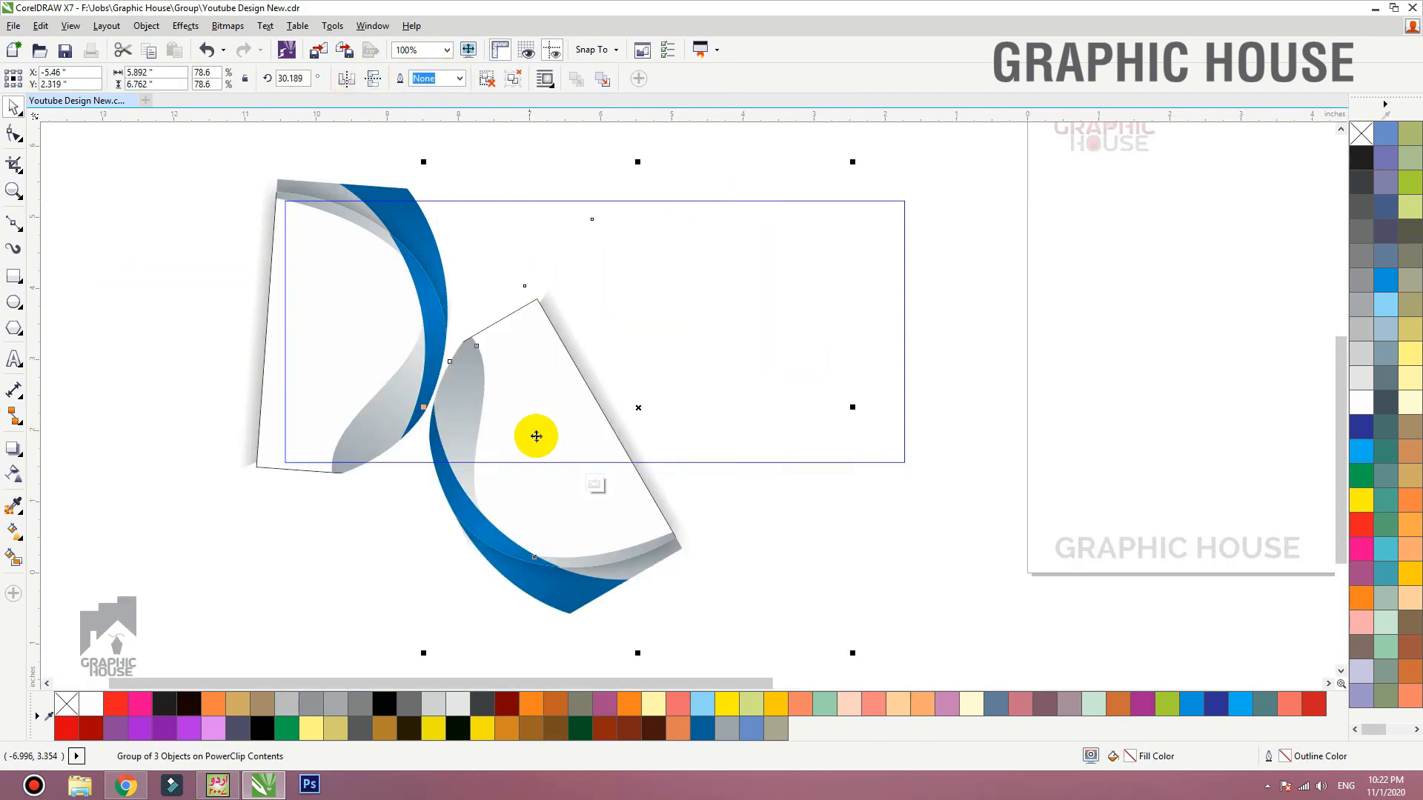
{"action": "left_click_drag", "start_coordinate": [537, 436], "coordinate": [861, 289]}
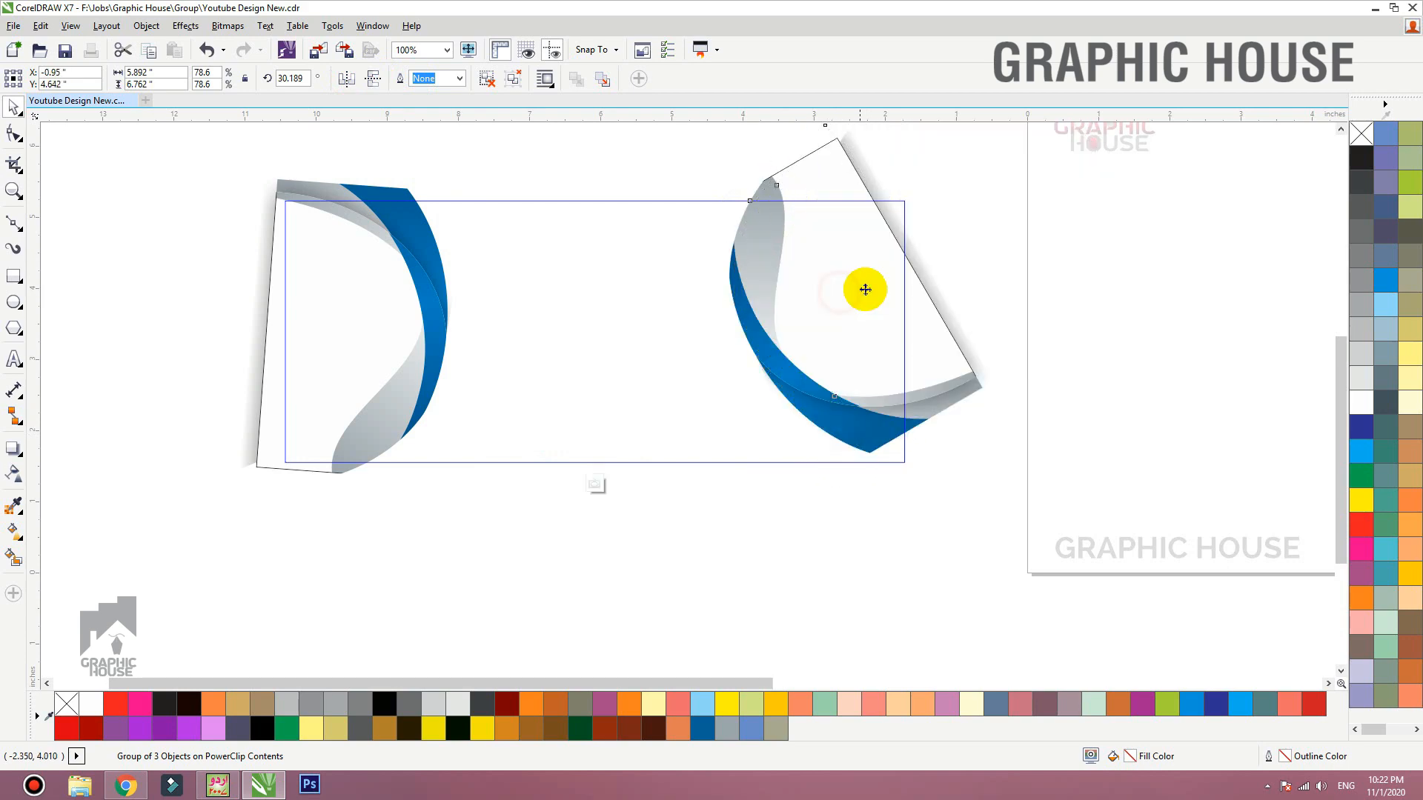
Step: Enlarge the mirrored ribbon artwork to about 107%, position it over the banner's right end and finish editing the contents
{"action": "left_click_drag", "start_coordinate": [1174, 490], "coordinate": [1250, 569]}
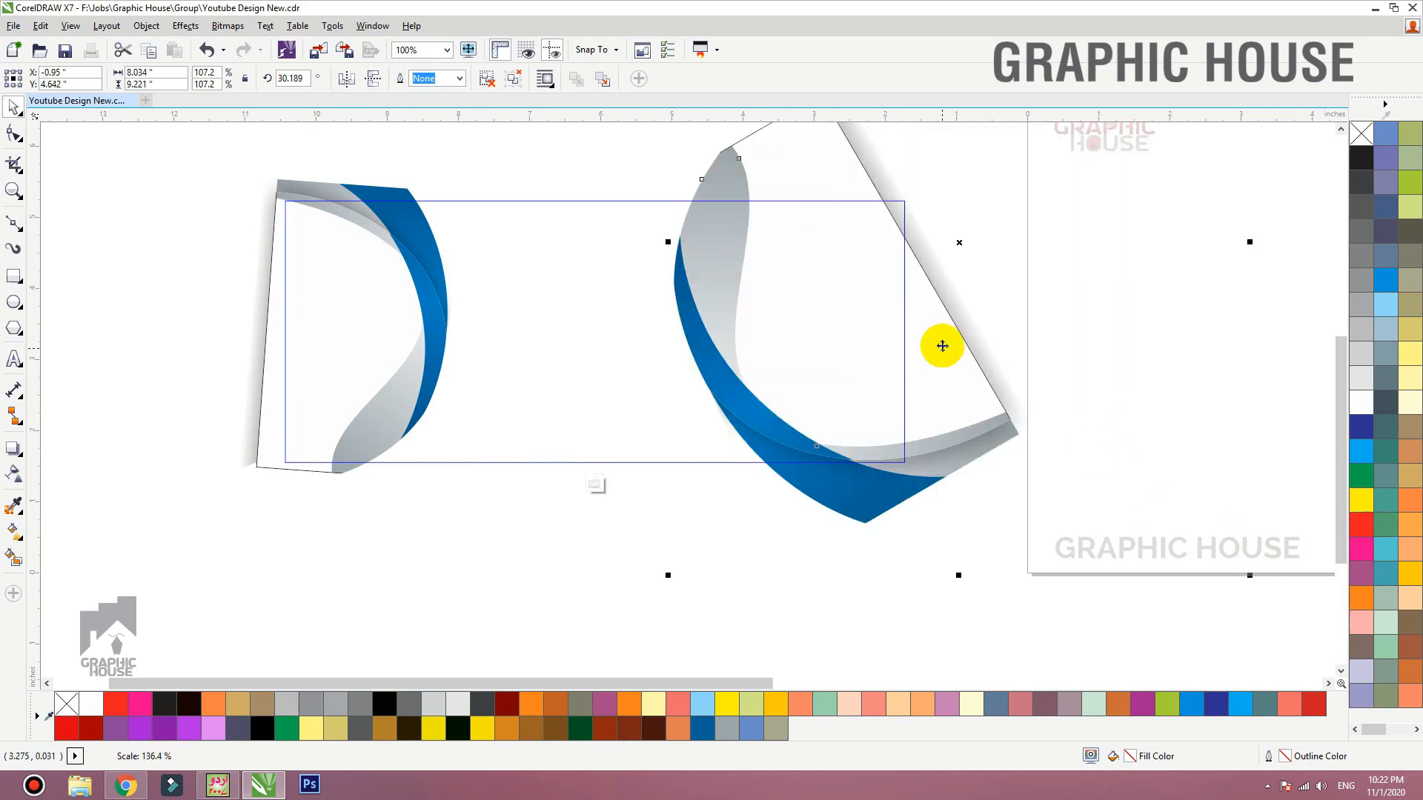
{"action": "left_click_drag", "start_coordinate": [940, 346], "coordinate": [966, 323]}
{"action": "left_click", "coordinate": [693, 581], "text": "ctrl"}
{"action": "scroll", "coordinate": [627, 538], "scroll_direction": "down", "scroll_amount": 1}
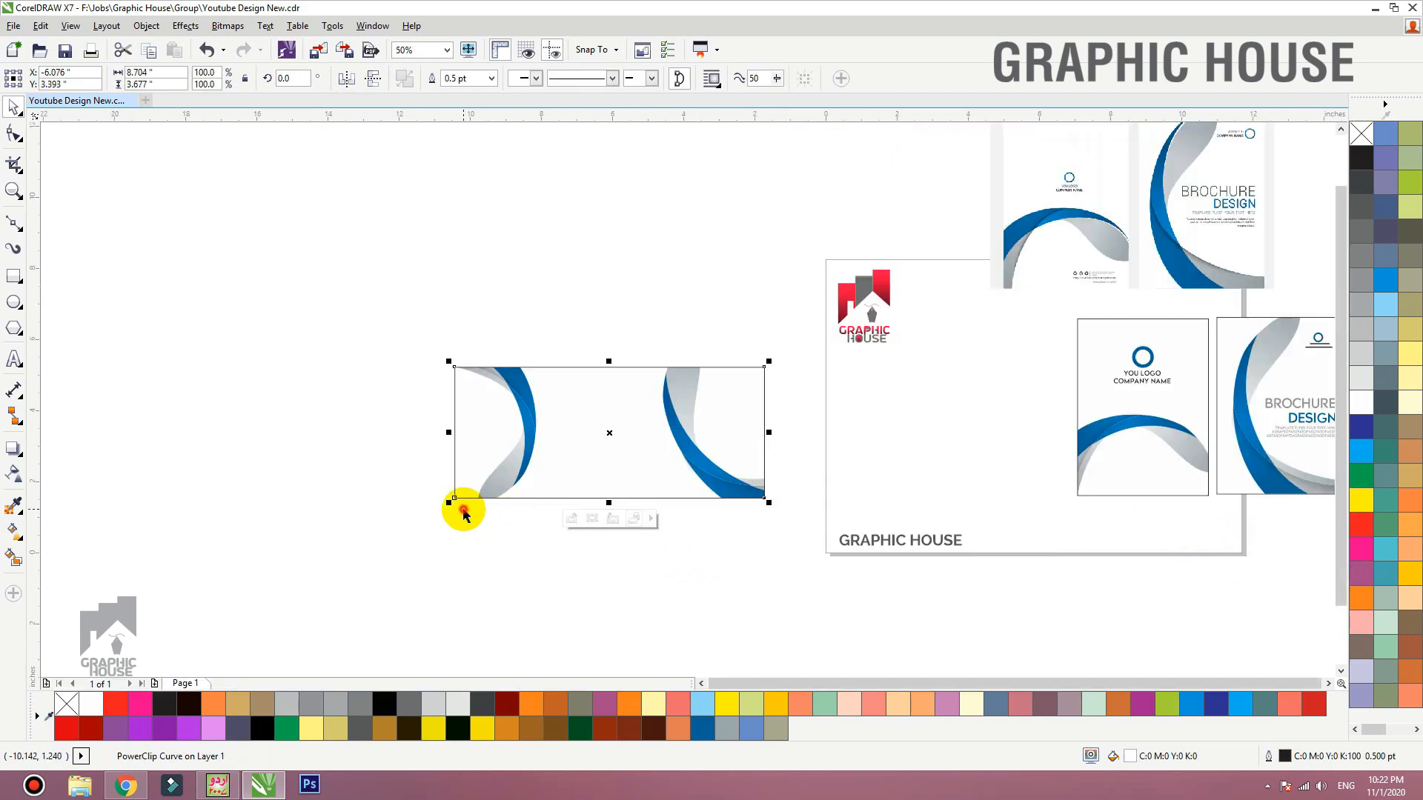
{"action": "left_click", "coordinate": [463, 509]}
{"action": "key", "text": "F4"}
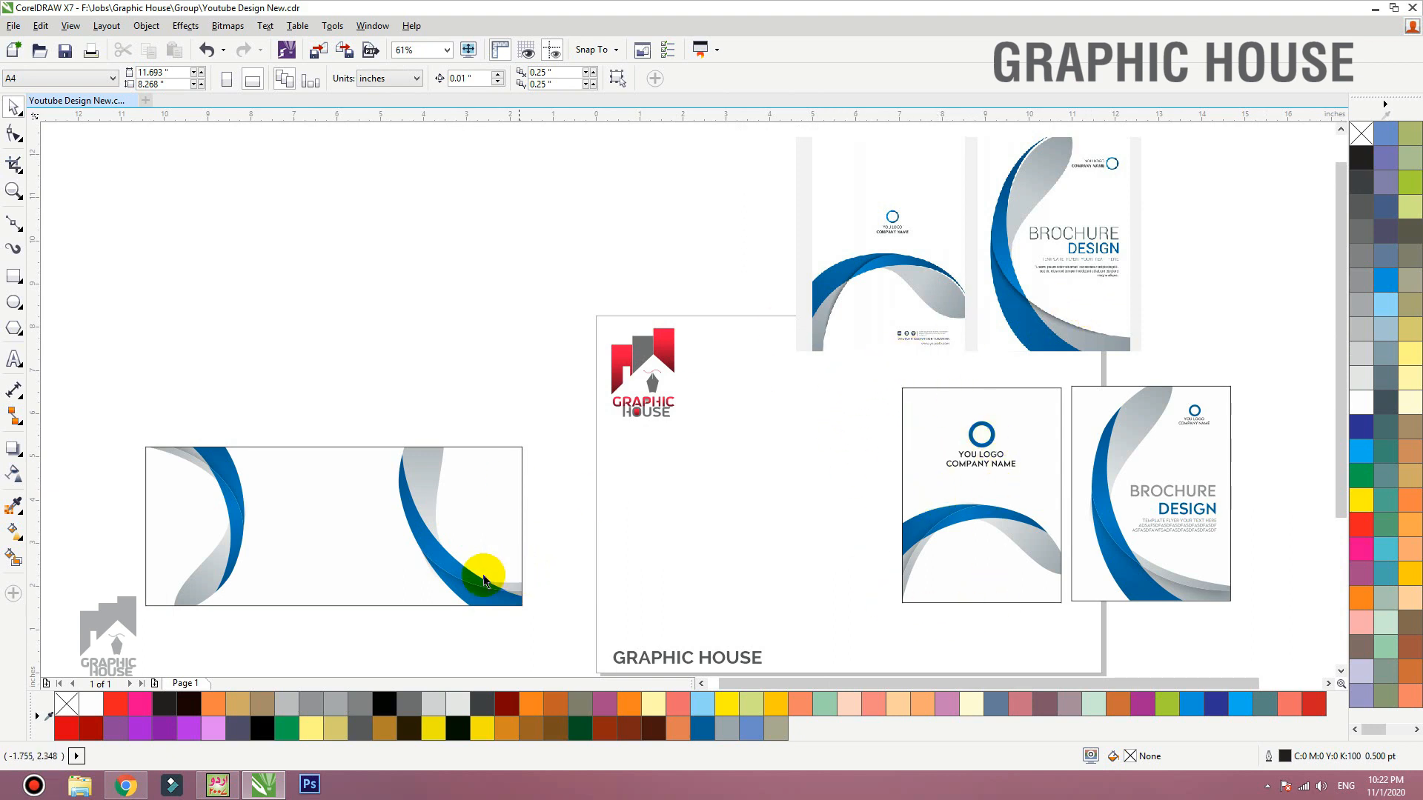
Step: Move the banner up and slightly left, level with the back and front covers, and leave everything deselected
{"action": "left_click_drag", "start_coordinate": [440, 562], "coordinate": [424, 509]}
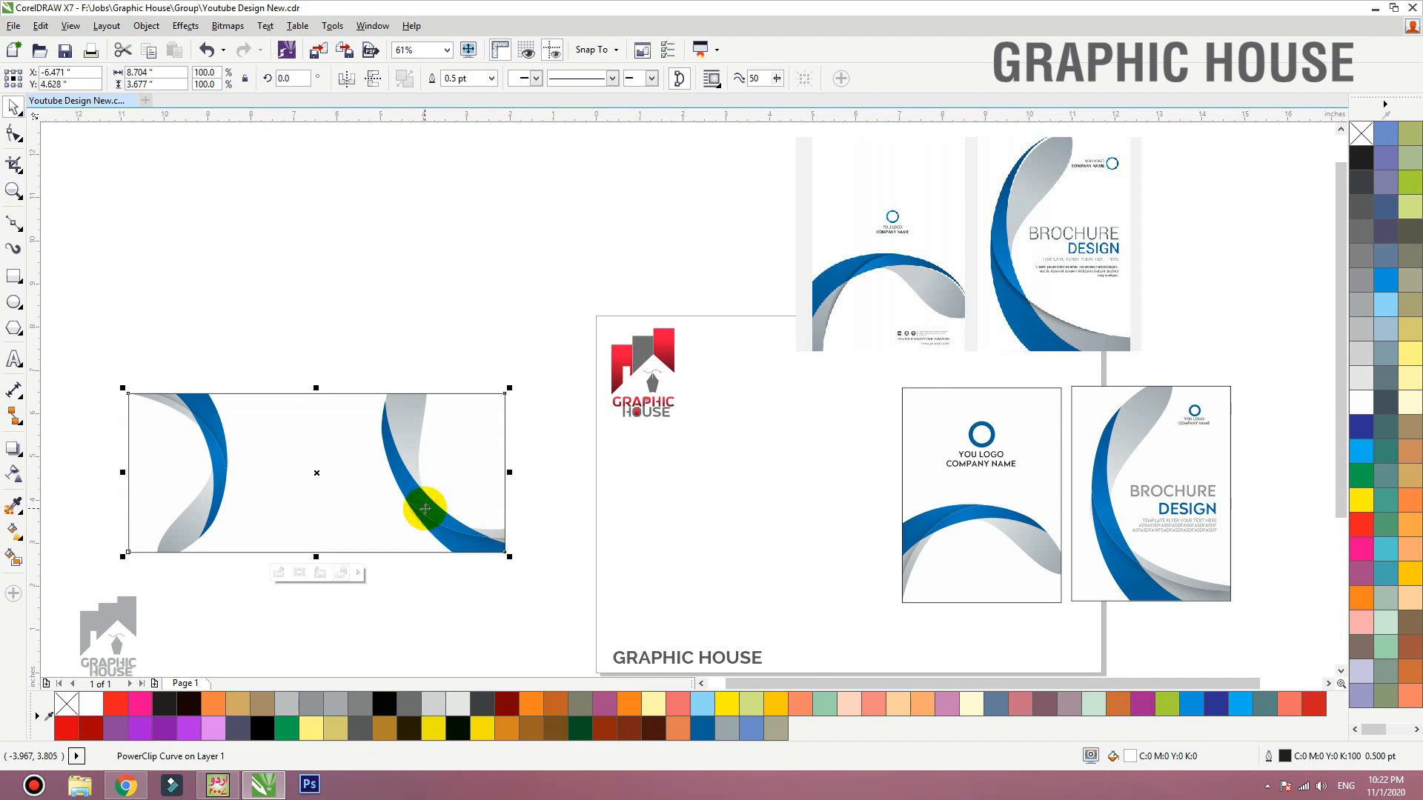
{"action": "left_click", "coordinate": [1023, 283]}
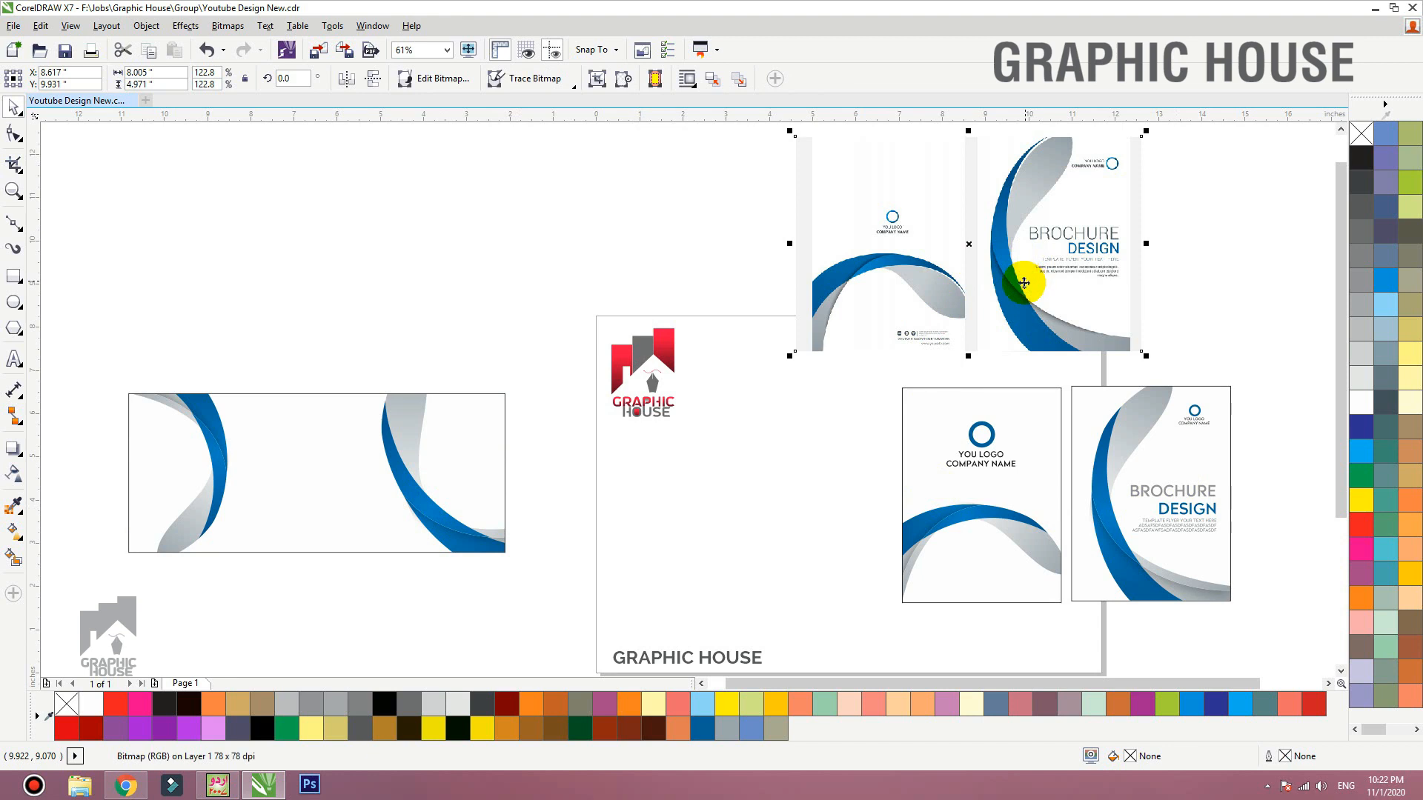
{"action": "left_click", "coordinate": [894, 437]}
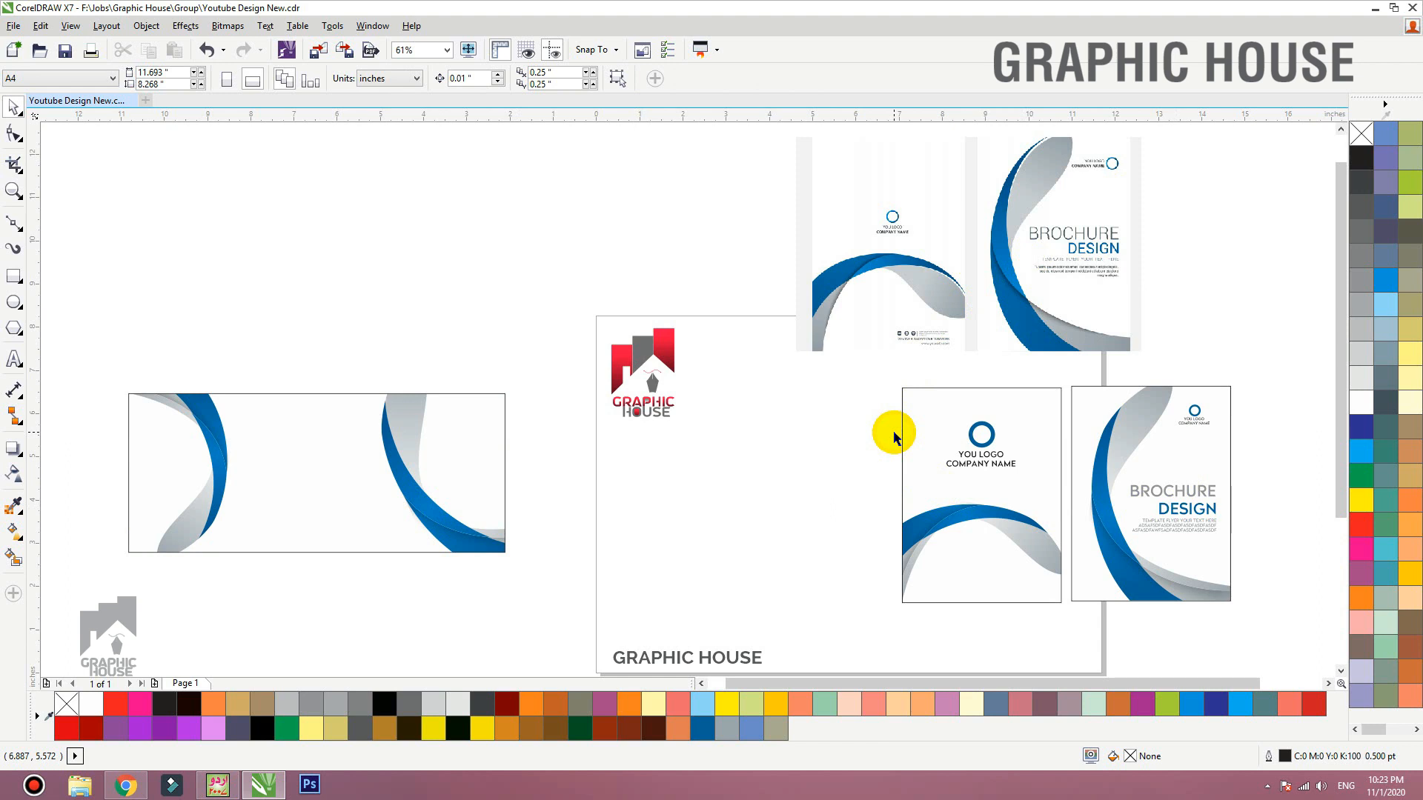